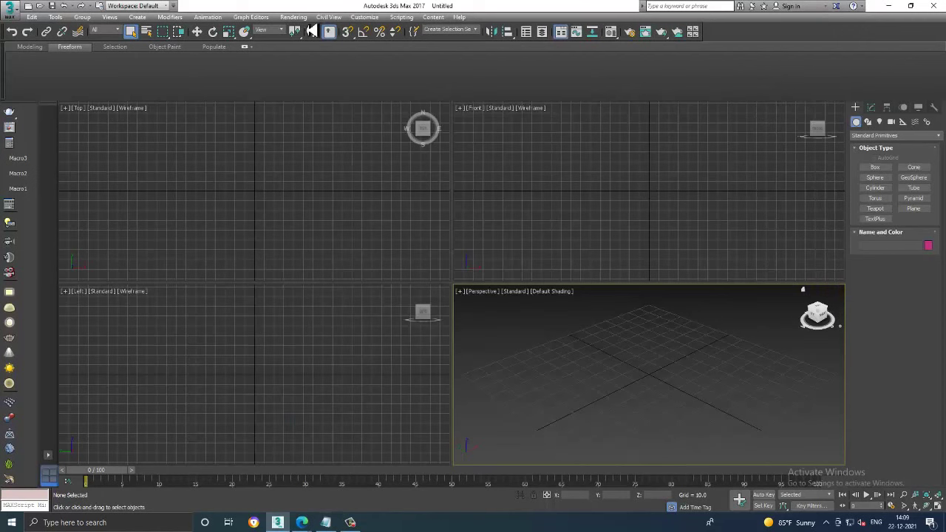
# Open the office desk reference JPG from the desktop folder in its own image window
pyautogui.click(293, 16)
pyautogui.click(346, 310)
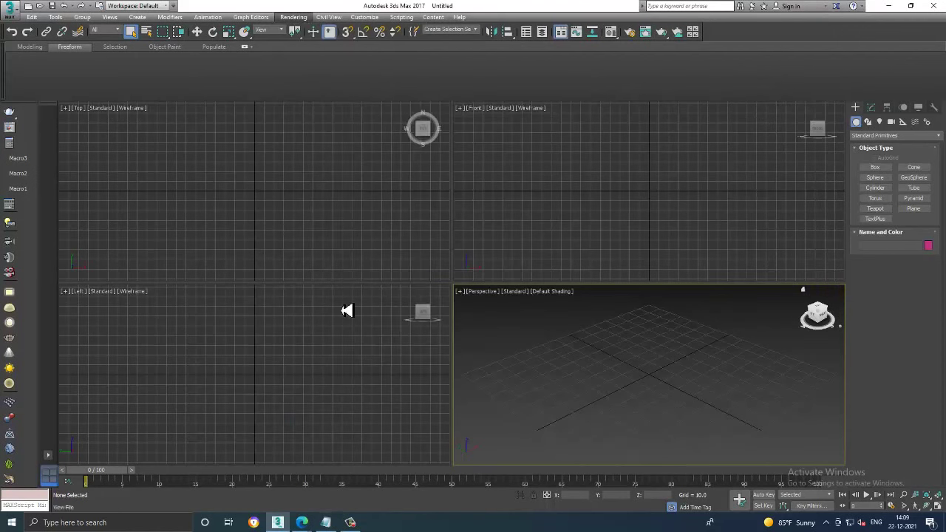
pyautogui.click(33, 95)
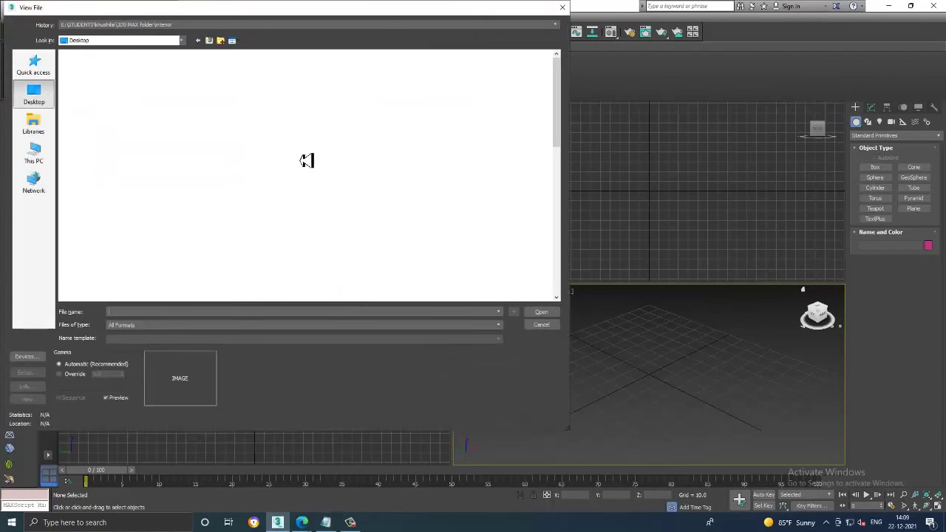
pyautogui.write('n')
pyautogui.click(341, 177)
pyautogui.doubleClick(341, 178)
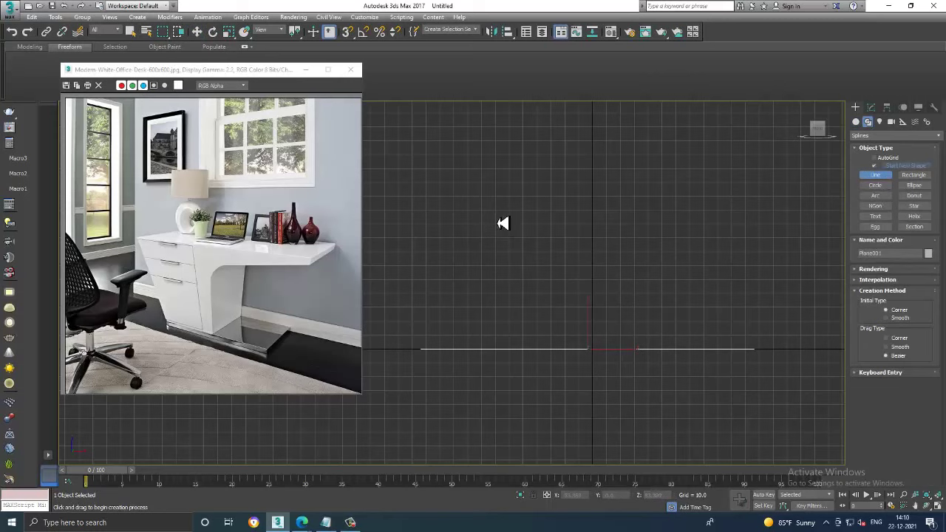
# Trace a closed line through the flat top, overhang drop, slanted leg and base corners
pyautogui.click(442, 191)
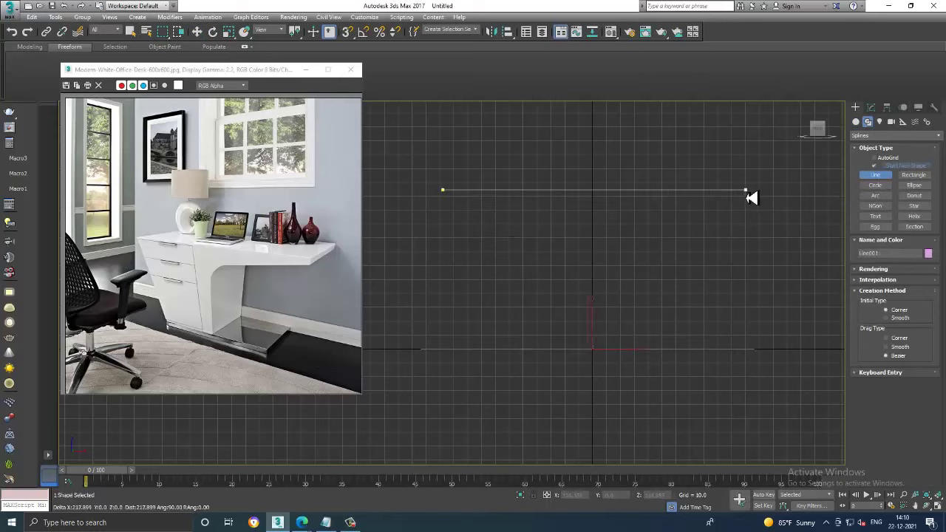
pyautogui.click(745, 191)
pyautogui.click(745, 198)
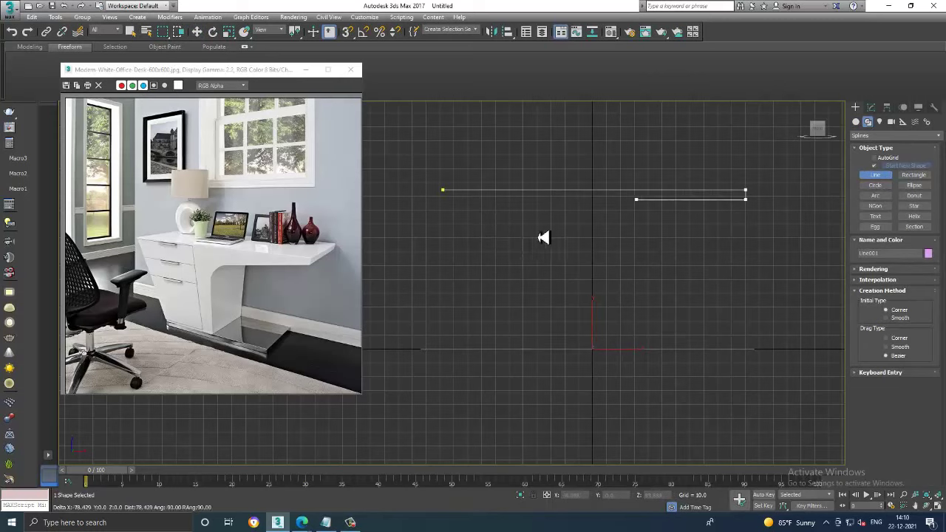
pyautogui.click(585, 237)
pyautogui.click(584, 346)
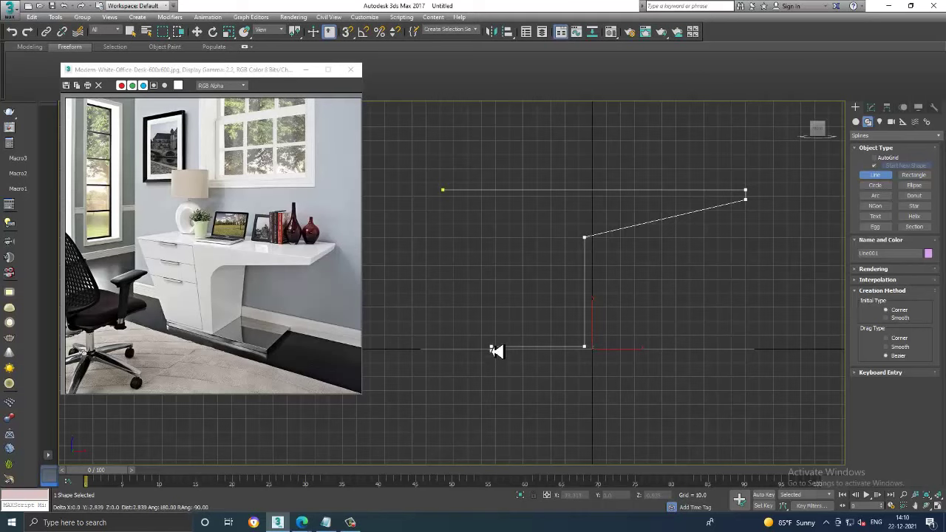
pyautogui.click(492, 346)
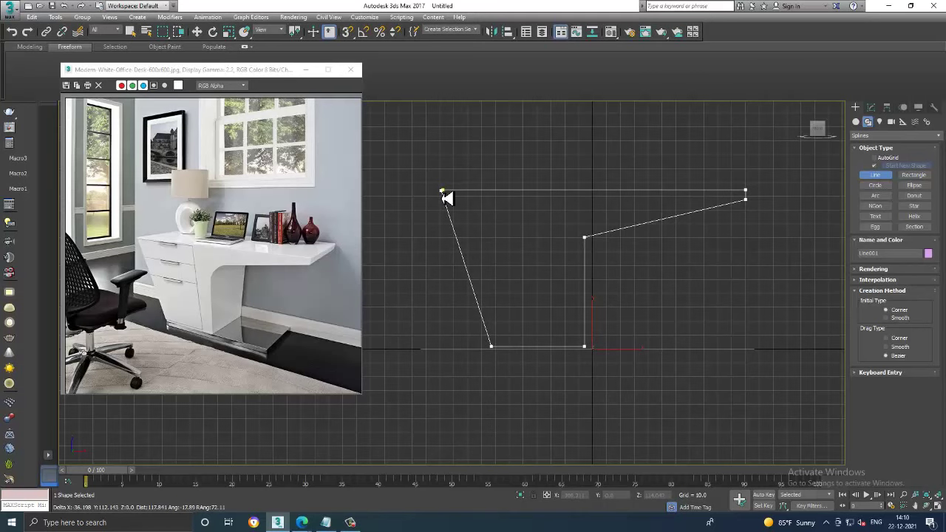
pyautogui.click(443, 193)
pyautogui.click(455, 297)
pyautogui.scroll(3, 643, 266)
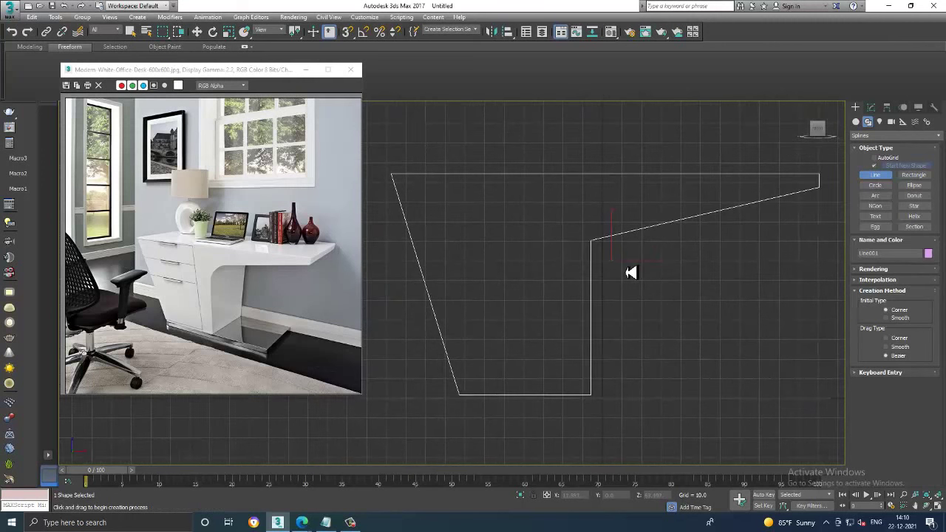
pyautogui.press('w')
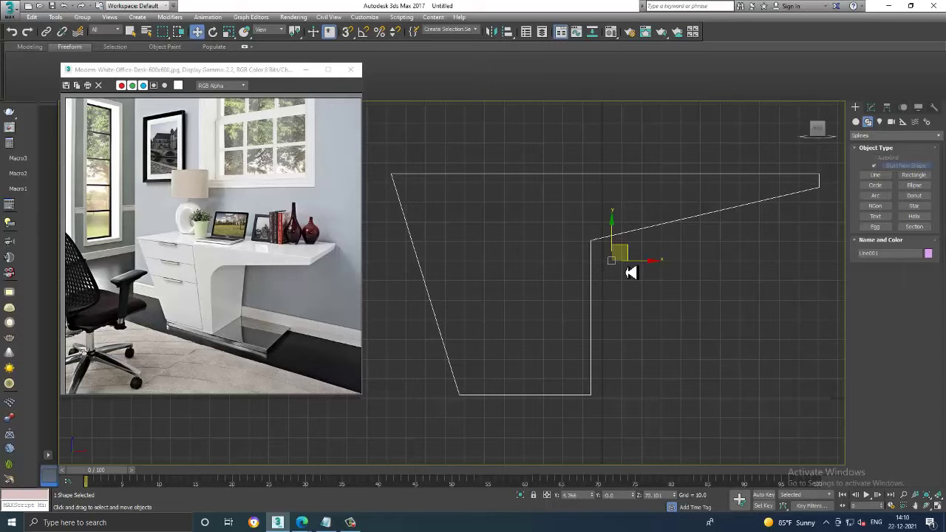
pyautogui.moveTo(653, 252); pyautogui.dragTo(570, 228, button='middle')
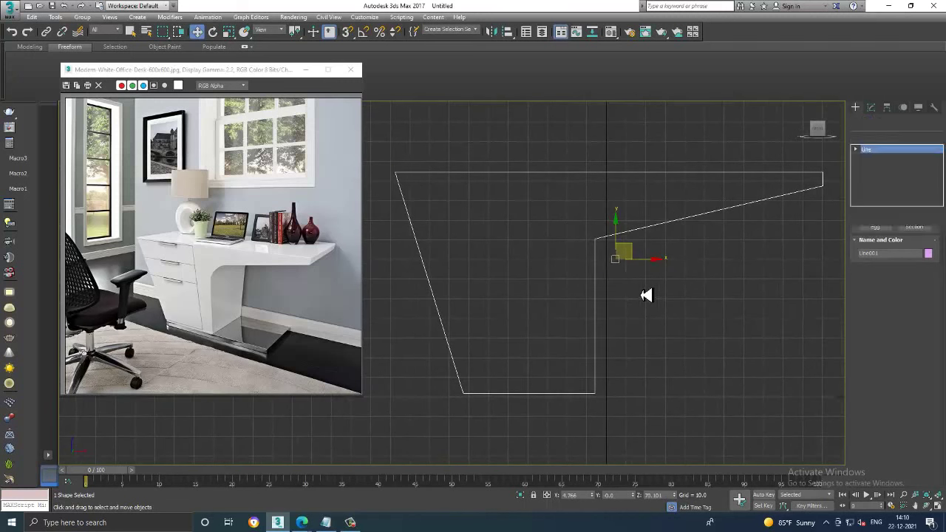
# At Vertex level, select the inner corner vertex where the overhang meets the leg
pyautogui.press('1')
pyautogui.moveTo(646, 296); pyautogui.dragTo(566, 227)
pyautogui.scroll(-2, 866, 444)
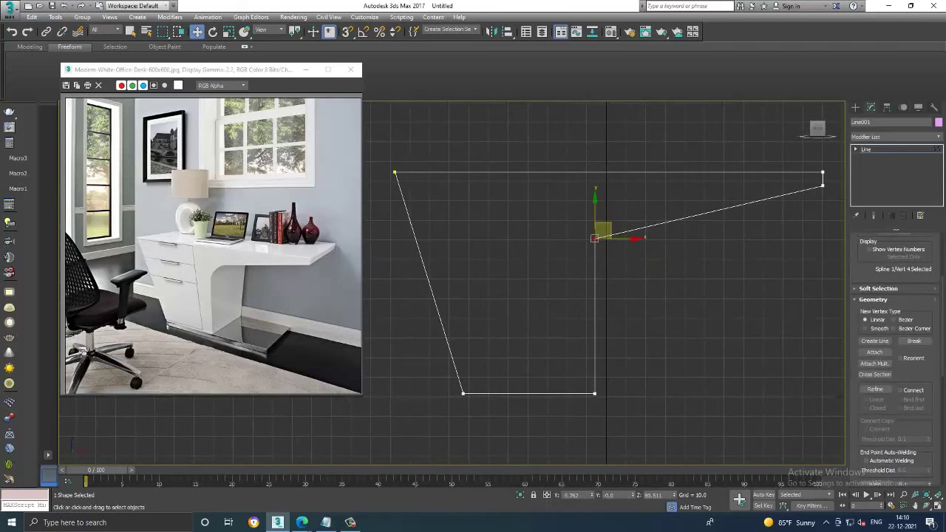
pyautogui.scroll(-2, 937, 259)
pyautogui.scroll(-2, 938, 258)
pyautogui.scroll(-1, 937, 255)
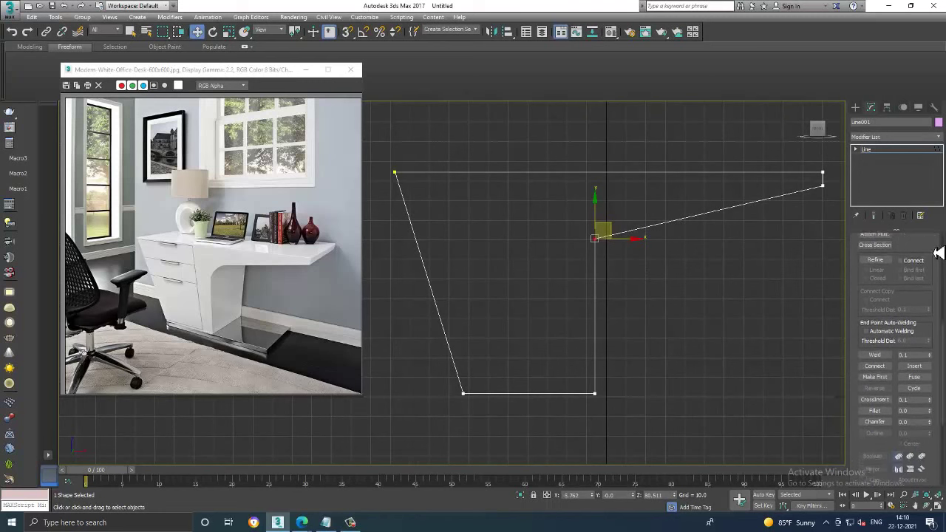
pyautogui.scroll(-3, 937, 253)
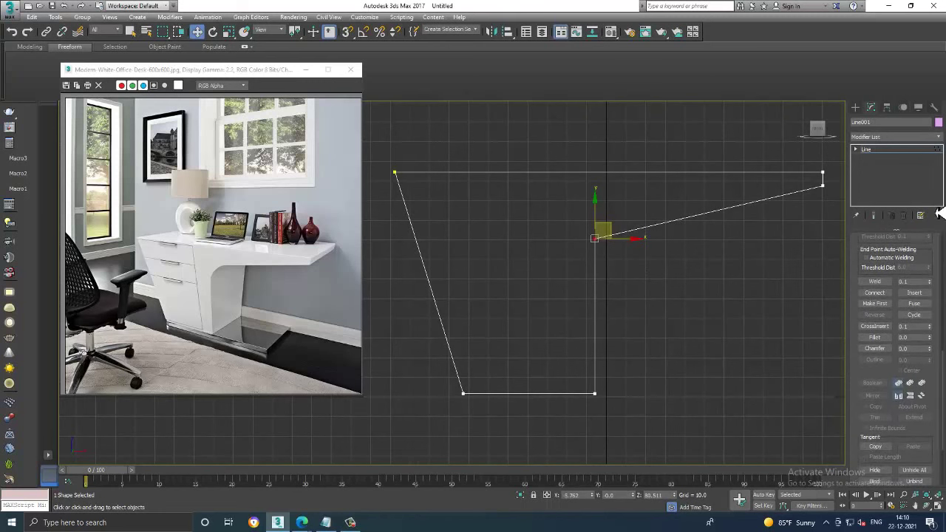
# Fillet that corner into a smooth curve and reframe the whole outline
pyautogui.click(876, 338)
pyautogui.moveTo(606, 249); pyautogui.dragTo(626, 281, button='middle')
pyautogui.moveTo(623, 285); pyautogui.dragTo(626, 247)
pyautogui.scroll(-2, 621, 289)
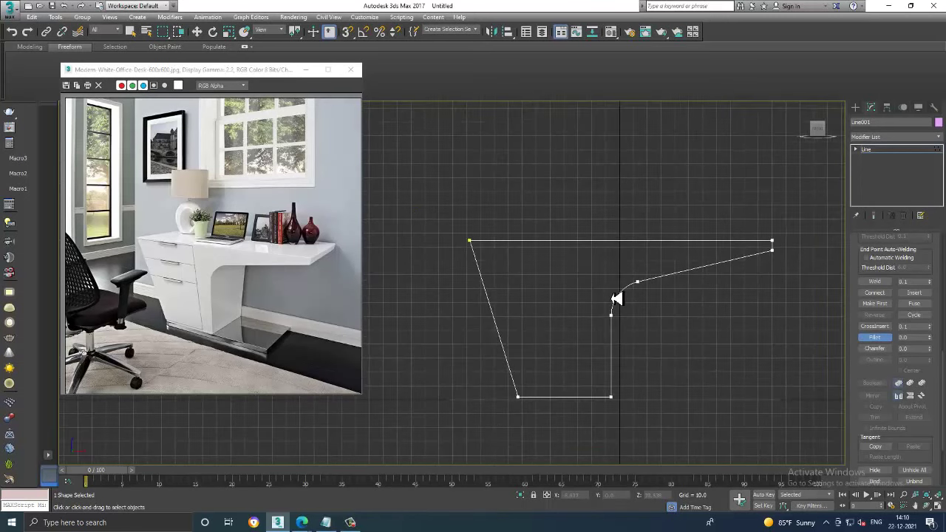
pyautogui.rightClick(617, 299)
pyautogui.moveTo(618, 299); pyautogui.dragTo(659, 302, button='middle')
pyautogui.scroll(2, 652, 281)
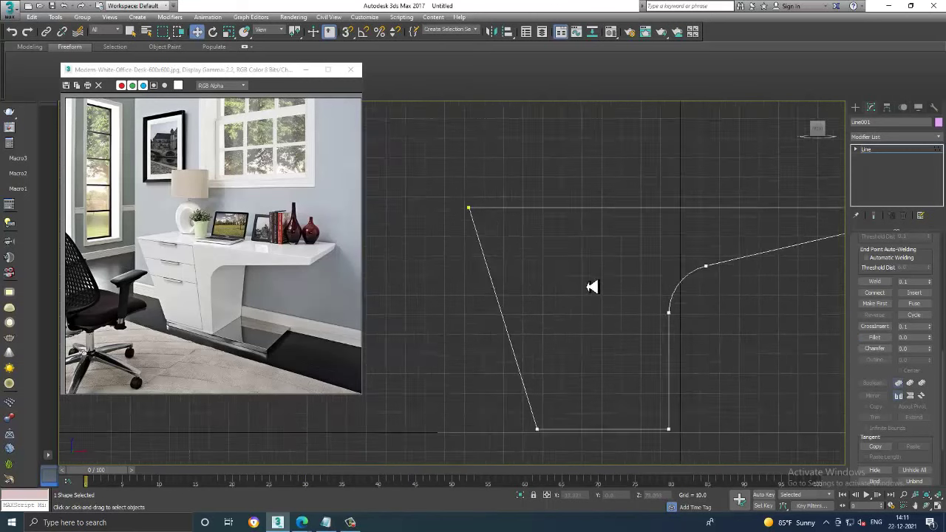
pyautogui.moveTo(595, 285)
pyautogui.mouseDown(button='middle')
pyautogui.moveTo(610, 280)
pyautogui.moveTo(595, 280)
pyautogui.mouseUp(button='middle')
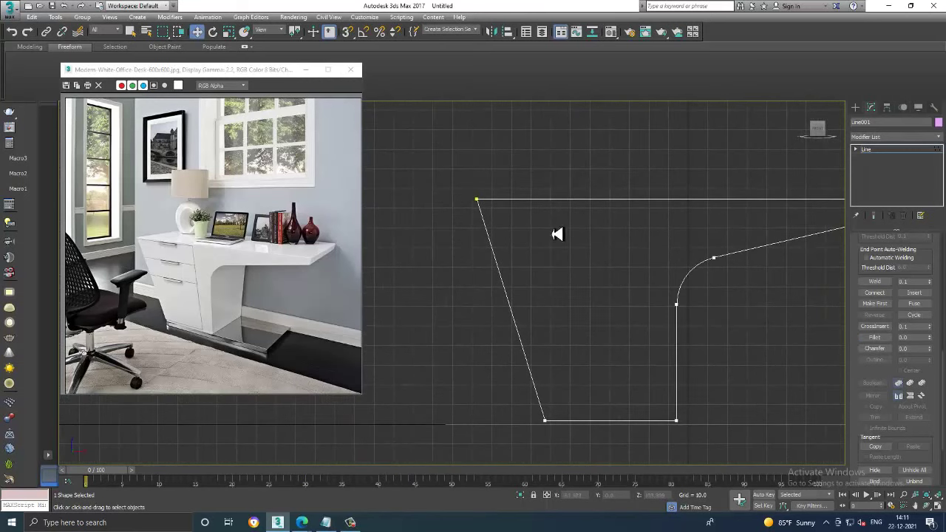
# Maximize the Perspective viewport and leave Vertex mode to work on the whole Line001
pyautogui.hotkey('alt', 'w')
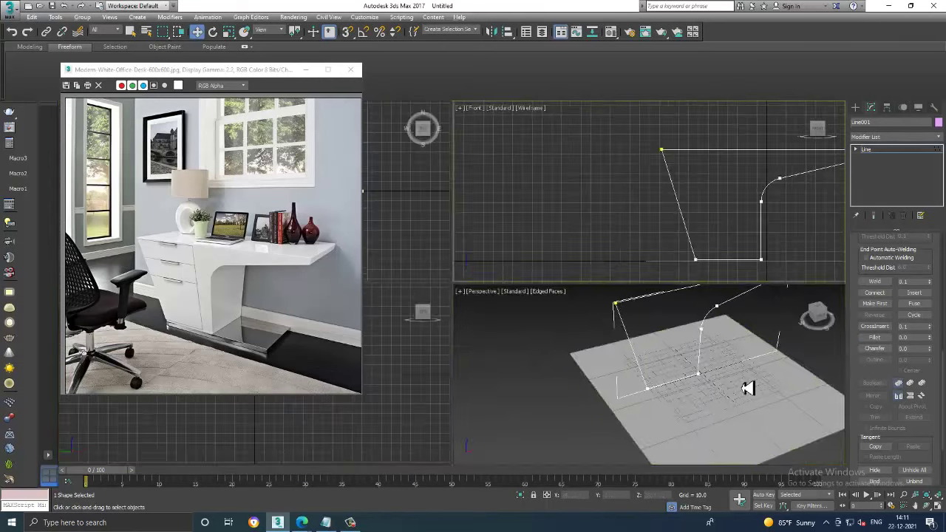
pyautogui.hotkey('alt', 'w')
pyautogui.scroll(-3, 706, 341)
pyautogui.scroll(-3, 665, 304)
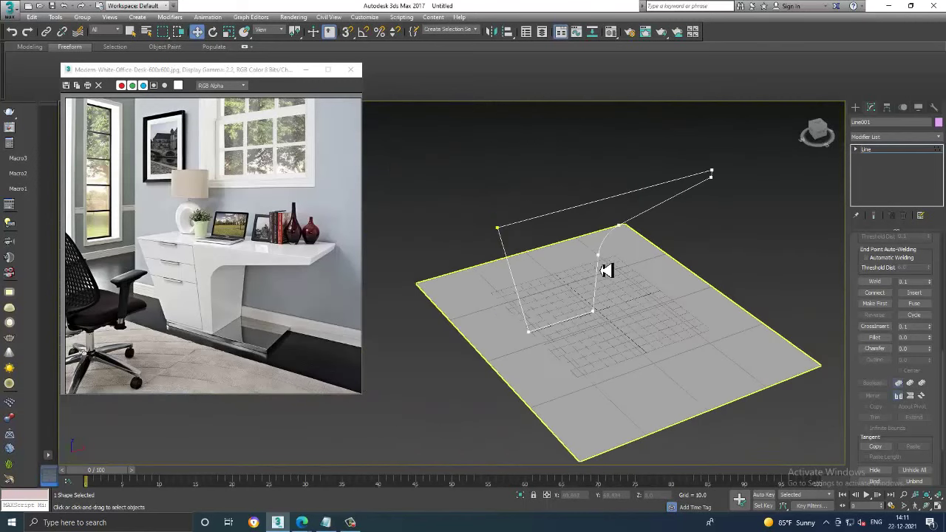
pyautogui.click(879, 150)
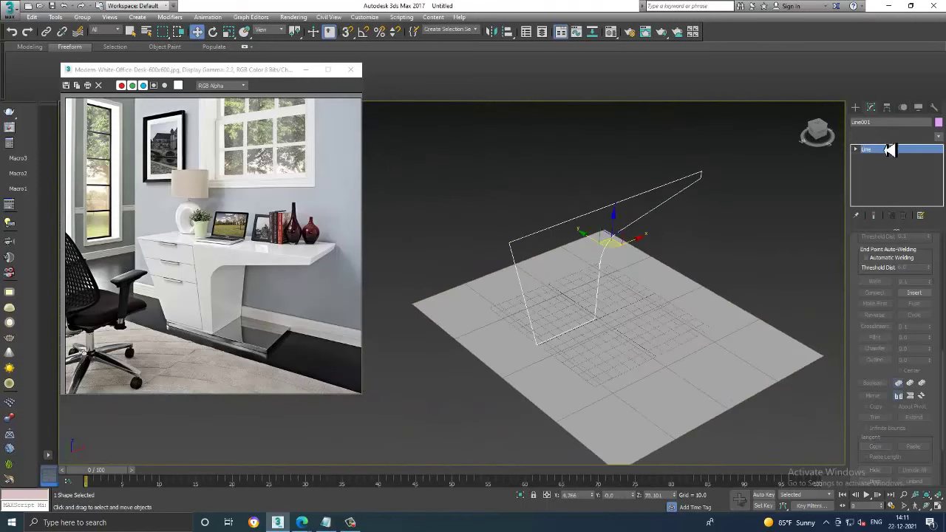
# Add an Extrude modifier to the profile with an Amount of 73
pyautogui.press('e')
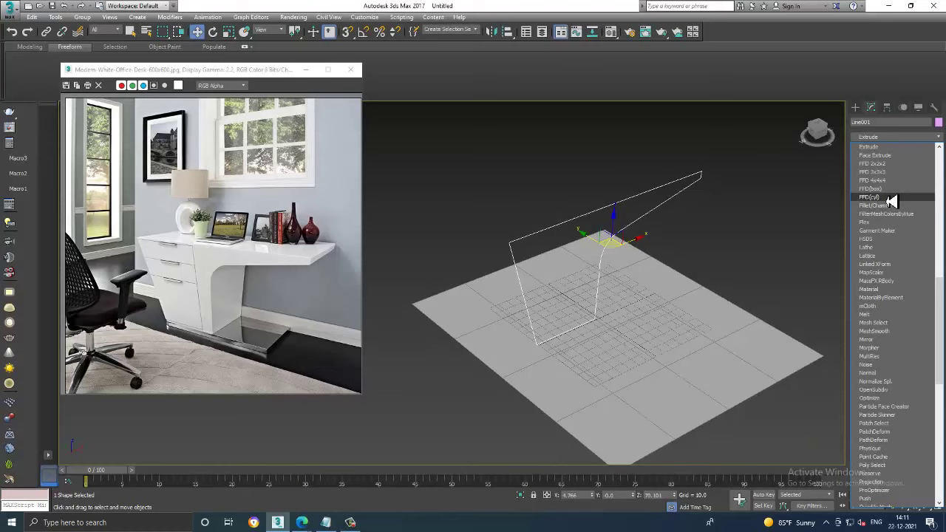
pyautogui.click(887, 147)
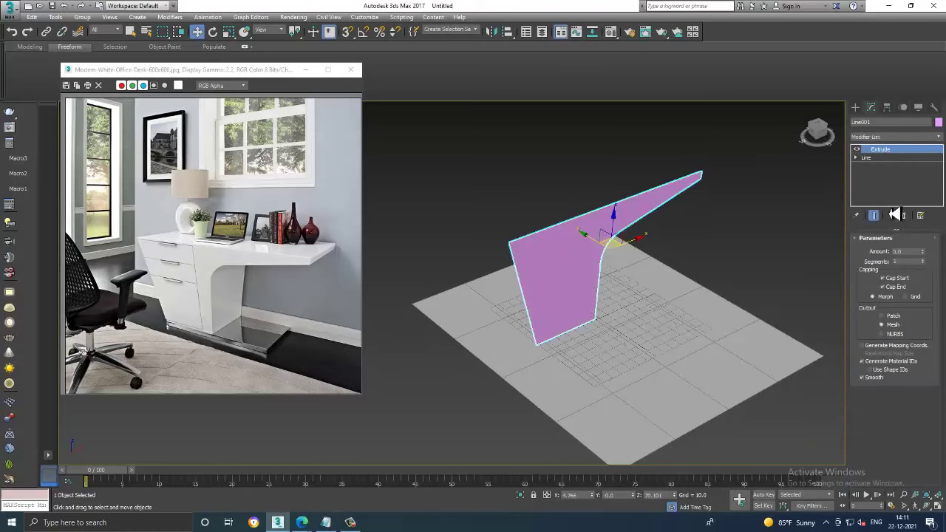
pyautogui.moveTo(933, 264); pyautogui.dragTo(910, 189)
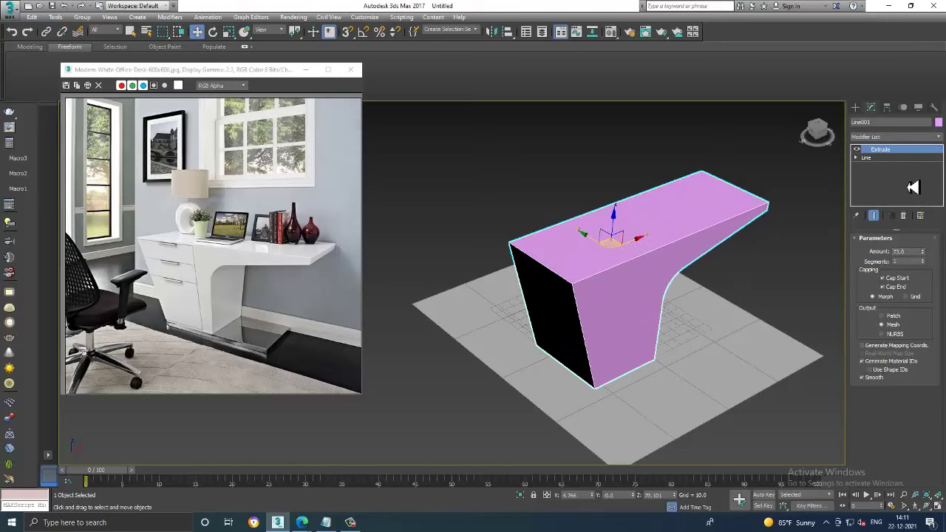
pyautogui.moveTo(670, 310)
pyautogui.keyDown('alt'); pyautogui.mouseDown(button='middle')
pyautogui.moveTo(661, 281)
pyautogui.moveTo(606, 292)
pyautogui.moveTo(648, 268)
pyautogui.moveTo(644, 295)
pyautogui.mouseUp(button='middle'); pyautogui.keyUp('alt')
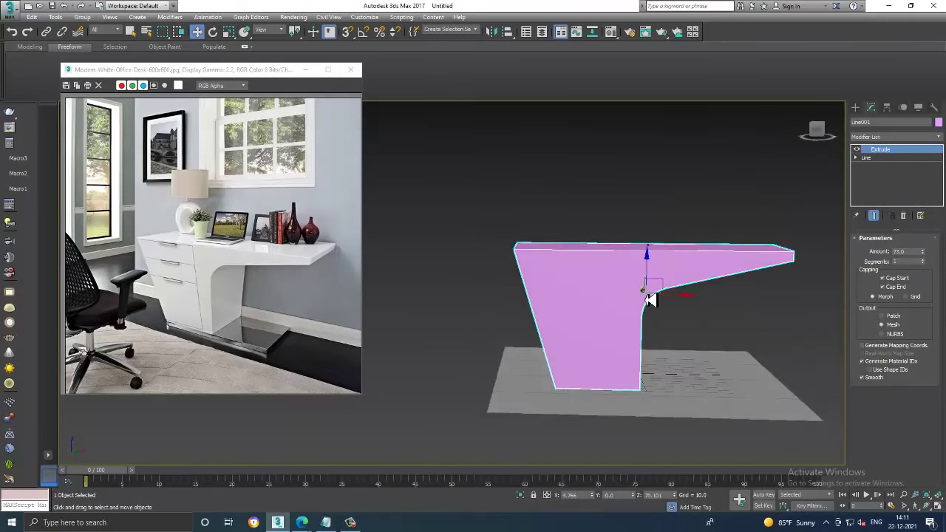
pyautogui.scroll(3, 621, 273)
pyautogui.rightClick(598, 248)
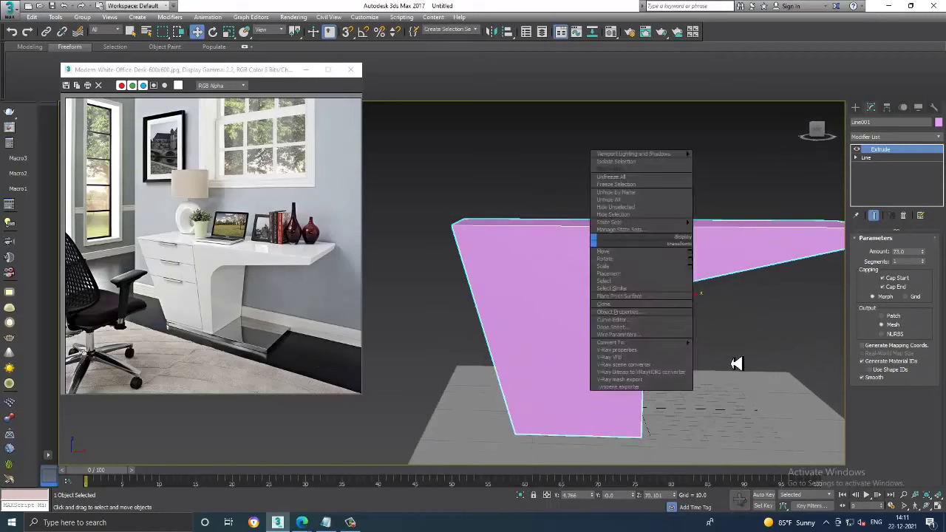
pyautogui.moveTo(613, 343)
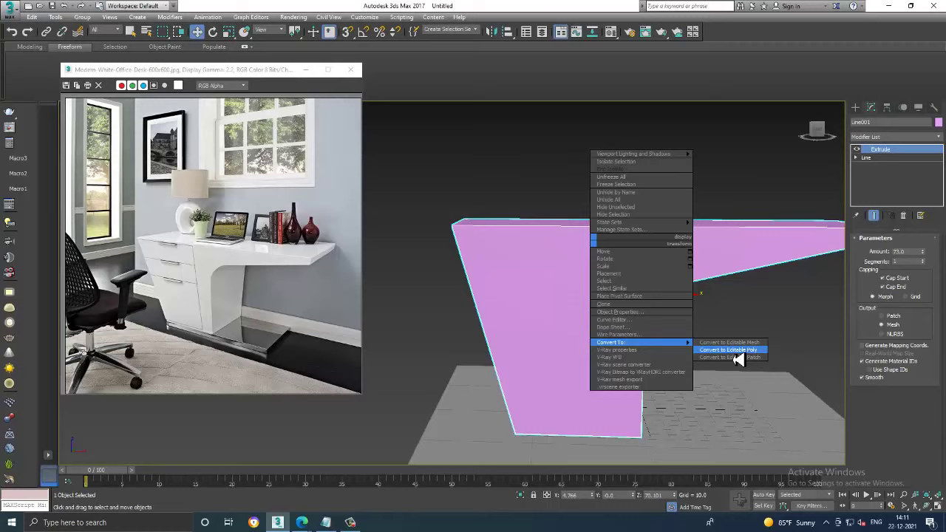
# Convert the desk to Editable Poly and connect its top and bottom front edges with a new edge
pyautogui.click(734, 352)
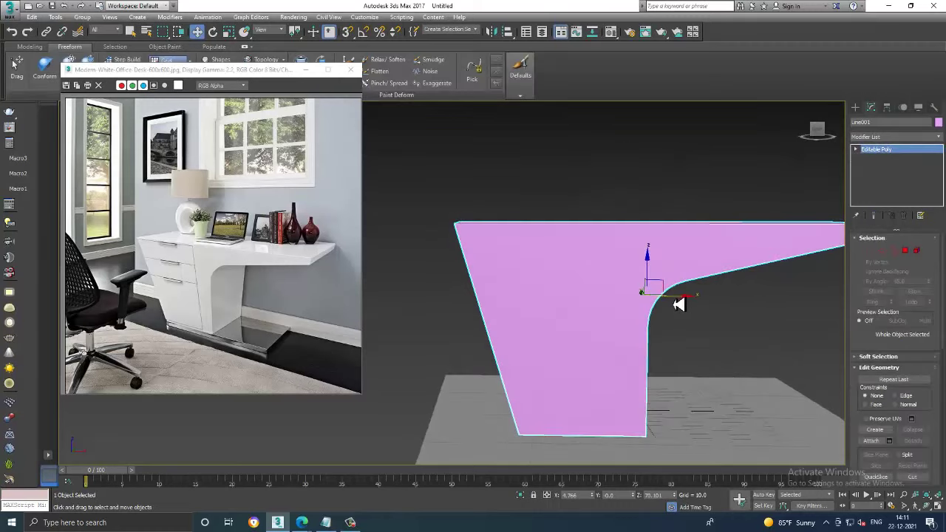
pyautogui.press('F3')
pyautogui.click(882, 250)
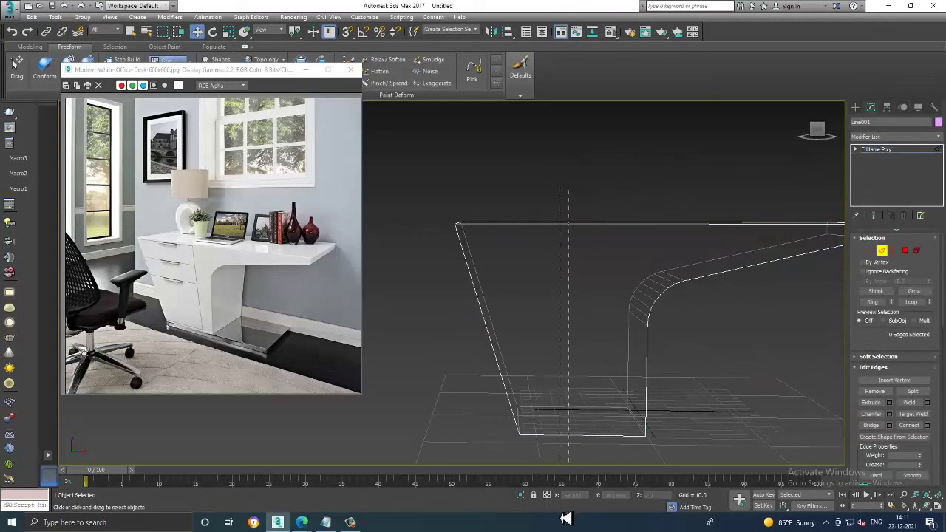
pyautogui.click(614, 434)
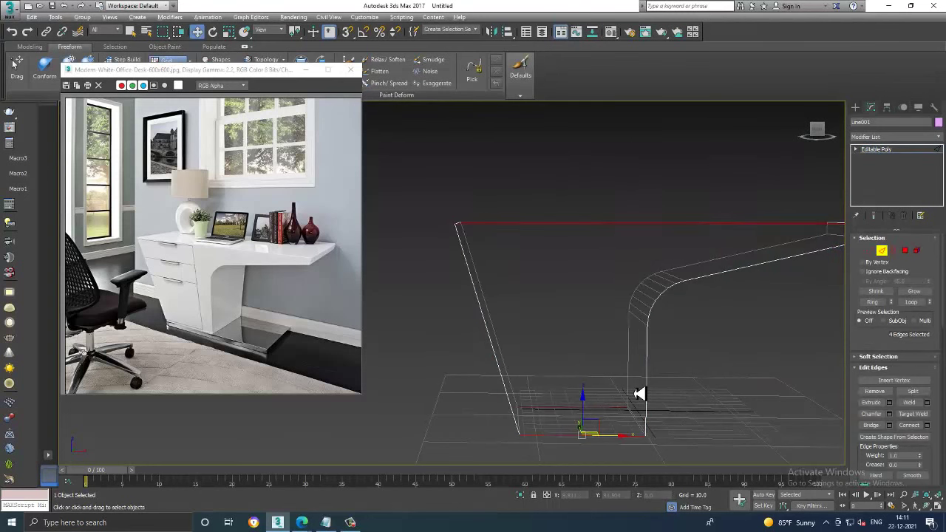
pyautogui.click(928, 427)
pyautogui.click(457, 331)
pyautogui.press('F3')
# Select the new edge's vertices, then select the desk's front face at Polygon level
pyautogui.press('1')
pyautogui.keyDown('alt'); pyautogui.moveTo(665, 332); pyautogui.dragTo(625, 355, button='middle'); pyautogui.keyUp('alt')
pyautogui.click(597, 428)
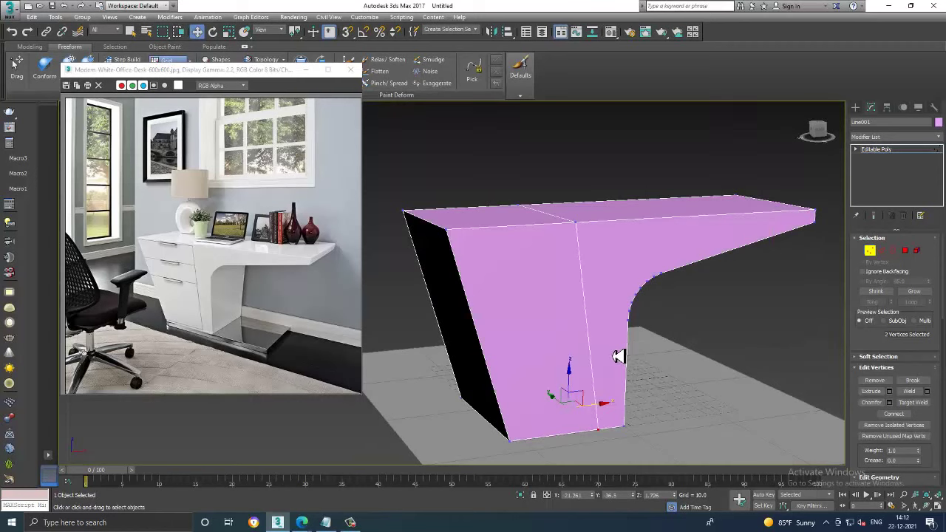
pyautogui.click(906, 251)
pyautogui.click(518, 333)
pyautogui.scroll(4, 562, 332)
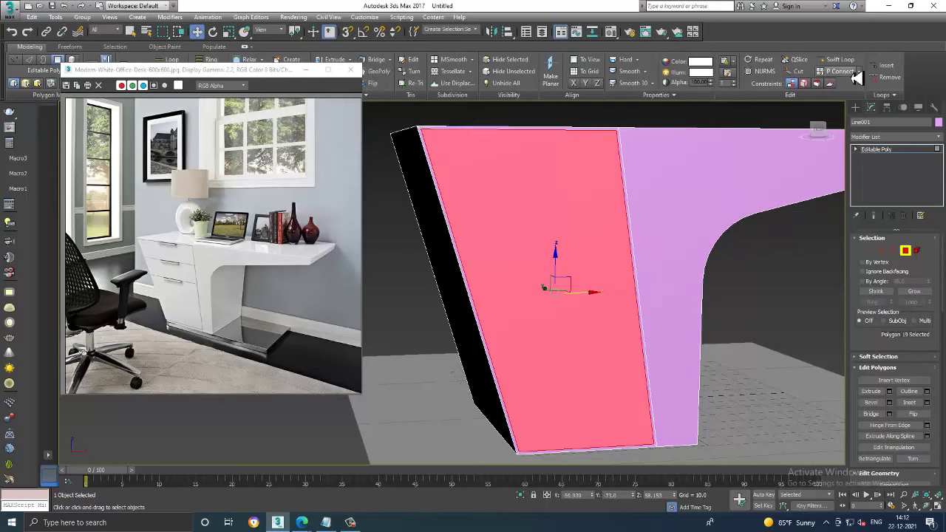
# Swift Loop two horizontal edges across the pedestal front, dividing it into three panels
pyautogui.click(846, 61)
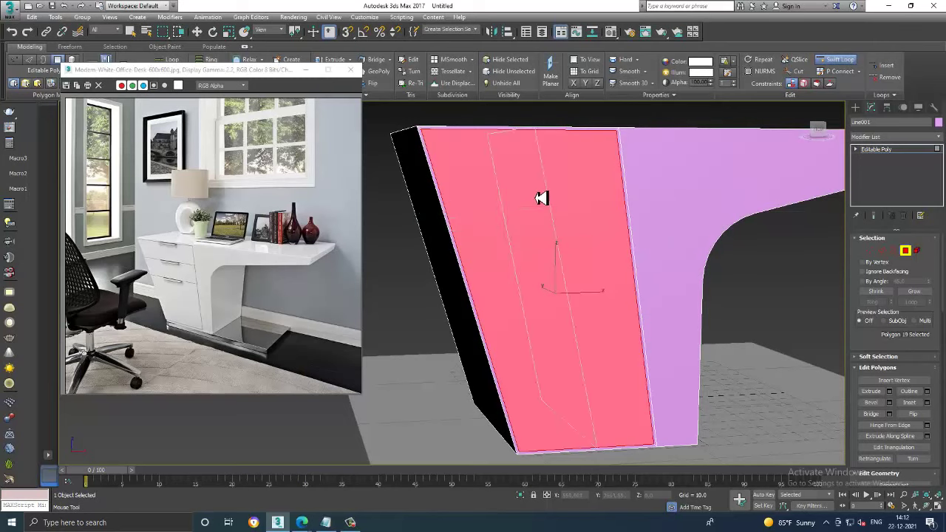
pyautogui.click(476, 215)
pyautogui.keyDown('alt'); pyautogui.moveTo(661, 261); pyautogui.dragTo(607, 281, button='middle'); pyautogui.keyUp('alt')
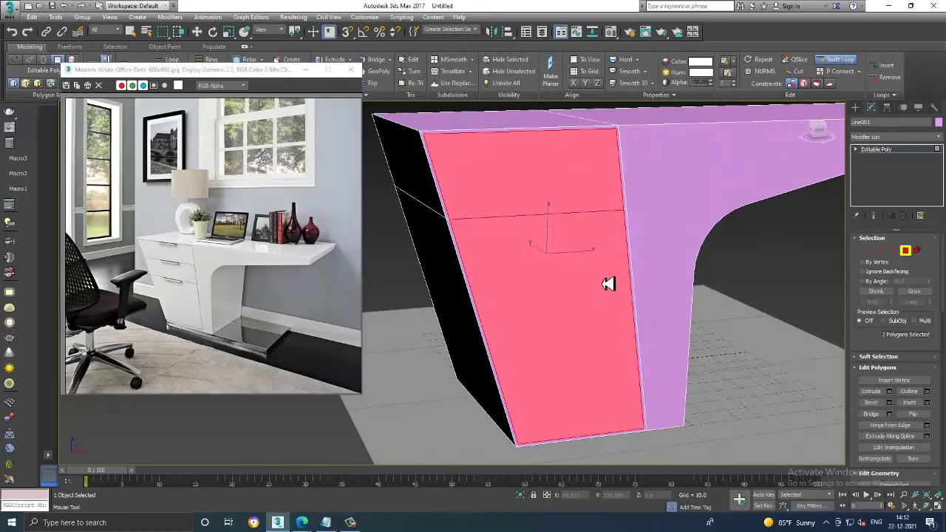
pyautogui.moveTo(532, 281); pyautogui.dragTo(536, 256, button='middle')
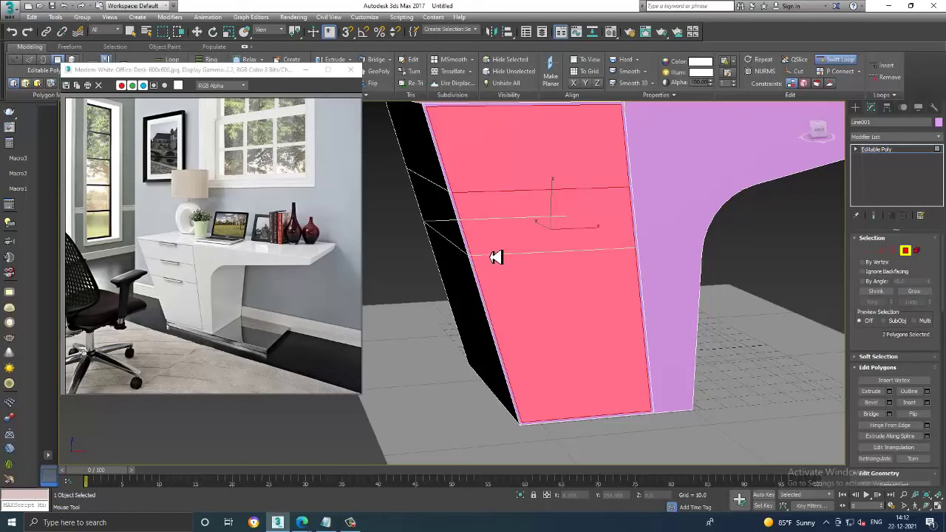
pyautogui.click(496, 256)
pyautogui.press('w')
pyautogui.keyDown('alt'); pyautogui.moveTo(600, 264); pyautogui.dragTo(558, 220, button='middle'); pyautogui.keyUp('alt')
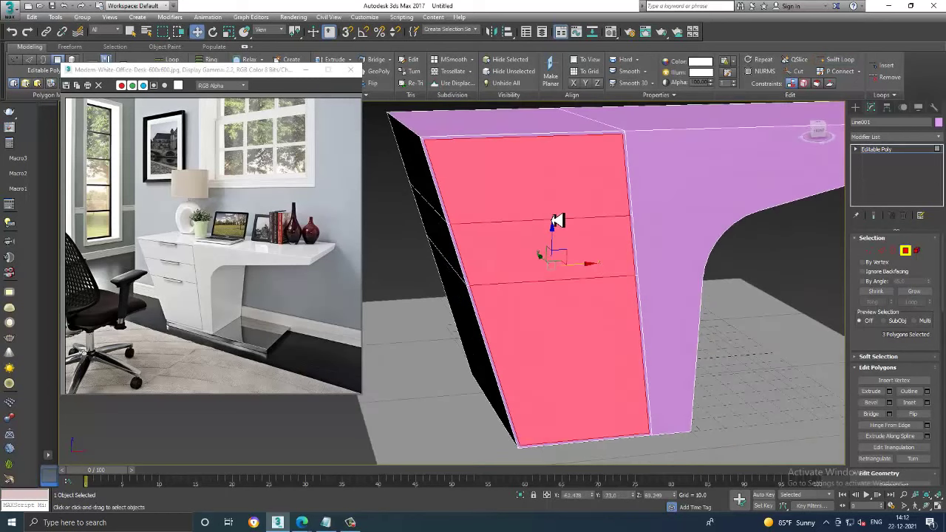
pyautogui.click(927, 402)
# Apply the inset By Polygon so each of the three panels gets its own border
pyautogui.click(461, 288)
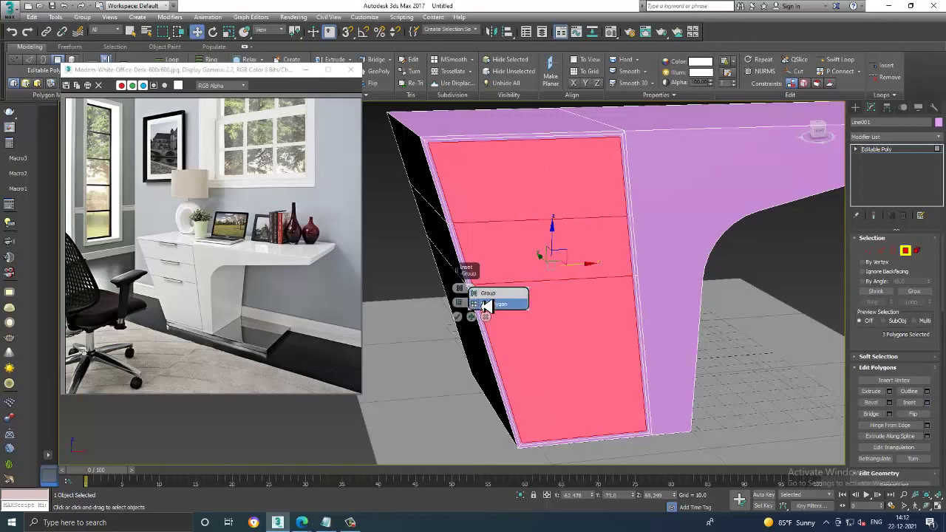
pyautogui.click(488, 305)
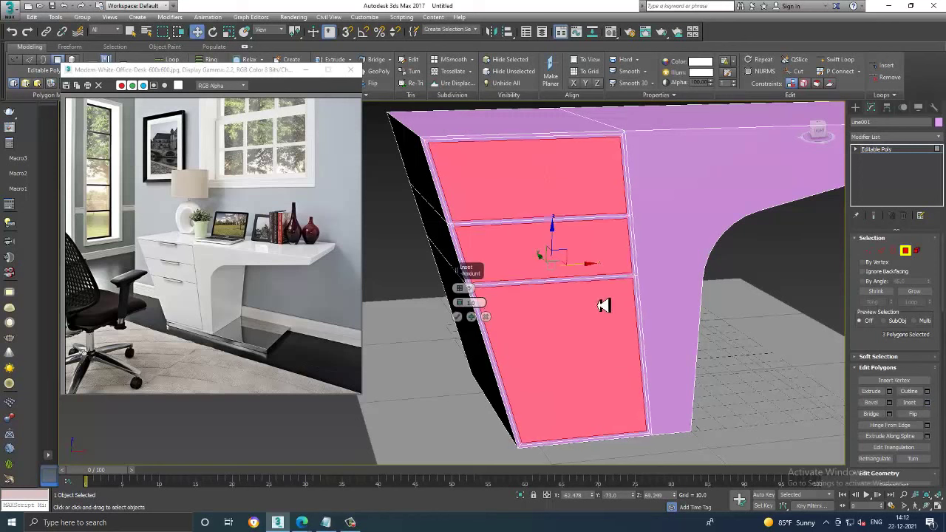
pyautogui.click(461, 318)
pyautogui.click(412, 292)
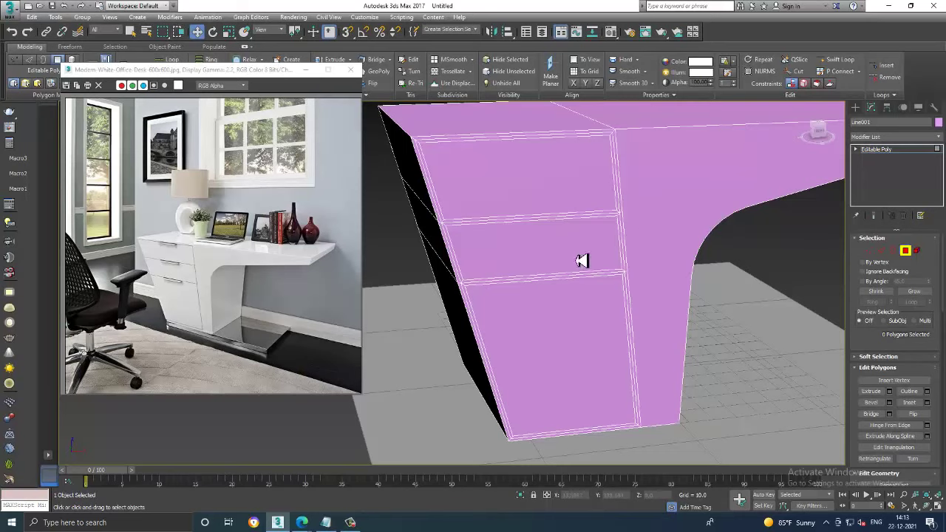
# Orbit to check the three drawer fronts, then maximize a flat wireframe view
pyautogui.moveTo(583, 260)
pyautogui.keyDown('alt'); pyautogui.mouseDown(button='middle')
pyautogui.moveTo(657, 219)
pyautogui.moveTo(619, 216)
pyautogui.mouseUp(button='middle'); pyautogui.keyUp('alt')
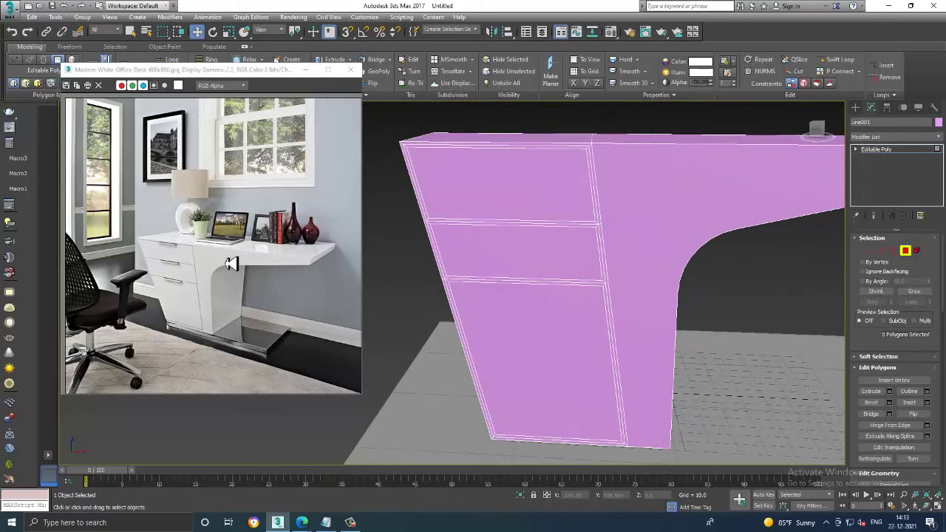
pyautogui.scroll(3, 153, 276)
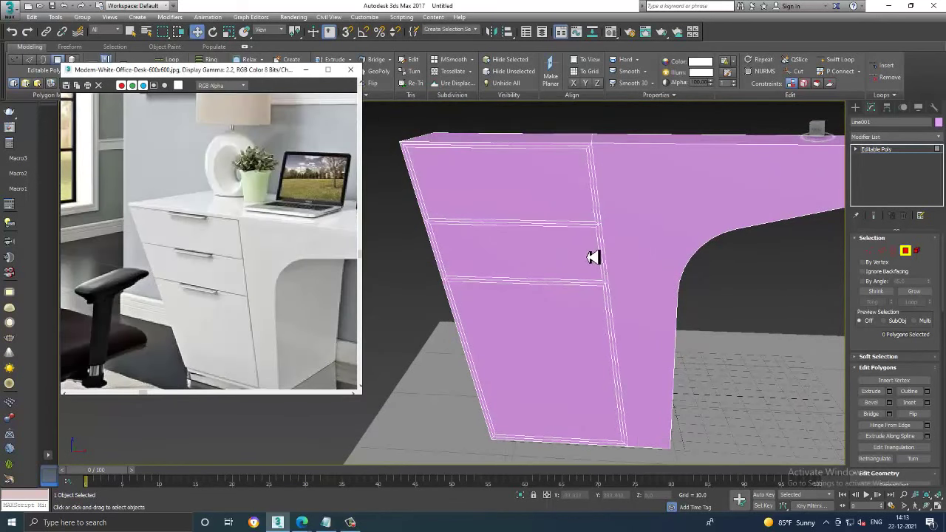
pyautogui.keyDown('alt'); pyautogui.moveTo(596, 266); pyautogui.dragTo(592, 272, button='middle'); pyautogui.keyUp('alt')
pyautogui.scroll(2, 190, 262)
pyautogui.scroll(-5, 221, 231)
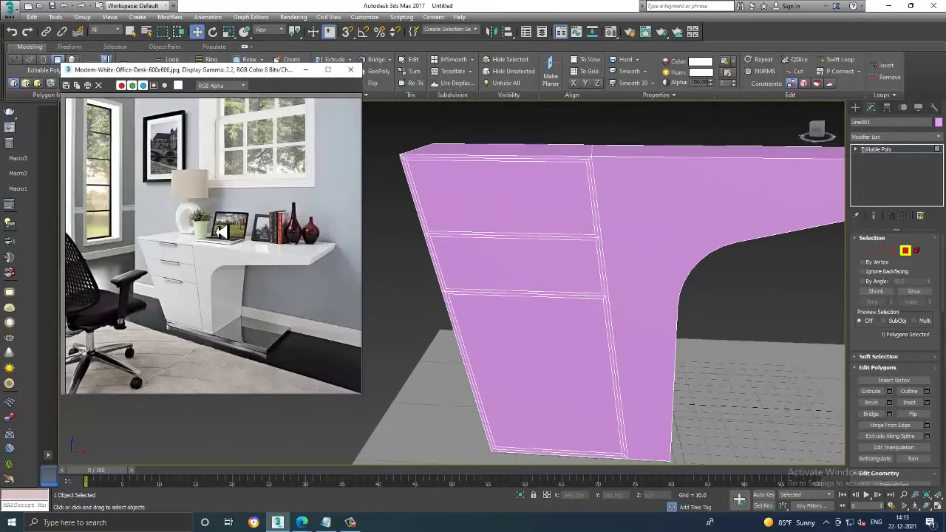
pyautogui.hotkey('alt', 'w')
pyautogui.hotkey('alt', 'w')
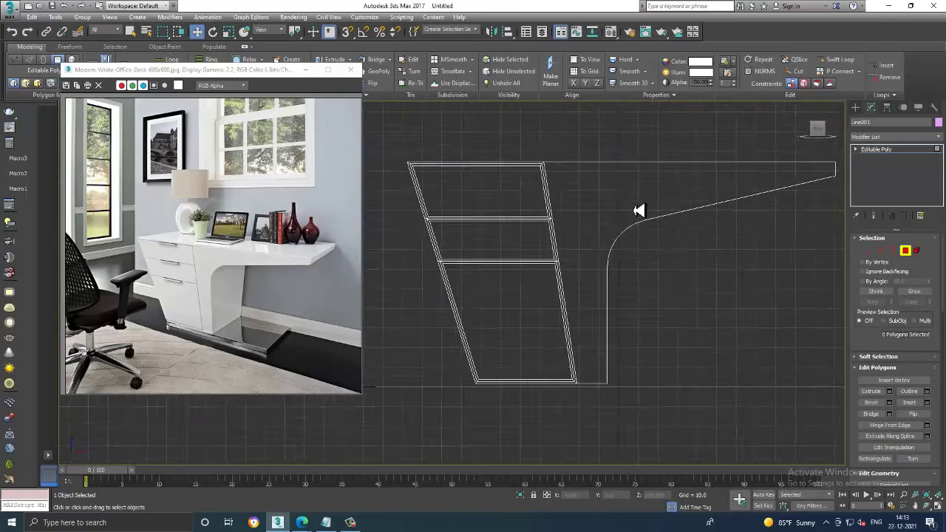
pyautogui.hotkey('alt', 'w')
pyautogui.hotkey('alt', 'w')
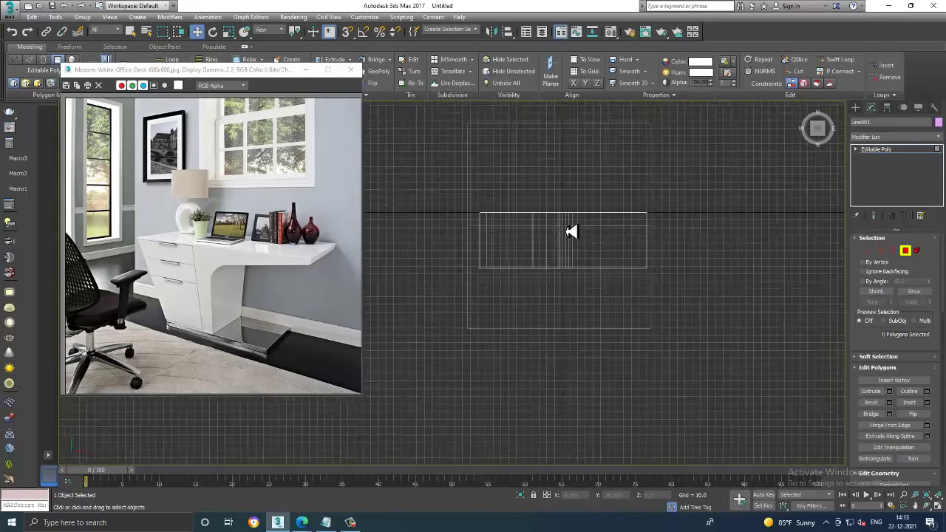
# Draw a straight two-point line, Line002, just below the desk's front edge
pyautogui.click(856, 108)
pyautogui.click(875, 175)
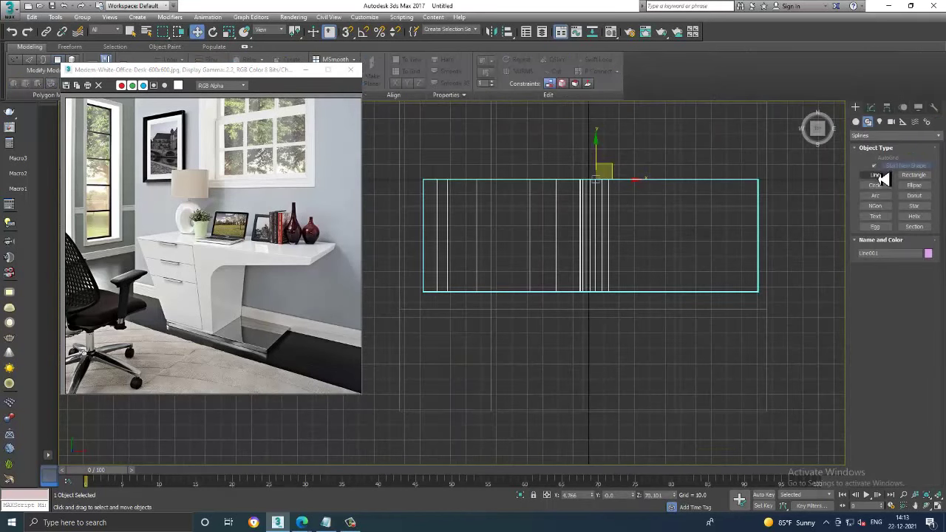
pyautogui.scroll(3, 518, 303)
pyautogui.click(497, 285)
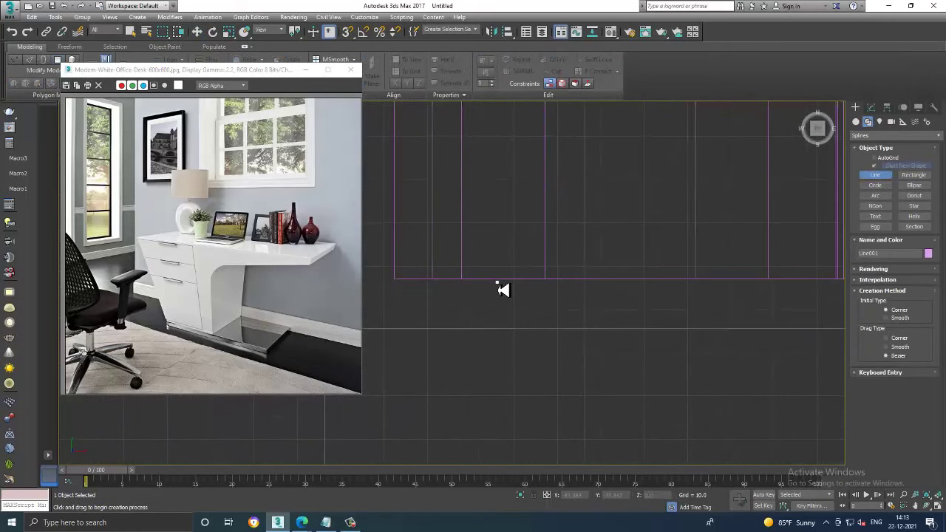
pyautogui.click(698, 303)
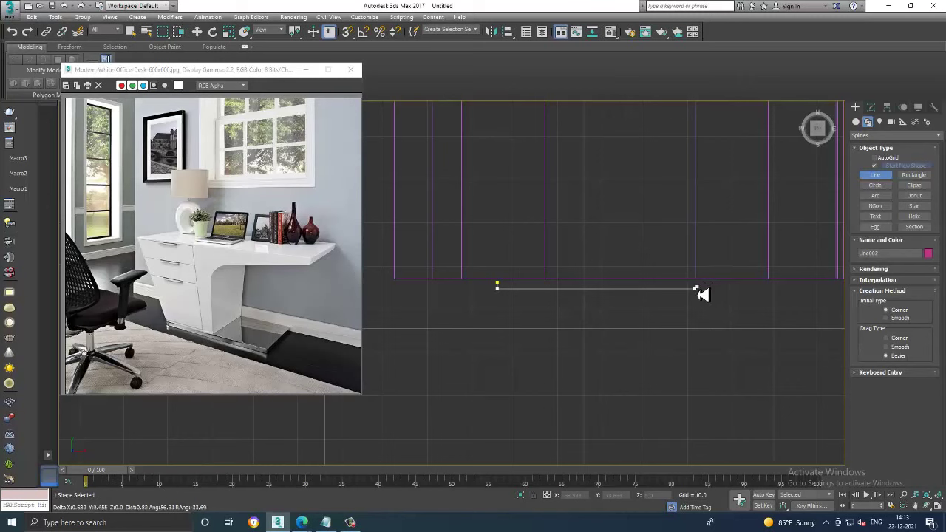
pyautogui.scroll(3, 693, 287)
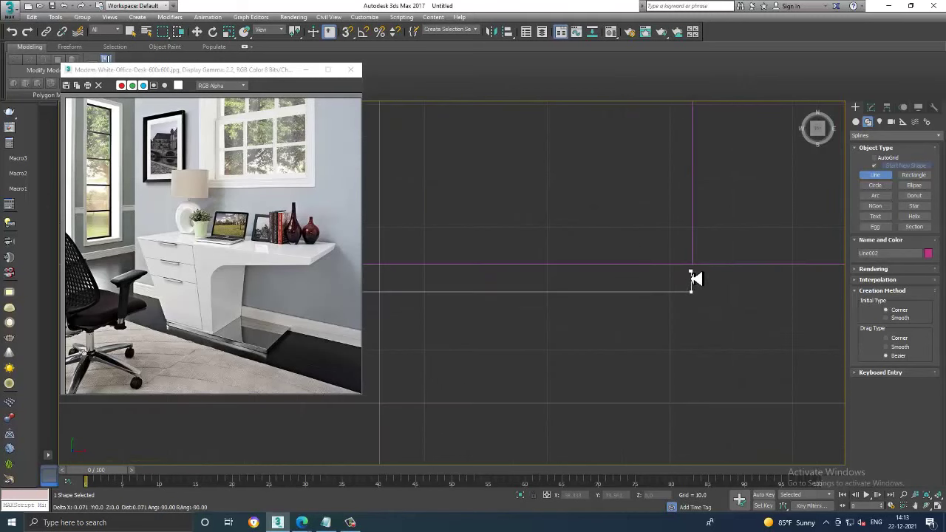
pyautogui.press('w')
pyautogui.scroll(-3, 680, 295)
# Fillet both end corners of Line002 to a radius of about 0.625
pyautogui.press('1')
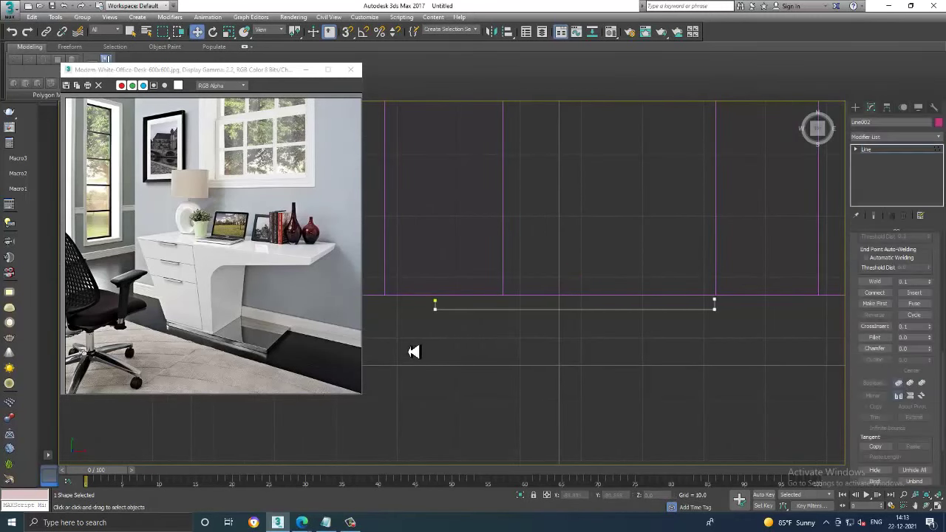
pyautogui.moveTo(408, 340); pyautogui.dragTo(776, 311)
pyautogui.click(874, 337)
pyautogui.scroll(2, 584, 325)
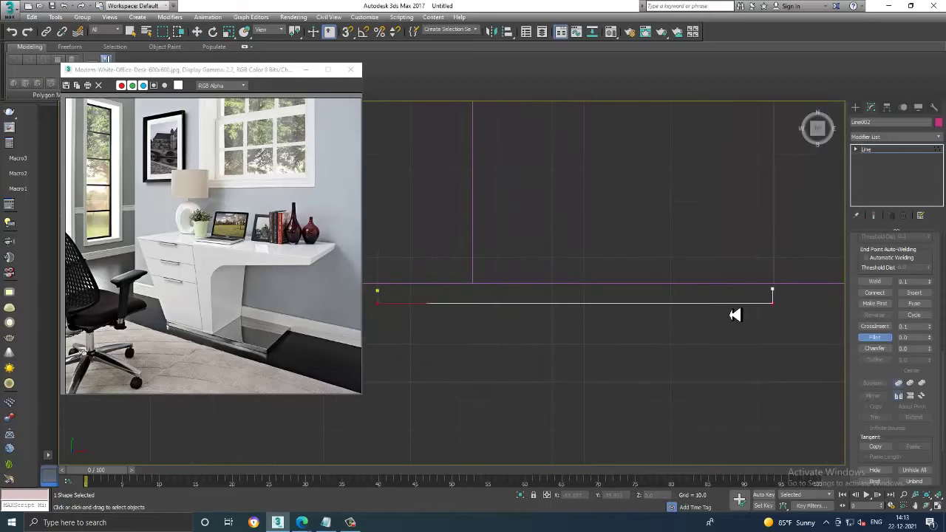
pyautogui.moveTo(775, 312); pyautogui.dragTo(797, 319, button='middle')
pyautogui.moveTo(802, 315); pyautogui.dragTo(805, 310)
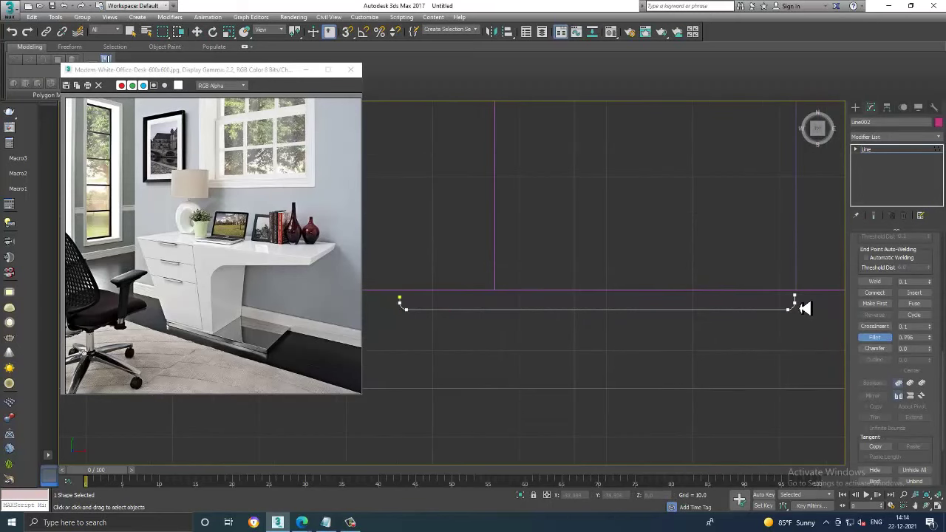
pyautogui.press('w')
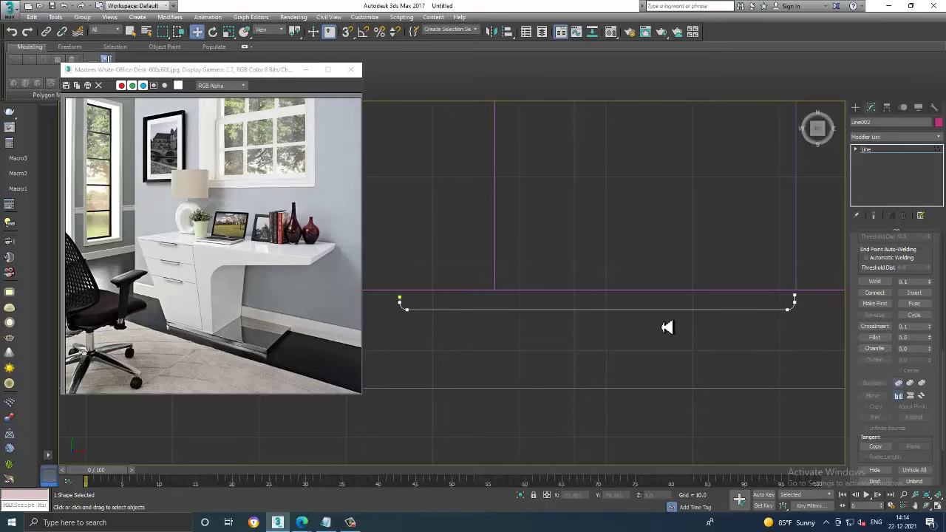
# Reframe the view on Line002 and select its left end vertex
pyautogui.moveTo(518, 292); pyautogui.dragTo(602, 334, button='middle')
pyautogui.scroll(-2, 516, 355)
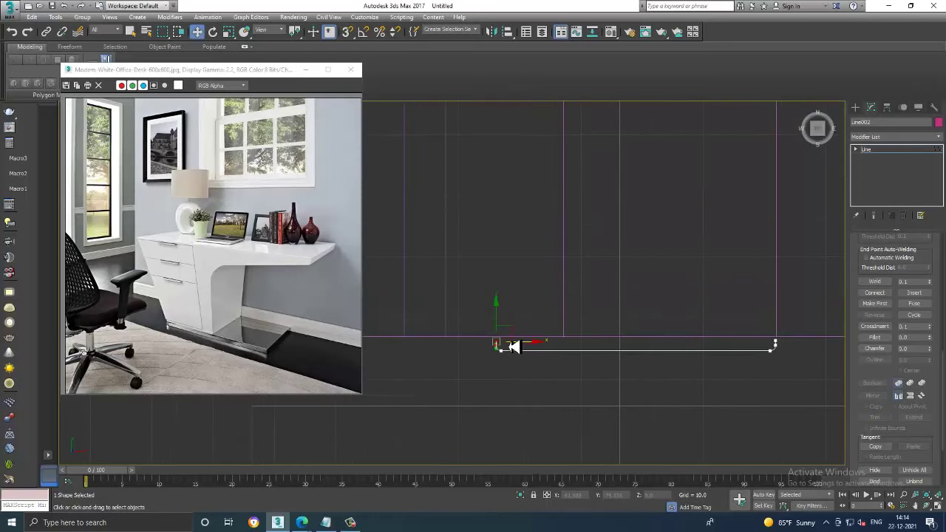
pyautogui.scroll(-1, 449, 340)
pyautogui.scroll(4, 447, 346)
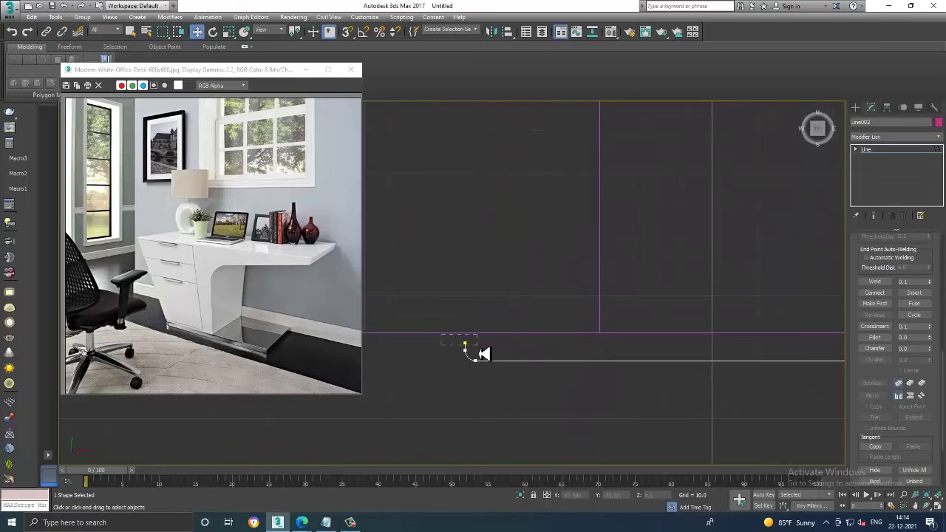
pyautogui.moveTo(479, 354); pyautogui.dragTo(477, 346)
pyautogui.scroll(-2, 473, 323)
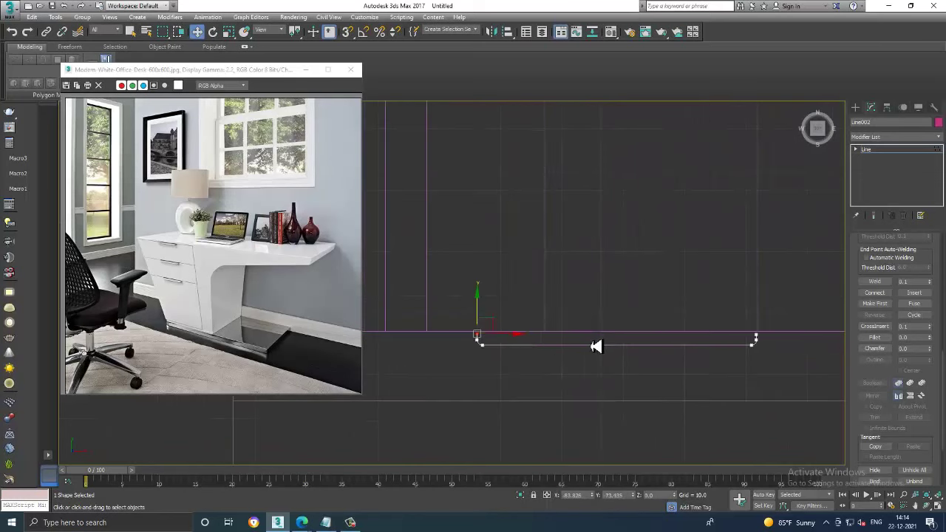
pyautogui.moveTo(596, 345); pyautogui.dragTo(516, 347, button='middle')
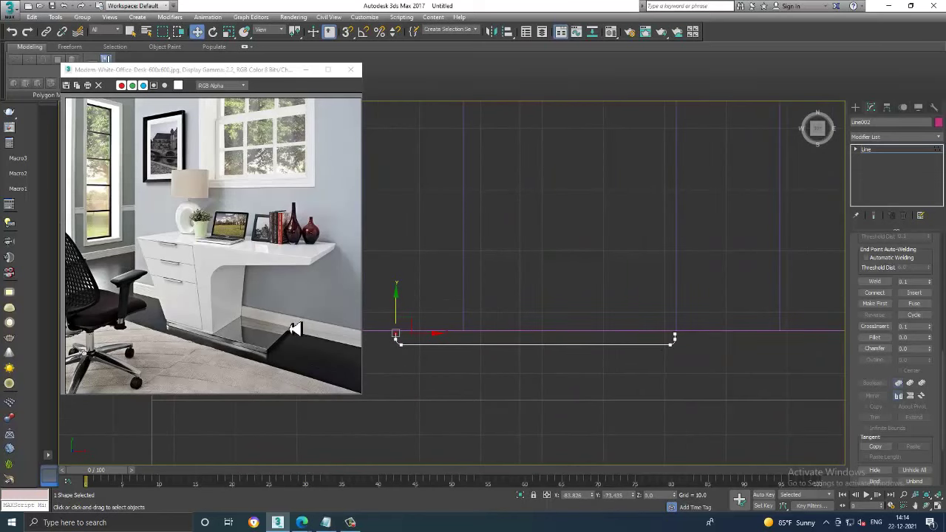
pyautogui.scroll(2, 294, 329)
pyautogui.moveTo(439, 321); pyautogui.dragTo(478, 331, button='middle')
pyautogui.scroll(2, 473, 332)
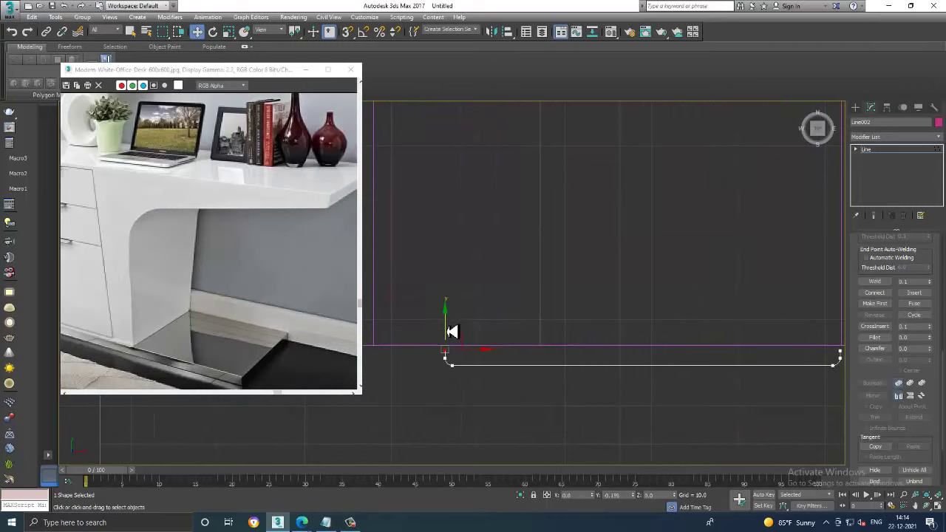
# Make Line002 render as a rectangular bar with Length 0.552 and Width 0.66
pyautogui.click(874, 151)
pyautogui.moveTo(177, 205); pyautogui.dragTo(245, 245, button='middle')
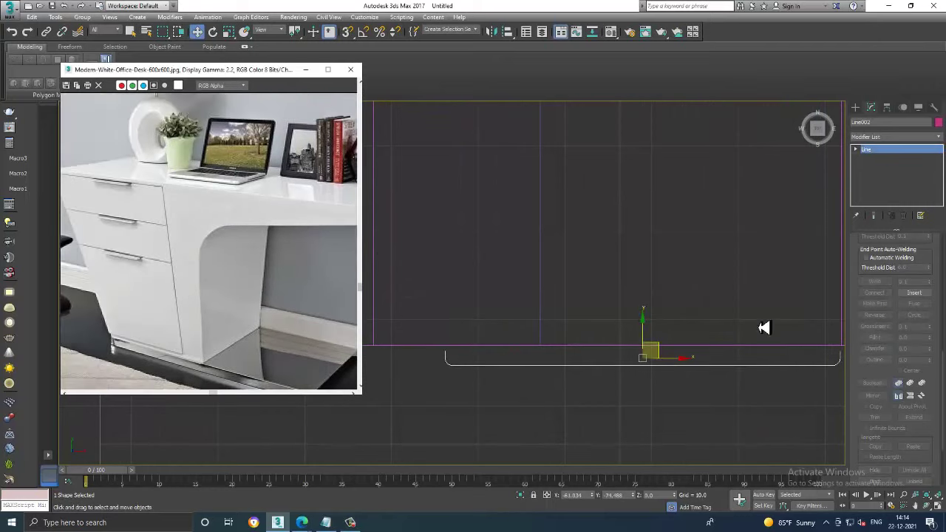
pyautogui.scroll(5, 858, 288)
pyautogui.scroll(5, 868, 313)
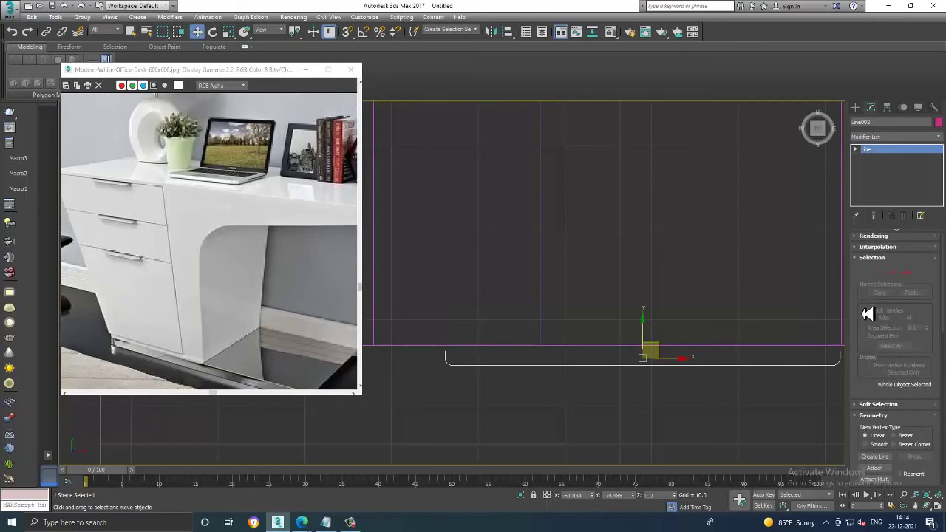
pyautogui.click(874, 237)
pyautogui.click(884, 258)
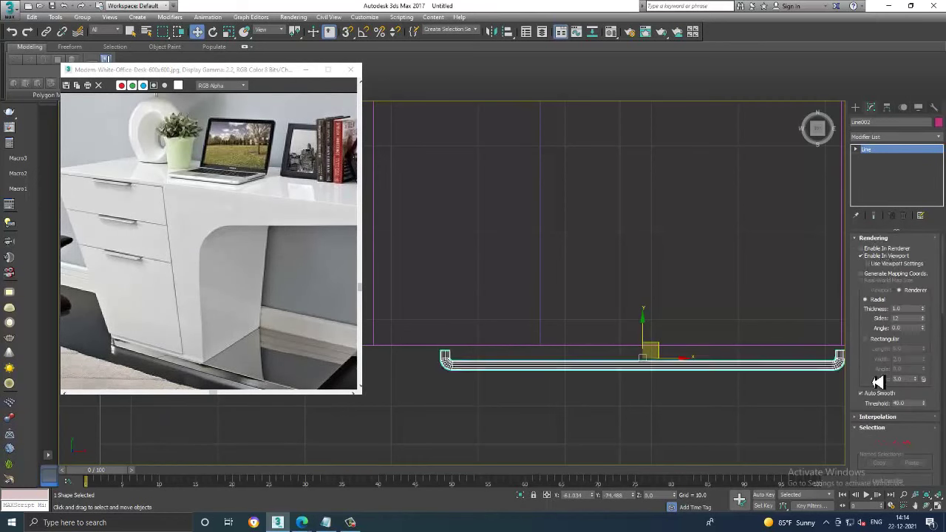
pyautogui.click(880, 339)
pyautogui.hotkey('alt', 'w')
pyautogui.hotkey('alt', 'w')
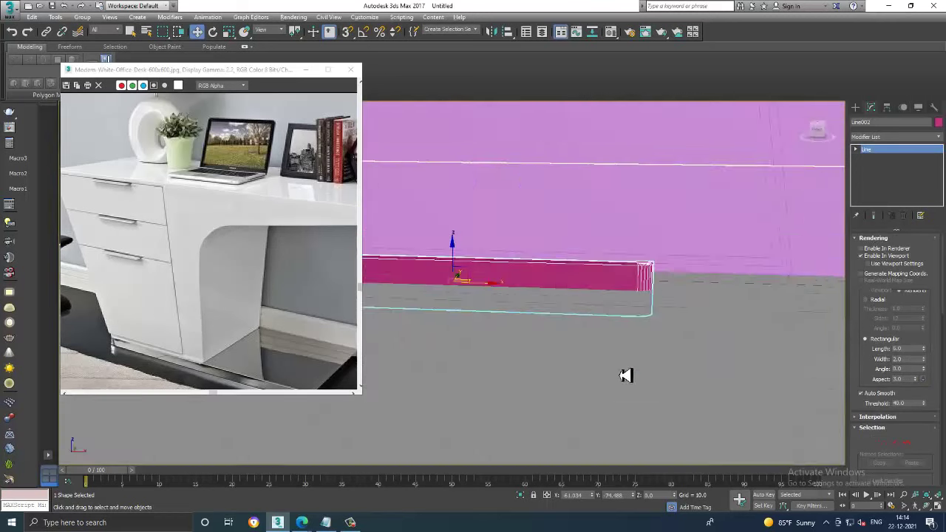
pyautogui.moveTo(932, 359); pyautogui.dragTo(934, 393)
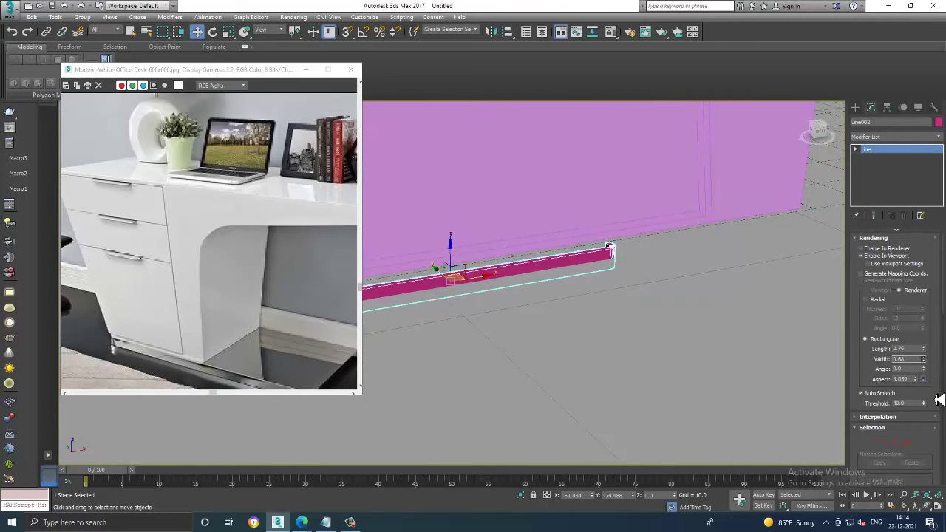
pyautogui.moveTo(930, 358); pyautogui.dragTo(936, 393)
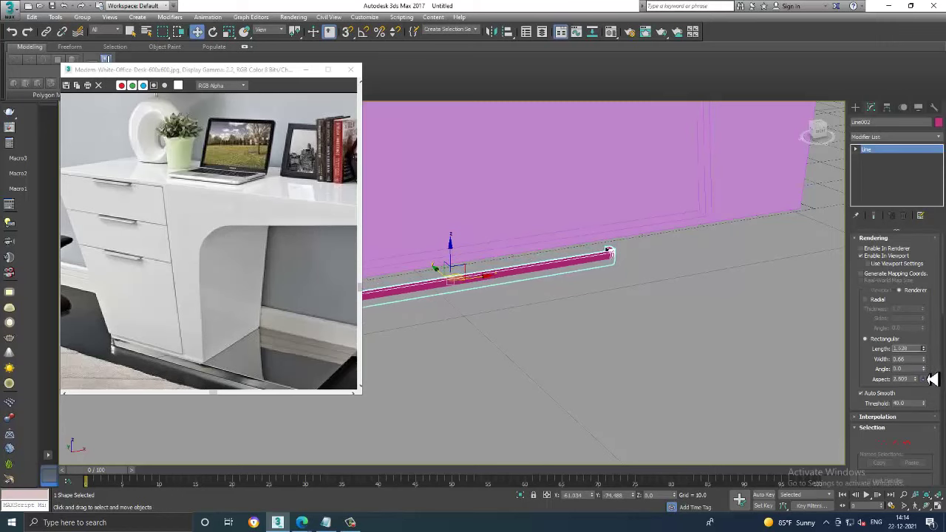
# Move the handle's left endpoint inward along X to shorten it on the leg face
pyautogui.keyDown('alt'); pyautogui.moveTo(499, 281); pyautogui.dragTo(601, 332, button='middle'); pyautogui.keyUp('alt')
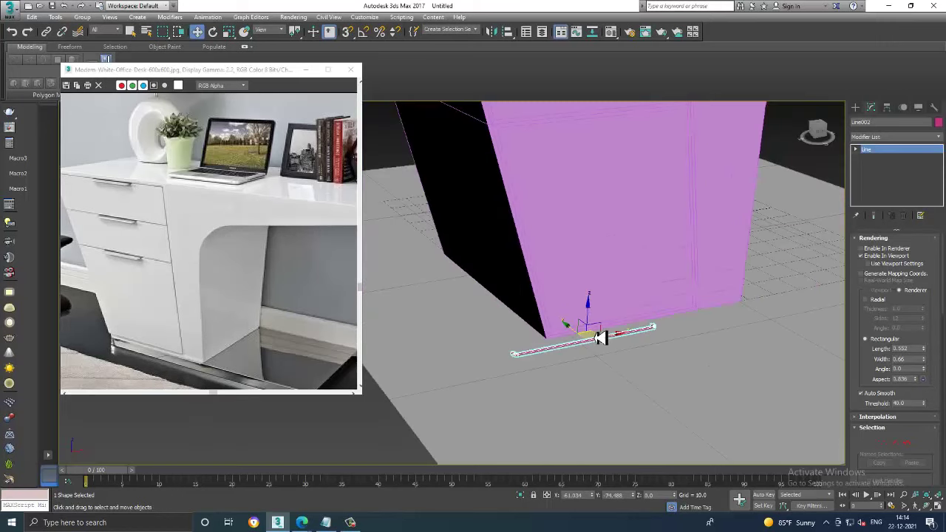
pyautogui.moveTo(594, 321); pyautogui.dragTo(577, 99)
pyautogui.scroll(3, 577, 294)
pyautogui.scroll(3, 577, 294)
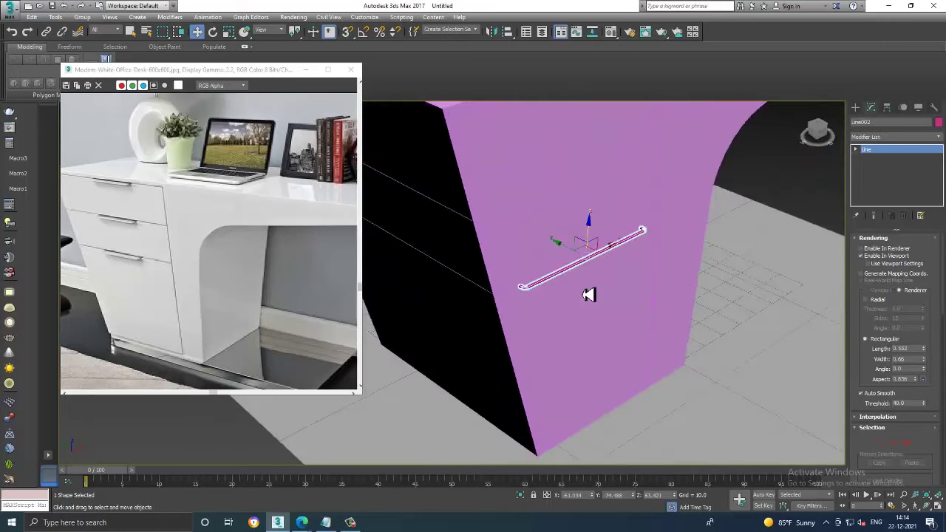
pyautogui.scroll(3, 576, 285)
pyautogui.scroll(2, 561, 284)
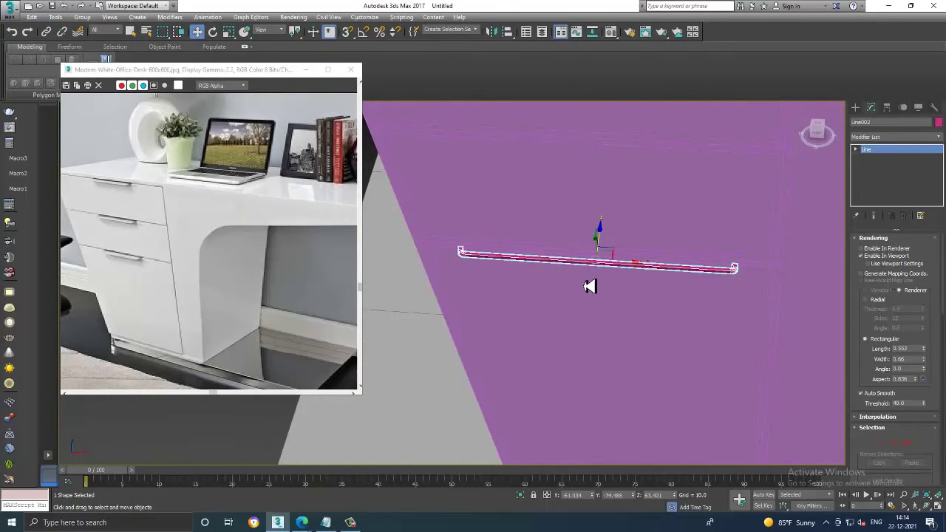
pyautogui.press('1')
pyautogui.click(459, 253)
pyautogui.moveTo(499, 258); pyautogui.dragTo(594, 272)
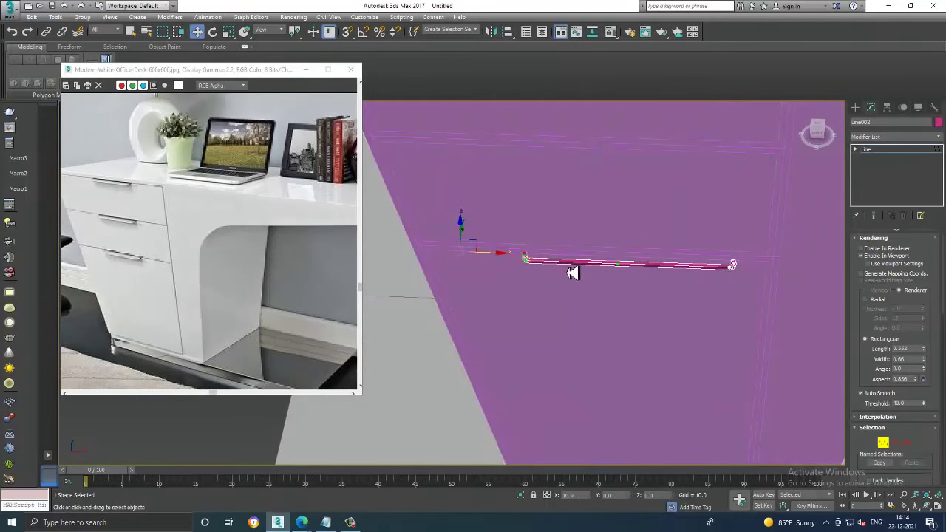
pyautogui.click(887, 151)
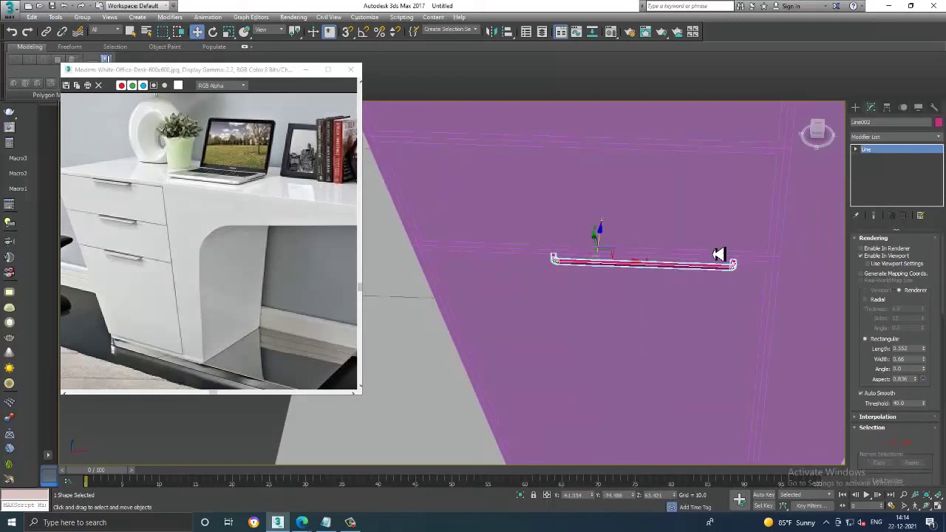
pyautogui.moveTo(718, 254)
pyautogui.keyDown('alt'); pyautogui.mouseDown(button='middle')
pyautogui.moveTo(722, 232)
pyautogui.moveTo(677, 302)
pyautogui.mouseUp(button='middle'); pyautogui.keyUp('alt')
# In the maximized Front view, move the handle line up under the cabinet top and centre it
pyautogui.hotkey('alt', 'w')
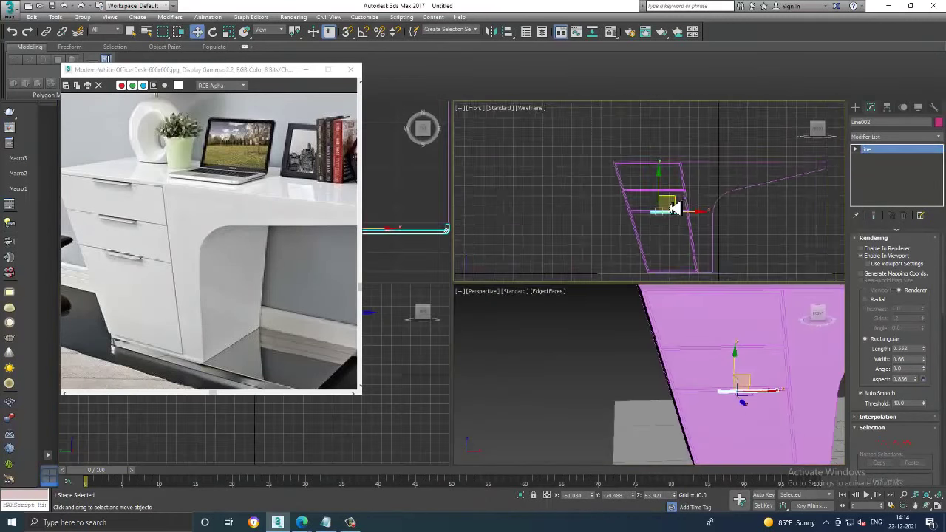
pyautogui.click(669, 205)
pyautogui.hotkey('alt', 'w')
pyautogui.scroll(2, 552, 296)
pyautogui.moveTo(547, 305); pyautogui.dragTo(541, 220)
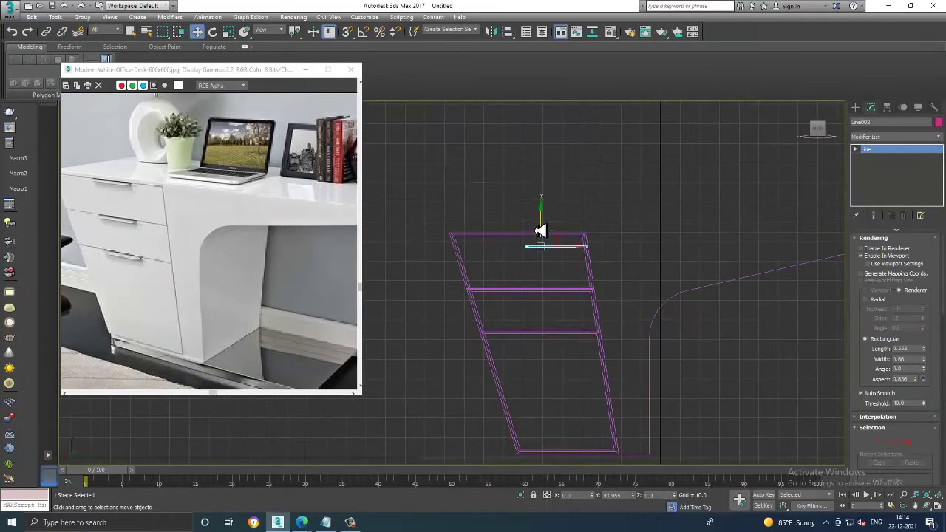
pyautogui.scroll(1, 540, 222)
pyautogui.moveTo(553, 241); pyautogui.dragTo(677, 269, button='middle')
pyautogui.scroll(1, 677, 268)
pyautogui.scroll(1, 677, 268)
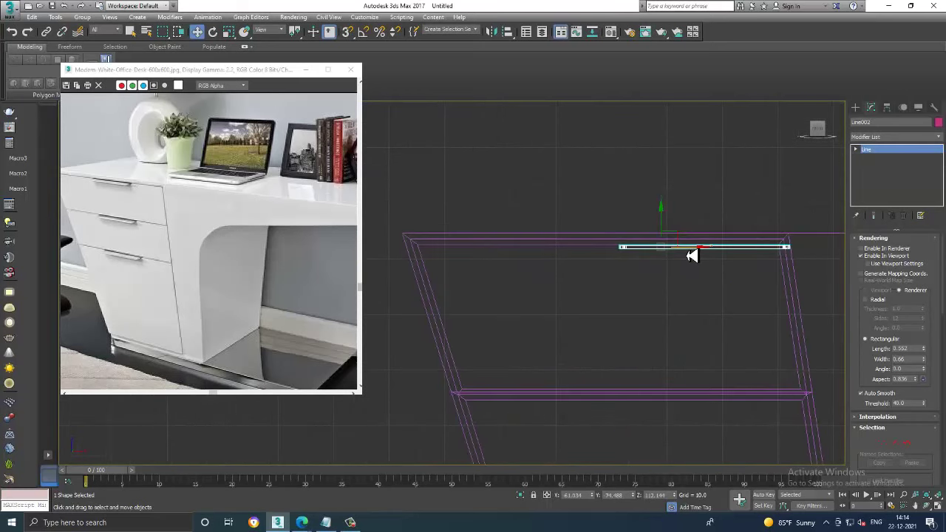
pyautogui.moveTo(690, 254); pyautogui.dragTo(598, 252)
# Check the handle in Perspective, then Shift-drag a copy below the first drawer divider
pyautogui.hotkey('alt', 'w')
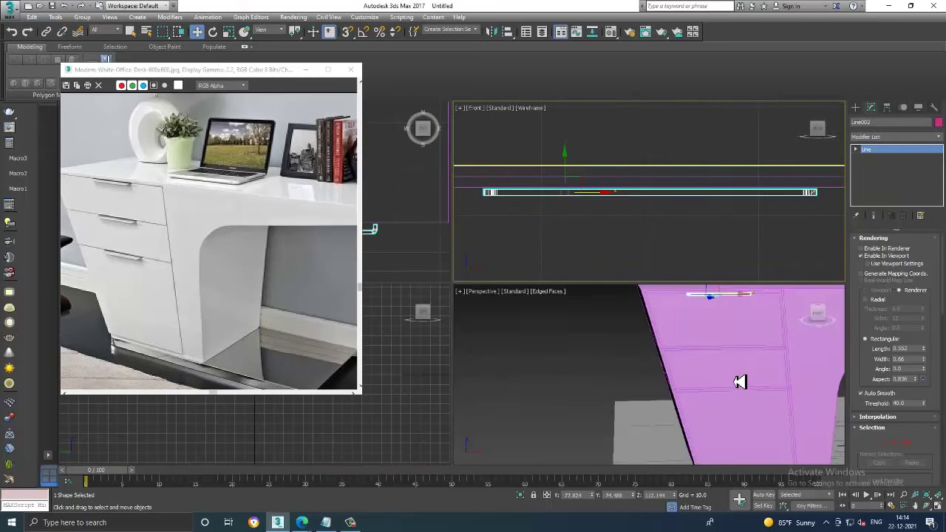
pyautogui.hotkey('alt', 'w')
pyautogui.moveTo(644, 296)
pyautogui.keyDown('alt'); pyautogui.mouseDown(button='middle')
pyautogui.moveTo(528, 313)
pyautogui.moveTo(521, 322)
pyautogui.mouseUp(button='middle'); pyautogui.keyUp('alt')
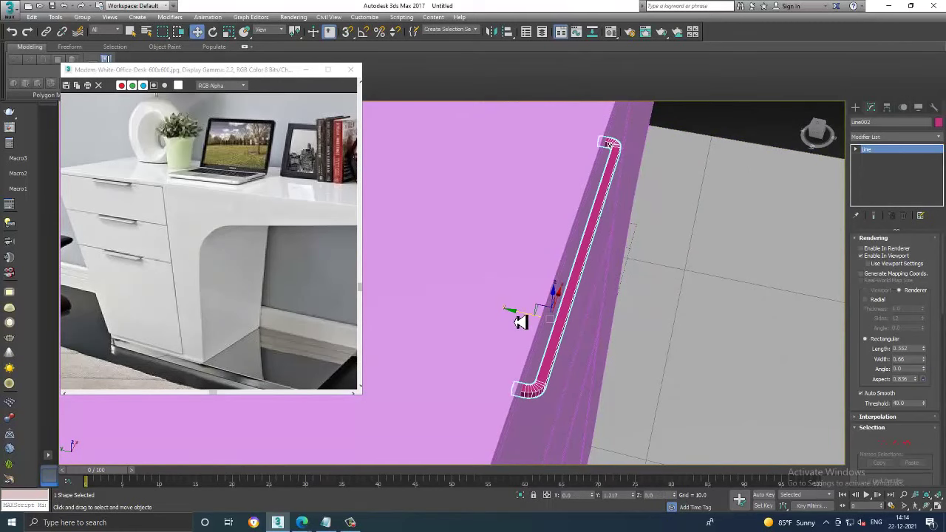
pyautogui.hotkey('alt', 'w')
pyautogui.hotkey('alt', 'w')
pyautogui.moveTo(594, 237)
pyautogui.keyDown('alt'); pyautogui.mouseDown(button='middle')
pyautogui.moveTo(575, 256)
pyautogui.moveTo(616, 232)
pyautogui.mouseUp(button='middle'); pyautogui.keyUp('alt')
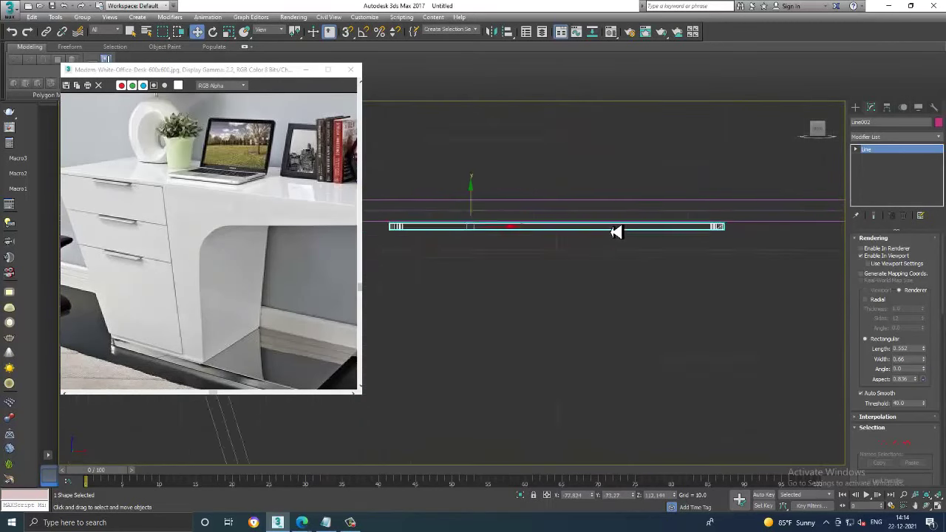
pyautogui.scroll(-2, 616, 232)
pyautogui.scroll(-2, 566, 222)
pyautogui.moveTo(521, 184); pyautogui.dragTo(576, 339)
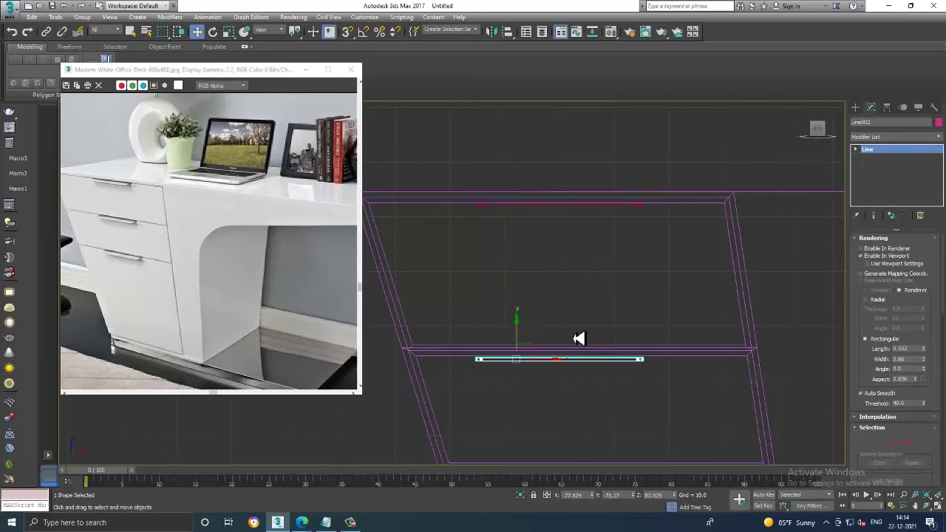
pyautogui.click(476, 303)
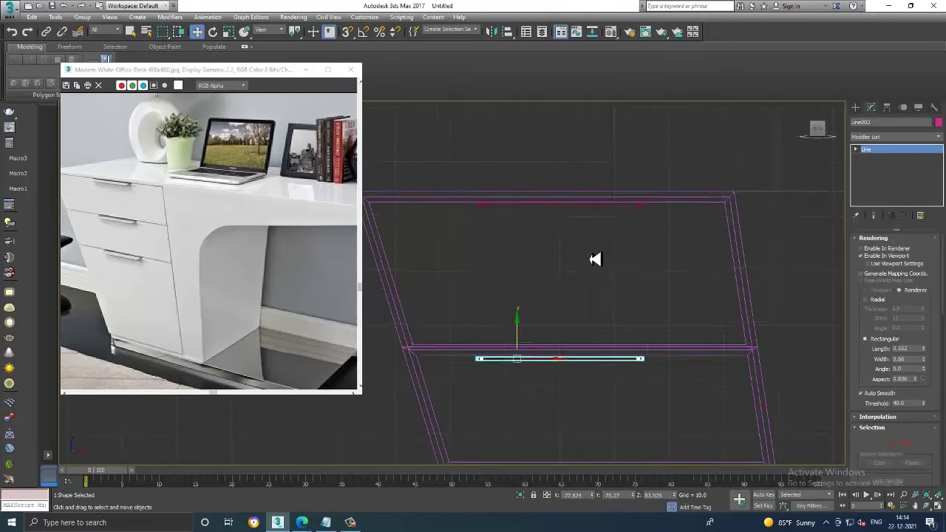
pyautogui.scroll(-4, 562, 222)
# Clone a third handle below the second divider and line up all handles horizontally
pyautogui.keyDown('shift'); pyautogui.moveTo(473, 170); pyautogui.dragTo(493, 226); pyautogui.keyUp('shift')
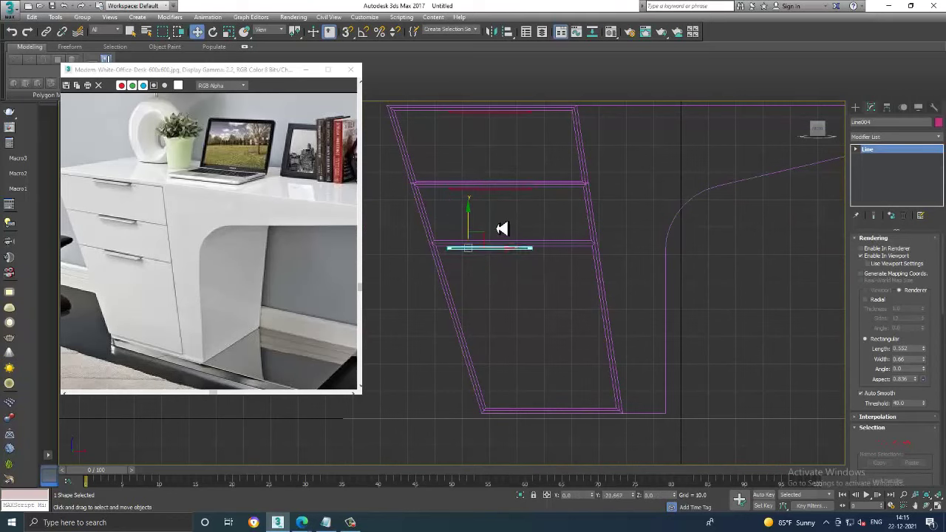
pyautogui.keyDown('shift'); pyautogui.moveTo(502, 229); pyautogui.dragTo(501, 229); pyautogui.keyUp('shift')
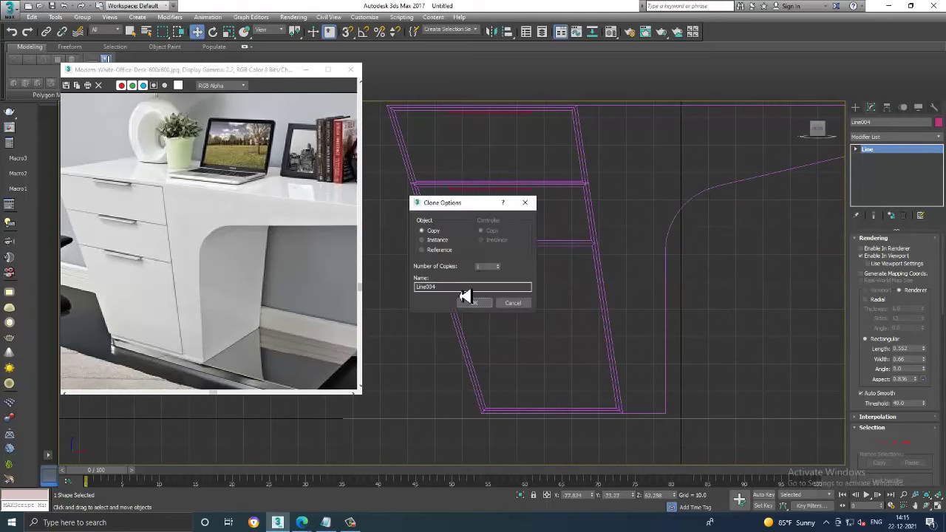
pyautogui.click(466, 299)
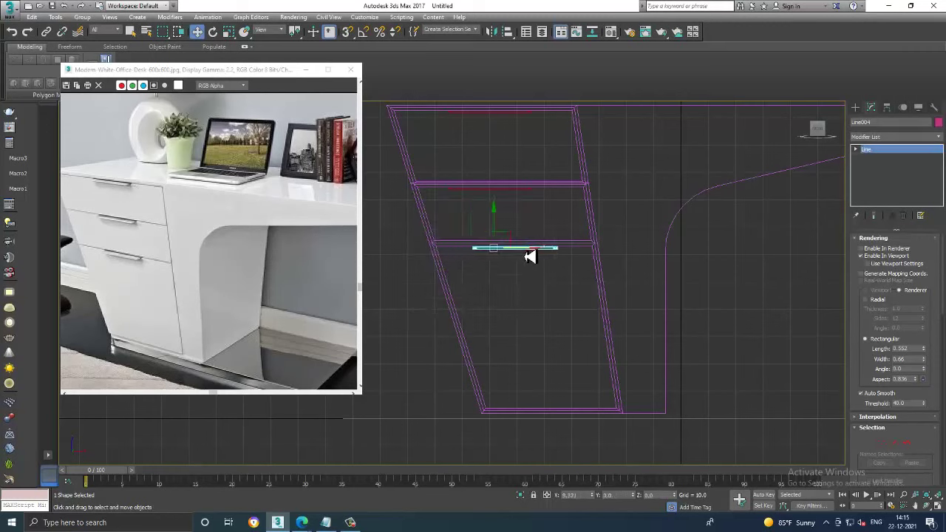
pyautogui.moveTo(530, 256); pyautogui.dragTo(524, 256)
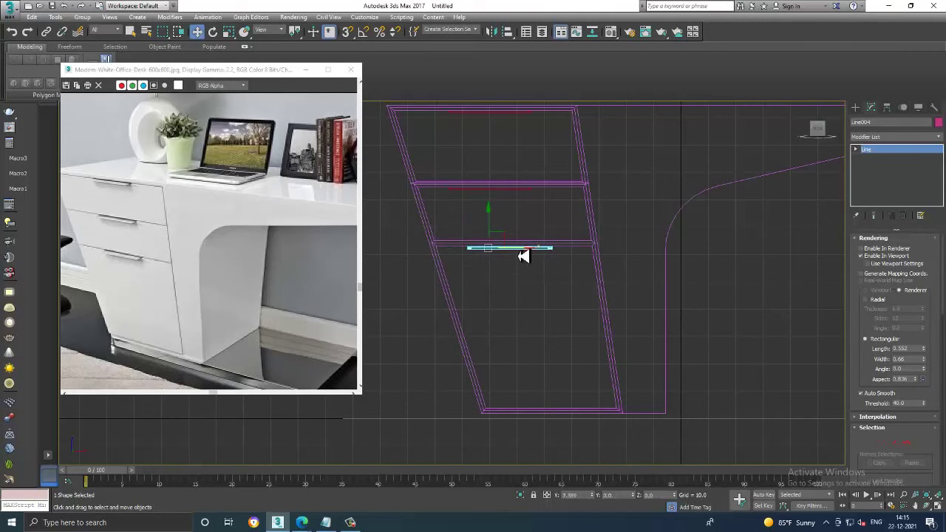
pyautogui.click(502, 198)
pyautogui.moveTo(507, 195); pyautogui.dragTo(521, 198)
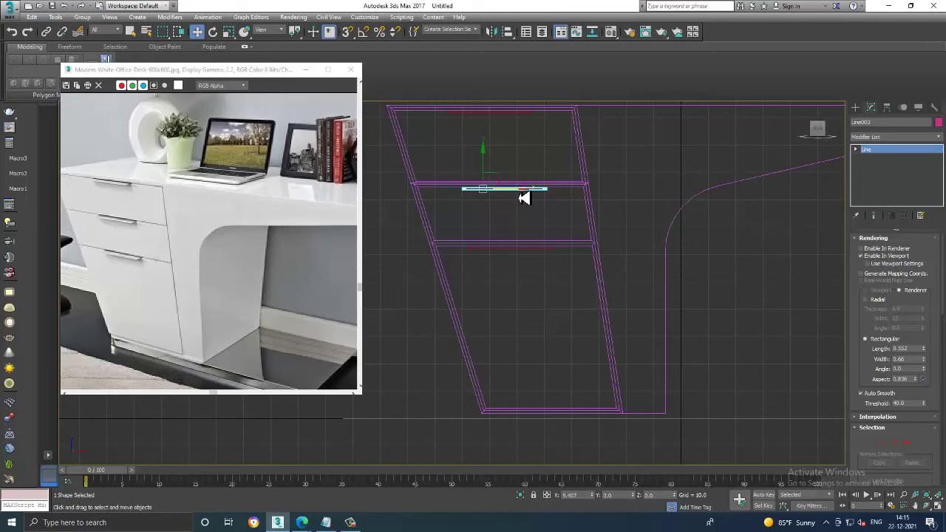
# Check the handles in Perspective, select all objects and open the object colour swatch
pyautogui.scroll(-2, 752, 380)
pyautogui.hotkey('alt', 'w')
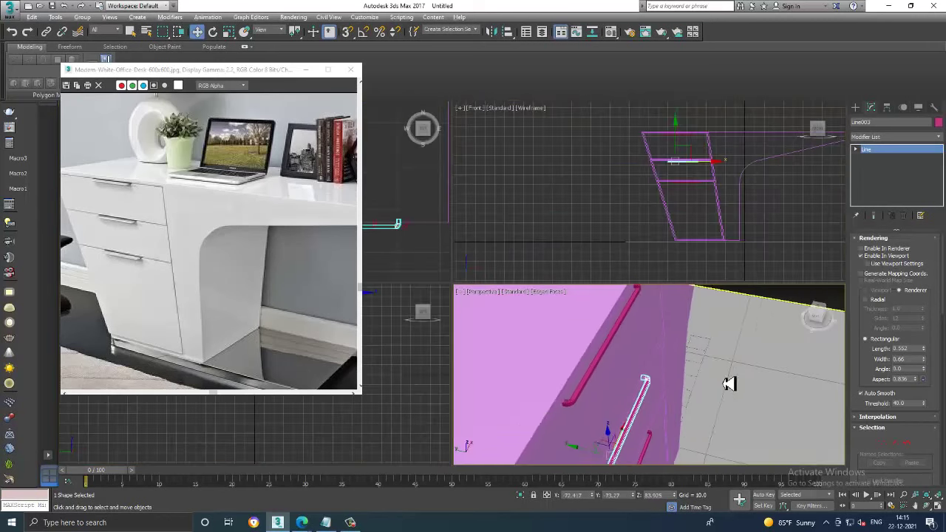
pyautogui.hotkey('alt', 'w')
pyautogui.scroll(3, 661, 319)
pyautogui.scroll(-2, 564, 340)
pyautogui.scroll(3, 508, 328)
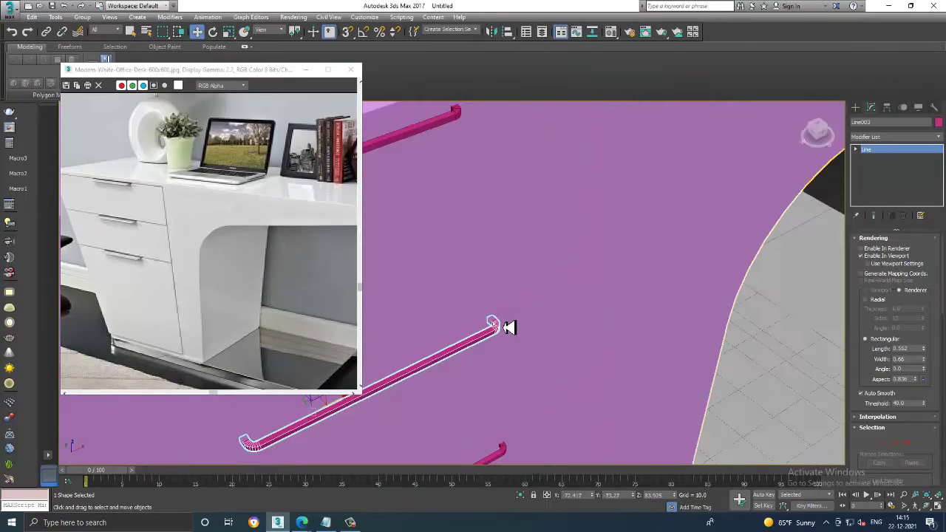
pyautogui.scroll(-3, 509, 327)
pyautogui.scroll(-3, 543, 306)
pyautogui.hotkey('ctrl', 'a')
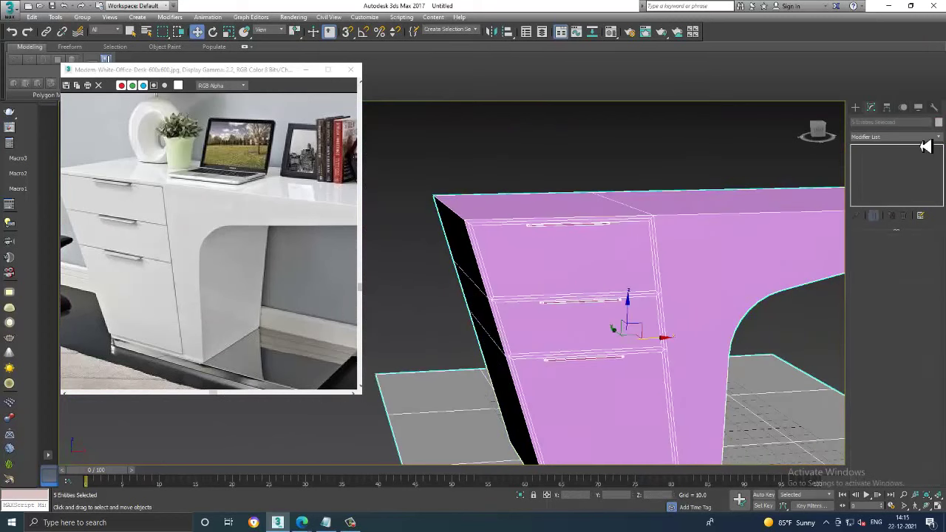
pyautogui.click(939, 122)
# Apply a light grey custom colour to all scene objects
pyautogui.click(538, 283)
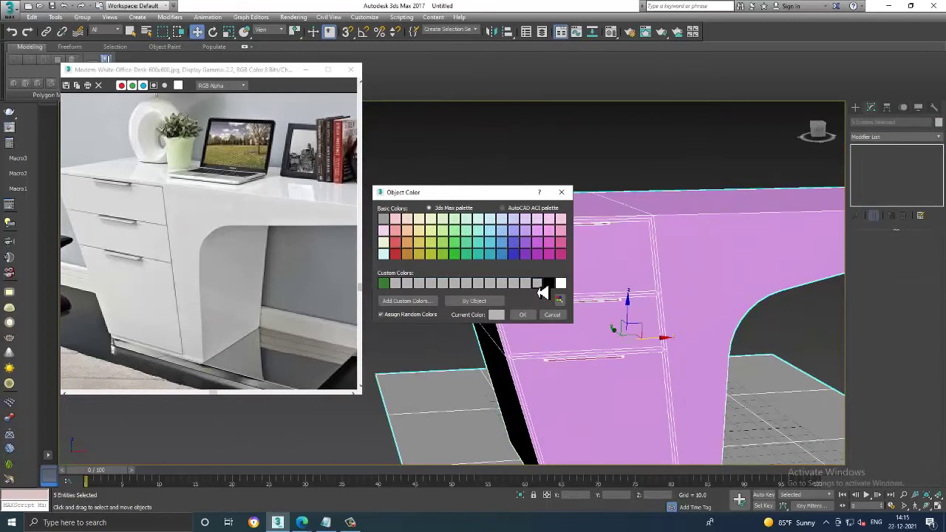
pyautogui.click(522, 315)
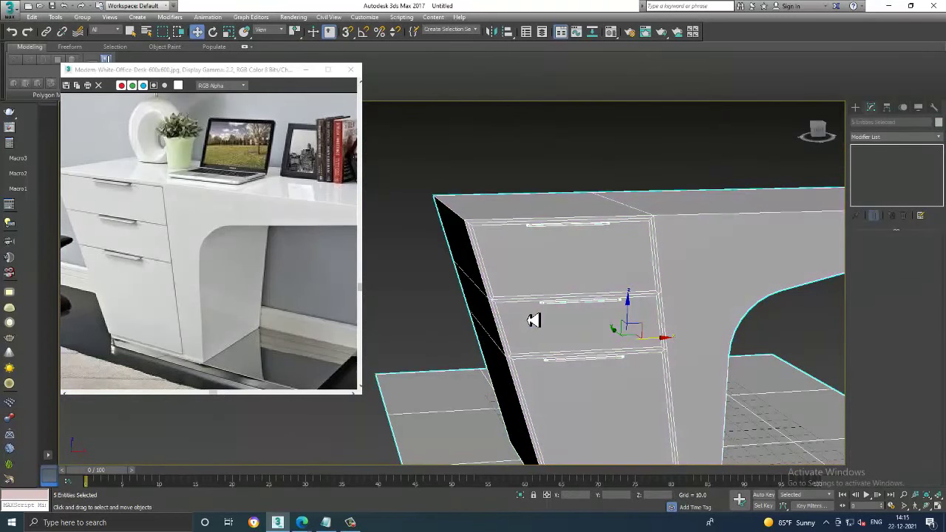
pyautogui.scroll(-1, 603, 258)
pyautogui.scroll(-2, 616, 258)
pyautogui.scroll(-3, 612, 266)
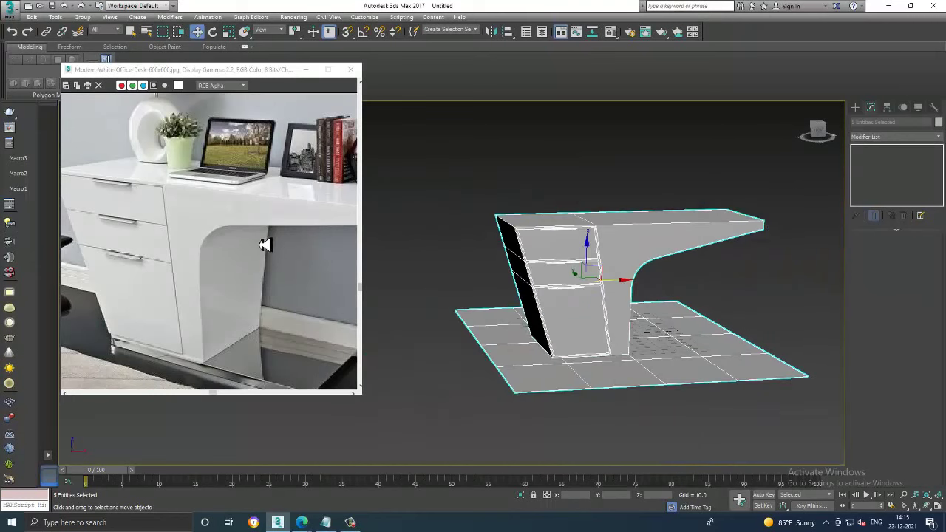
# Pan the reference image to the vases and orbit the Perspective view around the desk
pyautogui.moveTo(266, 244); pyautogui.dragTo(196, 237, button='middle')
pyautogui.moveTo(710, 281)
pyautogui.keyDown('alt'); pyautogui.mouseDown(button='middle')
pyautogui.moveTo(680, 264)
pyautogui.moveTo(596, 268)
pyautogui.mouseUp(button='middle'); pyautogui.keyUp('alt')
pyautogui.scroll(1, 614, 271)
pyautogui.scroll(1, 632, 276)
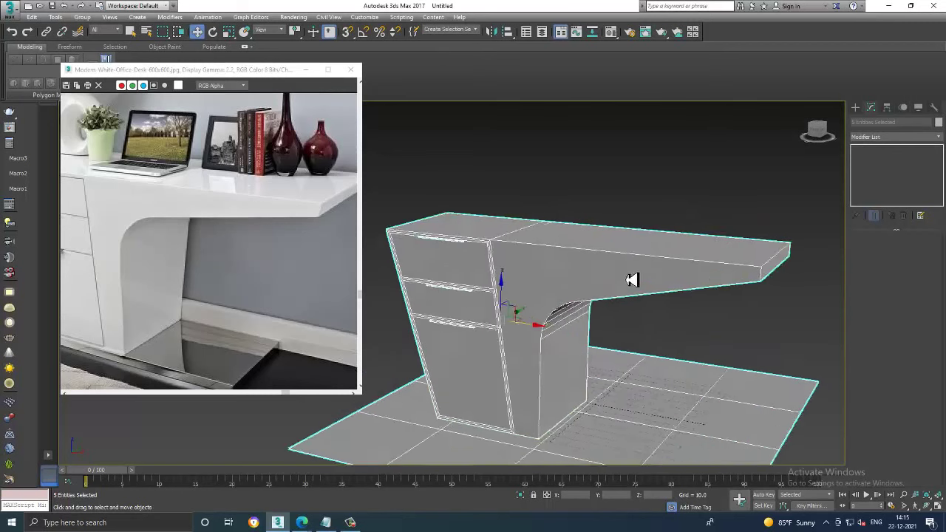
pyautogui.scroll(1, 613, 277)
pyautogui.scroll(2, 596, 277)
# Select the desk body, switch to Edge mode with 2, and pick a top-front edge
pyautogui.click(856, 108)
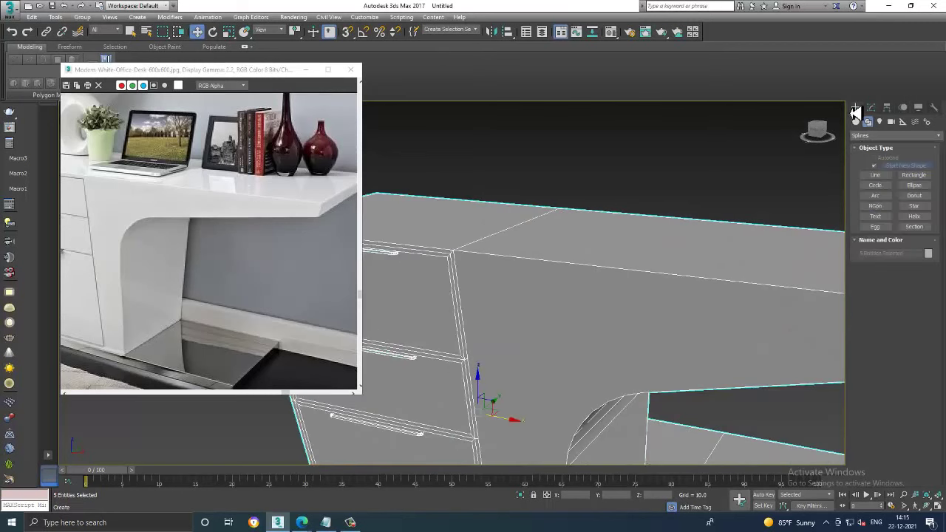
pyautogui.click(875, 176)
pyautogui.click(674, 305)
pyautogui.press('2')
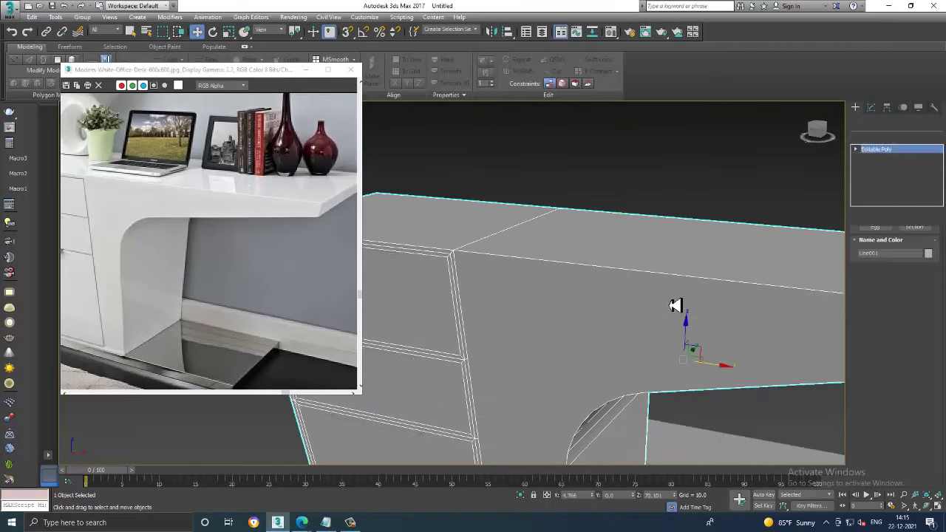
pyautogui.click(686, 281)
# Inspect the whole desk outline in the Front view, then return to the Perspective view
pyautogui.hotkey('alt', 'w')
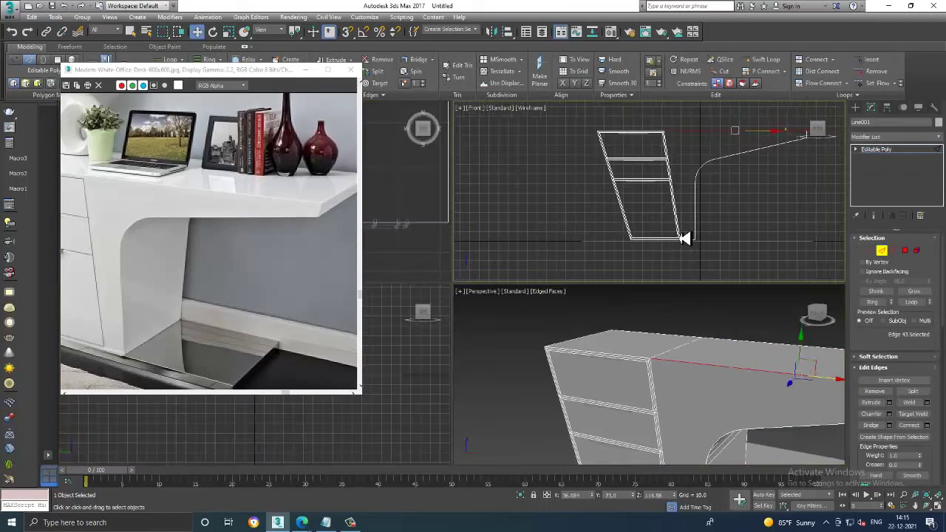
pyautogui.hotkey('alt', 'w')
pyautogui.scroll(2, 672, 300)
pyautogui.scroll(2, 510, 226)
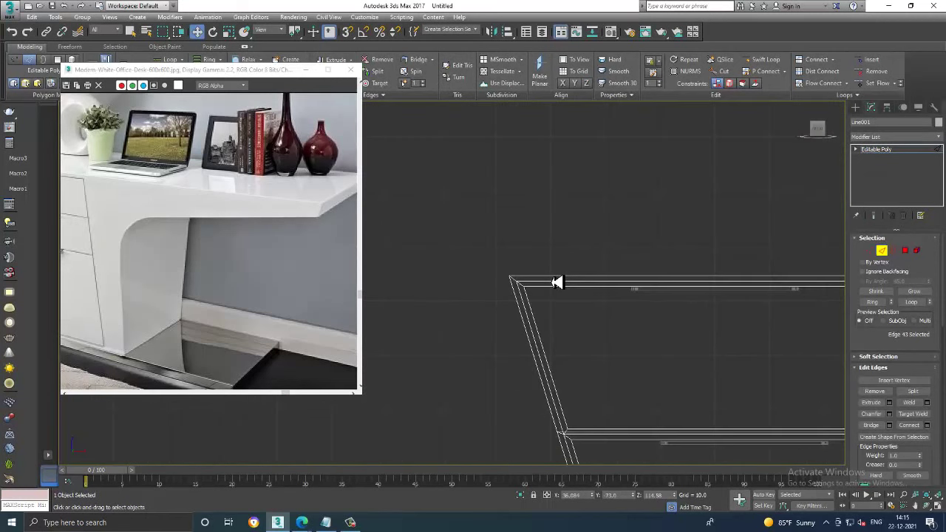
pyautogui.scroll(-2, 558, 283)
pyautogui.scroll(-1, 643, 312)
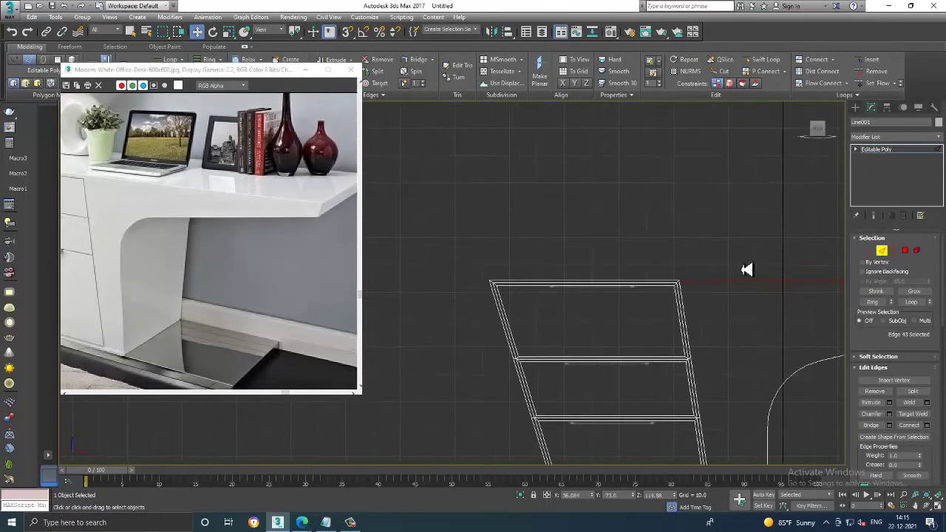
pyautogui.scroll(-1, 745, 271)
pyautogui.moveTo(543, 289); pyautogui.dragTo(426, 271, button='middle')
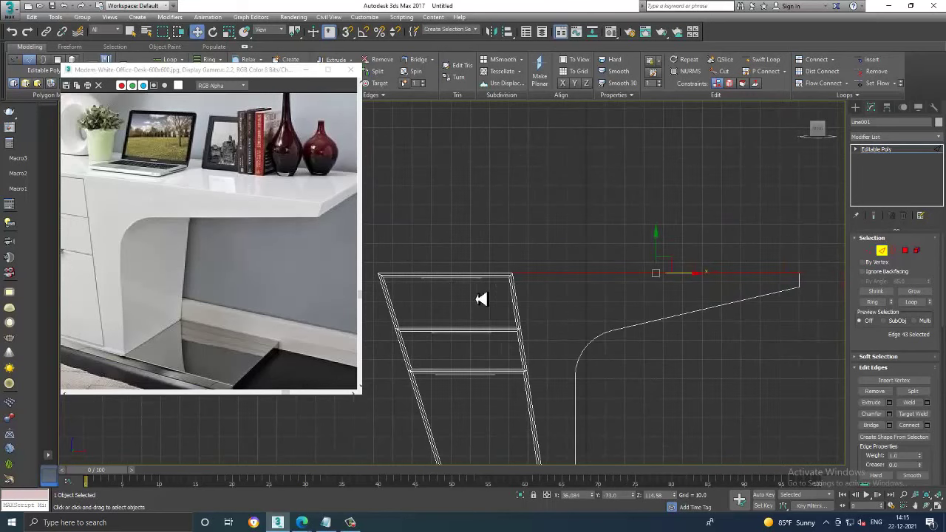
pyautogui.hotkey('alt', 'w')
pyautogui.hotkey('alt', 'w')
pyautogui.scroll(3, 618, 323)
pyautogui.scroll(2, 492, 340)
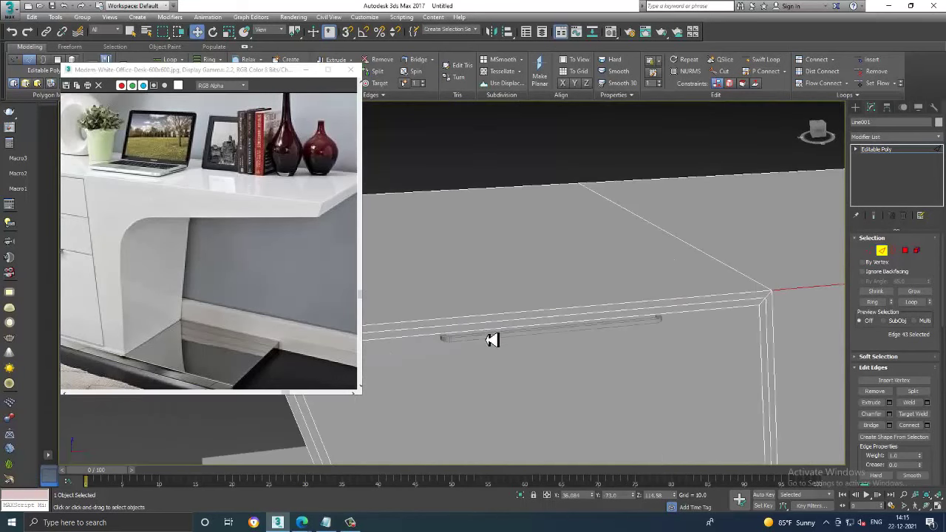
# Add the desk top's front, diagonal corner and outer edges to the selection
pyautogui.keyDown('ctrl'); pyautogui.click(666, 306); pyautogui.keyUp('ctrl')
pyautogui.keyDown('alt'); pyautogui.moveTo(657, 308); pyautogui.dragTo(701, 288, button='middle'); pyautogui.keyUp('alt')
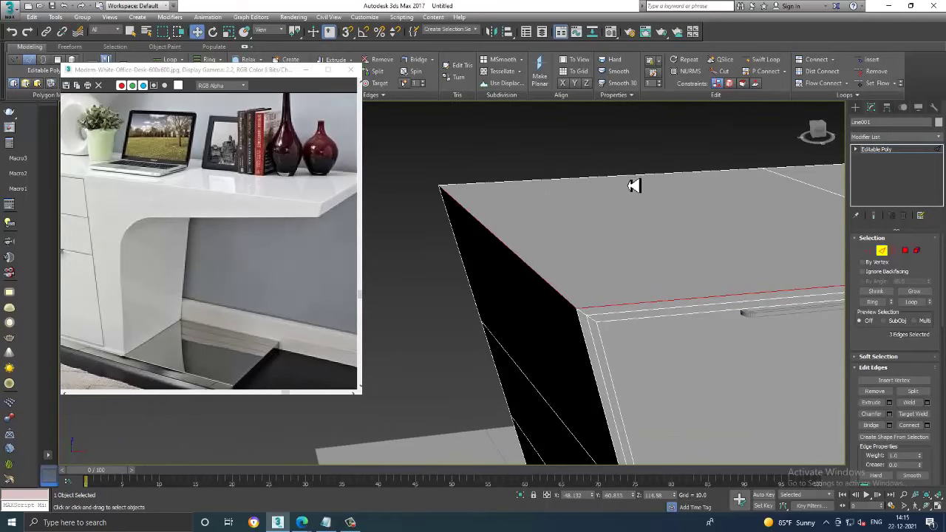
pyautogui.moveTo(634, 186)
pyautogui.keyDown('alt'); pyautogui.mouseDown(button='middle')
pyautogui.moveTo(717, 254)
pyautogui.moveTo(623, 225)
pyautogui.mouseUp(button='middle'); pyautogui.keyUp('alt')
pyautogui.keyDown('ctrl'); pyautogui.click(584, 331); pyautogui.keyUp('ctrl')
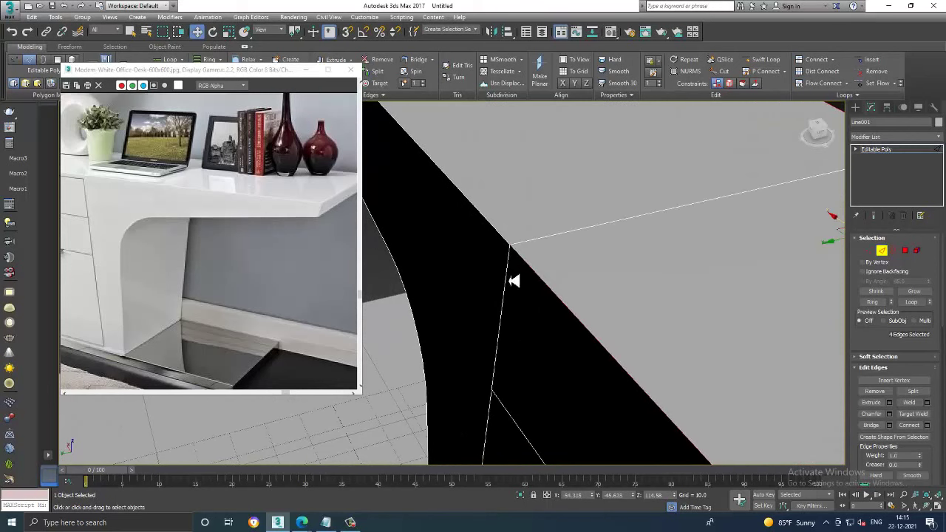
pyautogui.keyDown('ctrl'); pyautogui.click(507, 244); pyautogui.keyUp('ctrl')
pyautogui.moveTo(507, 245)
pyautogui.keyDown('alt'); pyautogui.mouseDown(button='middle')
pyautogui.moveTo(452, 234)
pyautogui.moveTo(525, 249)
pyautogui.moveTo(584, 410)
pyautogui.mouseUp(button='middle'); pyautogui.keyUp('alt')
pyautogui.moveTo(521, 454)
pyautogui.keyDown('alt'); pyautogui.mouseDown(button='middle')
pyautogui.moveTo(601, 330)
pyautogui.moveTo(720, 289)
pyautogui.moveTo(714, 372)
pyautogui.moveTo(626, 359)
pyautogui.moveTo(613, 302)
pyautogui.moveTo(866, 423)
pyautogui.mouseUp(button='middle'); pyautogui.keyUp('alt')
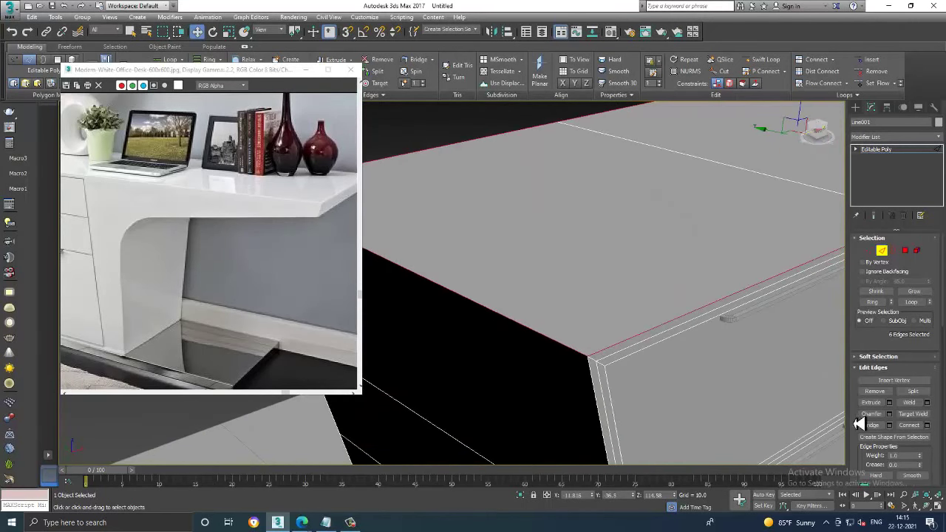
# Chamfer the selected edges at 0.375 with 2 segments
pyautogui.click(890, 415)
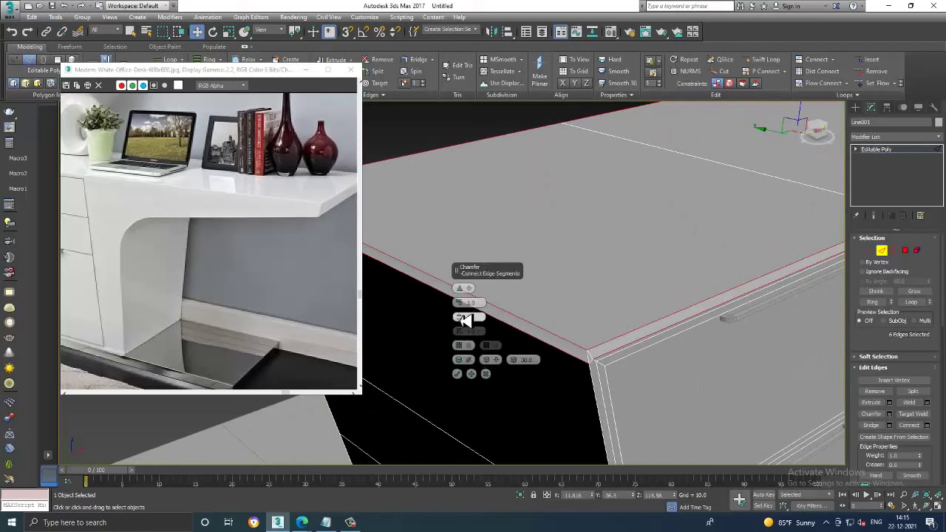
pyautogui.moveTo(462, 319)
pyautogui.mouseDown()
pyautogui.moveTo(473, 313)
pyautogui.moveTo(463, 326)
pyautogui.mouseUp()
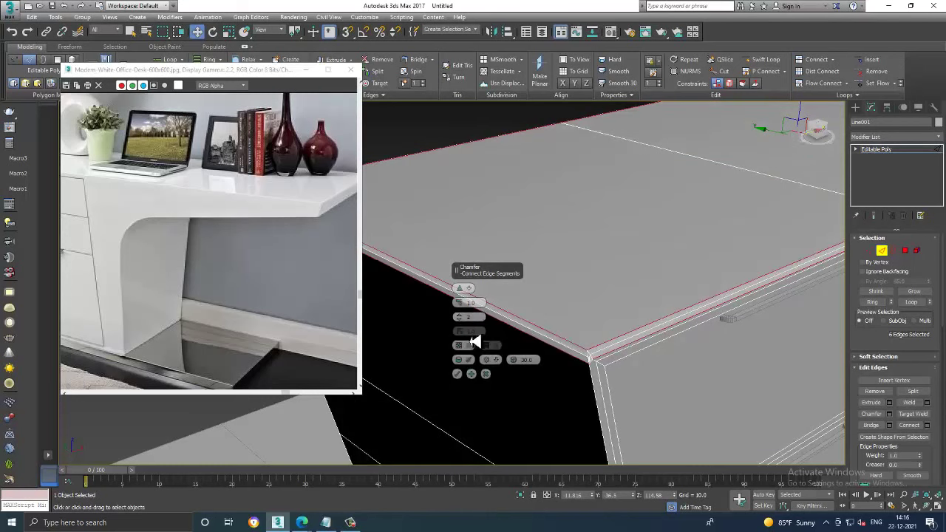
pyautogui.click(486, 374)
pyautogui.moveTo(489, 378)
pyautogui.keyDown('alt'); pyautogui.mouseDown(button='middle')
pyautogui.moveTo(446, 142)
pyautogui.moveTo(769, 309)
pyautogui.moveTo(633, 342)
pyautogui.moveTo(619, 335)
pyautogui.moveTo(544, 363)
pyautogui.mouseUp(button='middle'); pyautogui.keyUp('alt')
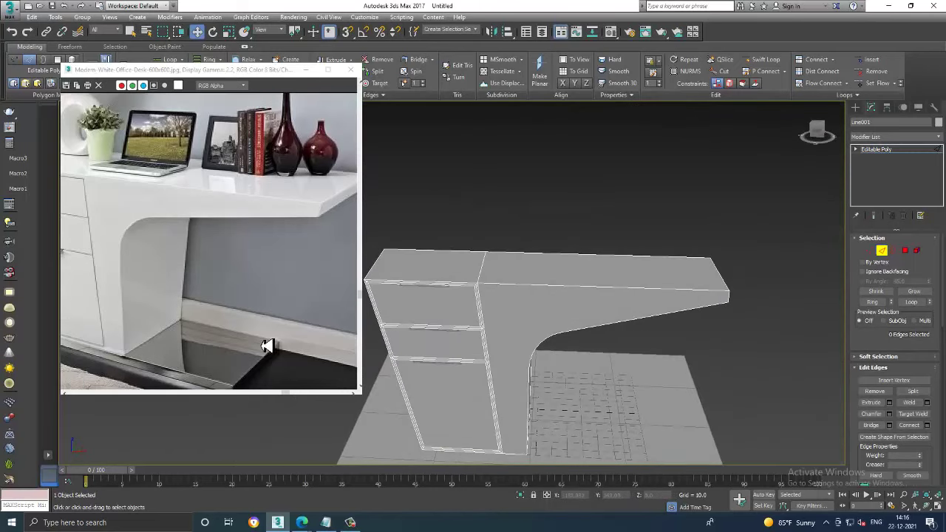
pyautogui.moveTo(267, 347); pyautogui.dragTo(330, 282, button='middle')
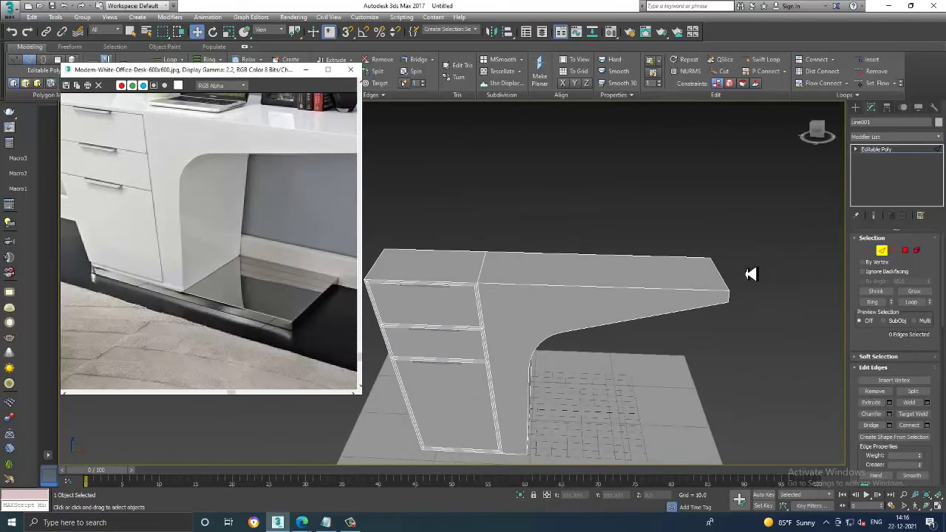
# Maximize the lower-left orthographic view and zoom to frame the desk base
pyautogui.hotkey('alt', 'w')
pyautogui.hotkey('alt', 'w')
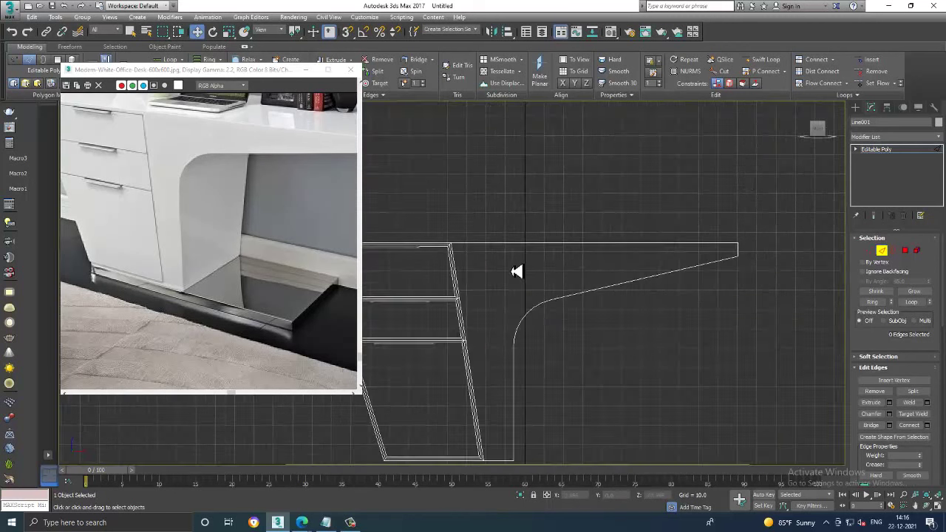
pyautogui.hotkey('alt', 'w')
pyautogui.hotkey('alt', 'w')
pyautogui.scroll(-2, 706, 354)
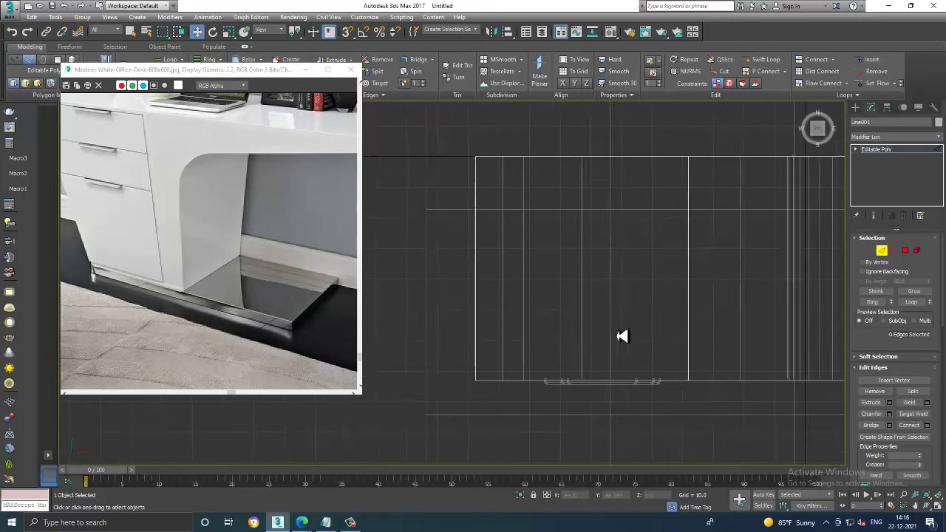
pyautogui.scroll(-1, 623, 333)
pyautogui.scroll(-1, 591, 327)
pyautogui.scroll(-2, 636, 310)
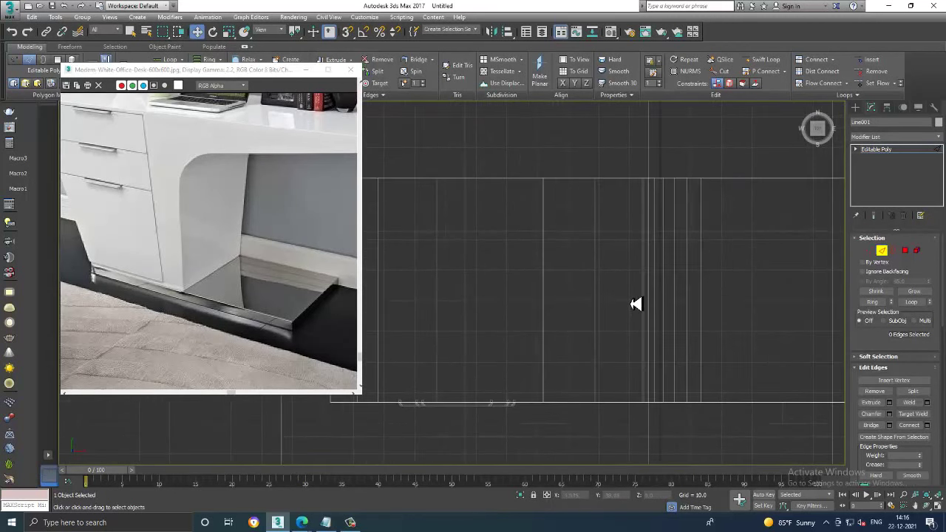
pyautogui.hotkey('alt', 'w')
pyautogui.click(418, 399)
pyautogui.hotkey('alt', 'w')
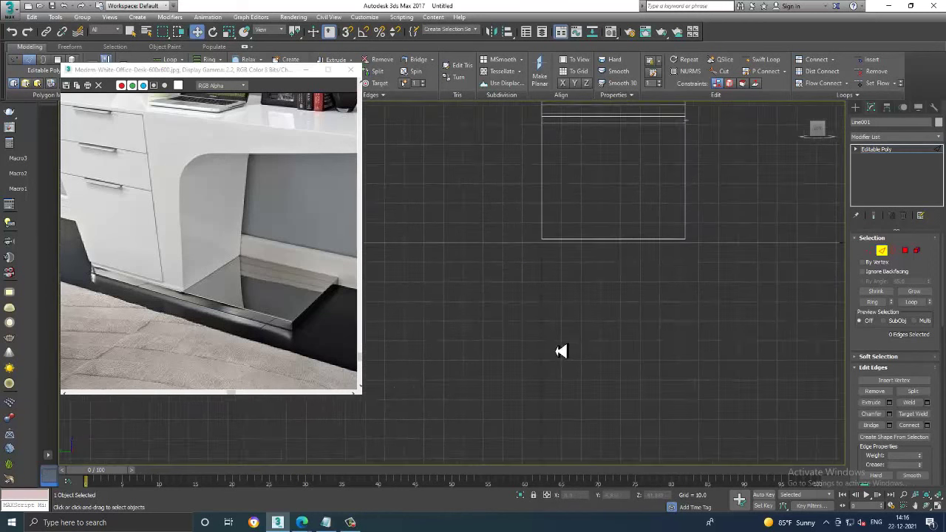
pyautogui.scroll(-2, 561, 352)
pyautogui.scroll(2, 542, 369)
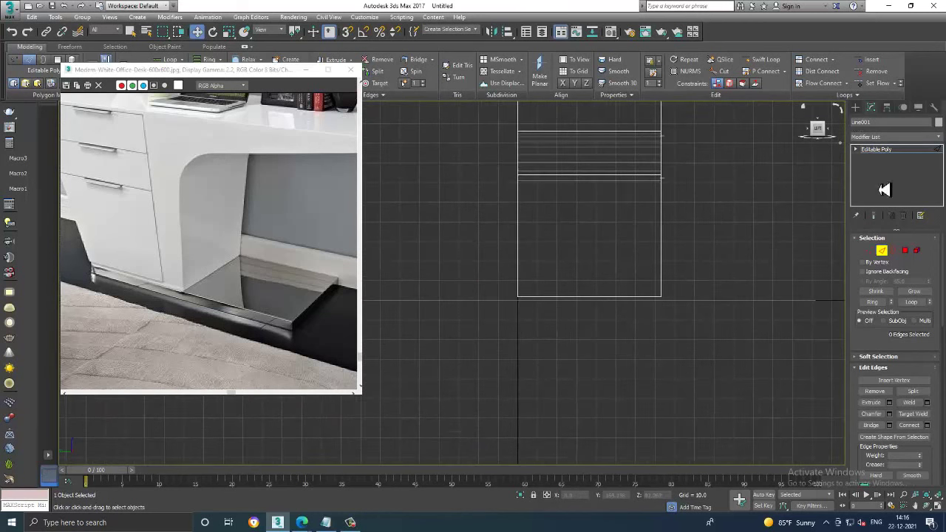
# Draw a line shape along the floor beside the desk leg base
pyautogui.click(855, 108)
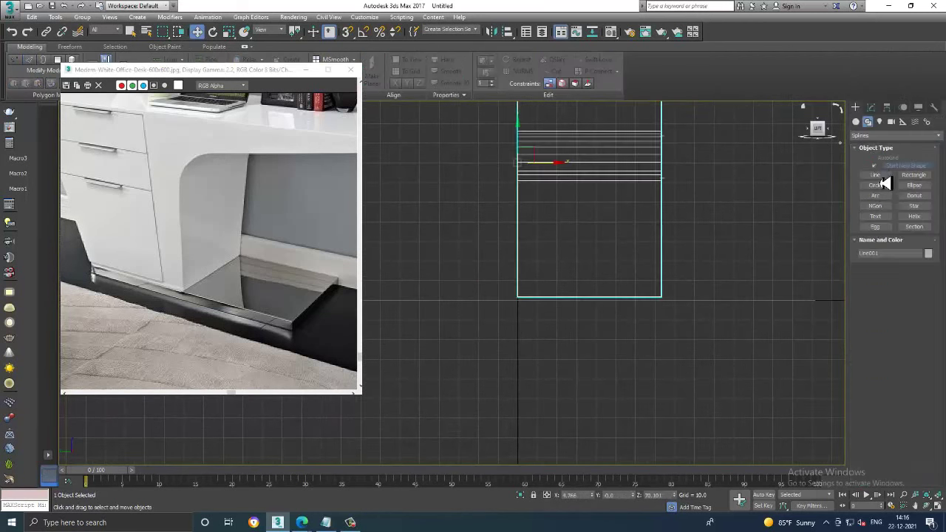
pyautogui.scroll(2, 504, 358)
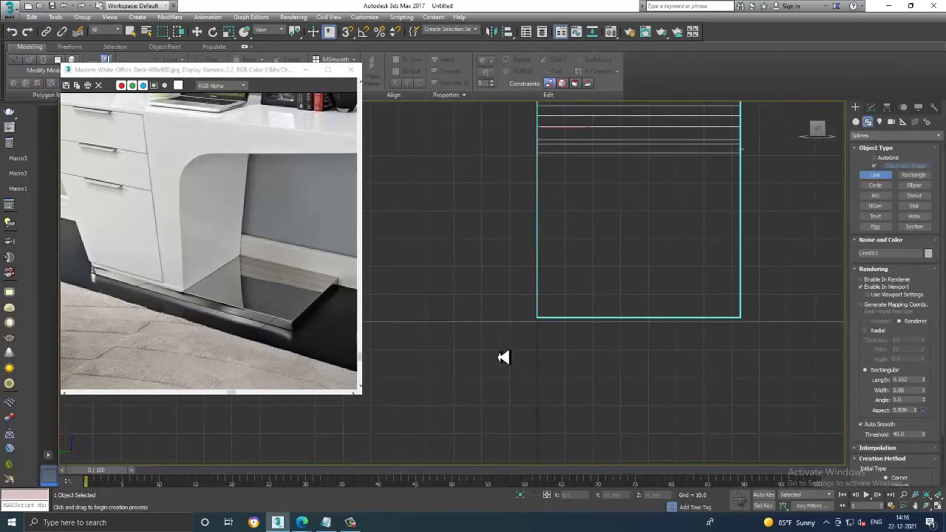
pyautogui.scroll(3, 544, 346)
pyautogui.click(542, 325)
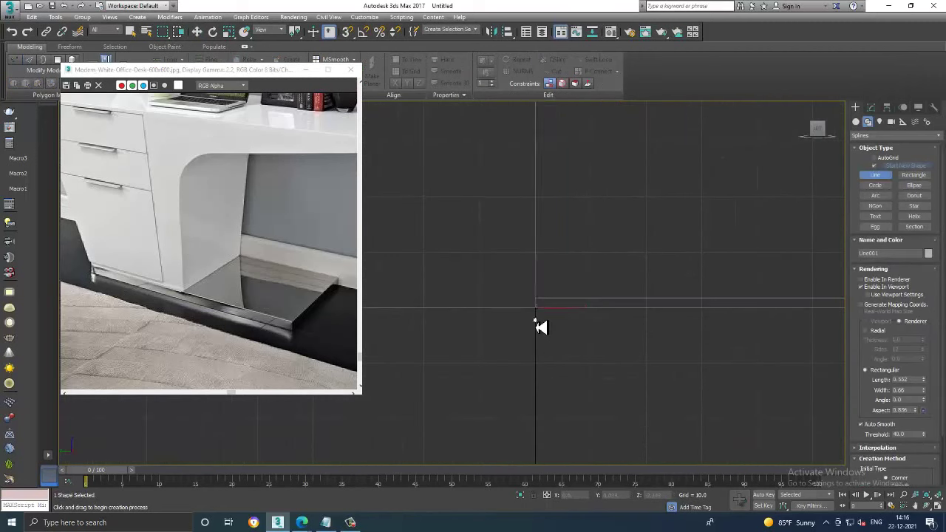
pyautogui.moveTo(798, 322); pyautogui.dragTo(640, 332, button='middle')
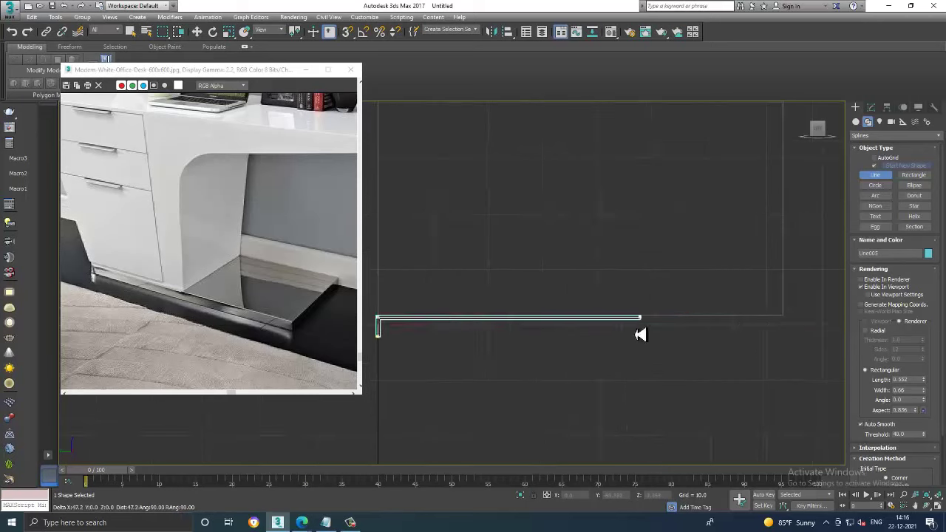
pyautogui.keyDown('shift'); pyautogui.click(783, 346); pyautogui.keyUp('shift')
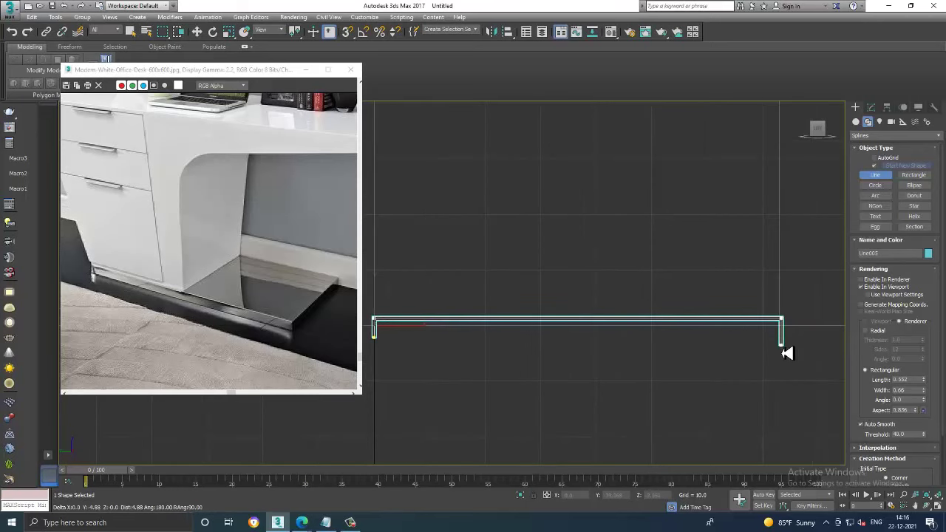
pyautogui.keyDown('shift'); pyautogui.rightClick(784, 338); pyautogui.keyUp('shift')
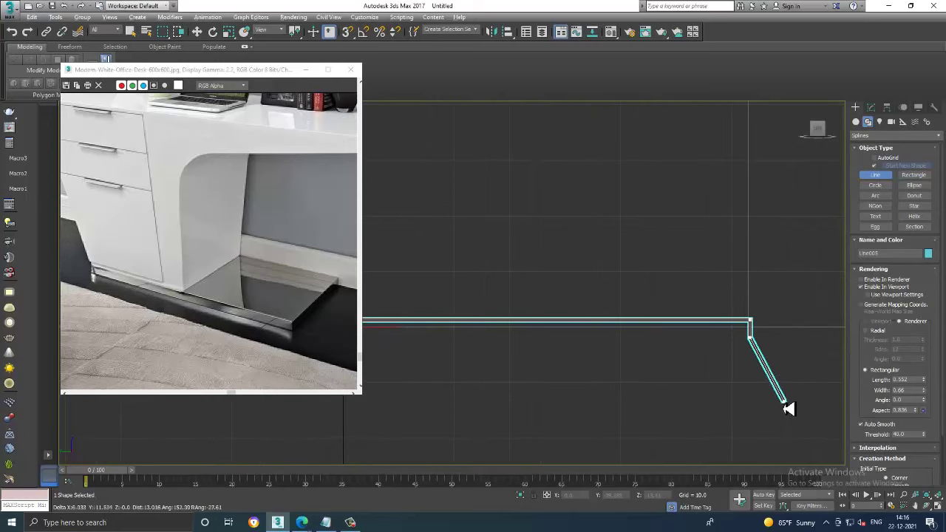
pyautogui.rightClick(758, 381)
pyautogui.press('w')
pyautogui.hotkey('alt', 'w')
pyautogui.hotkey('alt', 'w')
pyautogui.scroll(5, 684, 386)
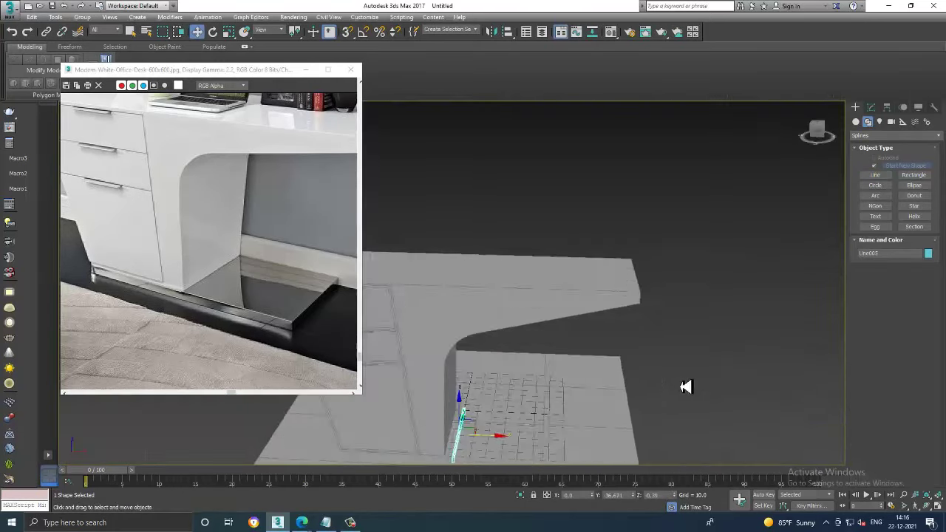
pyautogui.keyDown('alt'); pyautogui.moveTo(685, 386); pyautogui.dragTo(559, 384, button='middle'); pyautogui.keyUp('alt')
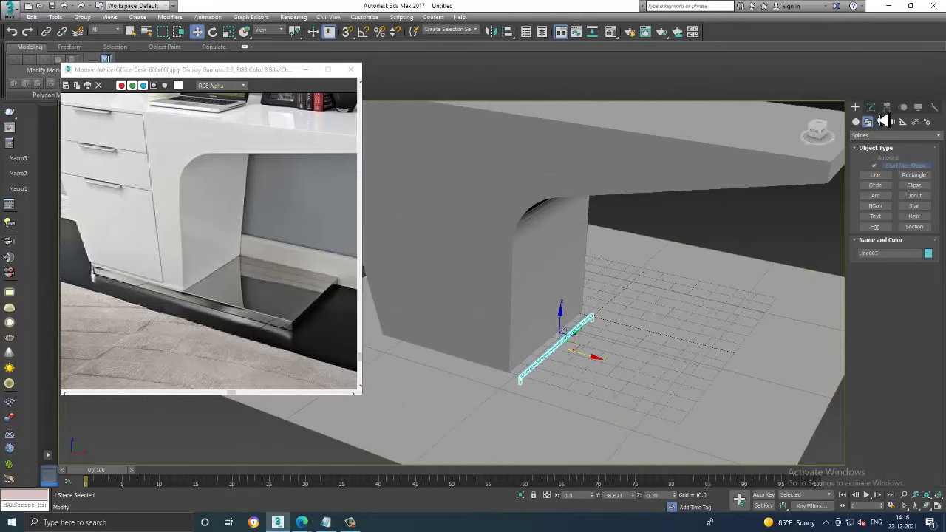
# Widen the line's rendering profile into a flat slab with Length about 149.96
pyautogui.click(871, 107)
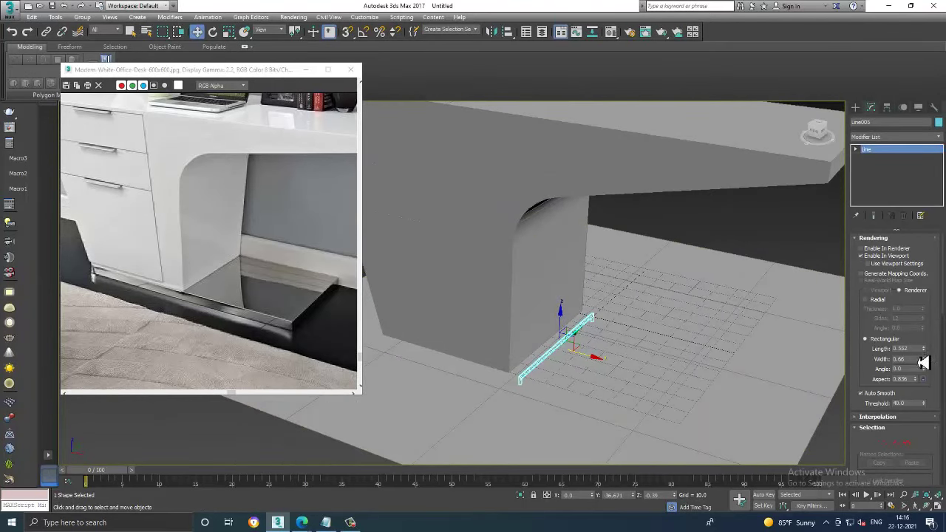
pyautogui.moveTo(926, 356); pyautogui.dragTo(583, 403)
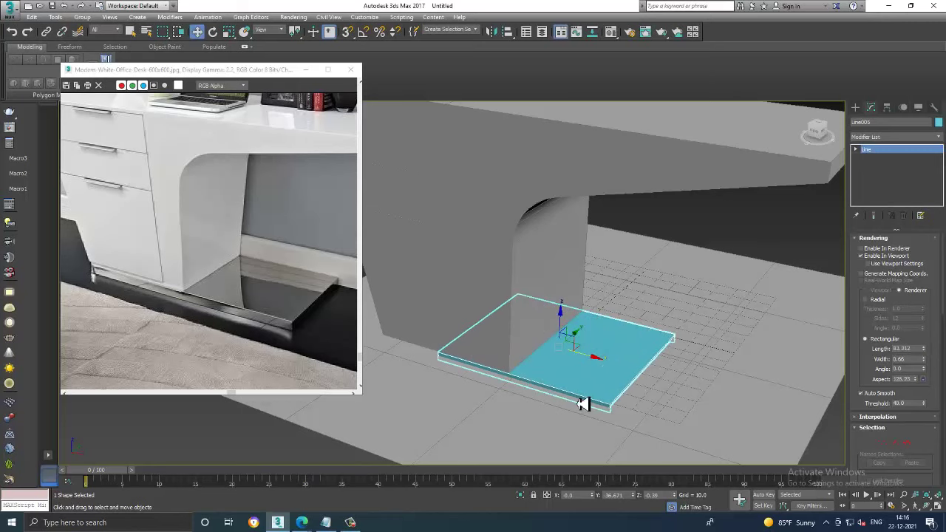
pyautogui.moveTo(925, 351); pyautogui.dragTo(919, 315)
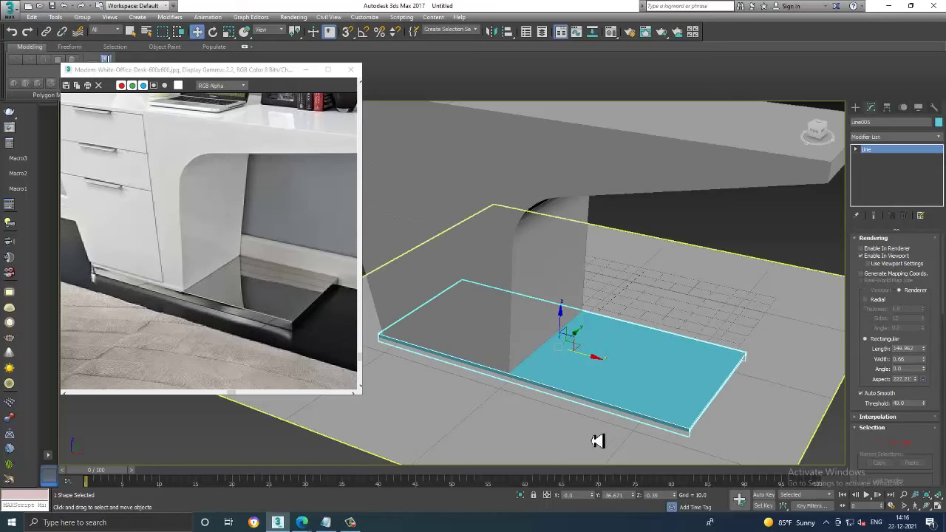
pyautogui.moveTo(598, 439)
pyautogui.keyDown('alt'); pyautogui.mouseDown(button='middle')
pyautogui.moveTo(587, 428)
pyautogui.moveTo(638, 395)
pyautogui.moveTo(645, 368)
pyautogui.mouseUp(button='middle'); pyautogui.keyUp('alt')
pyautogui.scroll(-5, 636, 333)
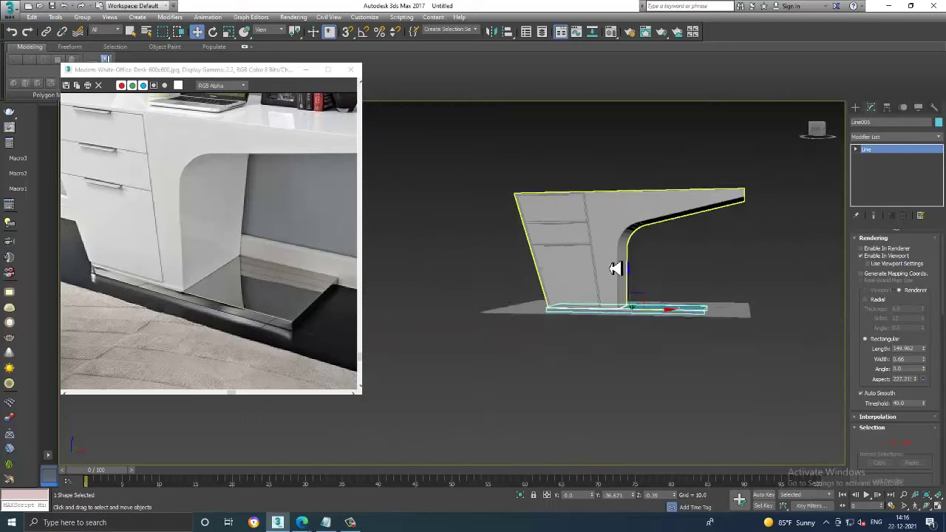
# Select the base slab and raise it slightly on Z under the desk
pyautogui.moveTo(796, 303); pyautogui.dragTo(796, 304)
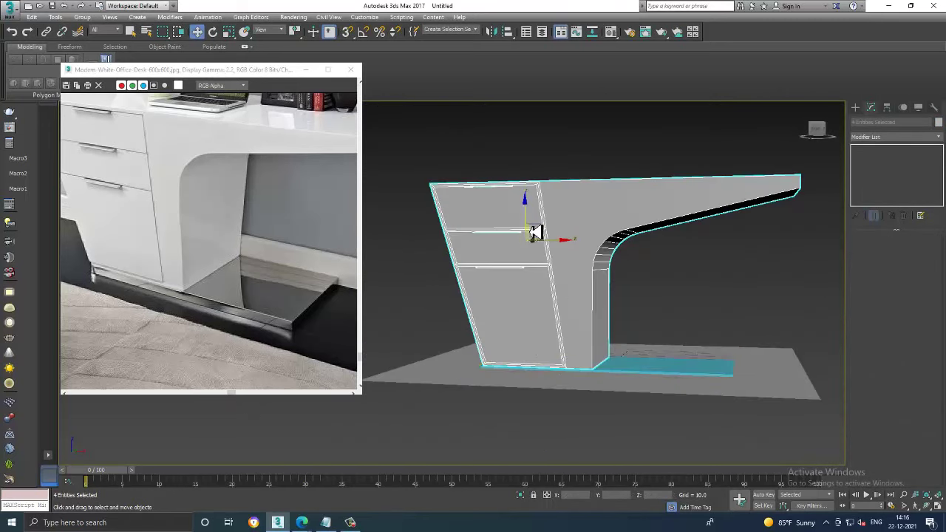
pyautogui.scroll(2, 532, 230)
pyautogui.scroll(2, 529, 227)
pyautogui.click(655, 421)
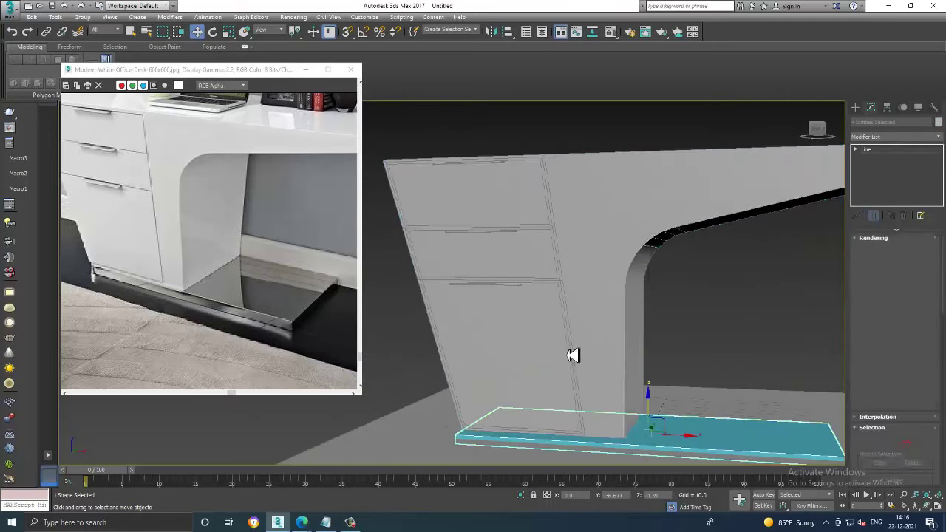
pyautogui.moveTo(656, 412); pyautogui.dragTo(649, 443)
pyautogui.moveTo(648, 443)
pyautogui.keyDown('alt'); pyautogui.mouseDown(button='middle')
pyautogui.moveTo(608, 416)
pyautogui.moveTo(629, 372)
pyautogui.moveTo(647, 426)
pyautogui.mouseUp(button='middle'); pyautogui.keyUp('alt')
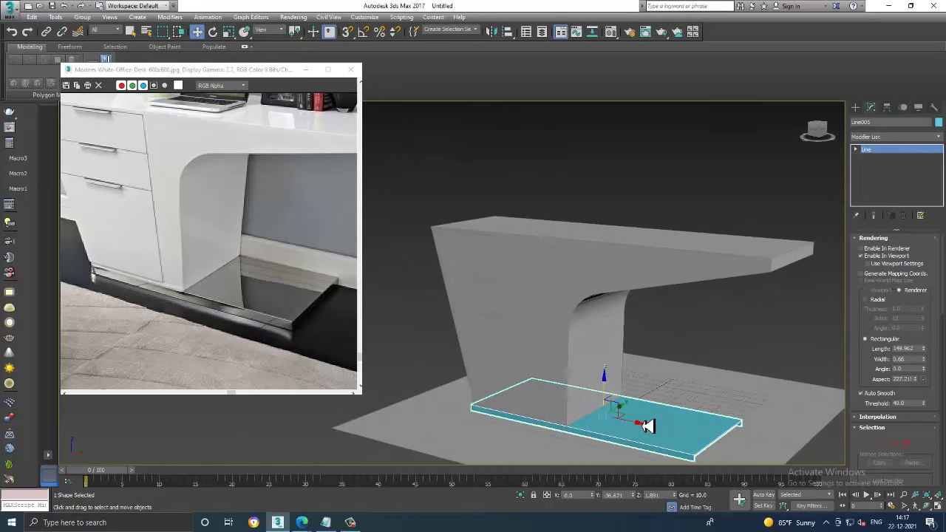
# Clear the selection and start Save As with Desktop as the location
pyautogui.keyDown('alt'); pyautogui.moveTo(515, 376); pyautogui.dragTo(154, 296, button='middle'); pyautogui.keyUp('alt')
pyautogui.click(253, 306)
pyautogui.scroll(2, 253, 306)
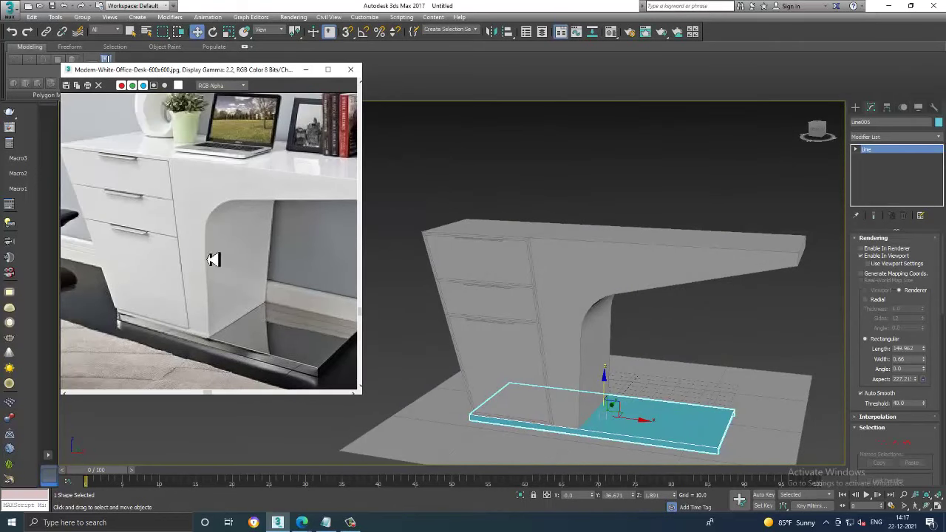
pyautogui.moveTo(663, 303)
pyautogui.keyDown('alt'); pyautogui.mouseDown(button='middle')
pyautogui.moveTo(625, 300)
pyautogui.moveTo(629, 271)
pyautogui.mouseUp(button='middle'); pyautogui.keyUp('alt')
pyautogui.click(628, 164)
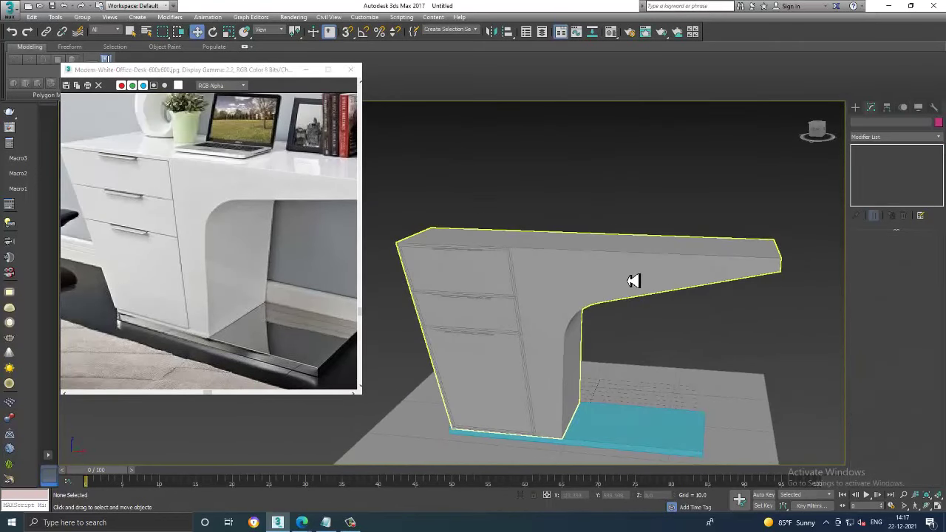
pyautogui.hotkey('ctrl', 's')
pyautogui.click(28, 94)
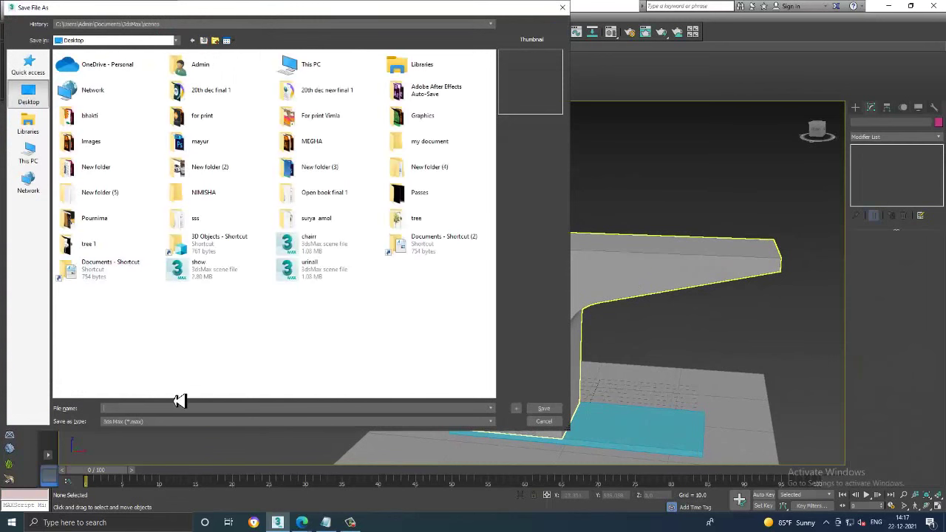
pyautogui.write('tab')
# Save the scene as table.max and minimize the notes window
pyautogui.press('Return')
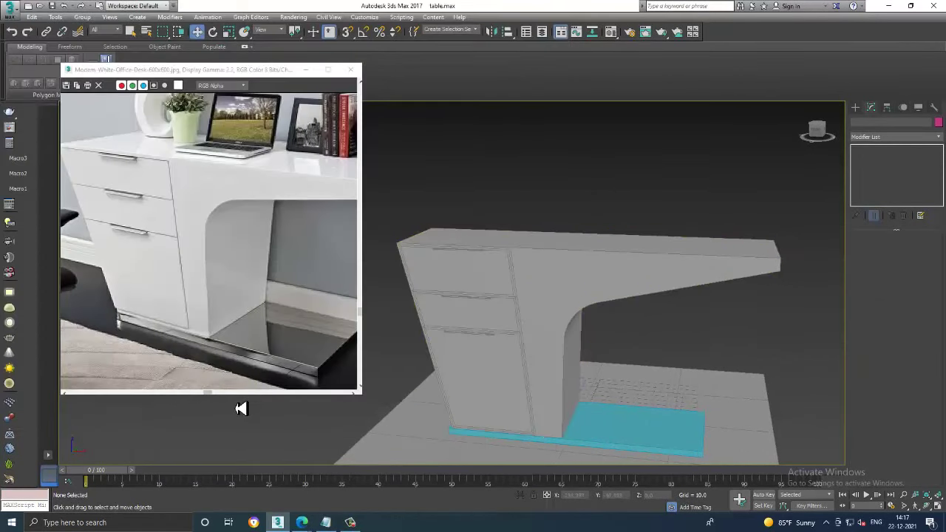
pyautogui.click(326, 522)
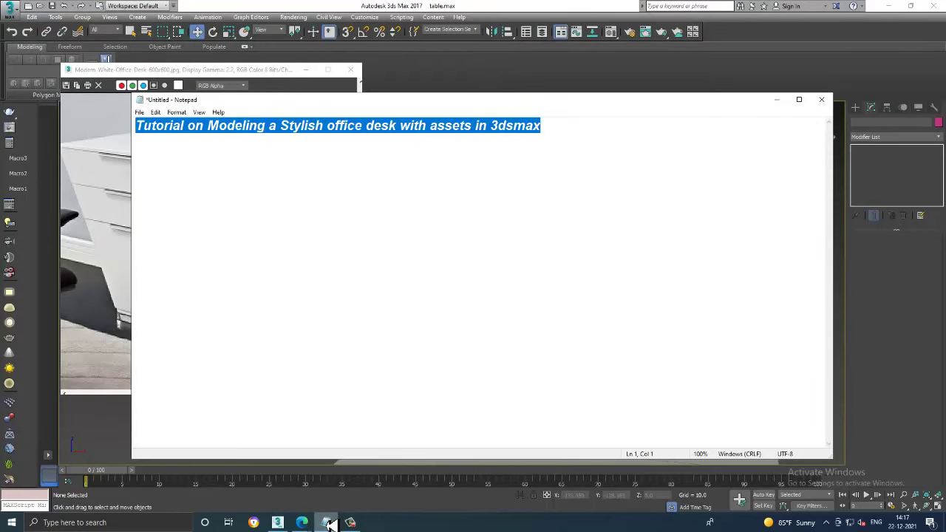
pyautogui.click(328, 525)
pyautogui.scroll(2, 222, 237)
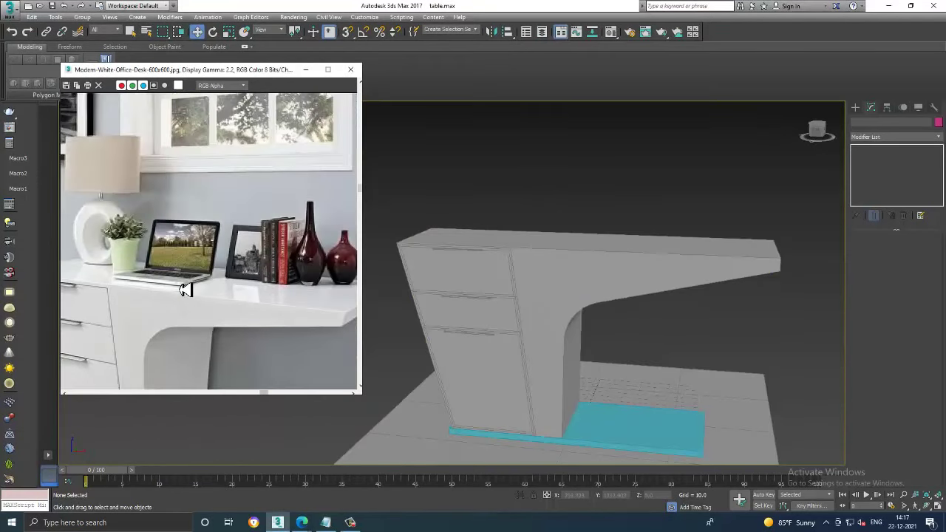
pyautogui.scroll(2, 650, 244)
pyautogui.scroll(2, 600, 249)
# Maximize the Front view, frame the desk top, and get ready to draw a spline shape
pyautogui.hotkey('alt', 'w')
pyautogui.click(633, 182)
pyautogui.hotkey('alt', 'w')
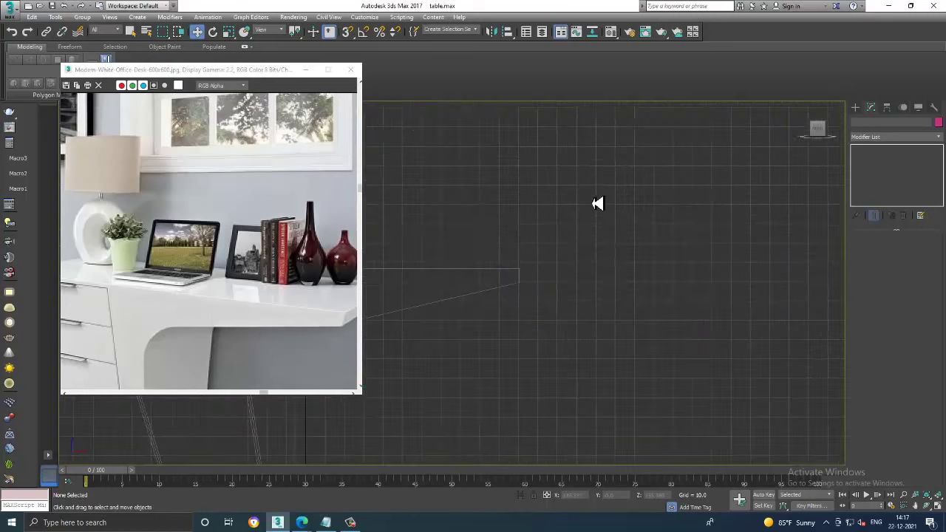
pyautogui.moveTo(287, 236); pyautogui.dragTo(255, 241, button='middle')
pyautogui.scroll(1, 602, 271)
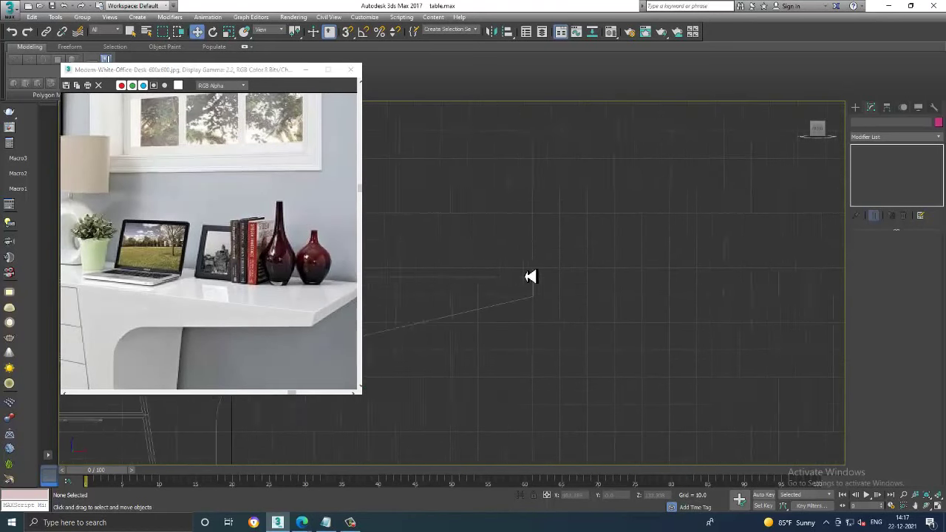
pyautogui.moveTo(530, 277); pyautogui.dragTo(605, 277, button='middle')
pyautogui.click(856, 107)
# Draw Line006 as a three-point vase half-profile running down to the desk top
pyautogui.click(875, 175)
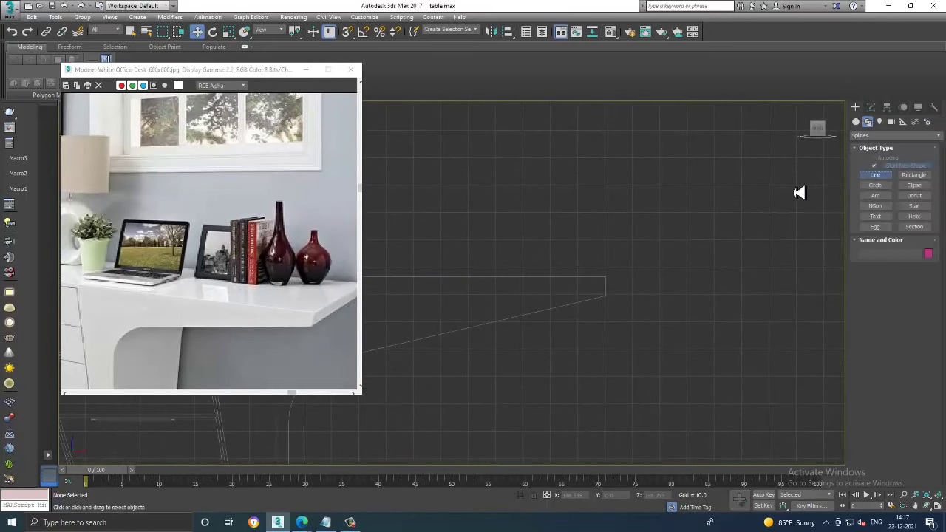
pyautogui.scroll(2, 581, 208)
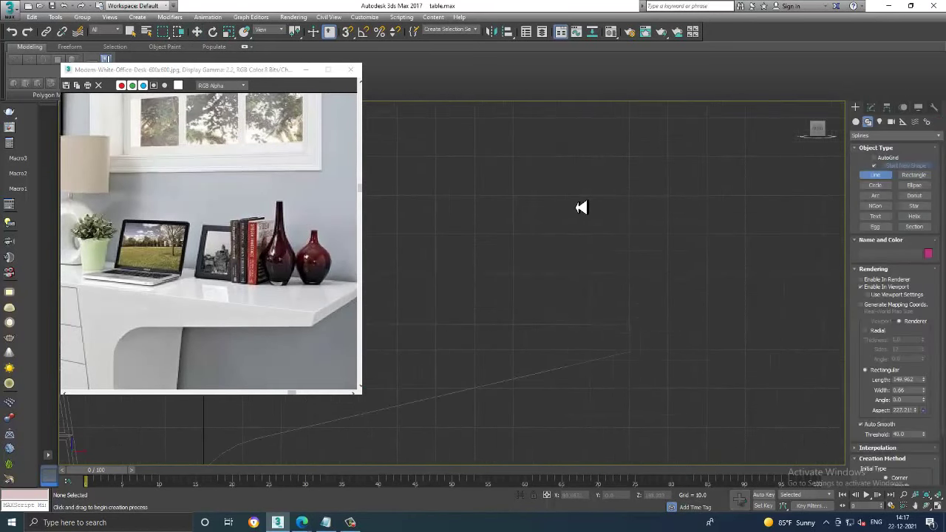
pyautogui.click(546, 170)
pyautogui.rightClick(544, 246)
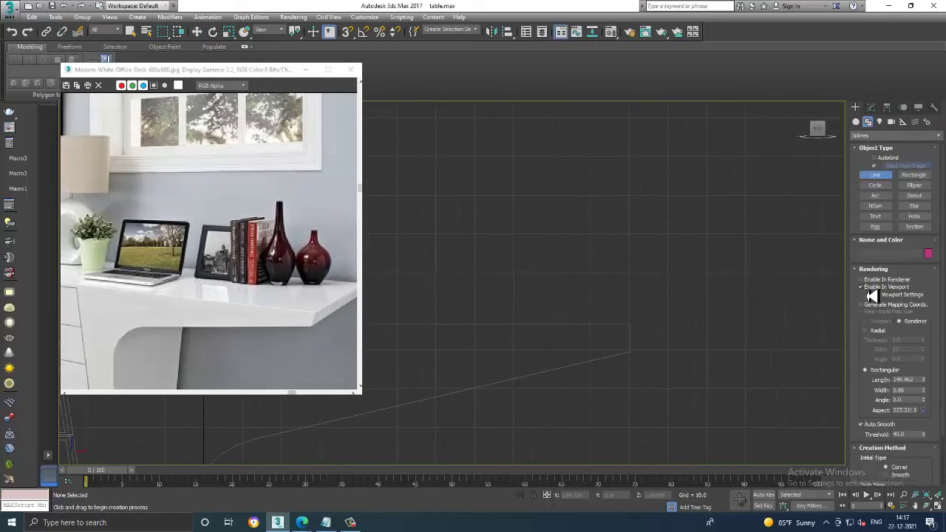
pyautogui.click(560, 156)
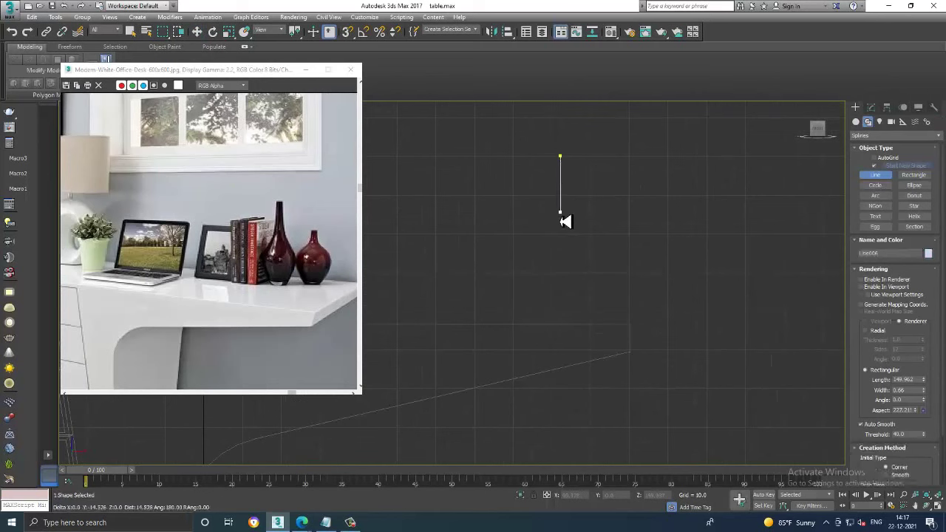
pyautogui.click(560, 215)
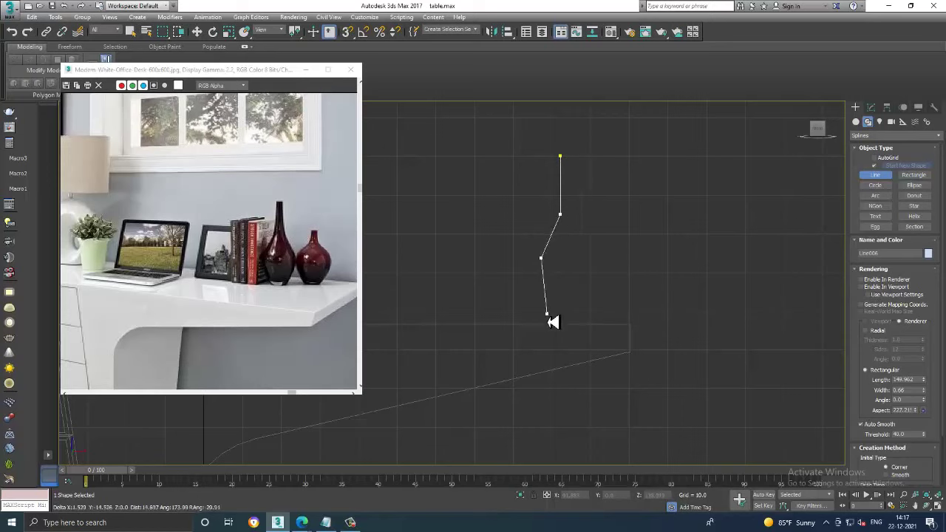
pyautogui.click(549, 323)
pyautogui.rightClick(571, 333)
# Fillet the profile's middle vertex into a rounded waist curve and select the bottom endpoint
pyautogui.scroll(2, 648, 281)
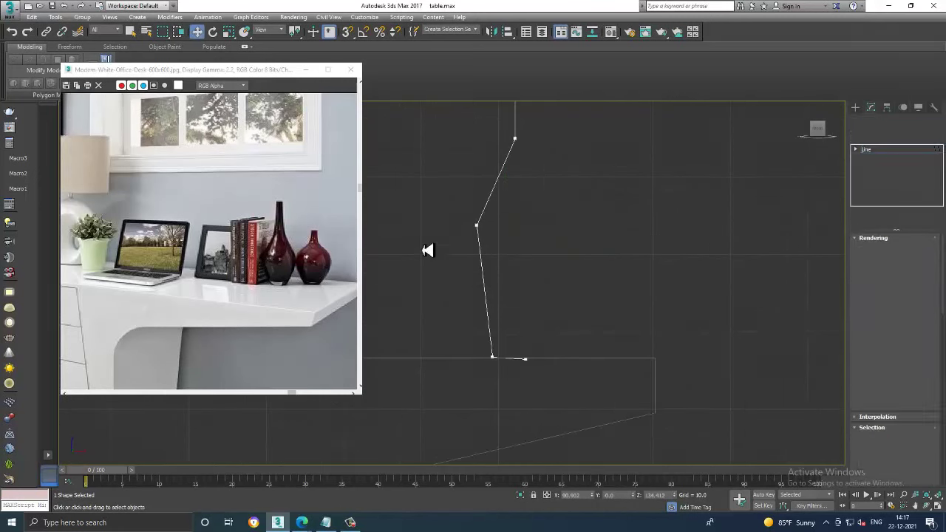
pyautogui.moveTo(439, 194); pyautogui.dragTo(529, 284)
pyautogui.click(515, 139)
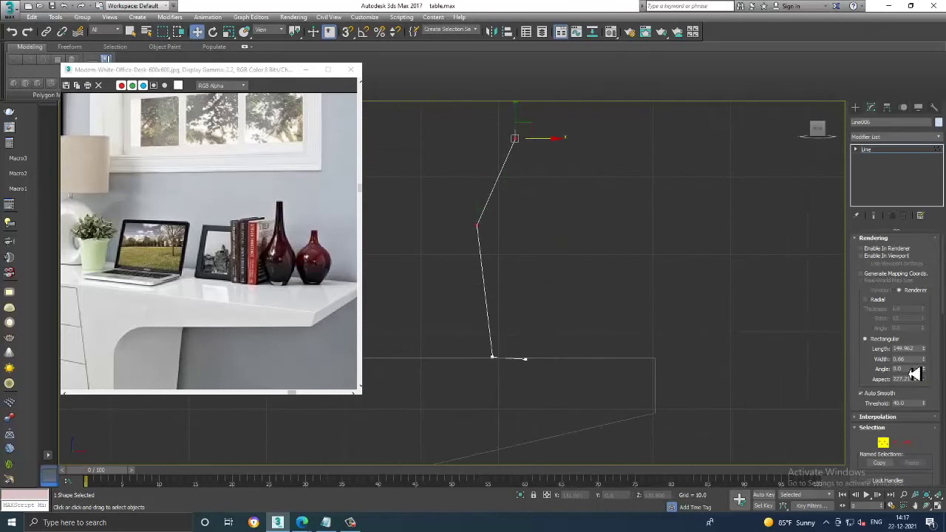
pyautogui.scroll(-5, 862, 402)
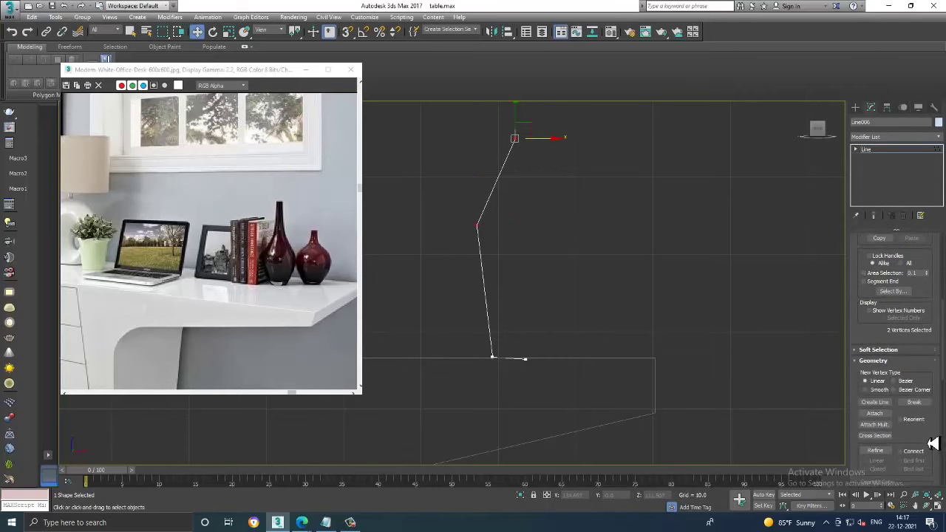
pyautogui.scroll(-2, 933, 442)
pyautogui.scroll(-2, 928, 414)
pyautogui.click(875, 440)
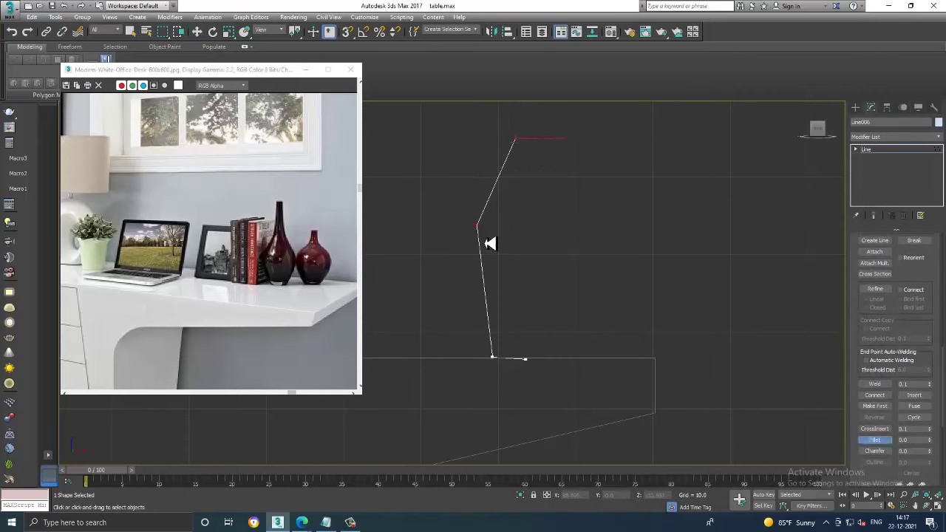
pyautogui.moveTo(477, 232); pyautogui.dragTo(476, 205)
pyautogui.scroll(-2, 527, 253)
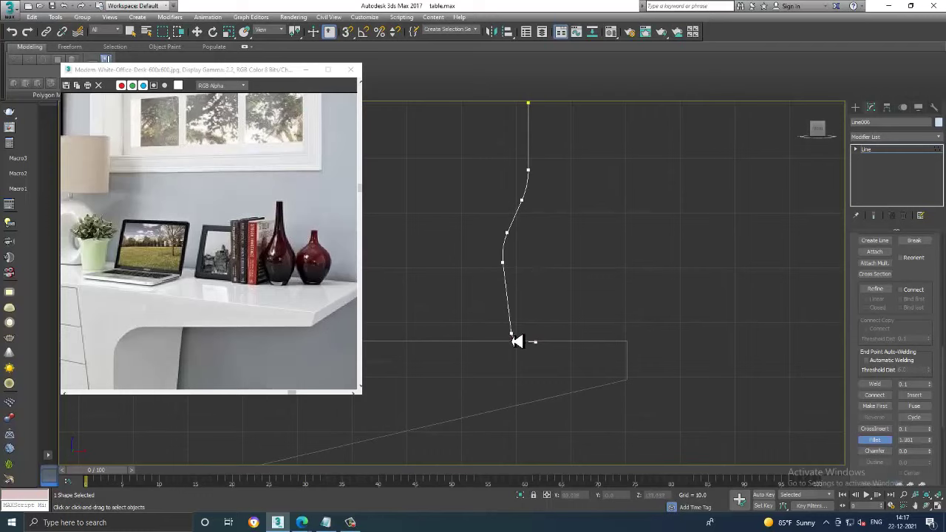
pyautogui.press('w')
pyautogui.click(536, 342)
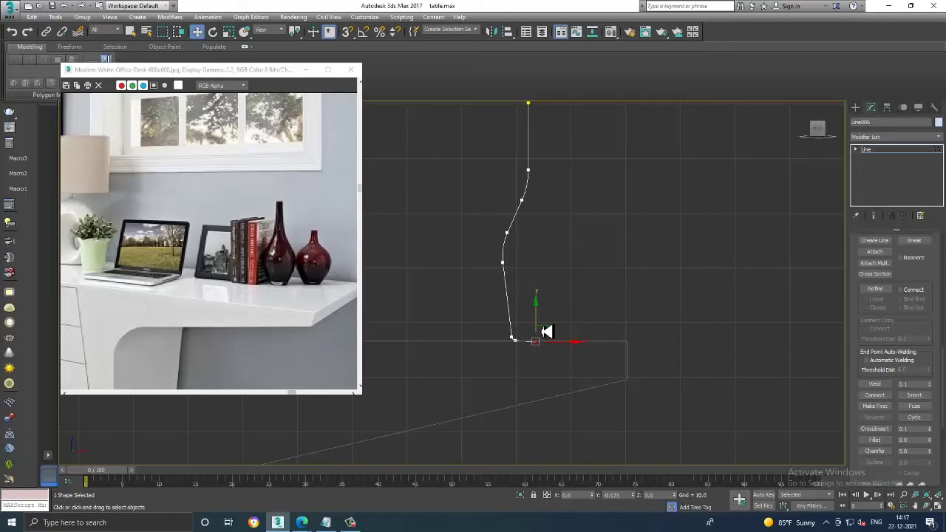
# Add a Lathe modifier to Line006 with Align set to Max
pyautogui.click(887, 149)
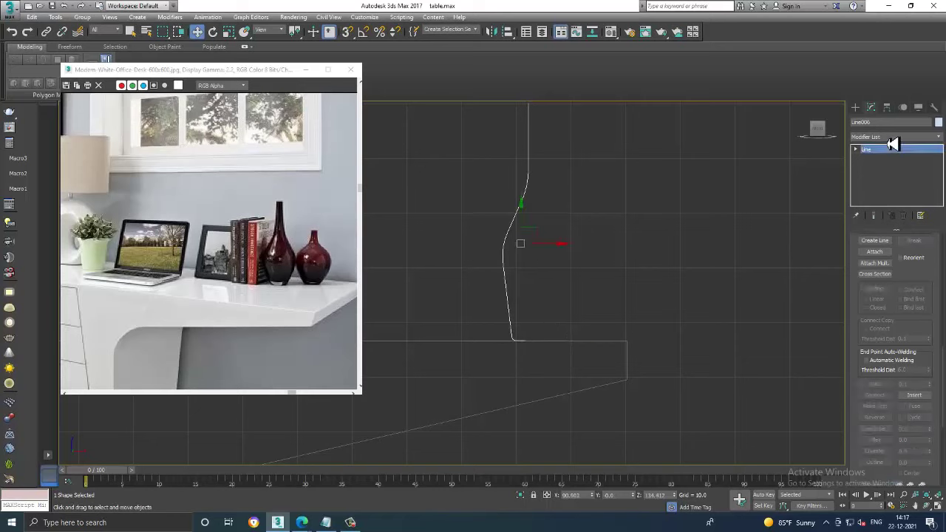
pyautogui.click(891, 137)
pyautogui.scroll(-10, 891, 212)
pyautogui.click(891, 212)
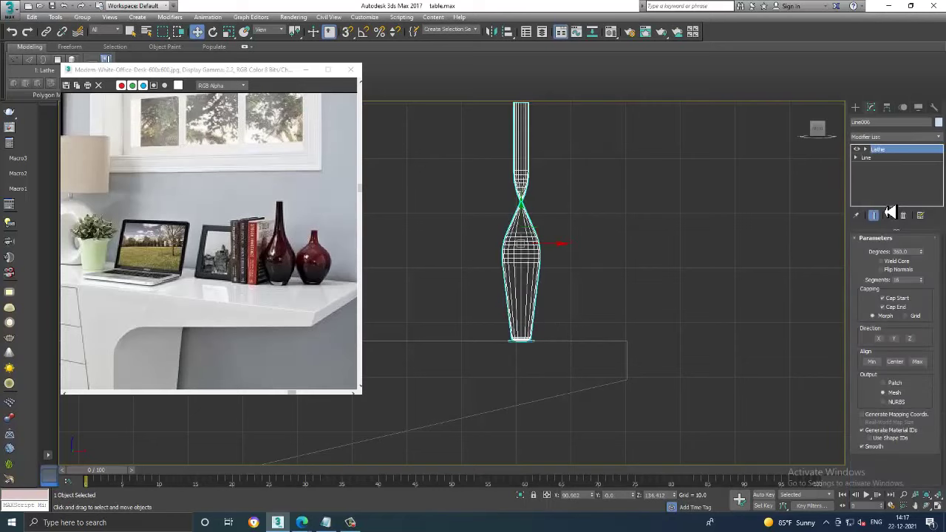
pyautogui.click(917, 361)
pyautogui.moveTo(567, 247); pyautogui.dragTo(560, 286, button='middle')
pyautogui.moveTo(621, 319); pyautogui.dragTo(616, 303, button='middle')
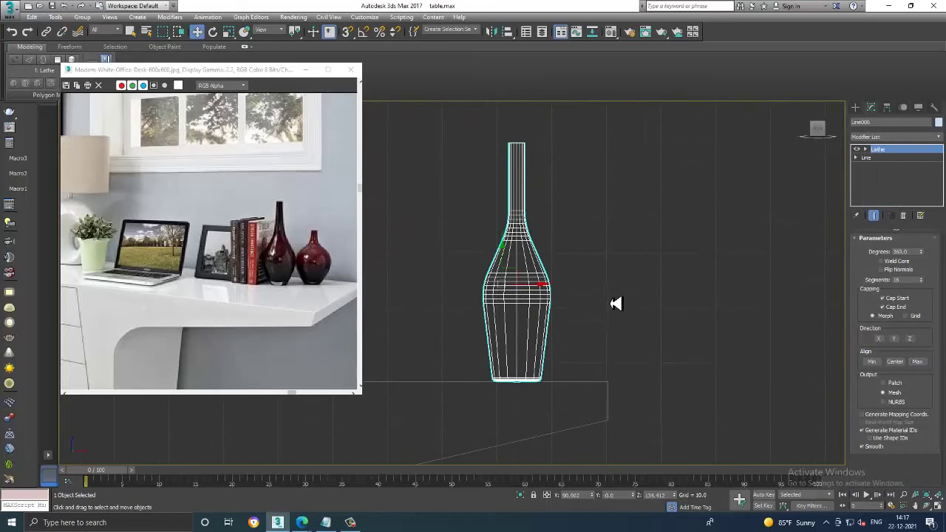
pyautogui.scroll(2, 595, 326)
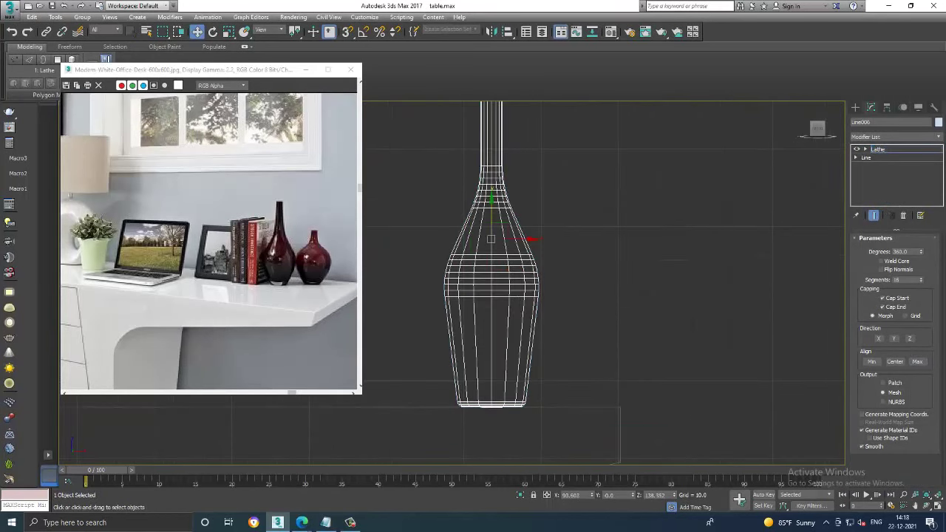
# With the end result shown, lower the vase's bulge and neck vertices into a slender bottle shape
pyautogui.click(860, 158)
pyautogui.click(874, 165)
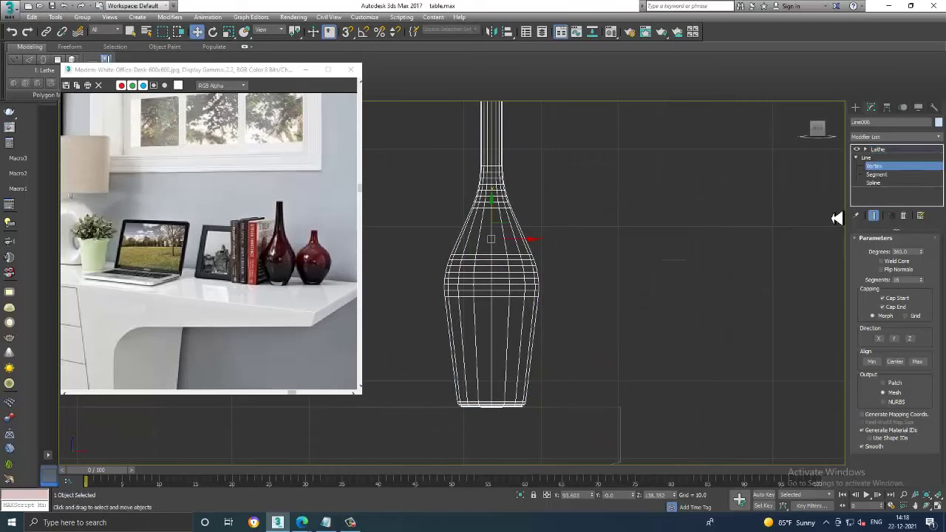
pyautogui.click(874, 215)
pyautogui.moveTo(600, 353); pyautogui.dragTo(596, 346)
pyautogui.click(452, 255)
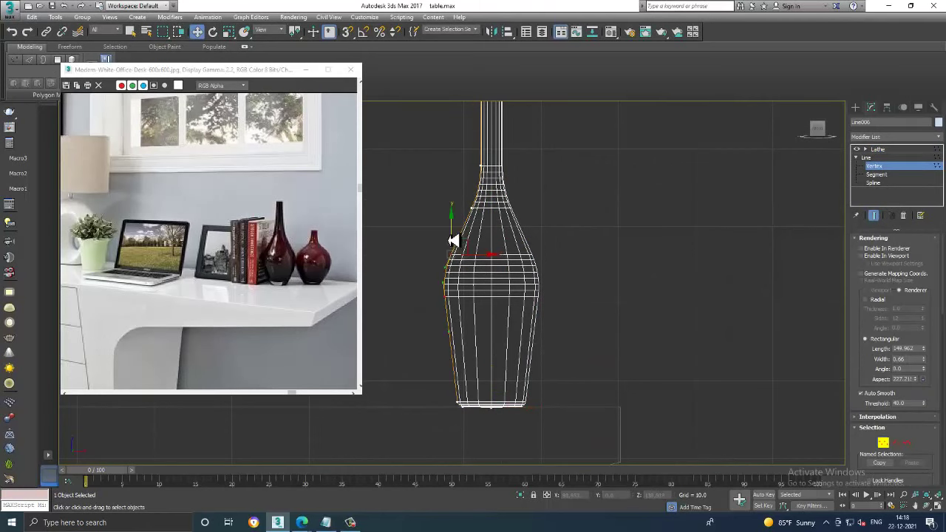
pyautogui.moveTo(459, 233); pyautogui.dragTo(464, 257)
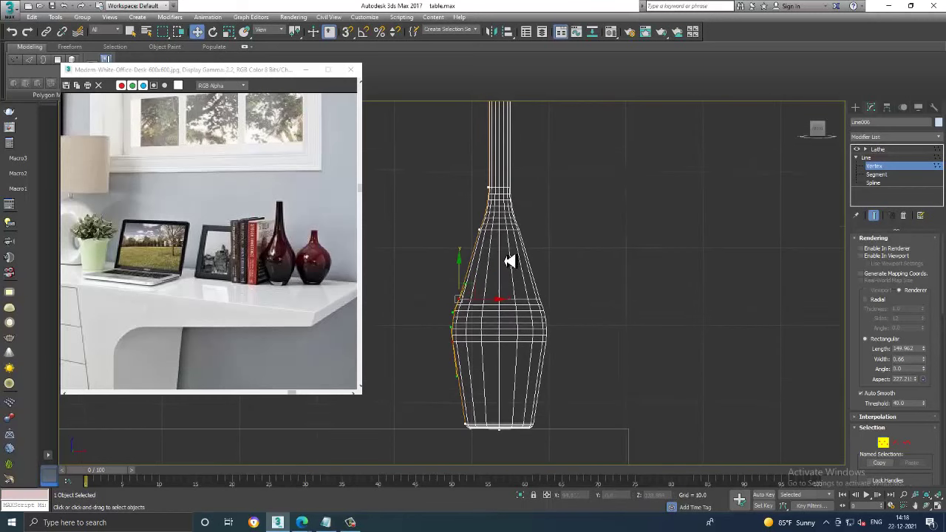
pyautogui.moveTo(524, 274); pyautogui.dragTo(582, 303, button='middle')
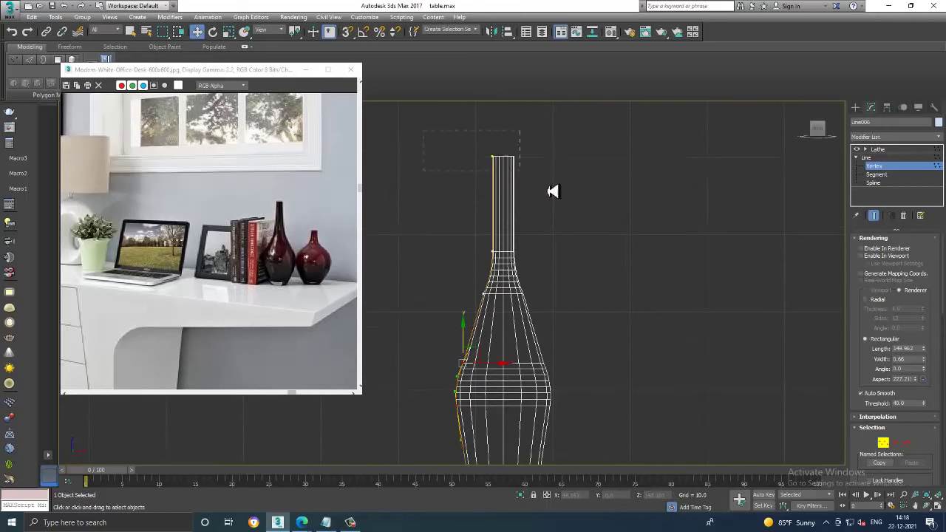
pyautogui.click(493, 156)
pyautogui.moveTo(584, 329); pyautogui.dragTo(474, 213)
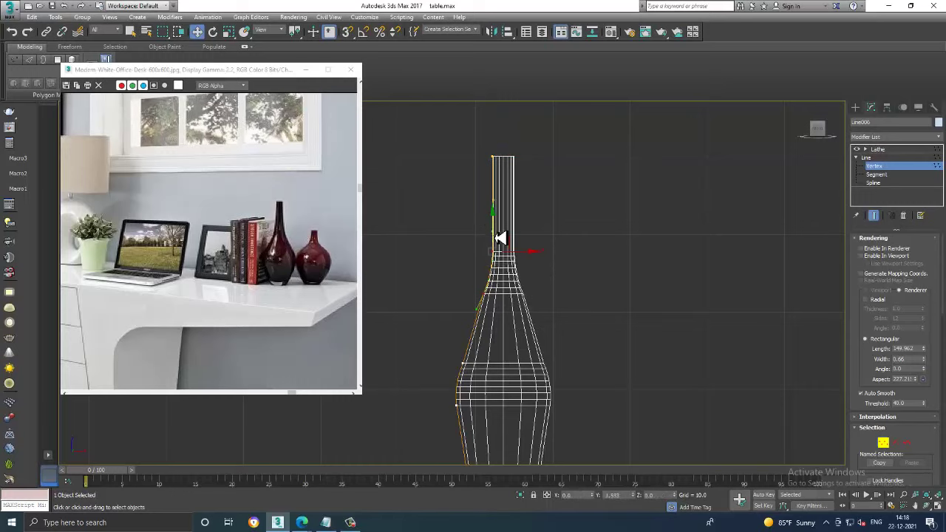
pyautogui.moveTo(500, 220); pyautogui.dragTo(500, 230)
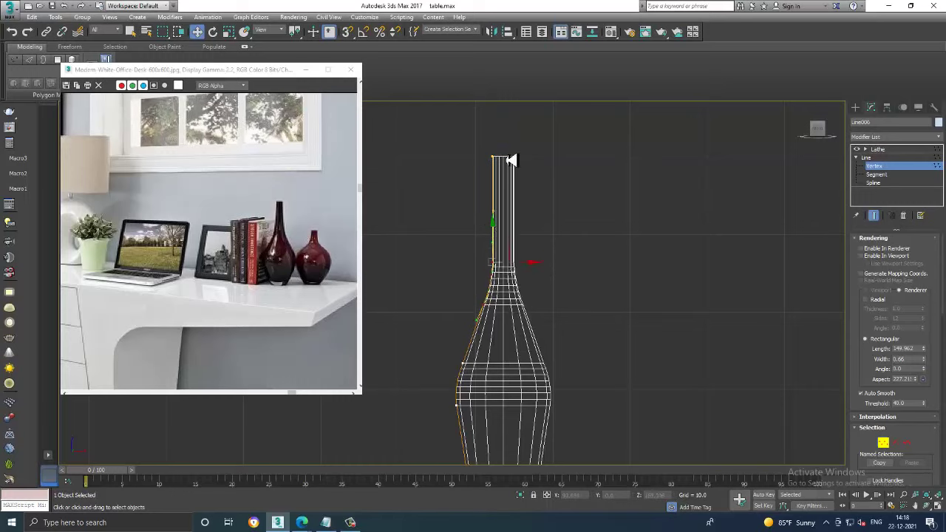
pyautogui.moveTo(513, 158); pyautogui.dragTo(482, 141)
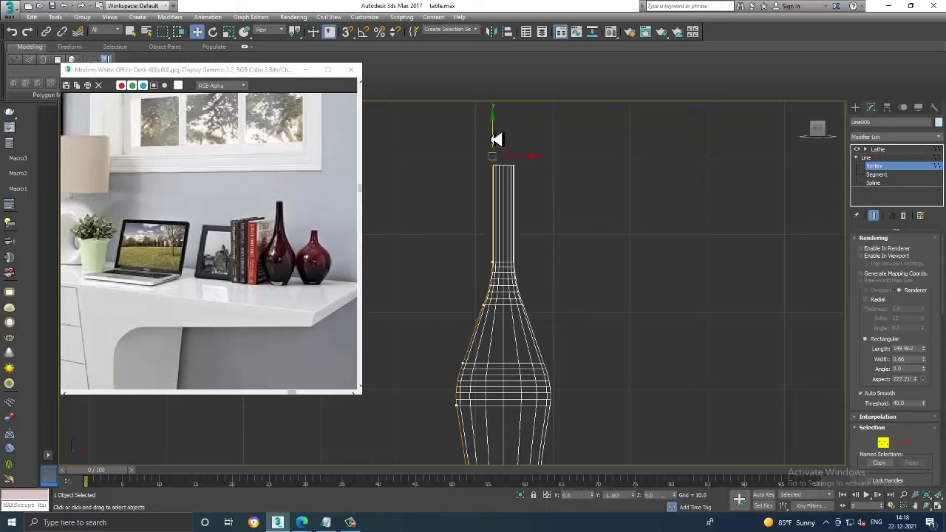
pyautogui.hotkey('alt', 'w')
# Check the lathed vase in the maximized perspective, then show it in a full-size front wireframe view
pyautogui.hotkey('alt', 'w')
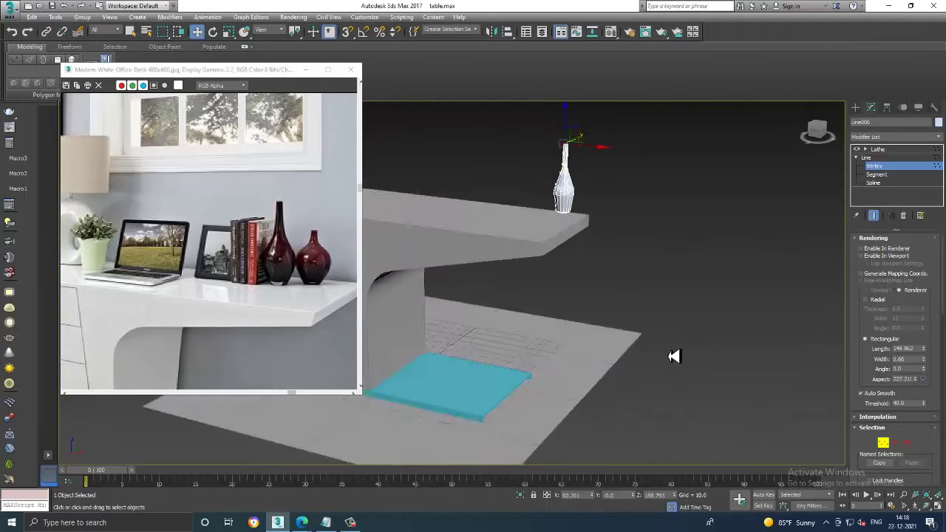
pyautogui.scroll(-2, 676, 355)
pyautogui.scroll(3, 654, 328)
pyautogui.scroll(3, 623, 303)
pyautogui.hotkey('alt', 'w')
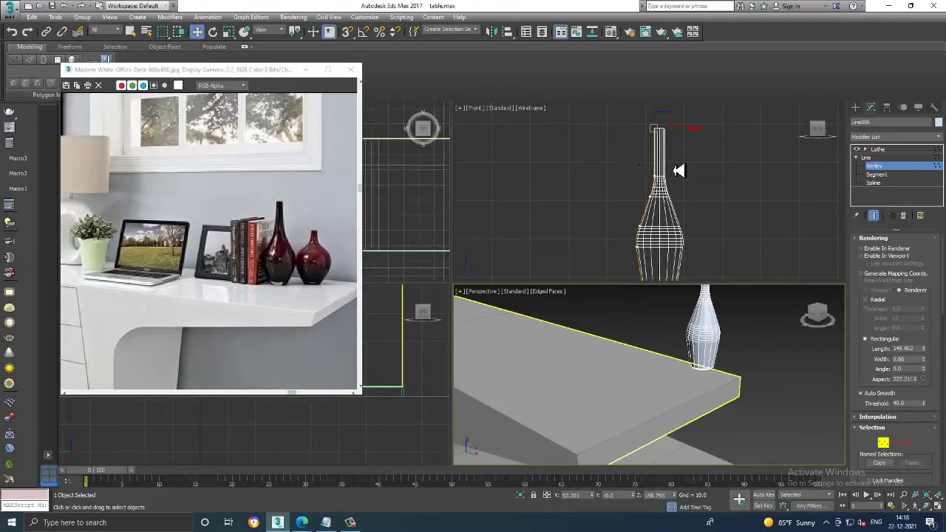
pyautogui.hotkey('alt', 'w')
pyautogui.scroll(1, 412, 247)
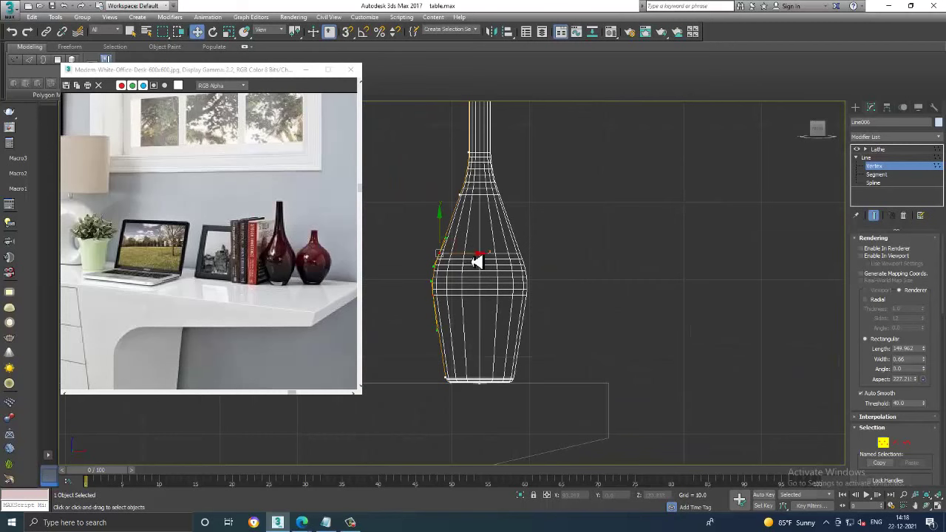
pyautogui.hotkey('alt', 'w')
pyautogui.hotkey('alt', 'w')
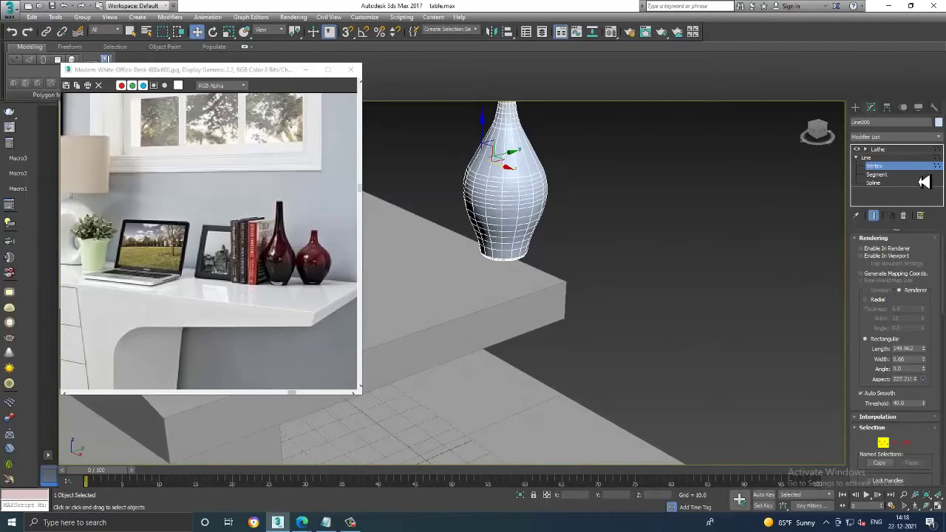
pyautogui.click(894, 150)
pyautogui.moveTo(562, 244)
pyautogui.keyDown('alt'); pyautogui.mouseDown(button='middle')
pyautogui.moveTo(647, 232)
pyautogui.moveTo(628, 237)
pyautogui.moveTo(640, 269)
pyautogui.moveTo(574, 249)
pyautogui.moveTo(592, 232)
pyautogui.moveTo(547, 228)
pyautogui.moveTo(570, 241)
pyautogui.moveTo(556, 245)
pyautogui.mouseUp(button='middle'); pyautogui.keyUp('alt')
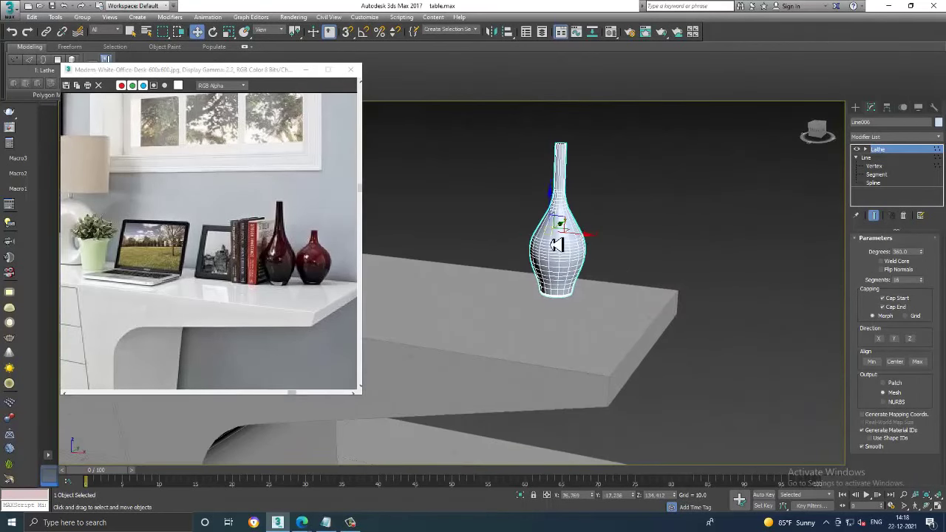
pyautogui.hotkey('alt', 'w')
pyautogui.hotkey('alt', 'w')
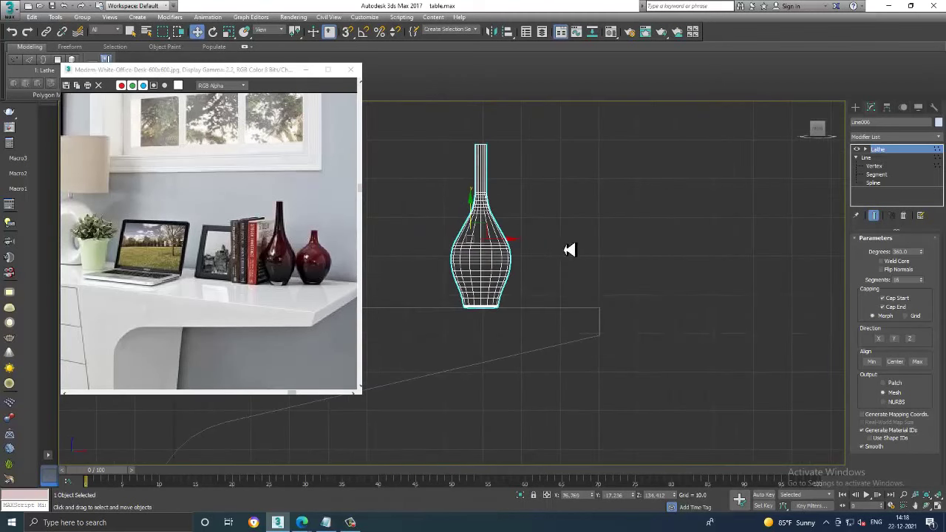
# Clone the vase as a Copy to its right and edit its profile vertices with the end result shown
pyautogui.keyDown('shift'); pyautogui.moveTo(513, 249); pyautogui.dragTo(575, 255); pyautogui.keyUp('shift')
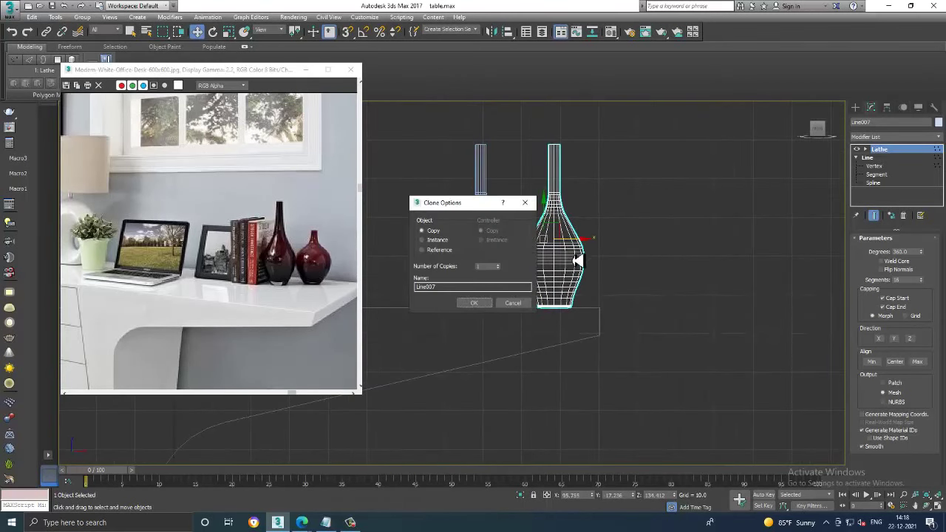
pyautogui.click(469, 304)
pyautogui.scroll(2, 576, 237)
pyautogui.moveTo(540, 134); pyautogui.dragTo(582, 208, button='middle')
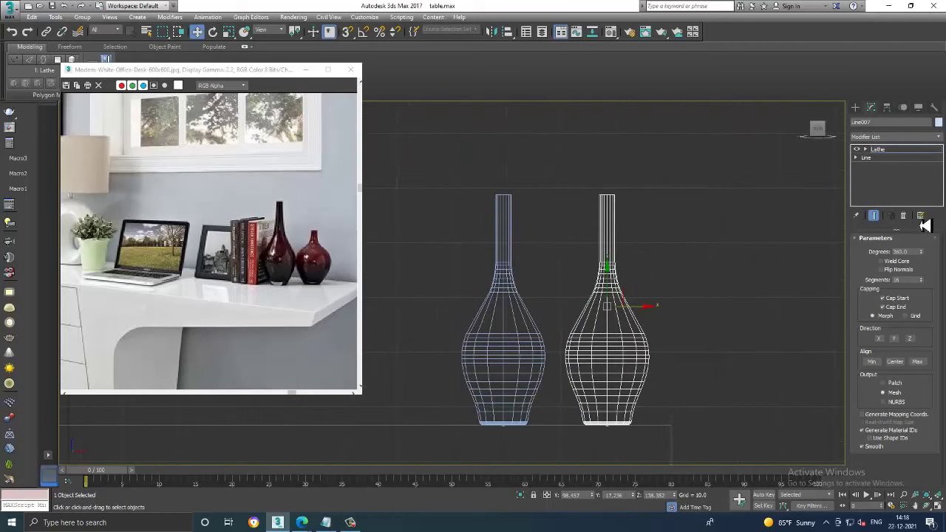
pyautogui.click(856, 159)
pyautogui.click(875, 166)
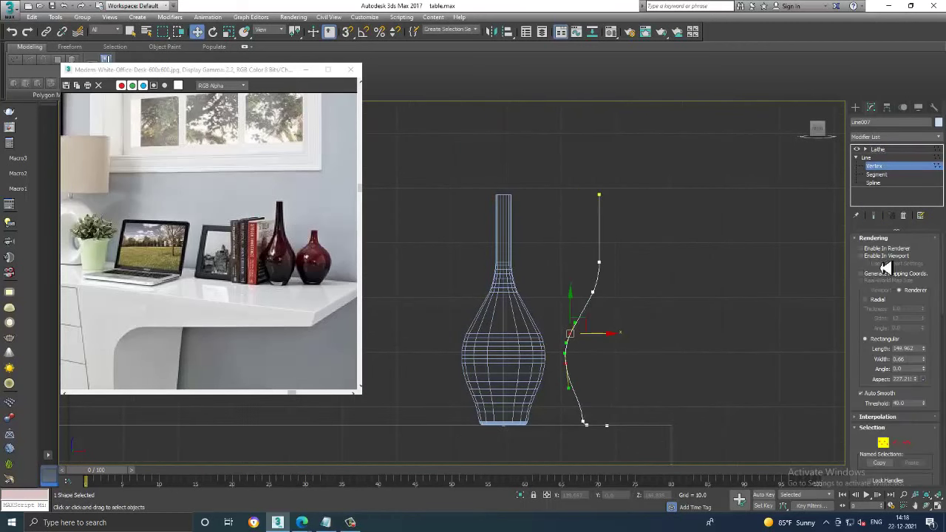
pyautogui.click(874, 216)
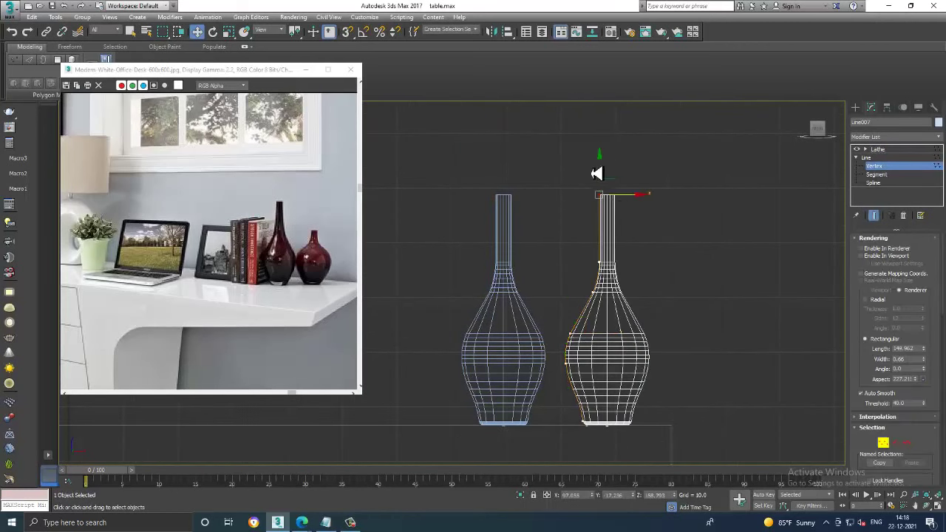
# Lower the copy's top vertex to shorten its neck
pyautogui.moveTo(598, 169)
pyautogui.mouseDown()
pyautogui.moveTo(627, 222)
pyautogui.moveTo(619, 277)
pyautogui.mouseUp()
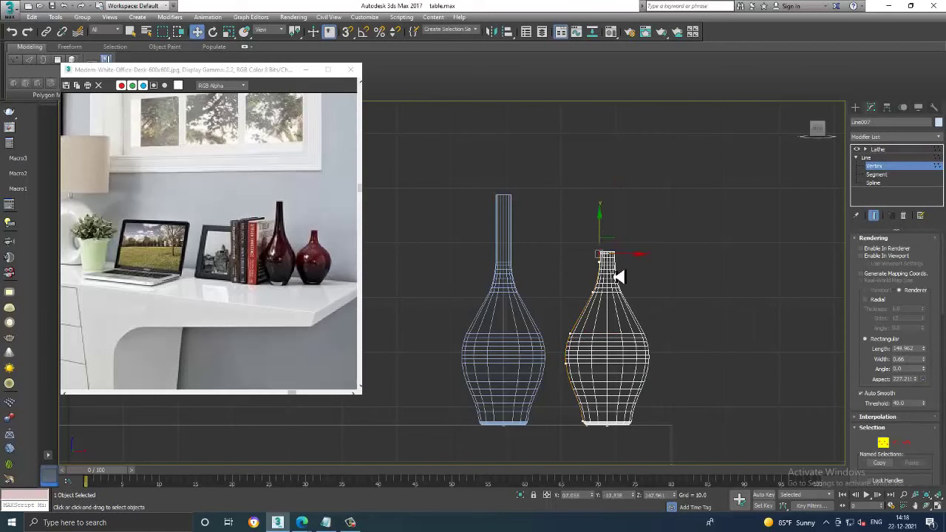
pyautogui.moveTo(645, 308); pyautogui.dragTo(644, 308)
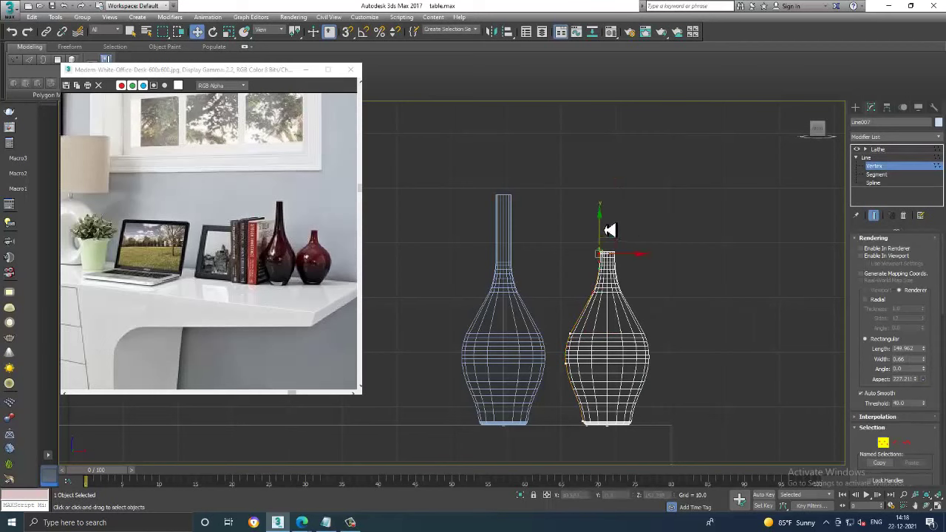
pyautogui.click(572, 245)
pyautogui.moveTo(605, 232); pyautogui.dragTo(613, 241)
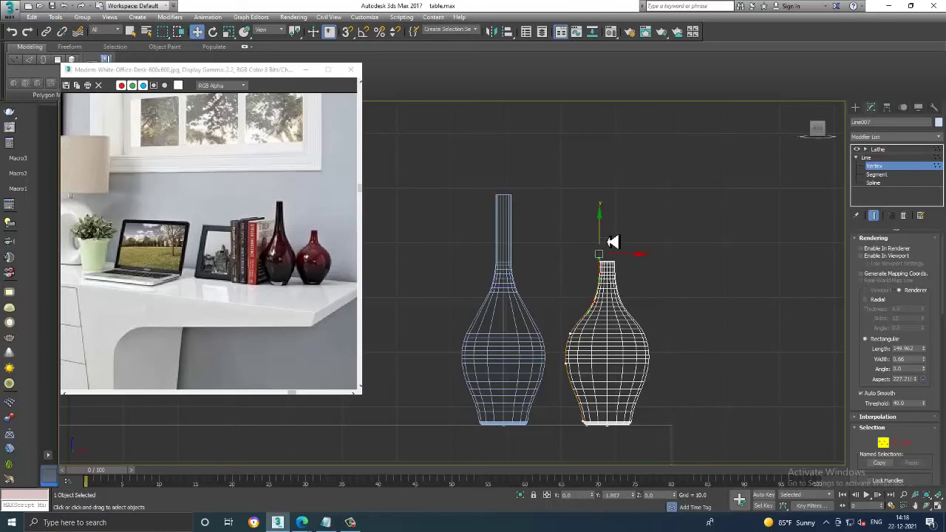
pyautogui.scroll(2, 625, 270)
pyautogui.scroll(2, 634, 296)
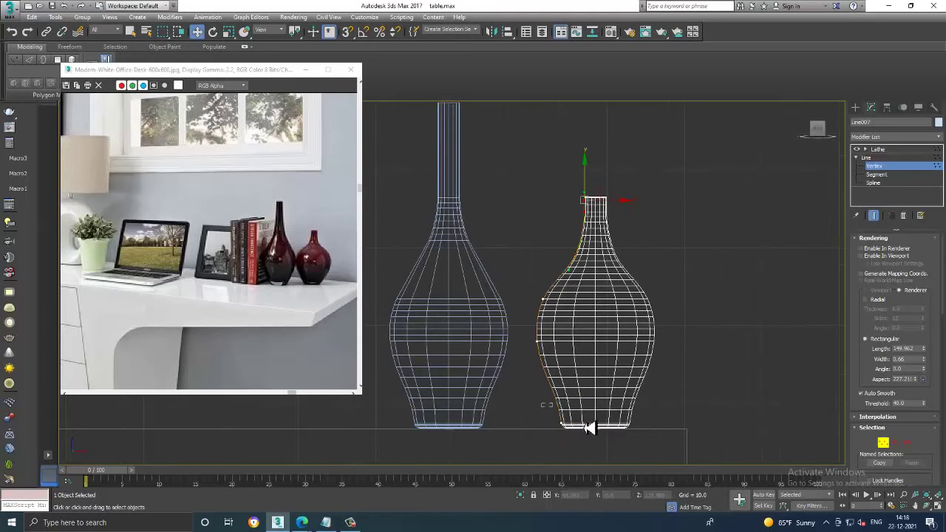
# Raise the copy's base, reshape its side bulge, and return to the Lathe level
pyautogui.click(563, 426)
pyautogui.moveTo(570, 394)
pyautogui.mouseDown()
pyautogui.moveTo(570, 383)
pyautogui.moveTo(579, 399)
pyautogui.mouseUp()
pyautogui.click(547, 296)
pyautogui.moveTo(550, 277); pyautogui.dragTo(555, 290)
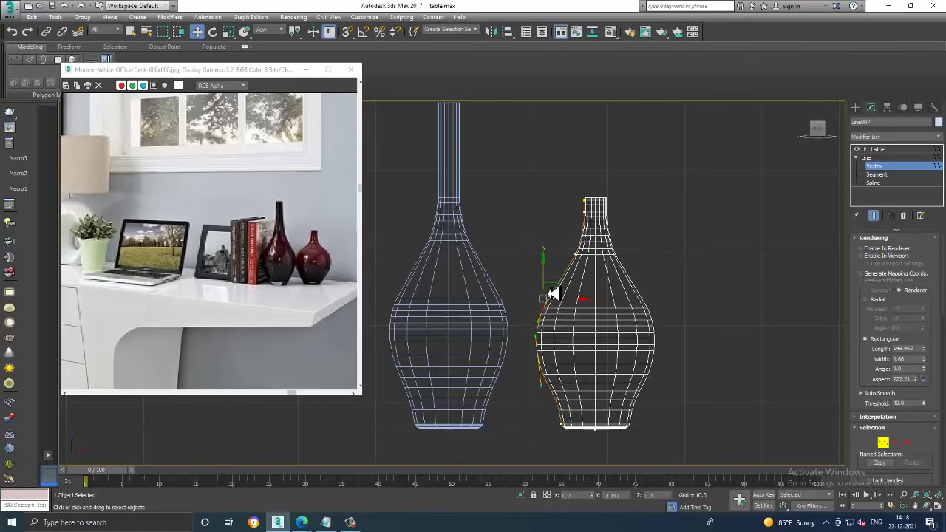
pyautogui.moveTo(566, 310); pyautogui.dragTo(581, 355, button='middle')
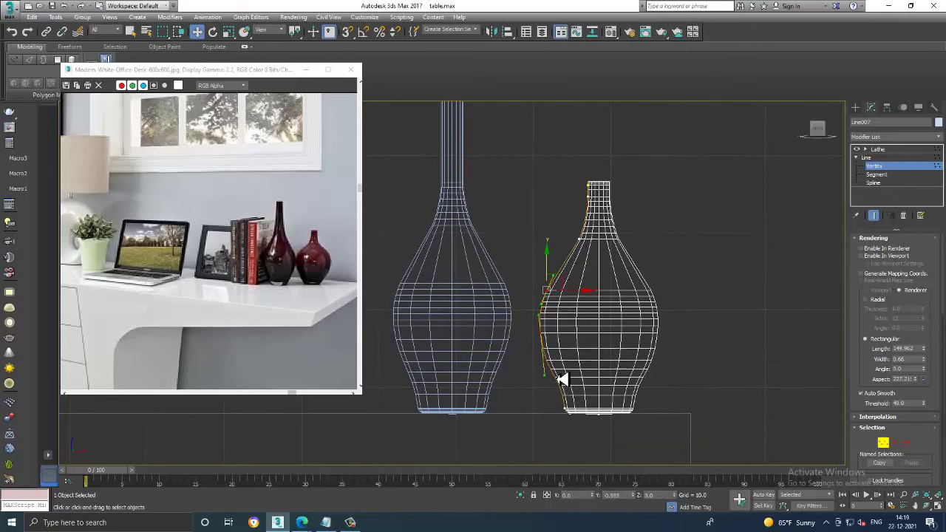
pyautogui.click(906, 149)
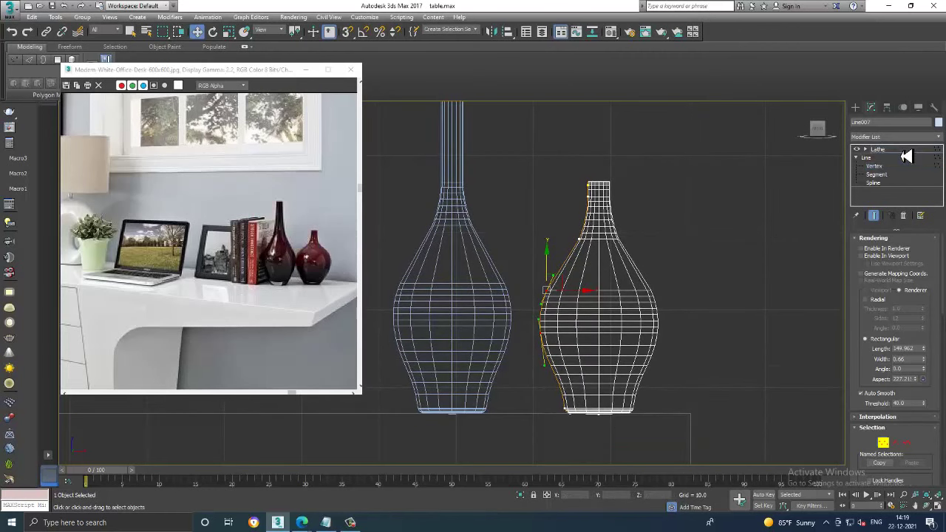
pyautogui.press('c')
pyautogui.keyDown('alt'); pyautogui.moveTo(717, 357); pyautogui.dragTo(690, 296, button='middle'); pyautogui.keyUp('alt')
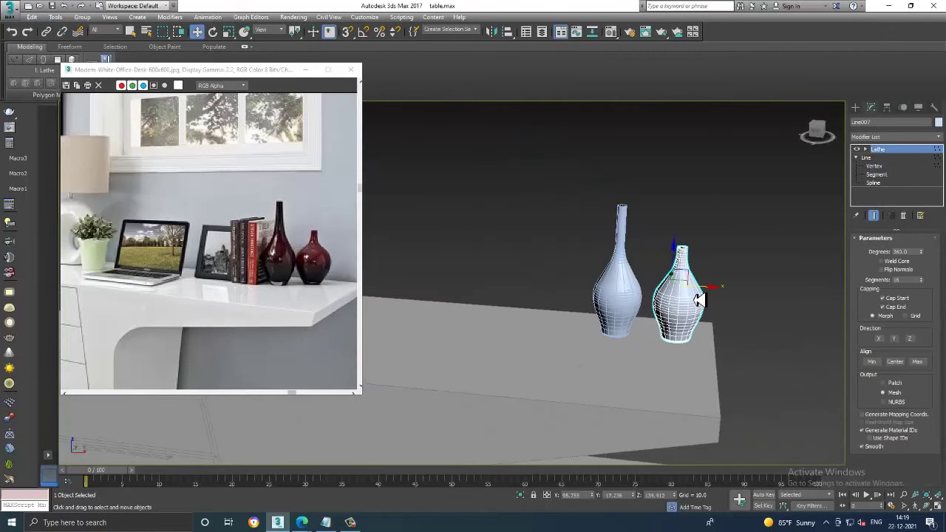
pyautogui.hotkey('alt', 'w')
# In the maximized Top view, draw a thin Box with AutoGrid beside the vases
pyautogui.rightClick(433, 215)
pyautogui.hotkey('alt', 'w')
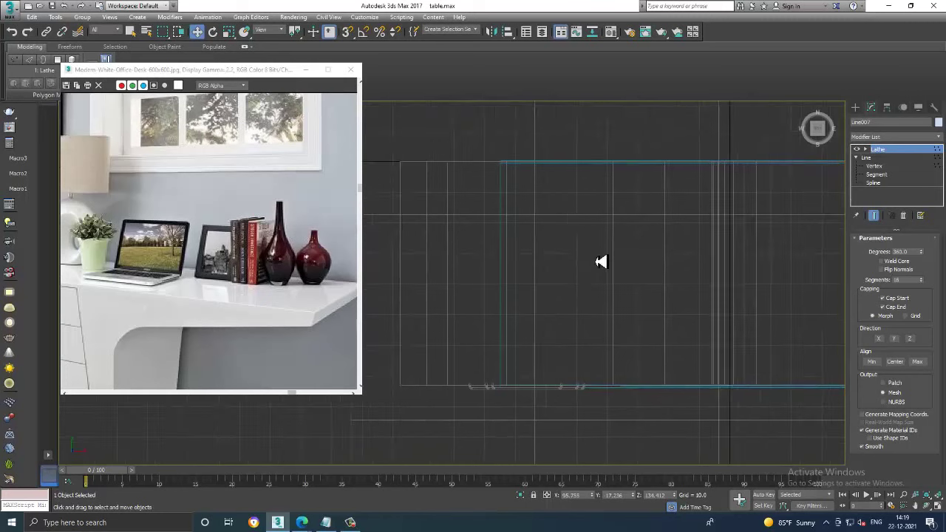
pyautogui.scroll(-5, 629, 296)
pyautogui.scroll(2, 687, 295)
pyautogui.scroll(1, 686, 295)
pyautogui.click(857, 110)
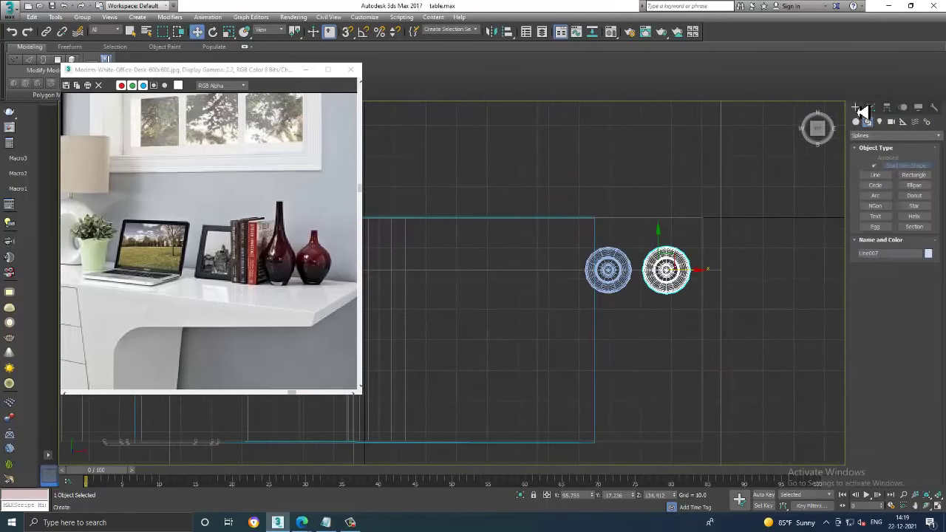
pyautogui.click(875, 168)
pyautogui.moveTo(614, 225); pyautogui.dragTo(657, 236, button='middle')
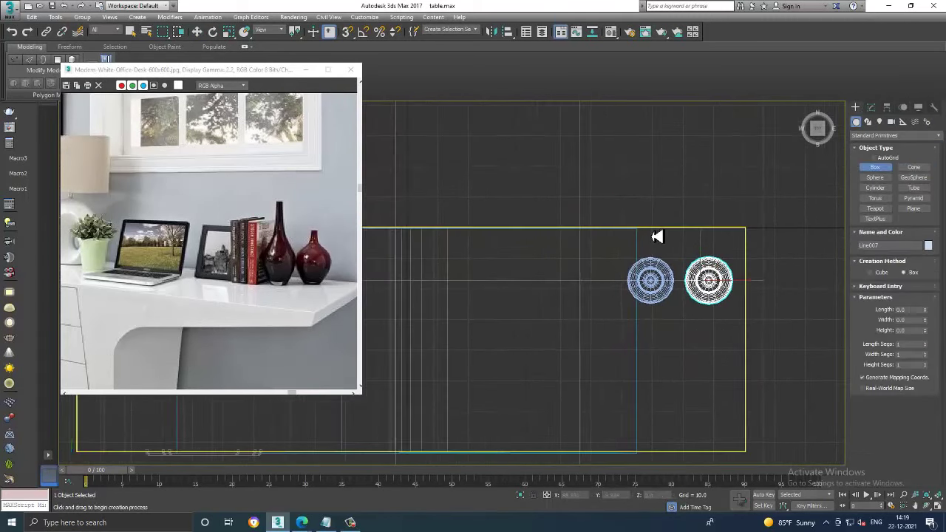
pyautogui.click(875, 158)
pyautogui.moveTo(627, 235); pyautogui.dragTo(612, 314)
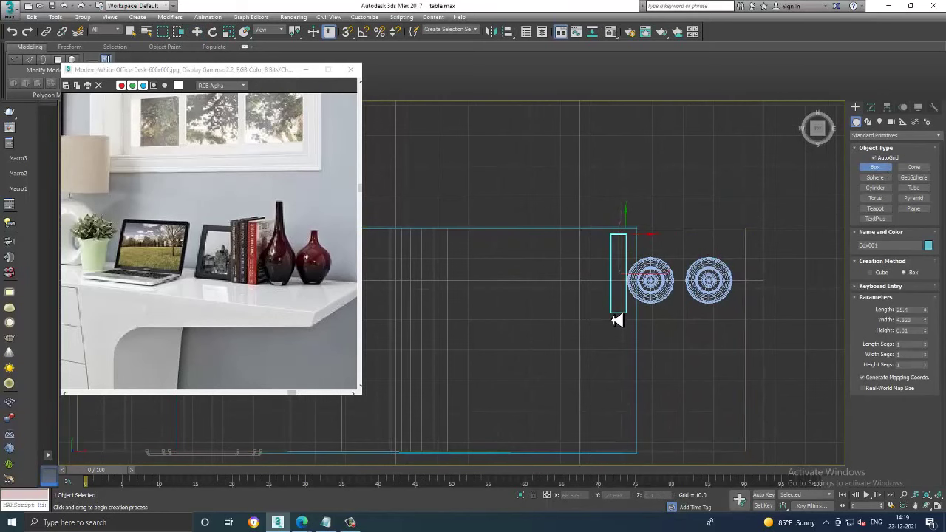
pyautogui.click(633, 217)
# Orbit the enlarged perspective view around the new box and vases
pyautogui.press('w')
pyautogui.hotkey('alt', 'w')
pyautogui.hotkey('alt', 'w')
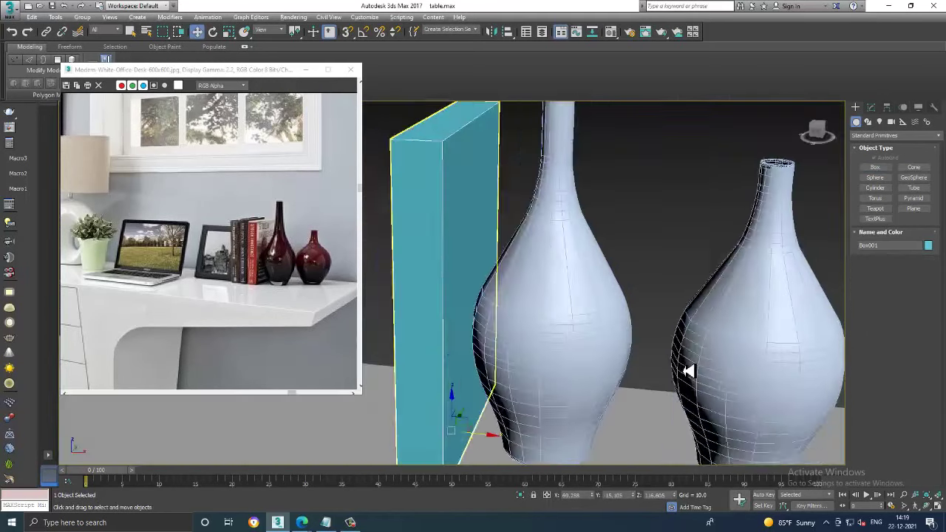
pyautogui.scroll(-3, 613, 314)
pyautogui.keyDown('alt'); pyautogui.moveTo(627, 328); pyautogui.dragTo(618, 329, button='middle'); pyautogui.keyUp('alt')
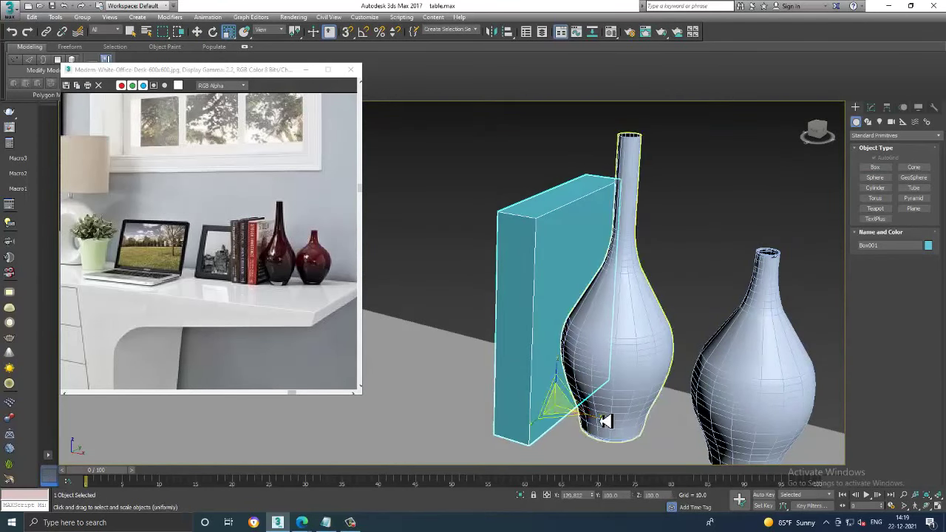
pyautogui.keyDown('alt'); pyautogui.moveTo(602, 418); pyautogui.dragTo(571, 363, button='middle'); pyautogui.keyUp('alt')
pyautogui.moveTo(594, 414)
pyautogui.keyDown('alt'); pyautogui.mouseDown(button='middle')
pyautogui.moveTo(553, 376)
pyautogui.moveTo(555, 288)
pyautogui.mouseUp(button='middle'); pyautogui.keyUp('alt')
pyautogui.rightClick(558, 285)
pyautogui.moveTo(601, 373)
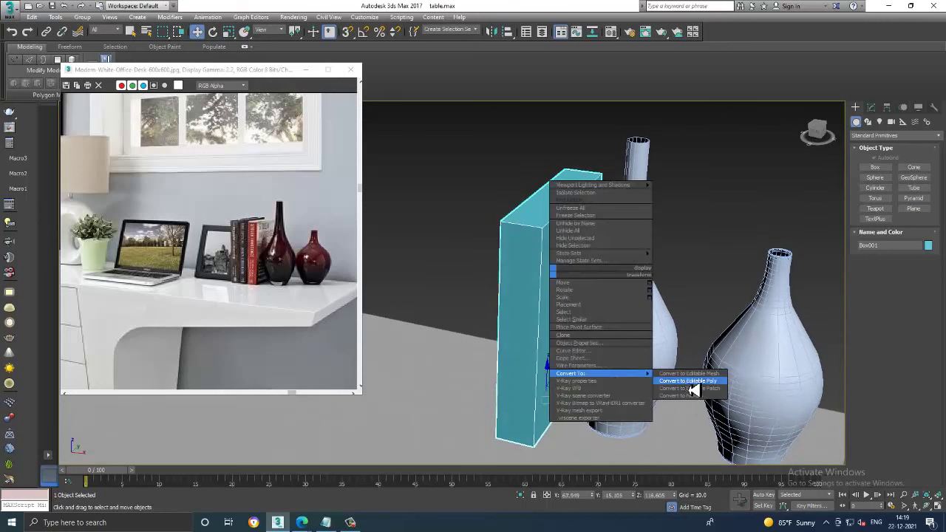
# Convert the box to an Editable Poly and select its two vertical spine edges
pyautogui.click(688, 381)
pyautogui.press('2')
pyautogui.click(562, 330)
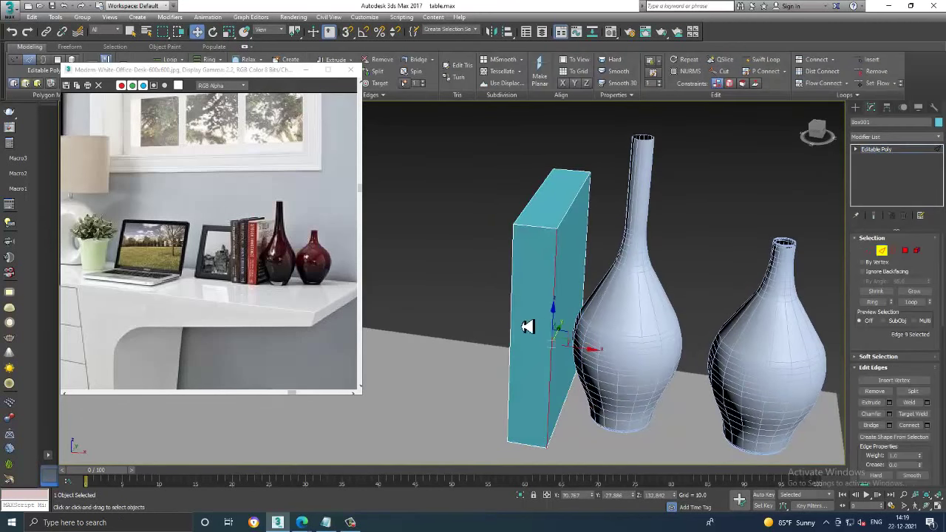
pyautogui.keyDown('ctrl'); pyautogui.click(516, 322); pyautogui.keyUp('ctrl')
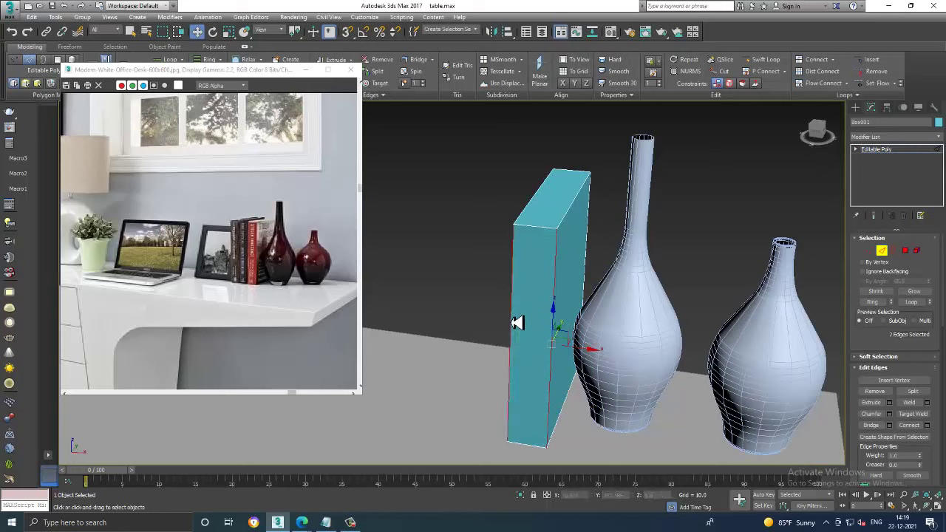
# Chamfer the two spine edges with 3 segments, then select the box's top face
pyautogui.keyDown('alt'); pyautogui.moveTo(755, 360); pyautogui.dragTo(906, 423, button='middle'); pyautogui.keyUp('alt')
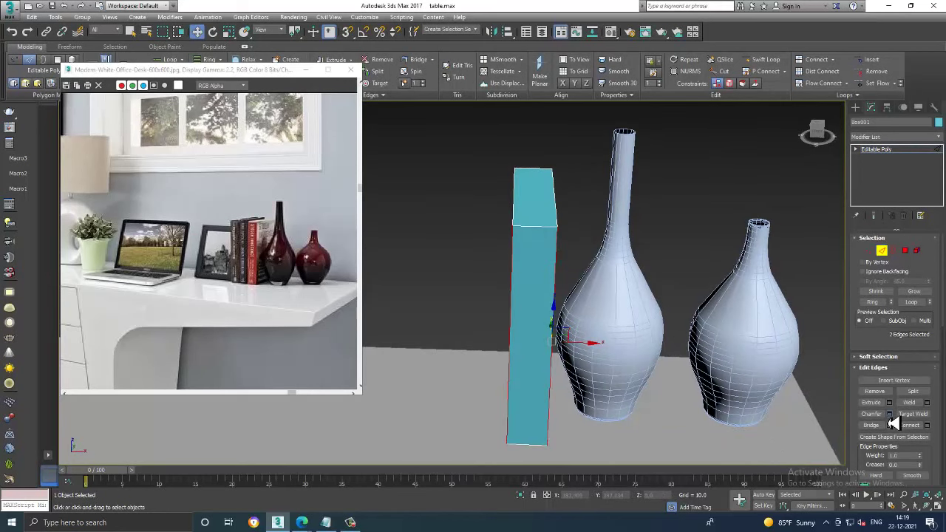
pyautogui.click(889, 414)
pyautogui.keyDown('alt'); pyautogui.moveTo(657, 340); pyautogui.dragTo(460, 350, button='middle'); pyautogui.keyUp('alt')
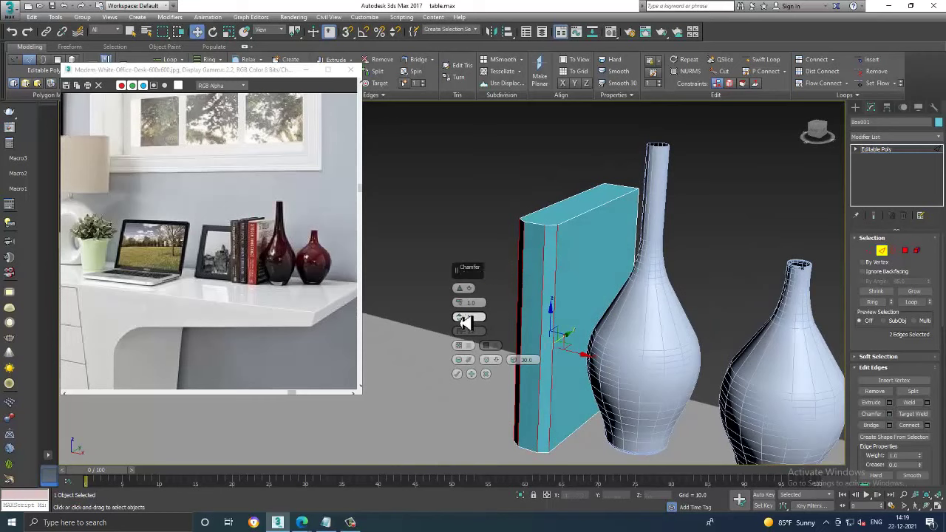
pyautogui.moveTo(466, 323); pyautogui.dragTo(466, 316)
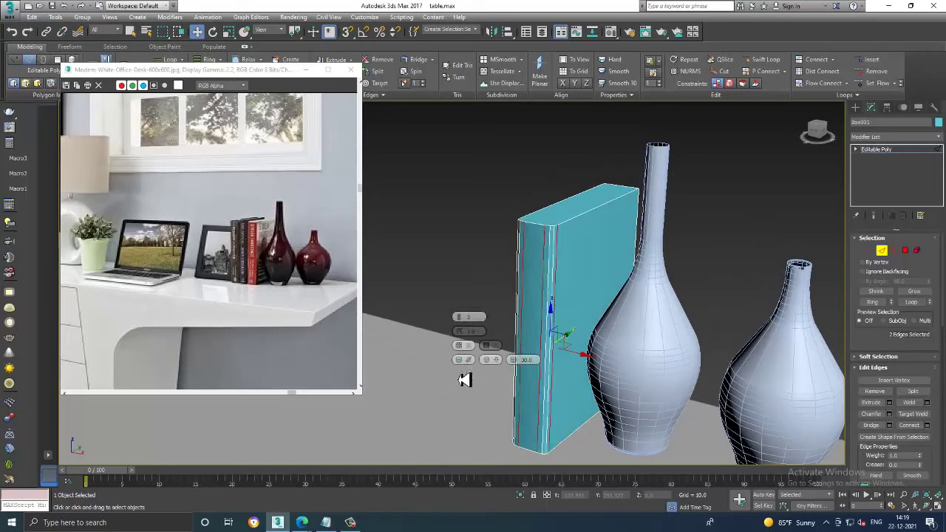
pyautogui.click(458, 374)
pyautogui.keyDown('alt'); pyautogui.moveTo(555, 281); pyautogui.dragTo(591, 281, button='middle'); pyautogui.keyUp('alt')
pyautogui.click(907, 253)
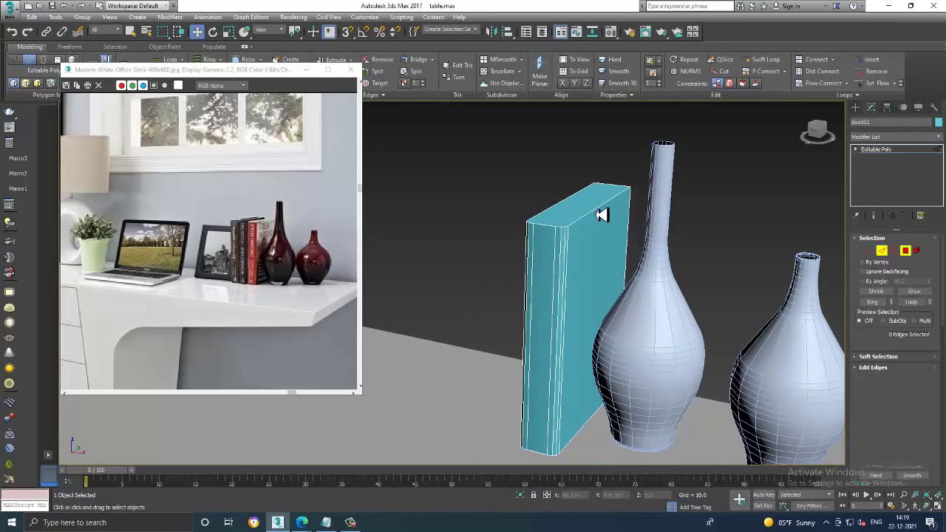
pyautogui.click(600, 212)
pyautogui.moveTo(599, 212)
pyautogui.keyDown('alt'); pyautogui.mouseDown(button='middle')
pyautogui.moveTo(574, 274)
pyautogui.moveTo(617, 262)
pyautogui.moveTo(560, 258)
pyautogui.mouseUp(button='middle'); pyautogui.keyUp('alt')
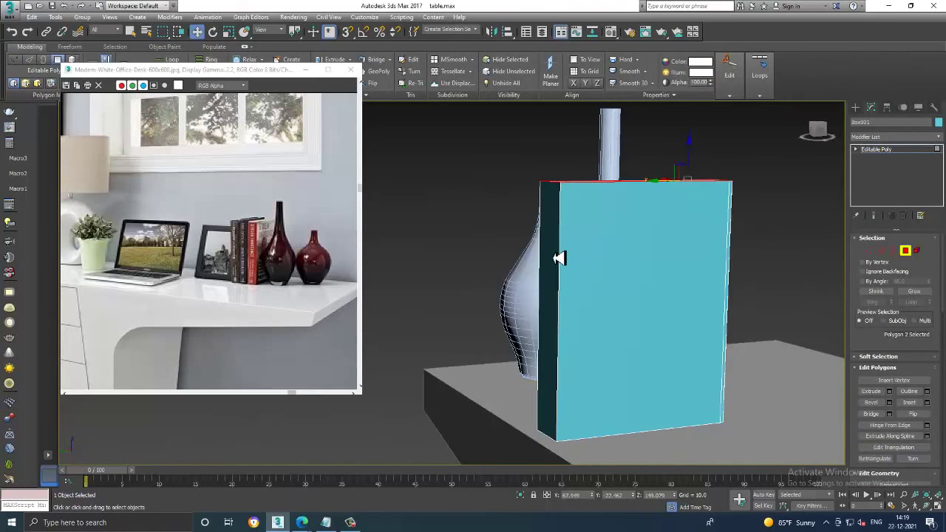
# Add the left side face to the selection and inset both faces
pyautogui.keyDown('ctrl'); pyautogui.click(560, 258); pyautogui.keyUp('ctrl')
pyautogui.keyDown('alt'); pyautogui.moveTo(603, 290); pyautogui.dragTo(617, 313, button='middle'); pyautogui.keyUp('alt')
pyautogui.click(928, 405)
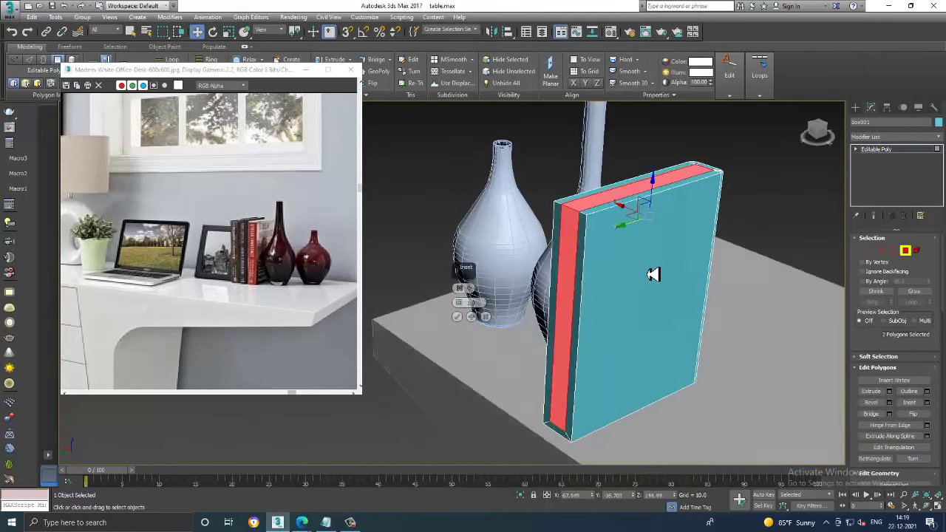
pyautogui.moveTo(465, 300); pyautogui.dragTo(467, 309)
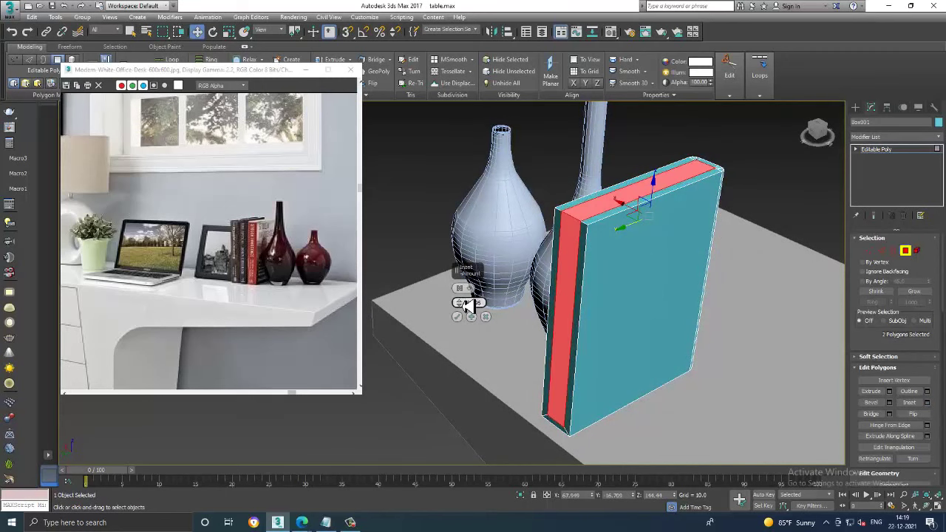
pyautogui.click(457, 317)
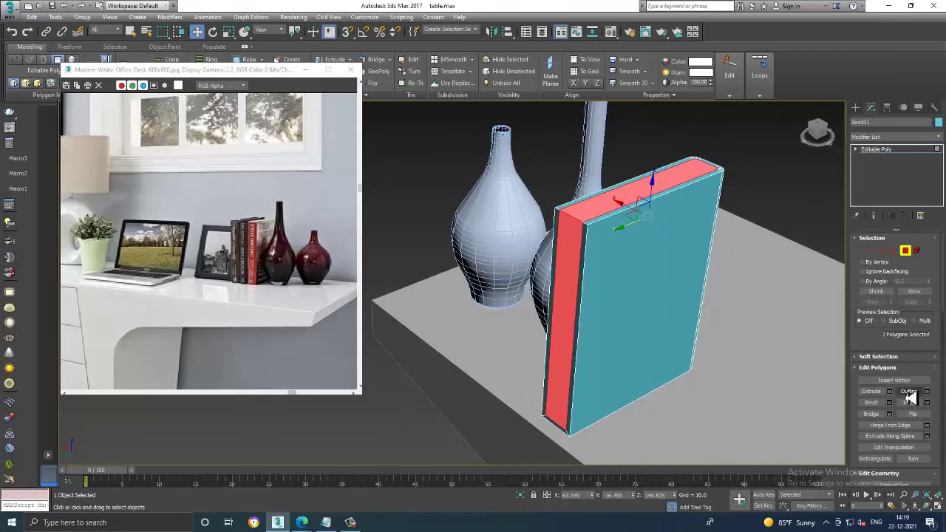
pyautogui.click(927, 403)
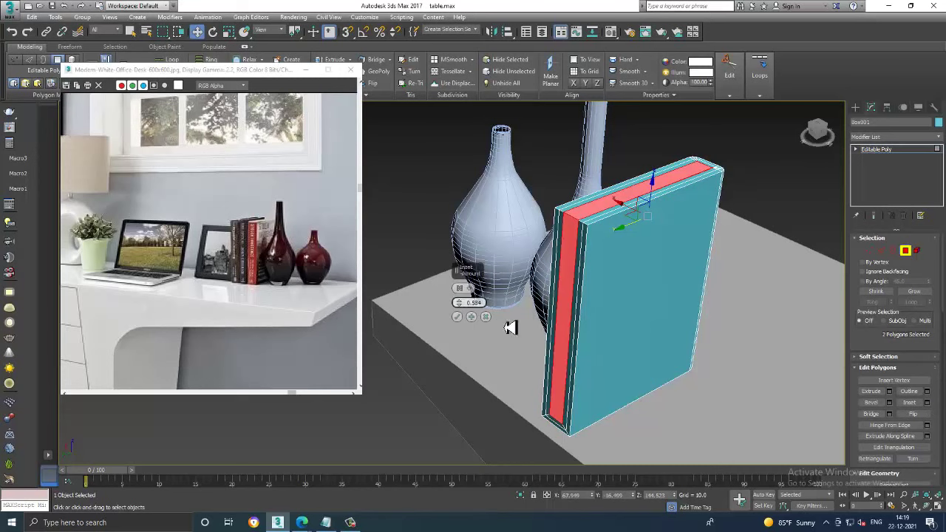
pyautogui.click(484, 304)
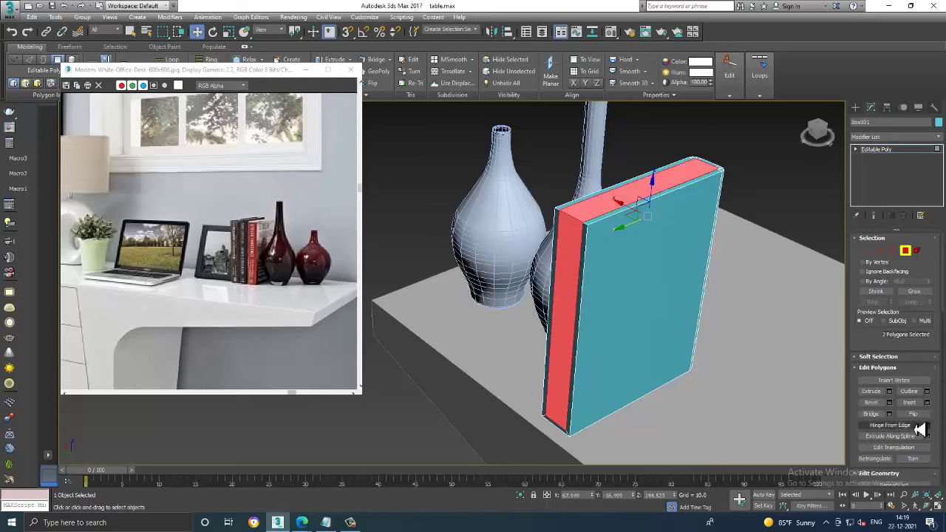
# Try a negative extrusion on the two faces, then cancel it
pyautogui.click(890, 391)
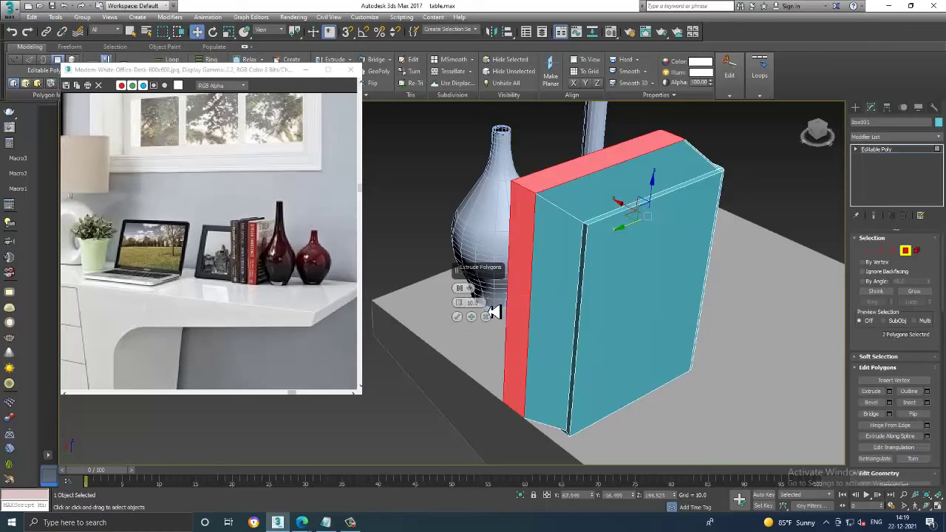
pyautogui.click(475, 290)
pyautogui.click(476, 291)
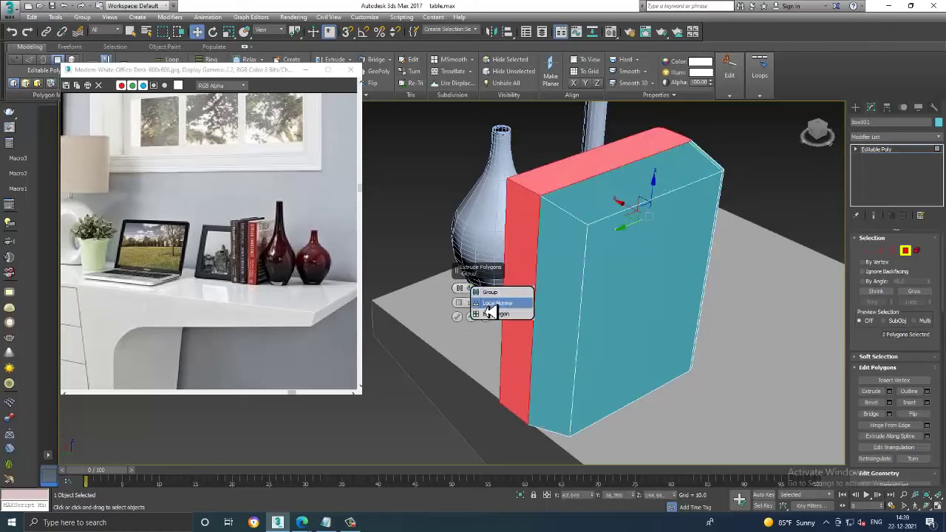
pyautogui.click(486, 316)
pyautogui.moveTo(461, 314); pyautogui.dragTo(486, 363)
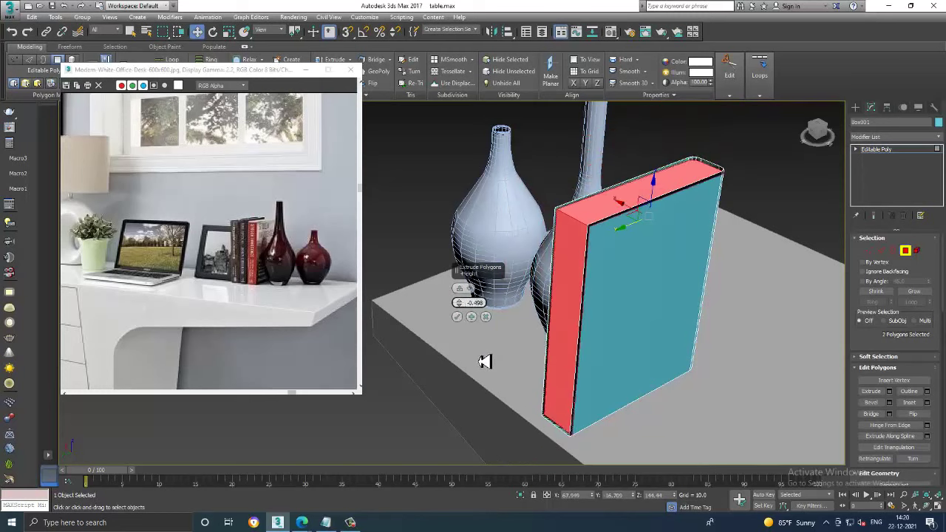
pyautogui.click(486, 316)
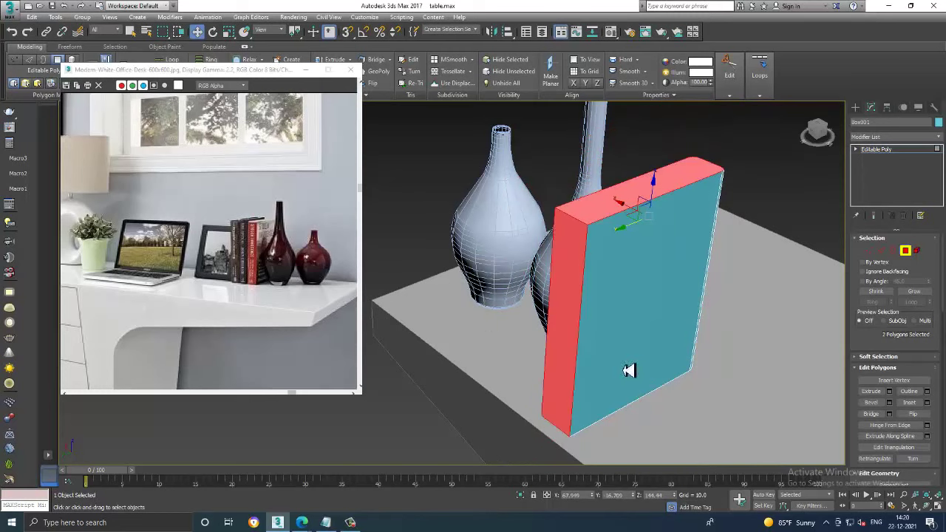
# Inset the faces again and extrude them inward with a negative height to recess the pages
pyautogui.click(927, 402)
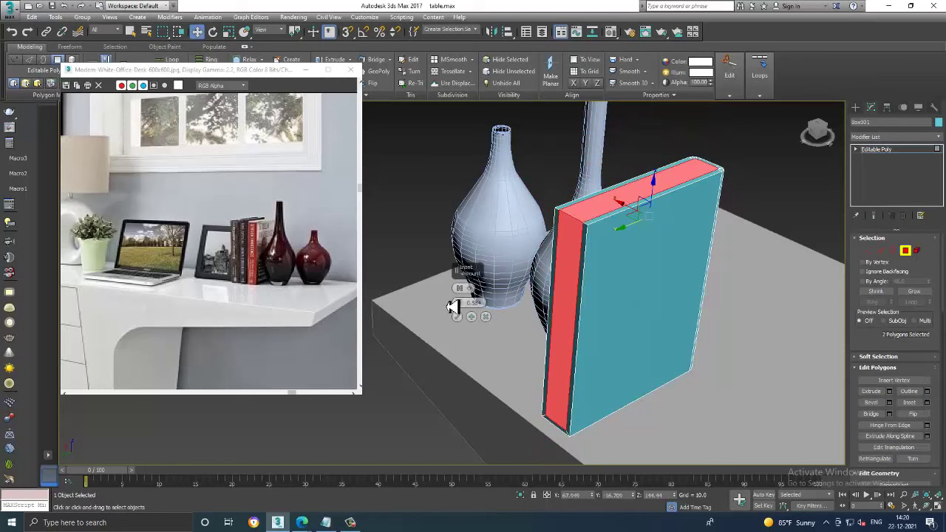
pyautogui.click(889, 391)
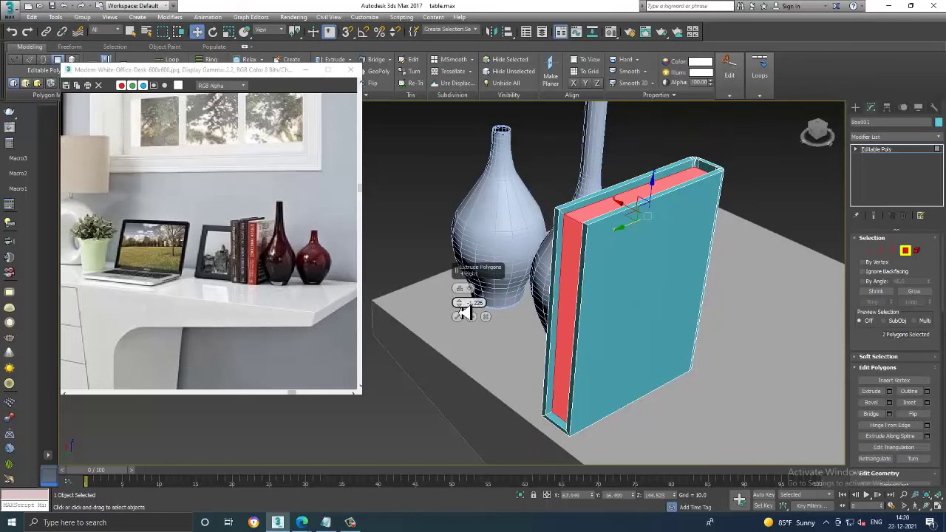
pyautogui.moveTo(470, 303); pyautogui.dragTo(469, 306)
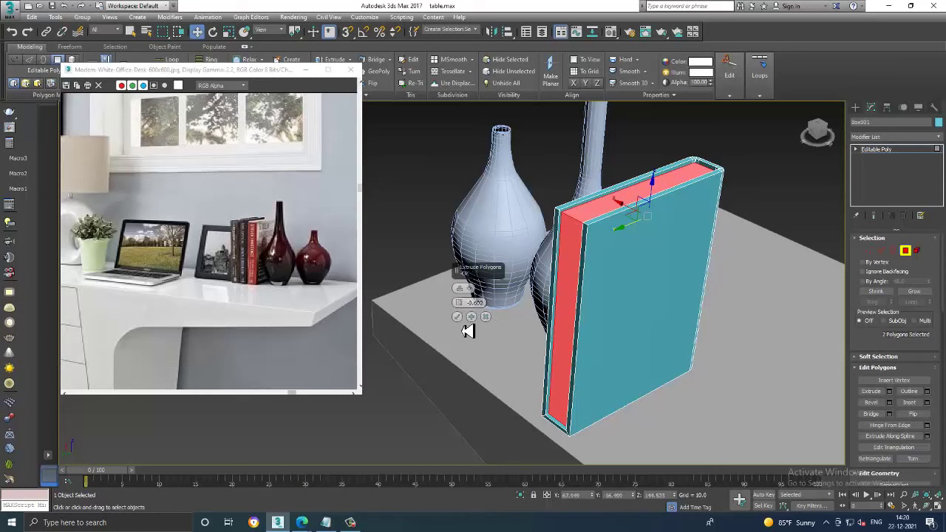
pyautogui.click(462, 319)
pyautogui.click(469, 327)
pyautogui.moveTo(488, 271)
pyautogui.keyDown('alt'); pyautogui.mouseDown(button='middle')
pyautogui.moveTo(642, 298)
pyautogui.moveTo(568, 309)
pyautogui.mouseUp(button='middle'); pyautogui.keyUp('alt')
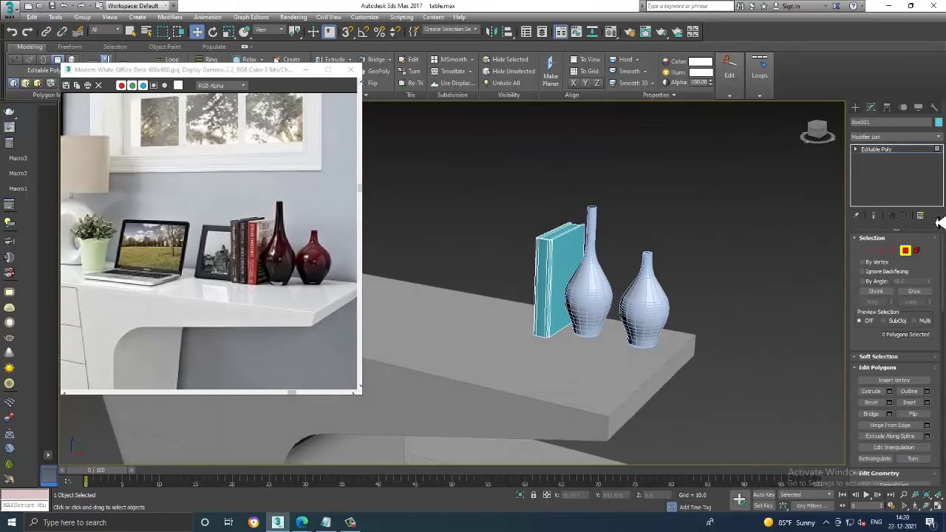
# Exit Polygon mode and Shift-clone the book into 3 copies beside the original
pyautogui.click(890, 152)
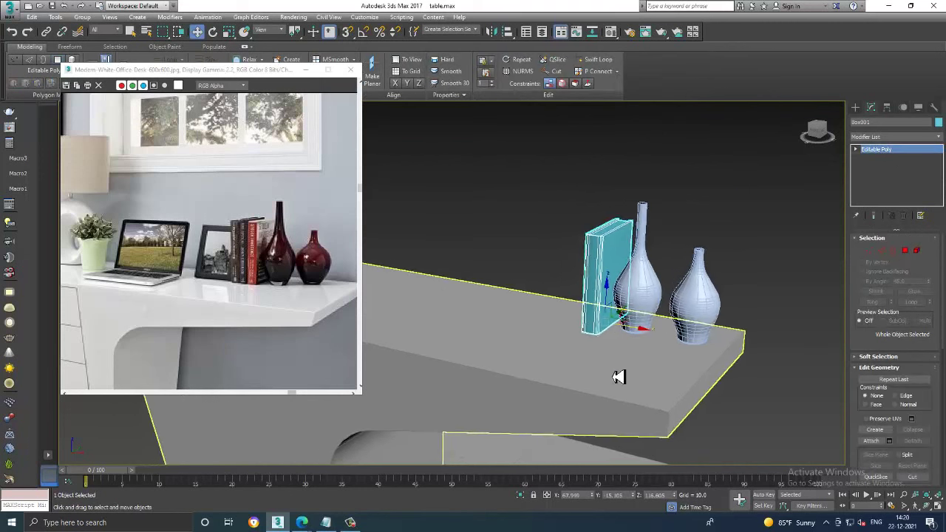
pyautogui.scroll(5, 619, 376)
pyautogui.moveTo(598, 292); pyautogui.dragTo(599, 320, button='middle')
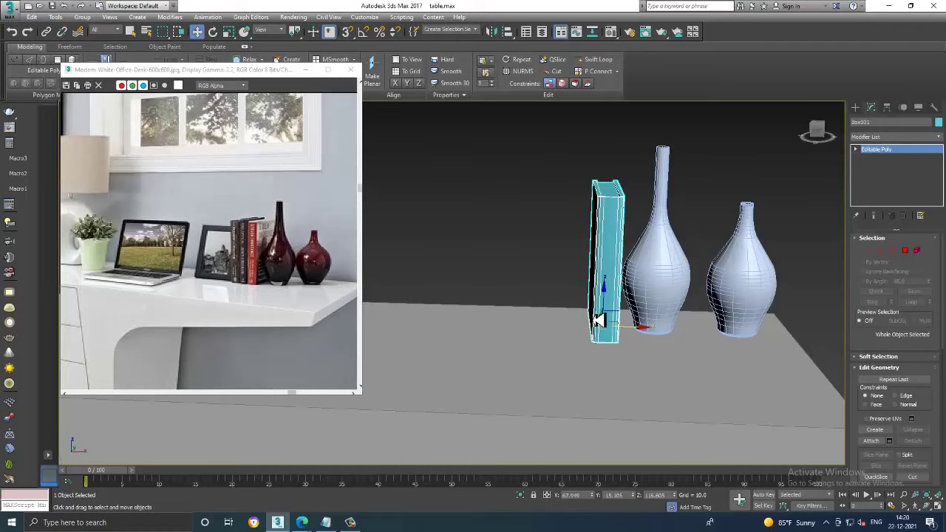
pyautogui.scroll(2, 626, 323)
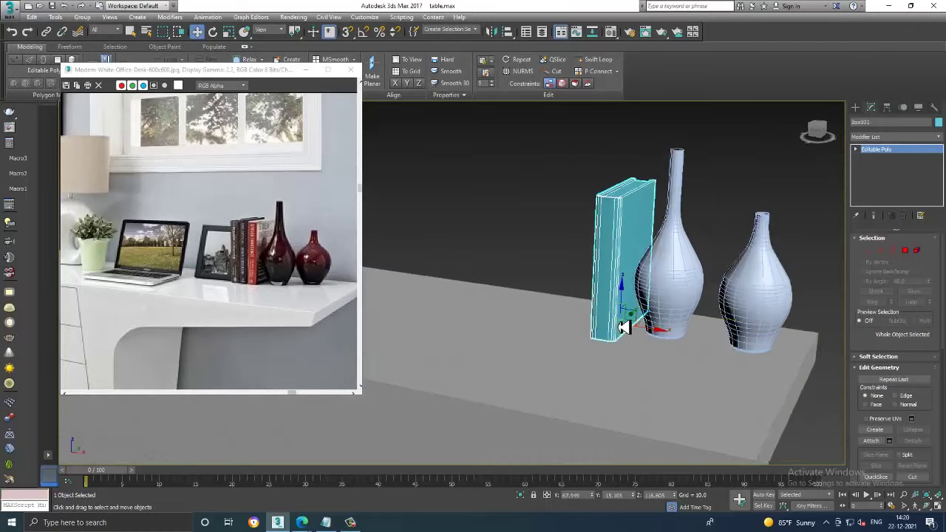
pyautogui.scroll(2, 649, 327)
pyautogui.scroll(2, 662, 316)
pyautogui.scroll(1, 662, 315)
pyautogui.scroll(-2, 672, 332)
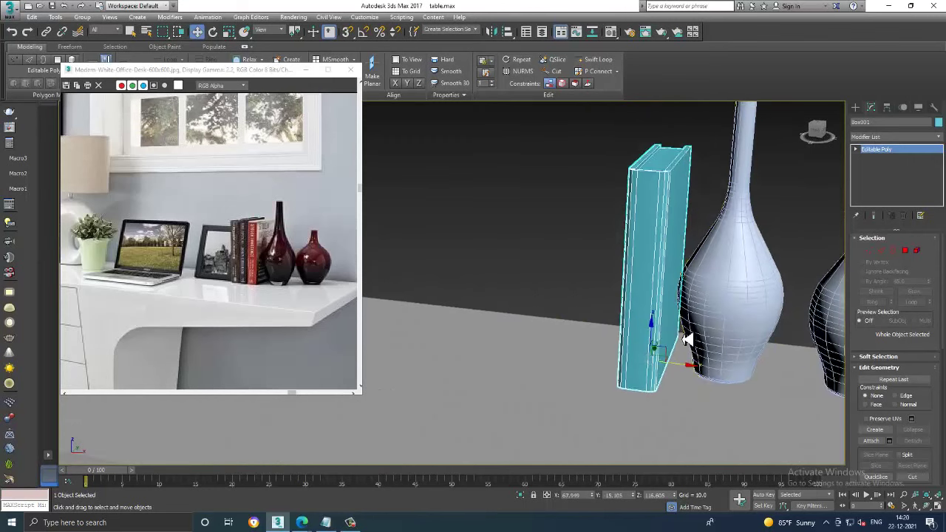
pyautogui.scroll(-1, 680, 340)
pyautogui.keyDown('shift'); pyautogui.moveTo(628, 392); pyautogui.dragTo(650, 393); pyautogui.keyUp('shift')
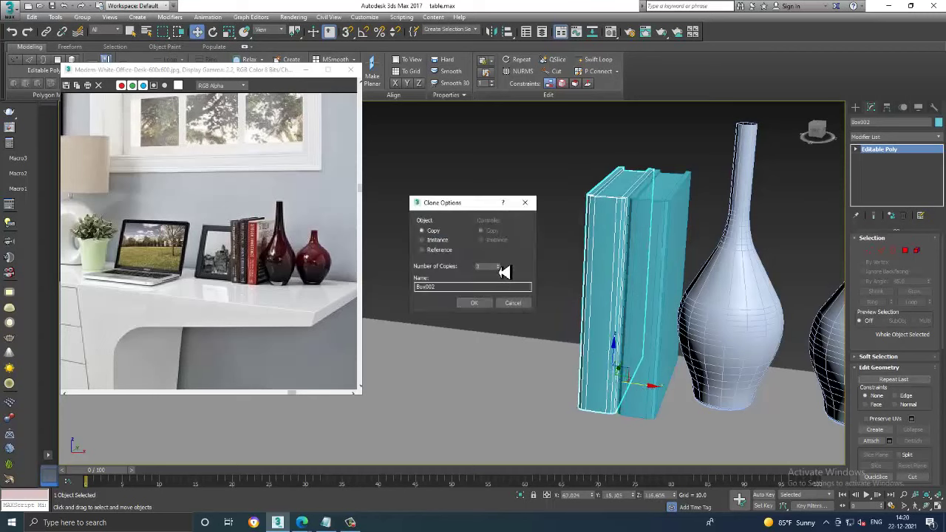
pyautogui.click(474, 302)
# In the Front view, select the four books and vases and move them left
pyautogui.click(464, 201)
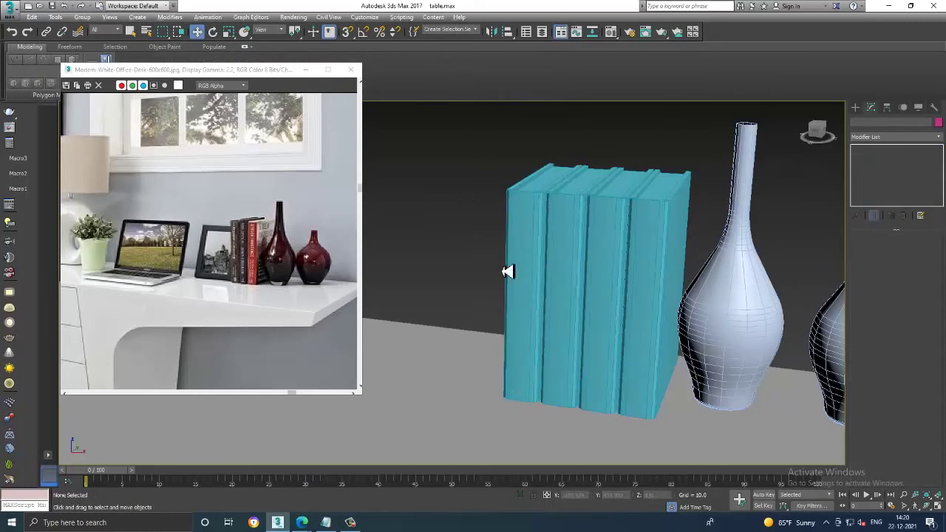
pyautogui.moveTo(548, 294)
pyautogui.keyDown('alt'); pyautogui.mouseDown(button='middle')
pyautogui.moveTo(596, 268)
pyautogui.moveTo(603, 278)
pyautogui.mouseUp(button='middle'); pyautogui.keyUp('alt')
pyautogui.keyDown('alt'); pyautogui.moveTo(518, 311); pyautogui.dragTo(641, 332, button='middle'); pyautogui.keyUp('alt')
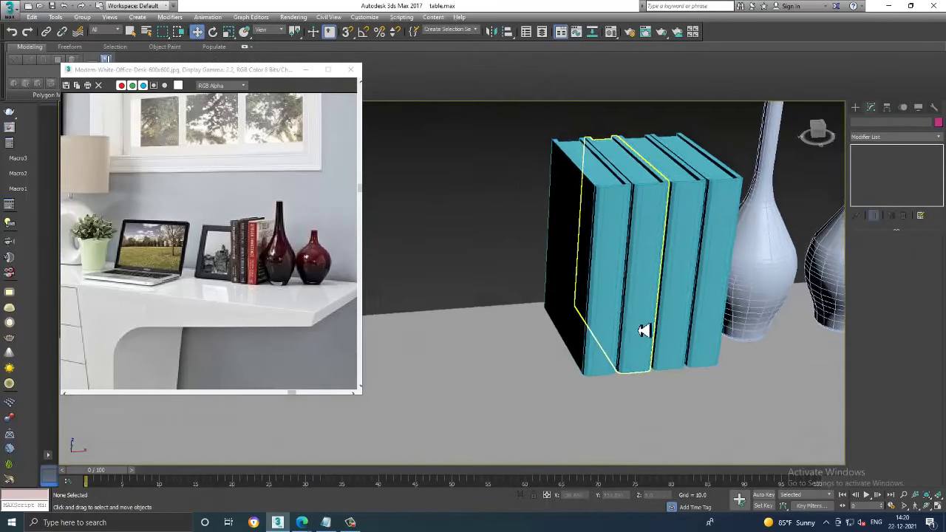
pyautogui.hotkey('alt', 'w')
pyautogui.hotkey('alt', 'w')
pyautogui.scroll(3, 651, 226)
pyautogui.scroll(-5, 708, 274)
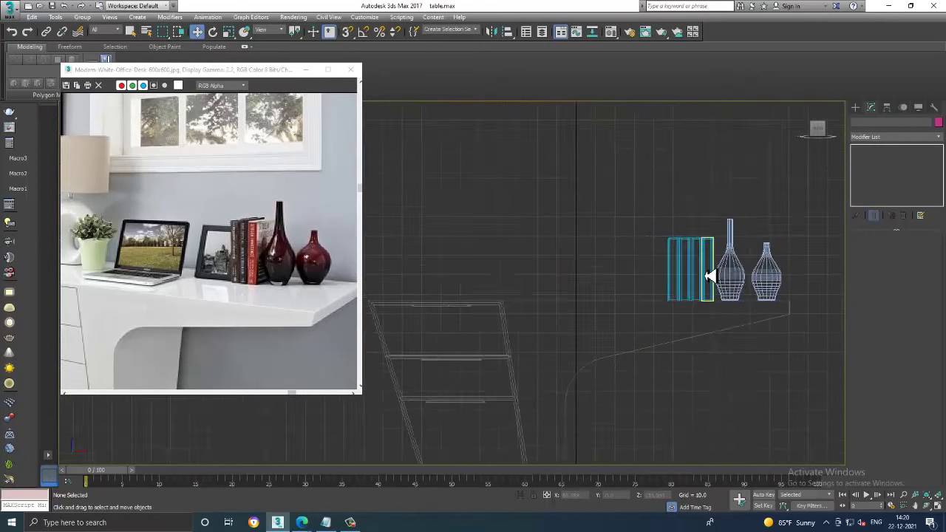
pyautogui.scroll(1, 669, 272)
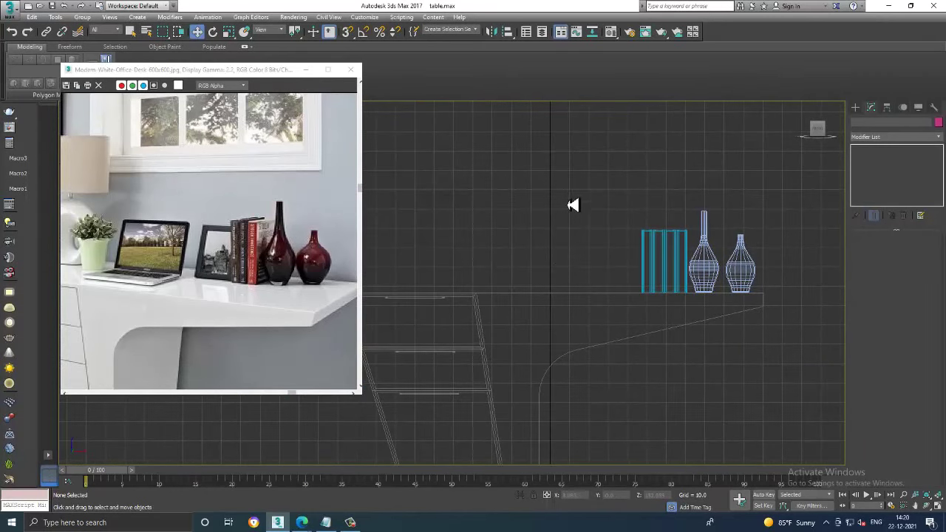
pyautogui.moveTo(777, 276); pyautogui.dragTo(777, 277)
pyautogui.moveTo(714, 268); pyautogui.dragTo(678, 268)
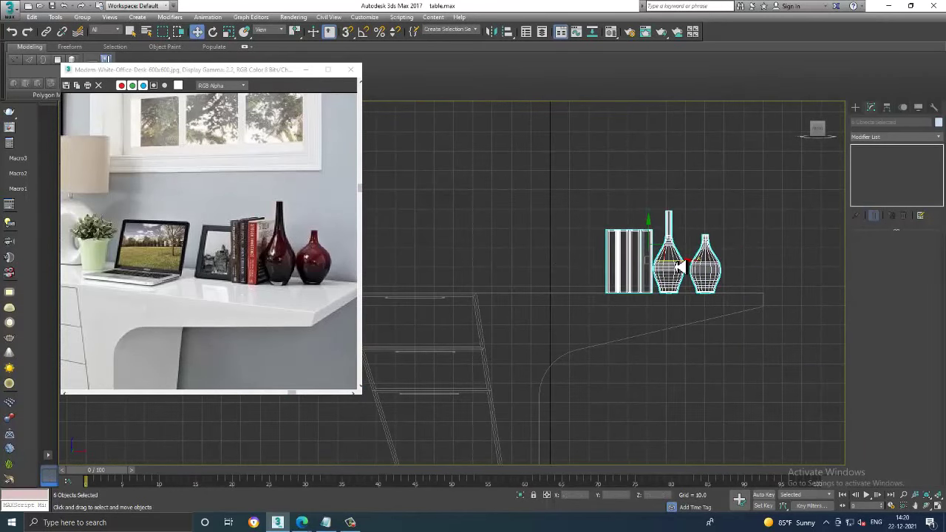
# Draw a thin upright Box005 in the Front view left of the books
pyautogui.click(773, 230)
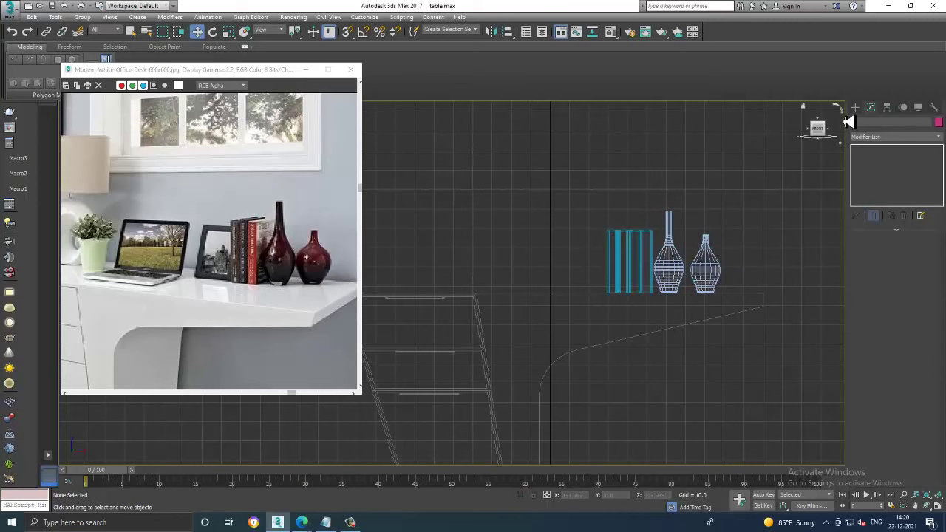
pyautogui.click(855, 107)
pyautogui.click(875, 167)
pyautogui.scroll(2, 569, 236)
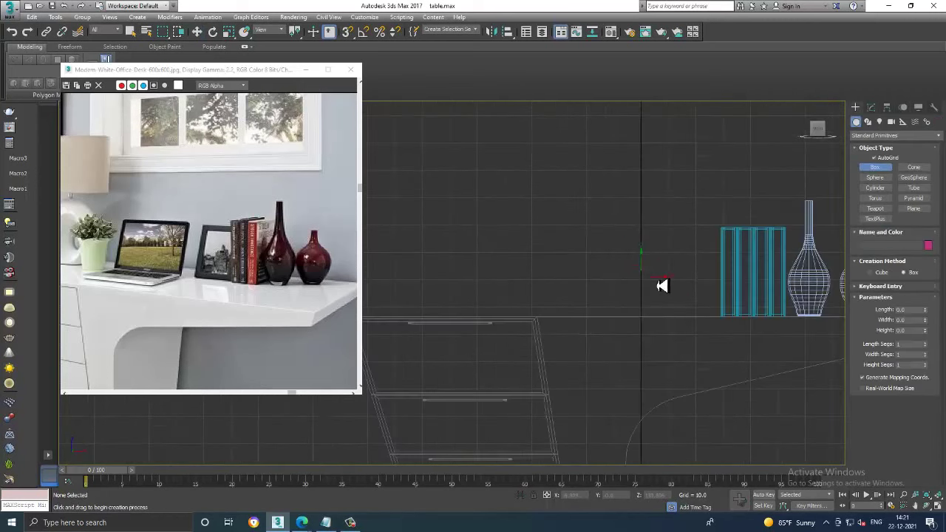
pyautogui.moveTo(657, 233); pyautogui.dragTo(715, 316)
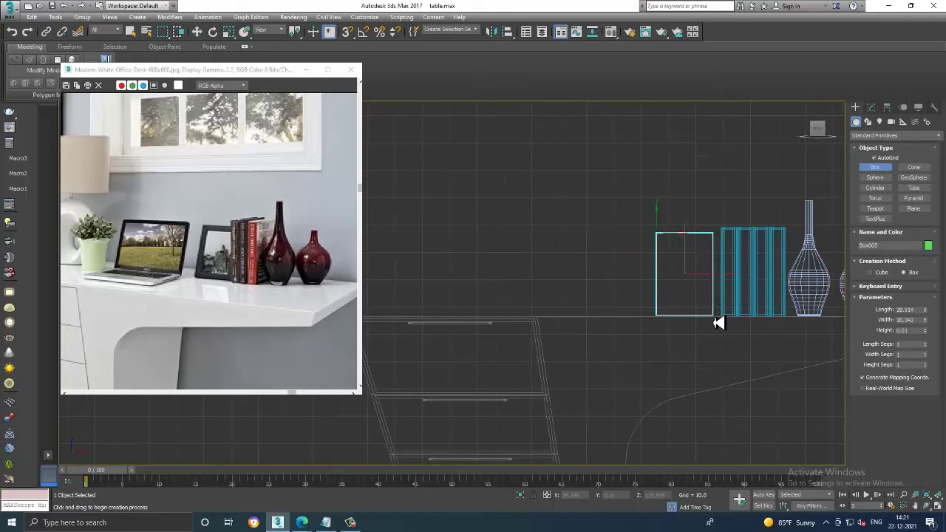
pyautogui.click(764, 377)
# Maximise the Perspective view zoomed on Box005 and bring up its right-click menu
pyautogui.hotkey('alt', 'w')
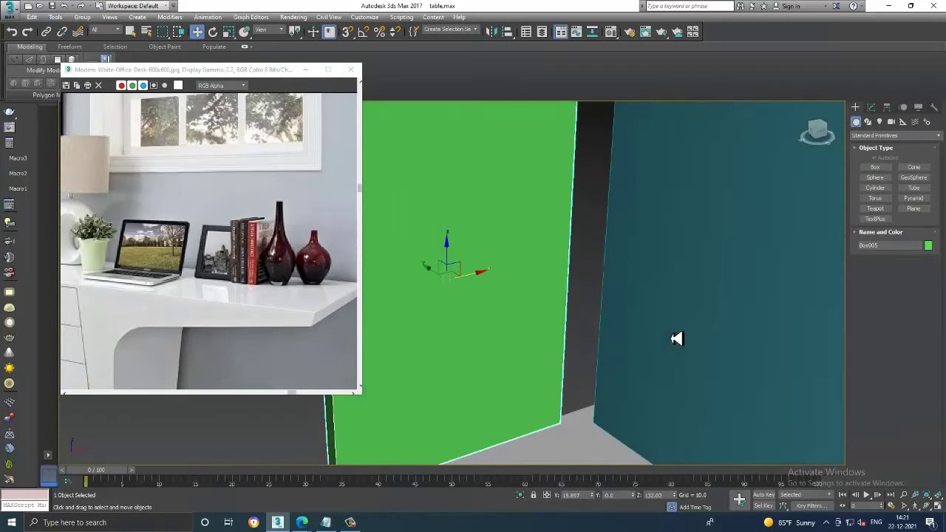
pyautogui.hotkey('alt', 'w')
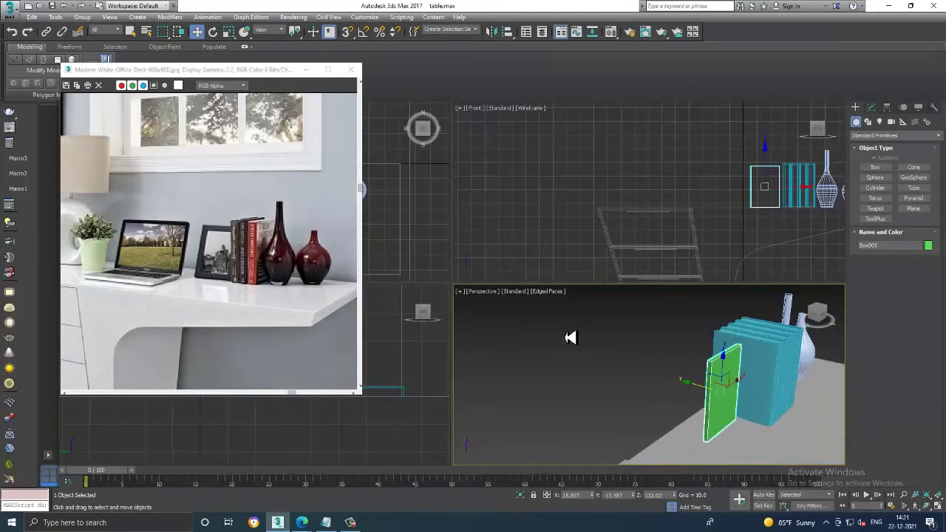
pyautogui.scroll(3, 709, 363)
pyautogui.hotkey('alt', 'w')
pyautogui.scroll(4, 687, 355)
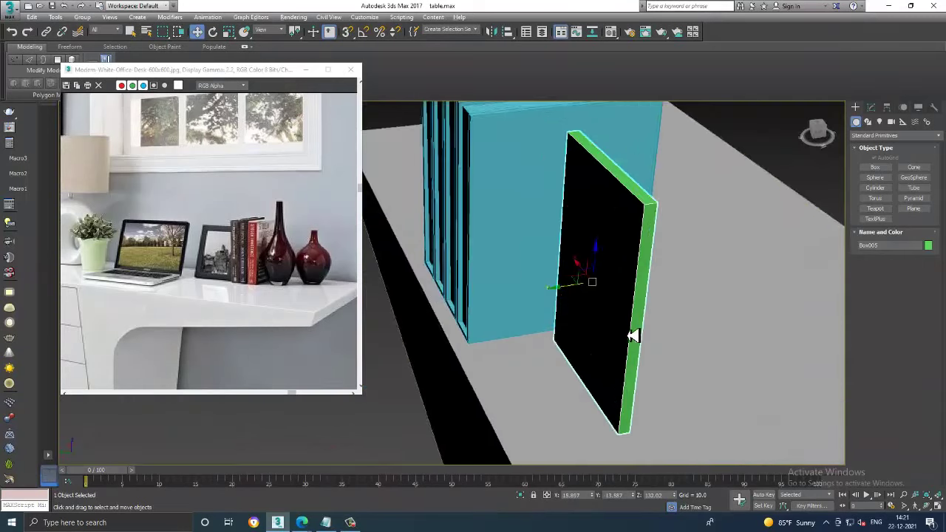
pyautogui.scroll(3, 633, 334)
pyautogui.scroll(3, 621, 311)
pyautogui.scroll(2, 627, 308)
pyautogui.scroll(-2, 633, 298)
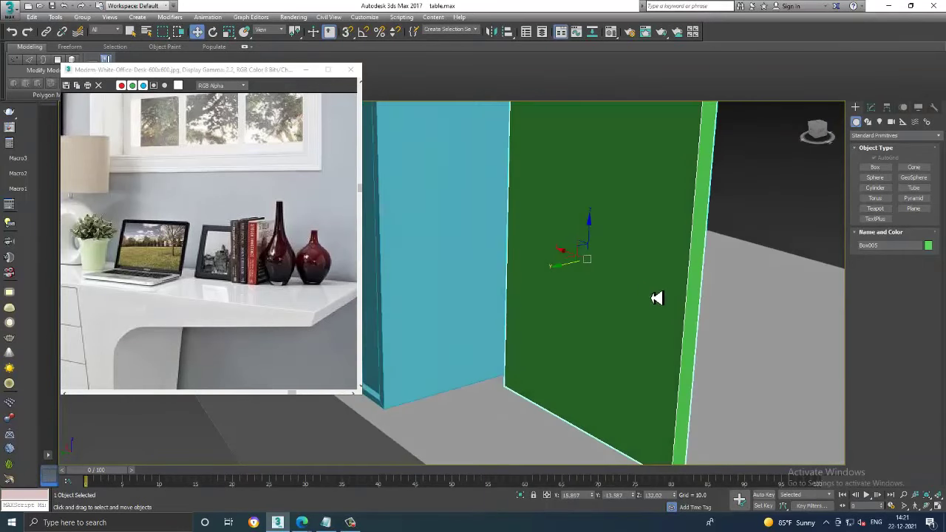
pyautogui.rightClick(630, 214)
# Convert Box005 to Editable Poly and inset its front face for a border
pyautogui.click(768, 316)
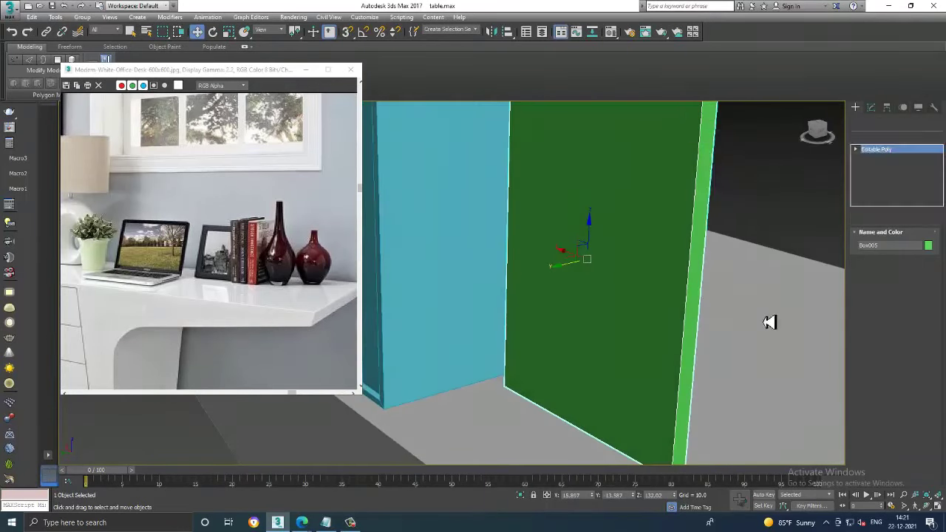
pyautogui.keyDown('alt'); pyautogui.moveTo(768, 321); pyautogui.dragTo(598, 283, button='middle'); pyautogui.keyUp('alt')
pyautogui.press('4')
pyautogui.click(636, 244)
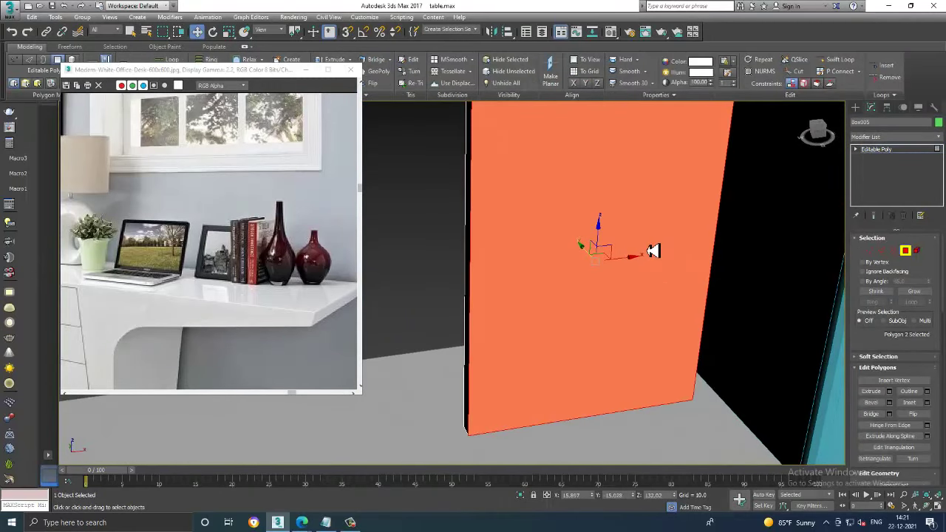
pyautogui.click(927, 402)
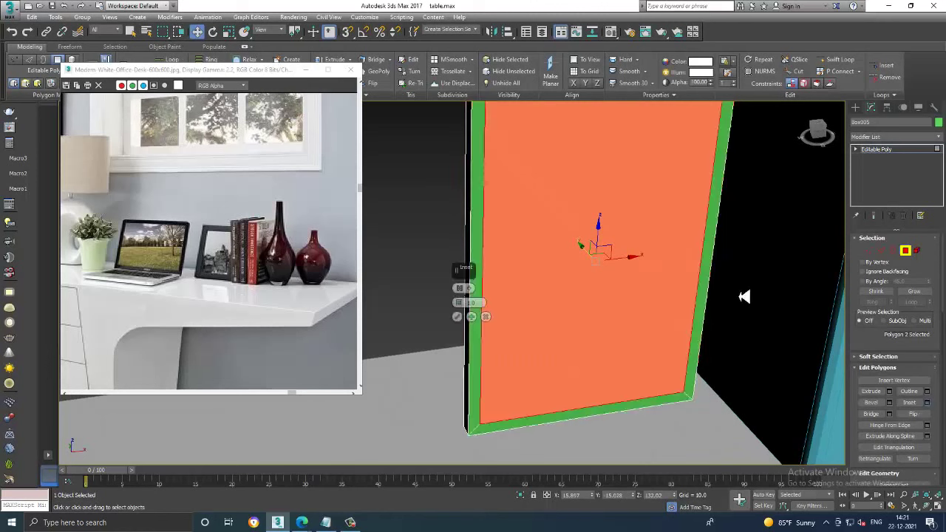
pyautogui.click(457, 317)
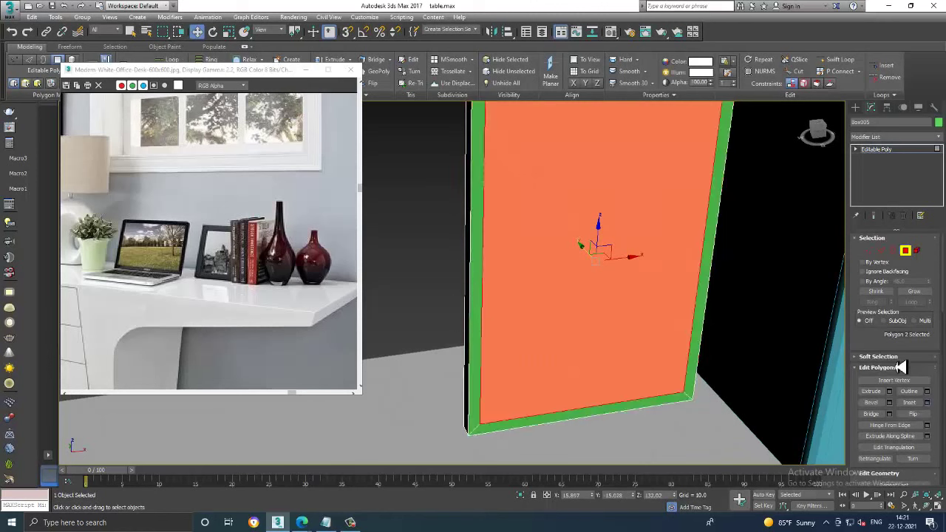
# Extrude the inset front face inward (about -0.498) and leave Polygon mode
pyautogui.click(887, 392)
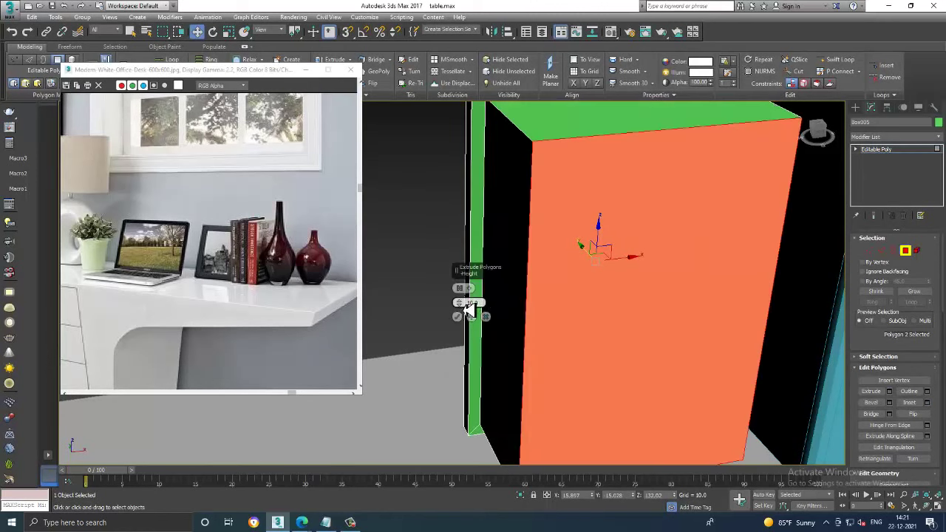
pyautogui.moveTo(484, 301); pyautogui.dragTo(492, 360)
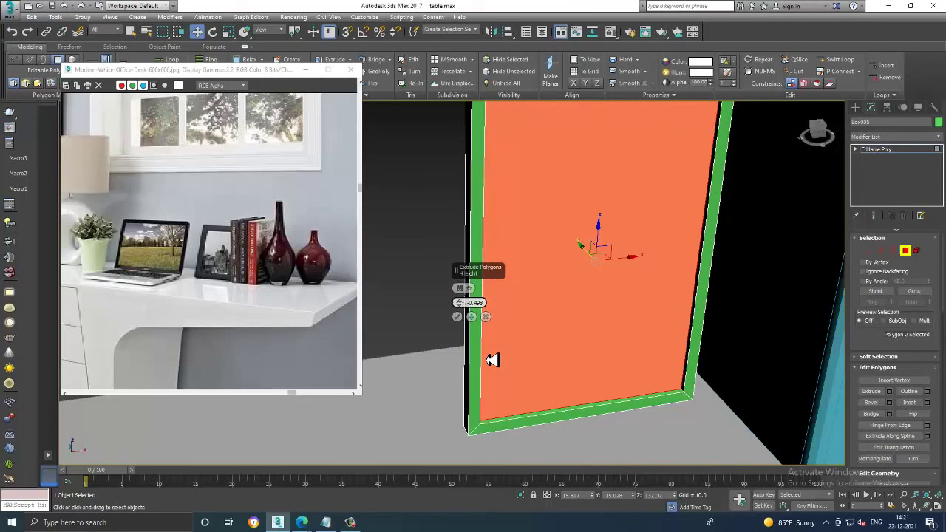
pyautogui.click(457, 317)
pyautogui.click(887, 149)
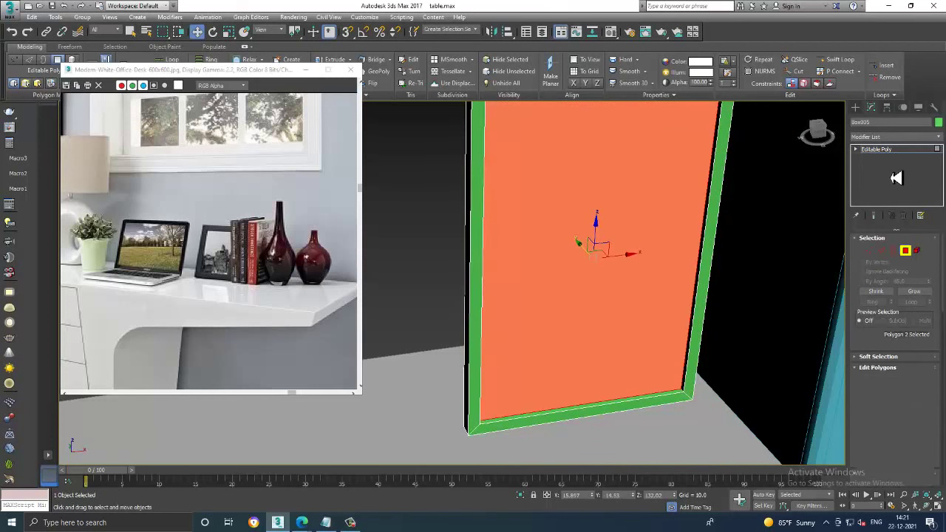
pyautogui.hotkey('alt', 'w')
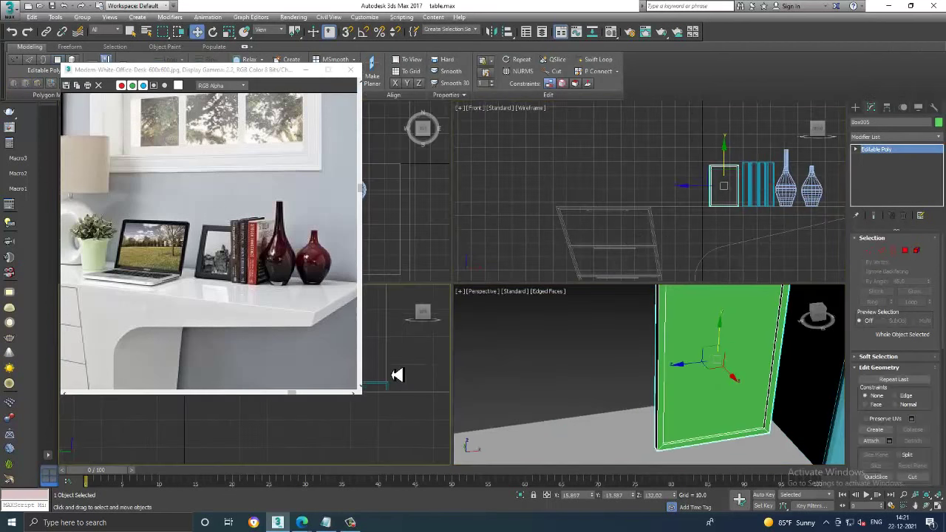
# Tilt the frame board at an angle in the maximised Front view
pyautogui.hotkey('alt', 'w')
pyautogui.scroll(-4, 518, 303)
pyautogui.scroll(-4, 580, 325)
pyautogui.scroll(4, 586, 323)
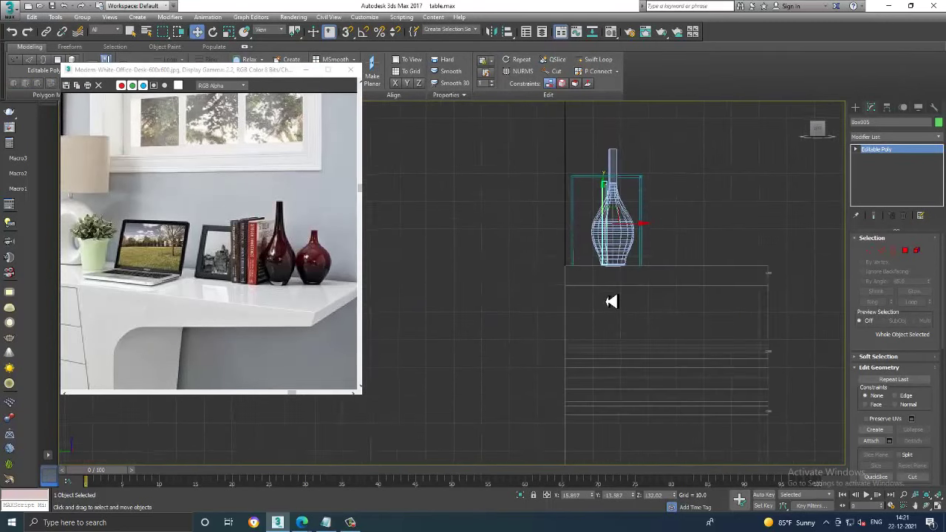
pyautogui.scroll(3, 594, 310)
pyautogui.scroll(3, 598, 222)
pyautogui.press('e')
pyautogui.moveTo(606, 220); pyautogui.dragTo(578, 222)
pyautogui.press('w')
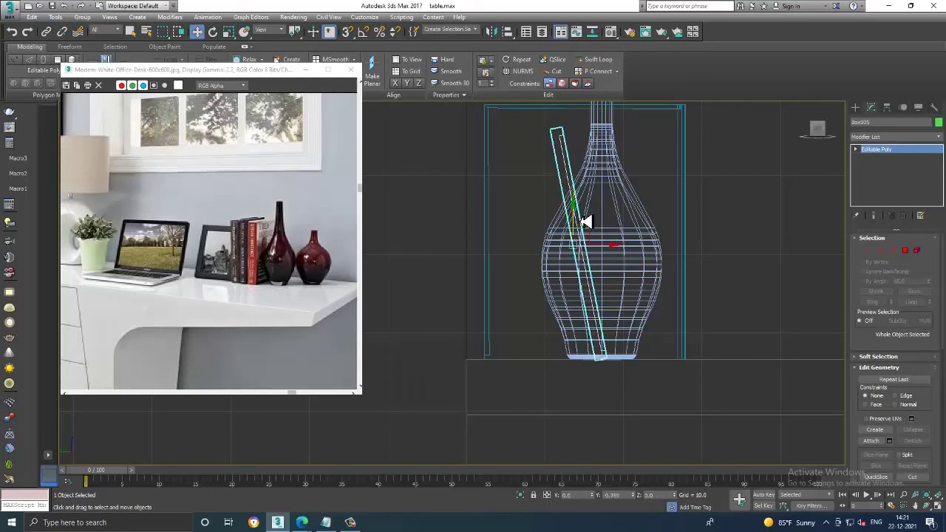
# Draw a closed four-point Line008 stand outline at the frame's base
pyautogui.click(856, 108)
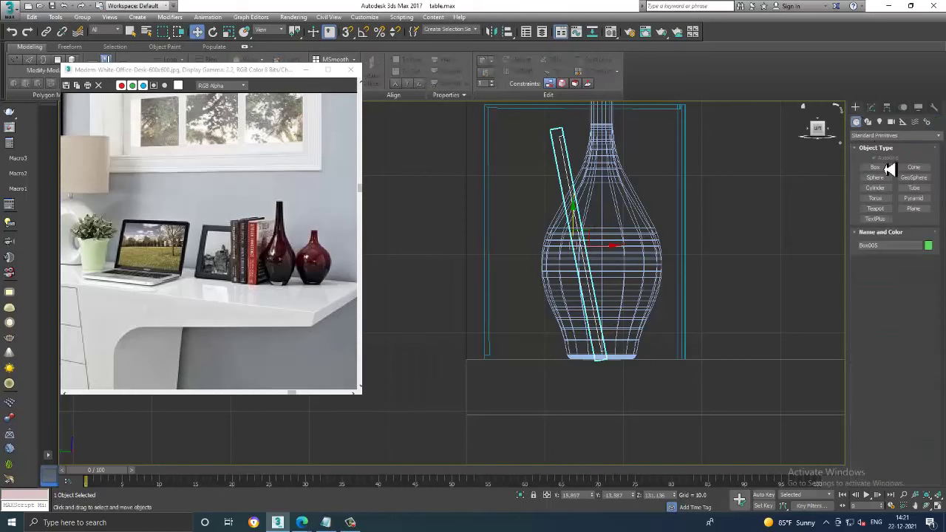
pyautogui.click(868, 122)
pyautogui.click(875, 175)
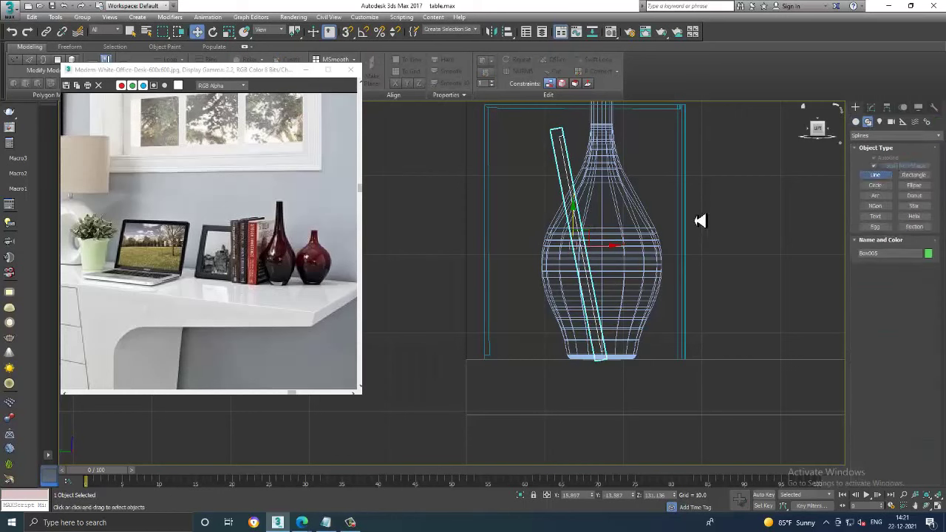
pyautogui.click(602, 370)
pyautogui.rightClick(768, 301)
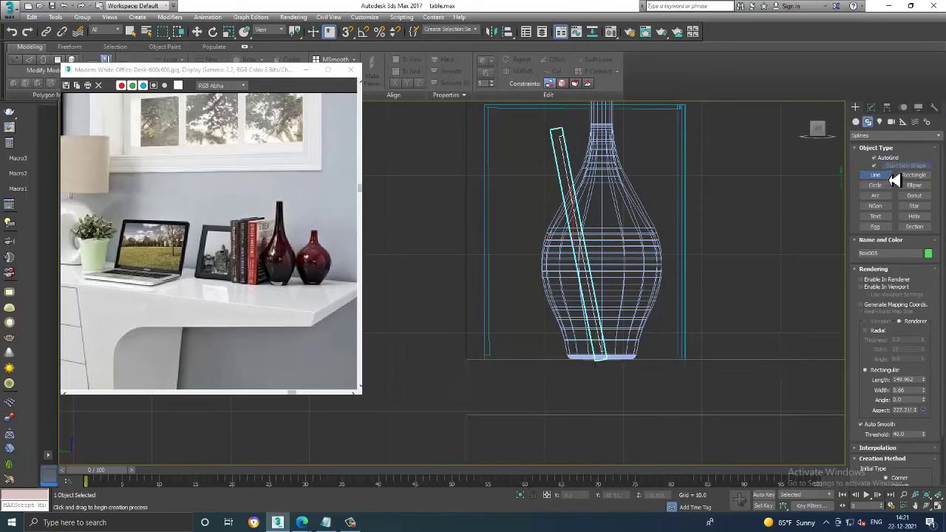
pyautogui.click(596, 361)
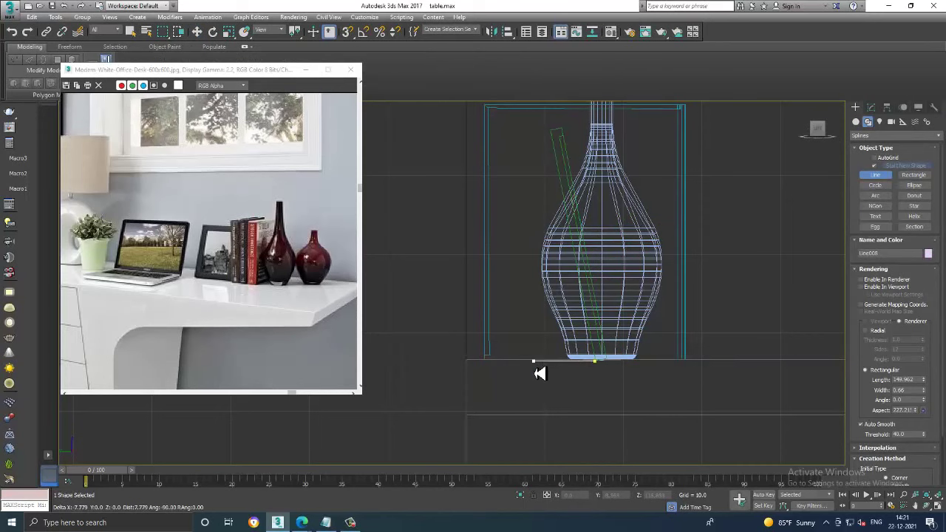
pyautogui.click(507, 362)
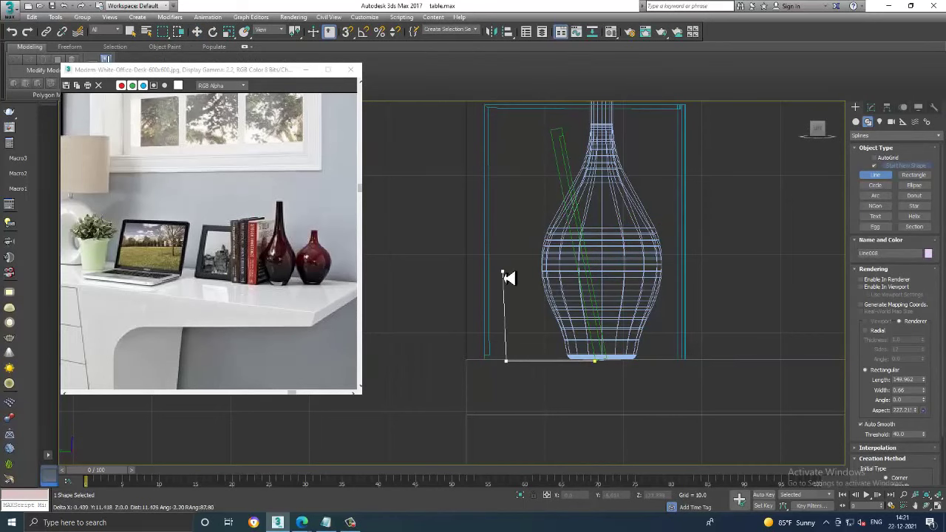
pyautogui.click(504, 267)
pyautogui.click(566, 215)
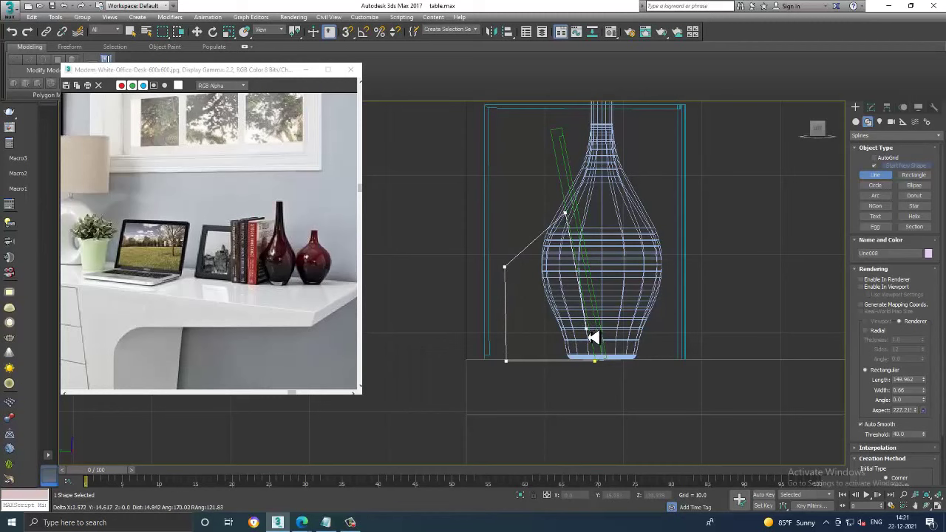
pyautogui.click(595, 362)
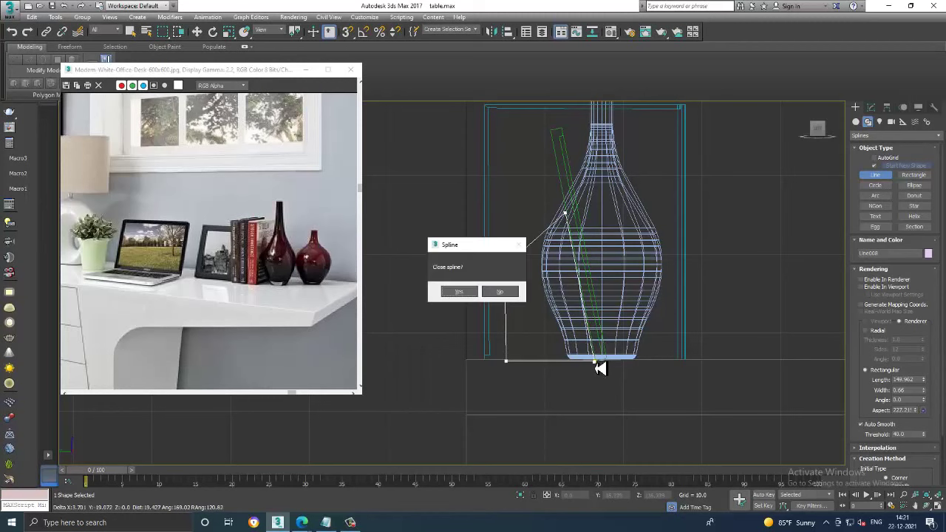
pyautogui.click(465, 295)
pyautogui.press('w')
pyautogui.hotkey('alt', 'w')
pyautogui.hotkey('alt', 'w')
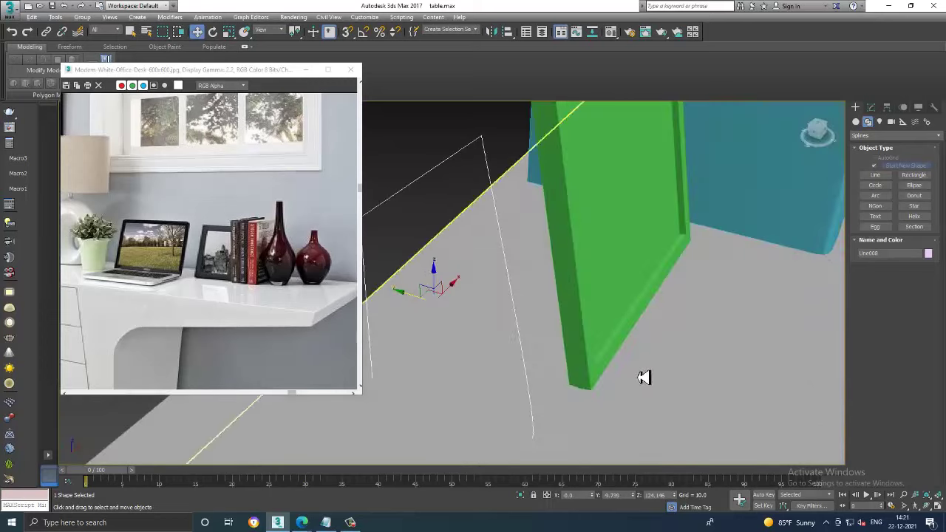
# Add an Extrude modifier to Line008 with Amount 1
pyautogui.keyDown('alt'); pyautogui.moveTo(643, 396); pyautogui.dragTo(869, 147, button='middle'); pyautogui.keyUp('alt')
pyautogui.click(871, 109)
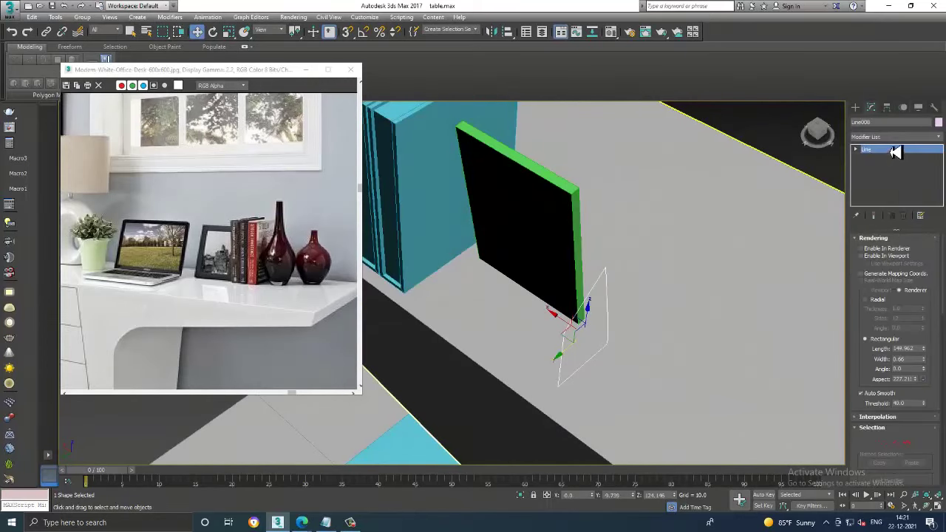
pyautogui.click(896, 136)
pyautogui.press('e')
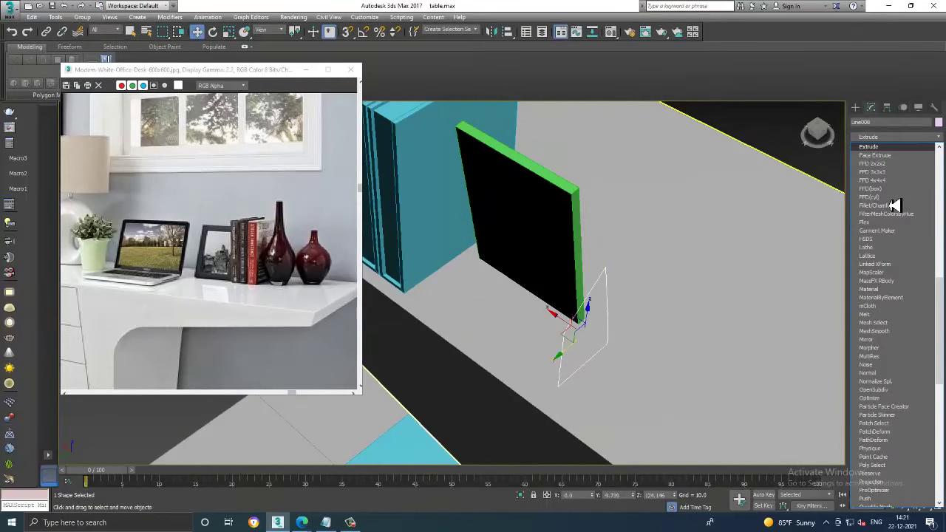
pyautogui.press('Return')
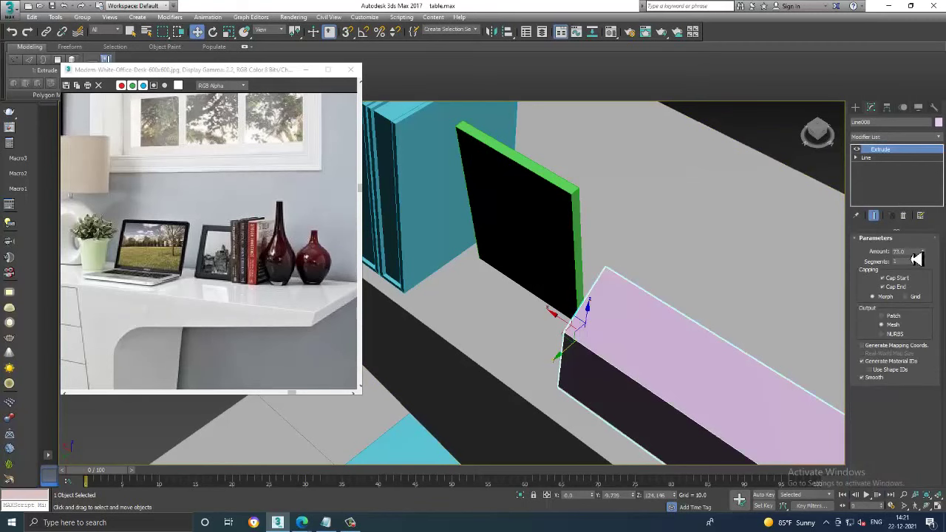
pyautogui.click(914, 254)
pyautogui.write('1')
pyautogui.press('Return')
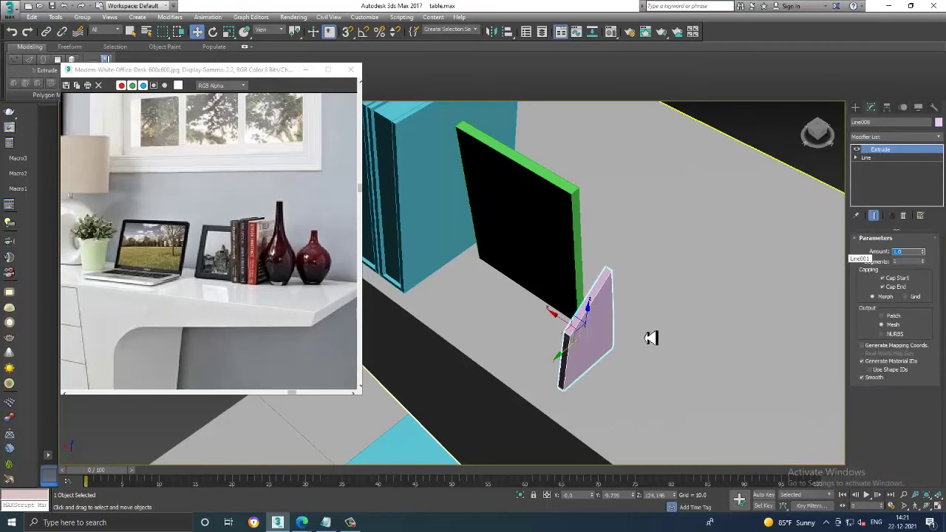
# Position the stand slab against the frame board and adjust its thickness
pyautogui.keyDown('alt'); pyautogui.moveTo(602, 316); pyautogui.dragTo(570, 333, button='middle'); pyautogui.keyUp('alt')
pyautogui.moveTo(570, 333); pyautogui.dragTo(455, 323)
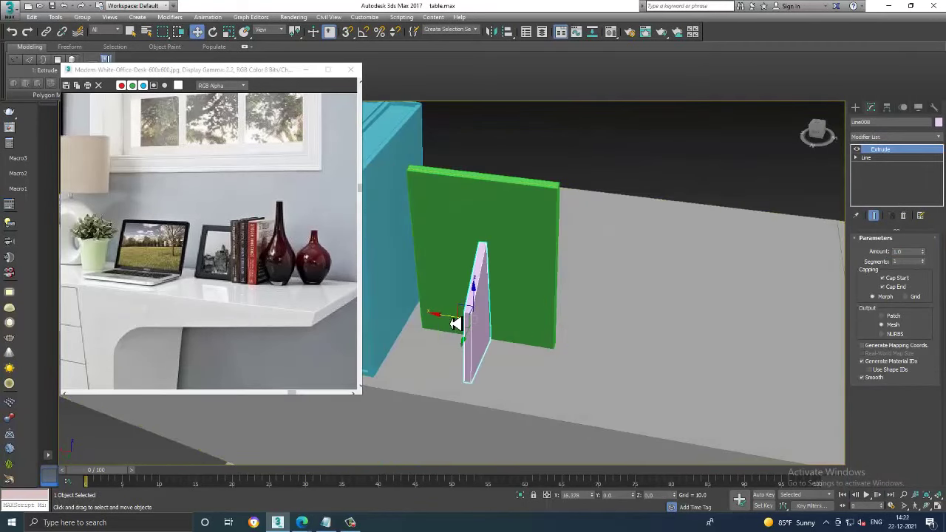
pyautogui.moveTo(455, 323)
pyautogui.keyDown('alt'); pyautogui.mouseDown(button='middle')
pyautogui.moveTo(594, 264)
pyautogui.moveTo(539, 253)
pyautogui.mouseUp(button='middle'); pyautogui.keyUp('alt')
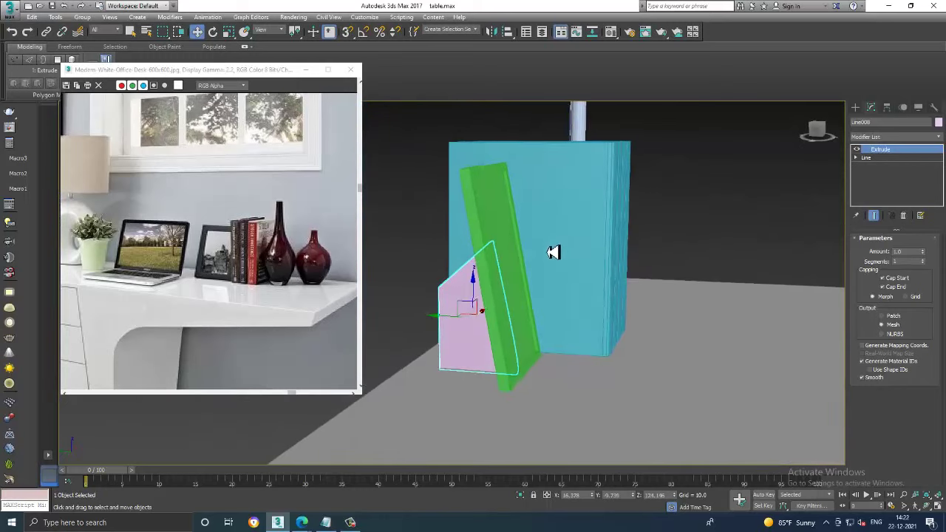
pyautogui.click(907, 252)
pyautogui.write('0.4')
pyautogui.press('Return')
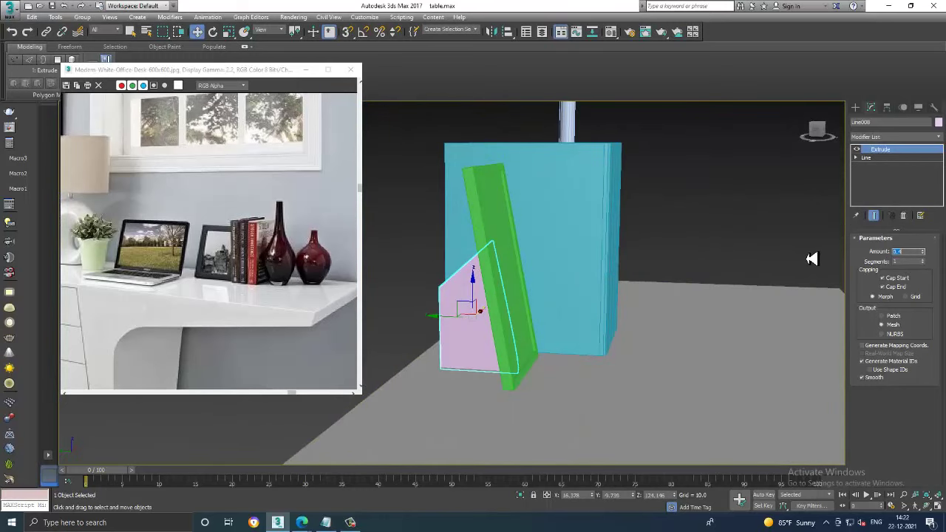
# Set the frame, books, vases and table Object Color to white
pyautogui.moveTo(640, 265)
pyautogui.keyDown('alt'); pyautogui.mouseDown(button='middle')
pyautogui.moveTo(621, 296)
pyautogui.moveTo(528, 268)
pyautogui.moveTo(478, 271)
pyautogui.moveTo(544, 298)
pyautogui.mouseUp(button='middle'); pyautogui.keyUp('alt')
pyautogui.scroll(-3, 543, 299)
pyautogui.scroll(-2, 544, 303)
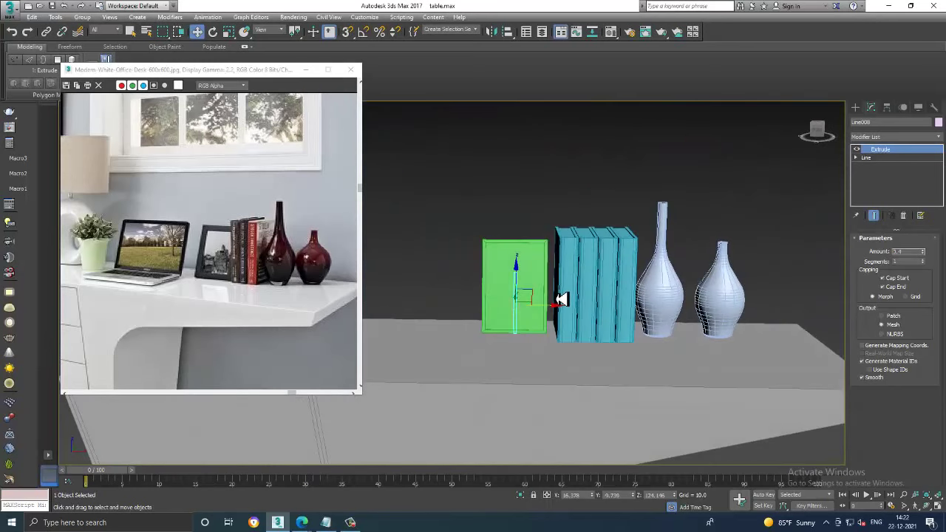
pyautogui.moveTo(474, 234); pyautogui.dragTo(938, 377)
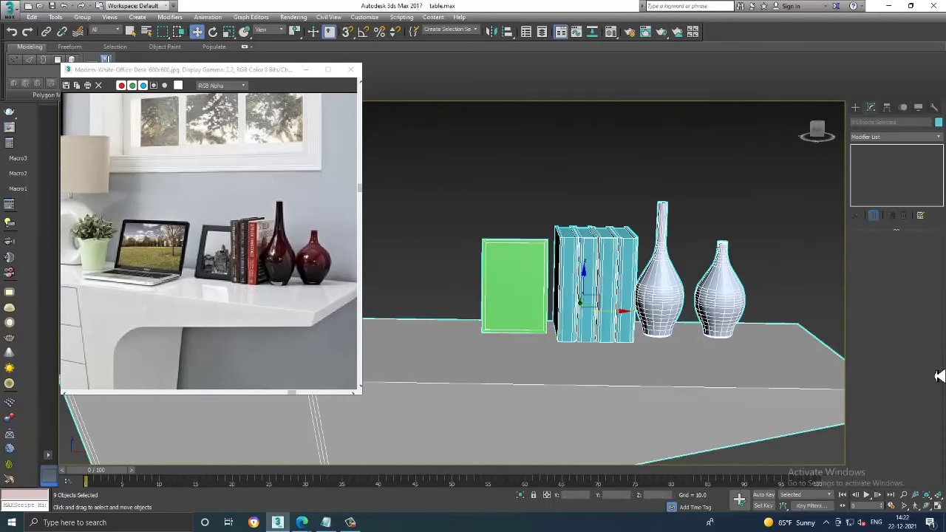
pyautogui.click(939, 122)
pyautogui.click(543, 314)
pyautogui.click(638, 173)
pyautogui.scroll(1, 572, 209)
pyautogui.moveTo(153, 276); pyautogui.dragTo(216, 271, button='middle')
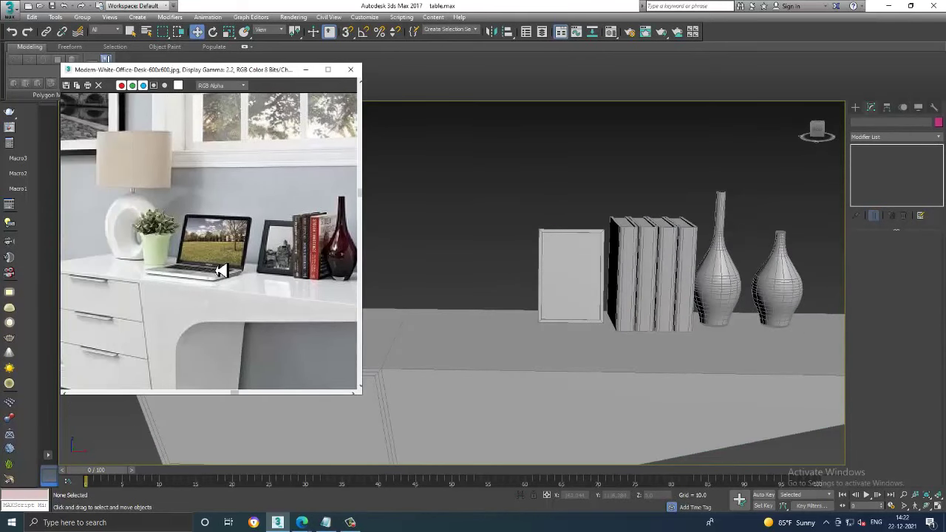
pyautogui.scroll(1, 650, 268)
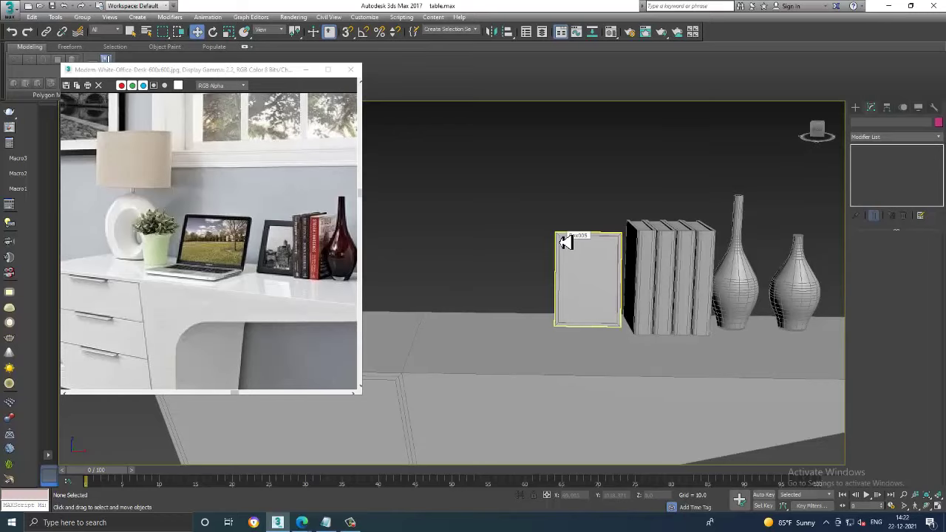
# In the maximized Left view, draw an L-shaped line beside the picture frame
pyautogui.hotkey('alt', 'w')
pyautogui.click(401, 348)
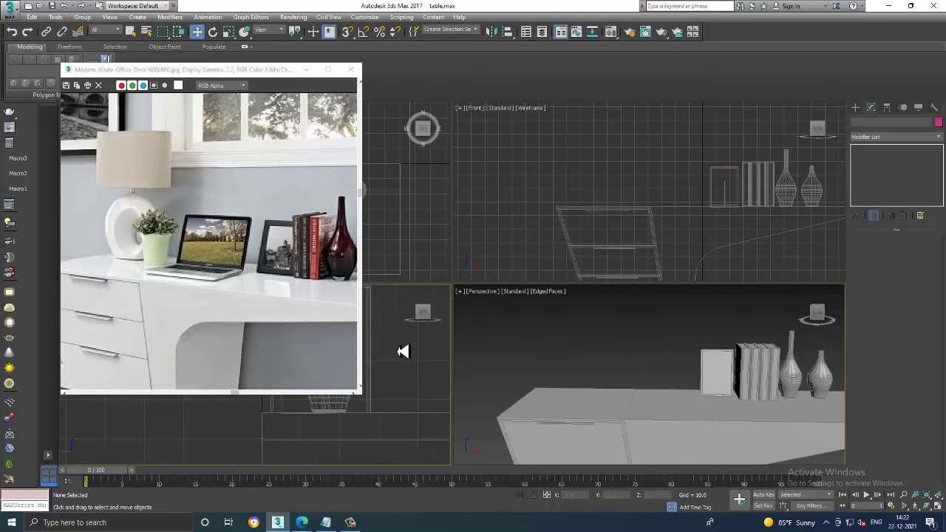
pyautogui.hotkey('alt', 'w')
pyautogui.scroll(-3, 488, 314)
pyautogui.scroll(-2, 517, 311)
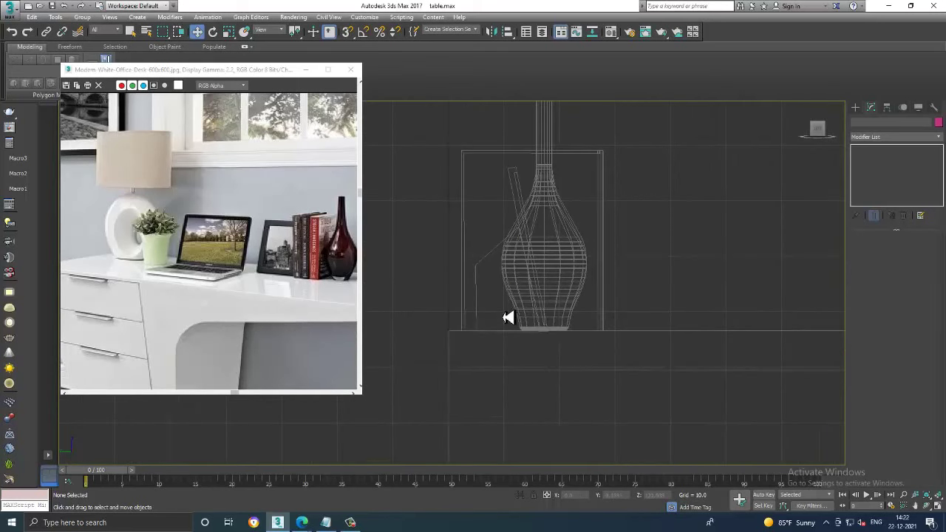
pyautogui.click(856, 108)
pyautogui.click(875, 175)
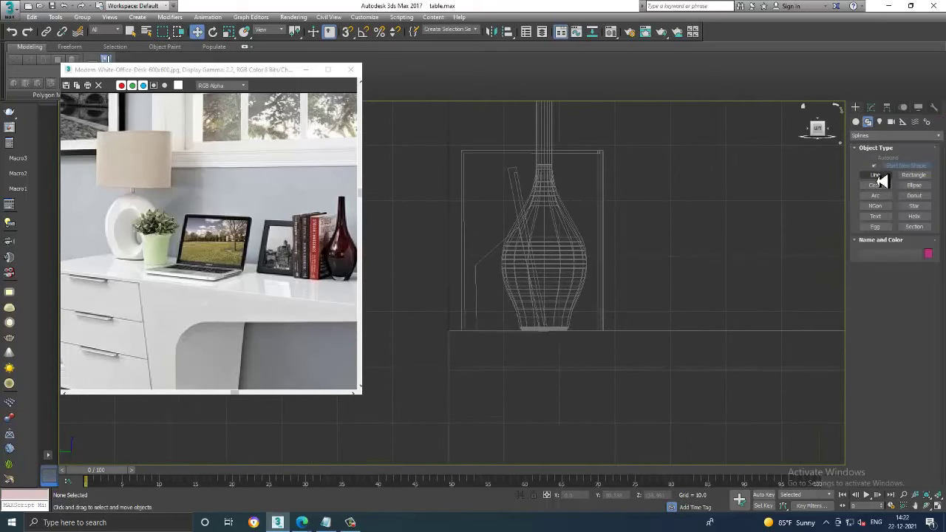
pyautogui.click(478, 173)
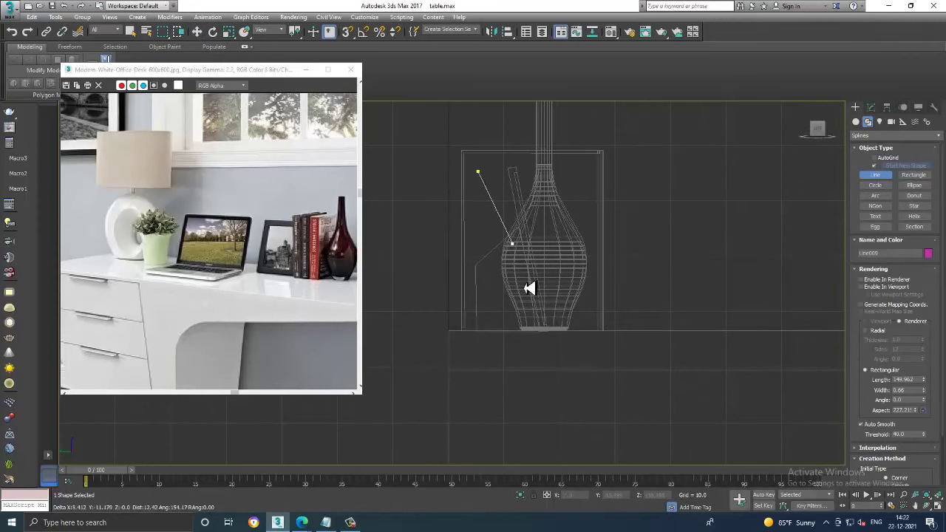
pyautogui.click(518, 330)
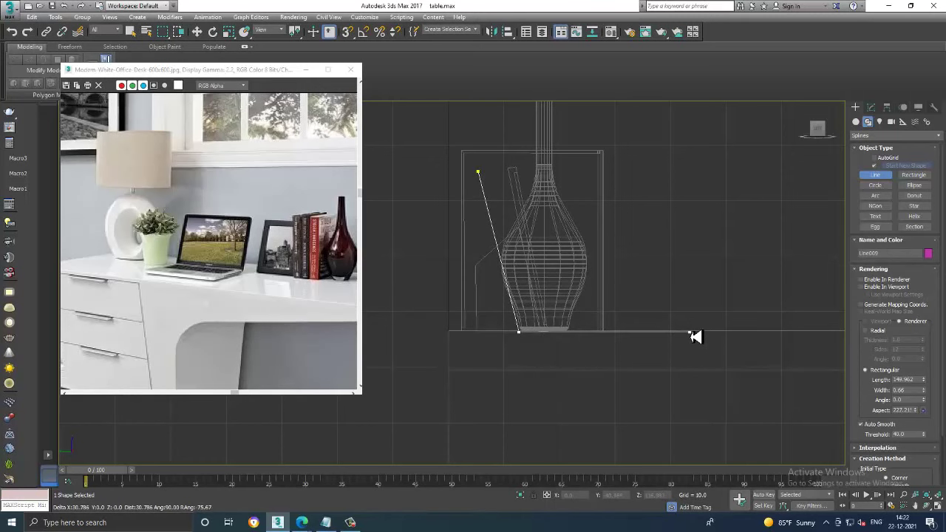
pyautogui.rightClick(690, 332)
# At Spline level, outline the L-shaped line into a thin double-walled profile
pyautogui.hotkey('alt', 'w')
pyautogui.hotkey('alt', 'w')
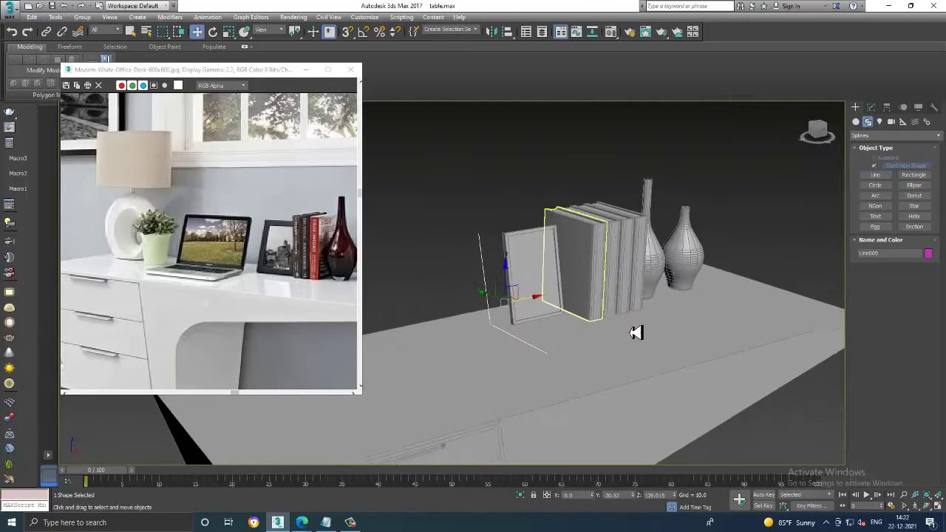
pyautogui.keyDown('alt'); pyautogui.moveTo(636, 333); pyautogui.dragTo(598, 306, button='middle'); pyautogui.keyUp('alt')
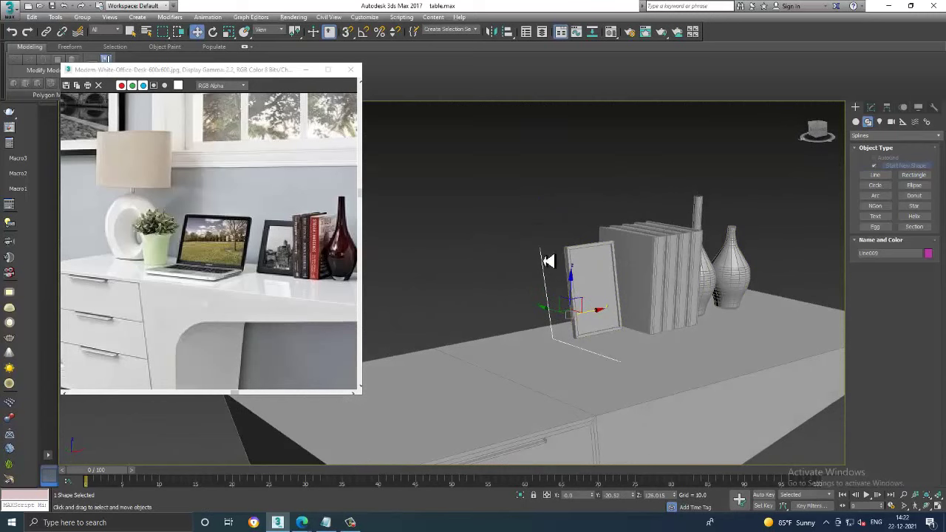
pyautogui.keyDown('alt'); pyautogui.moveTo(548, 261); pyautogui.dragTo(619, 296, button='middle'); pyautogui.keyUp('alt')
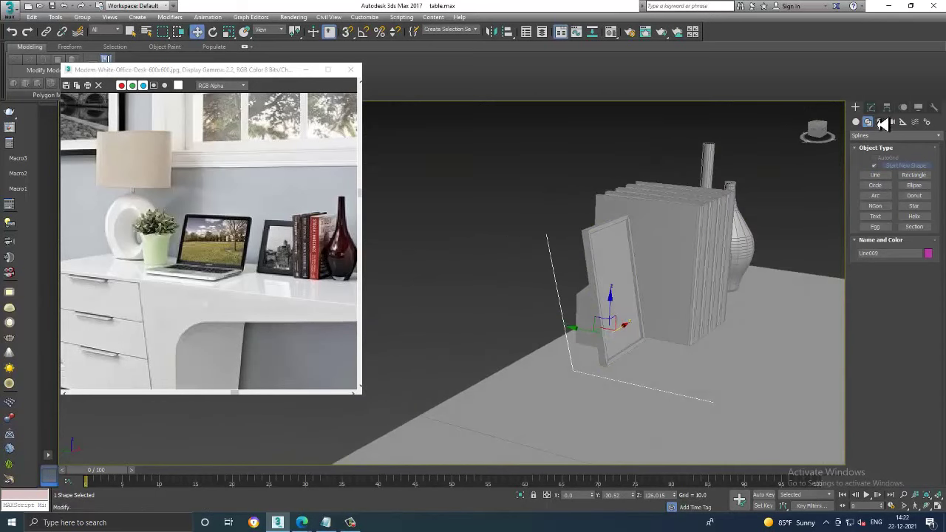
pyautogui.click(872, 108)
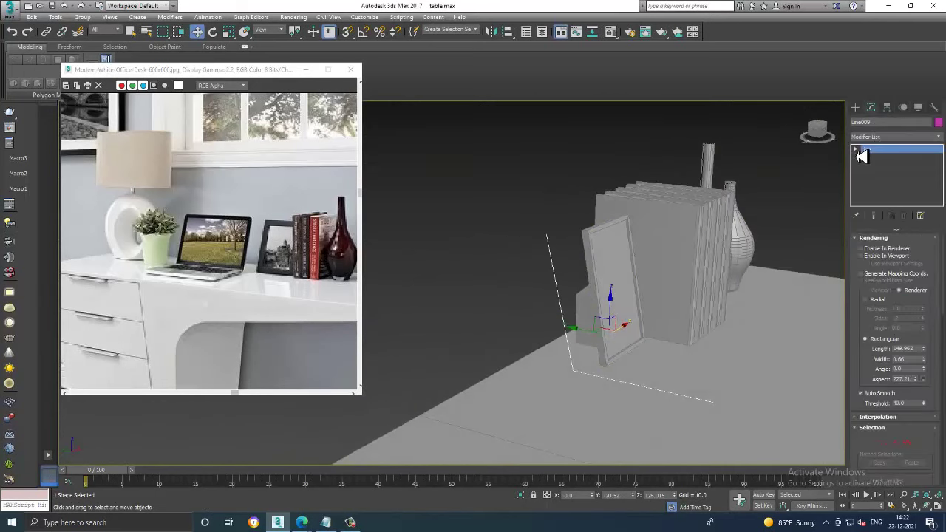
pyautogui.click(857, 149)
pyautogui.click(883, 176)
pyautogui.click(563, 293)
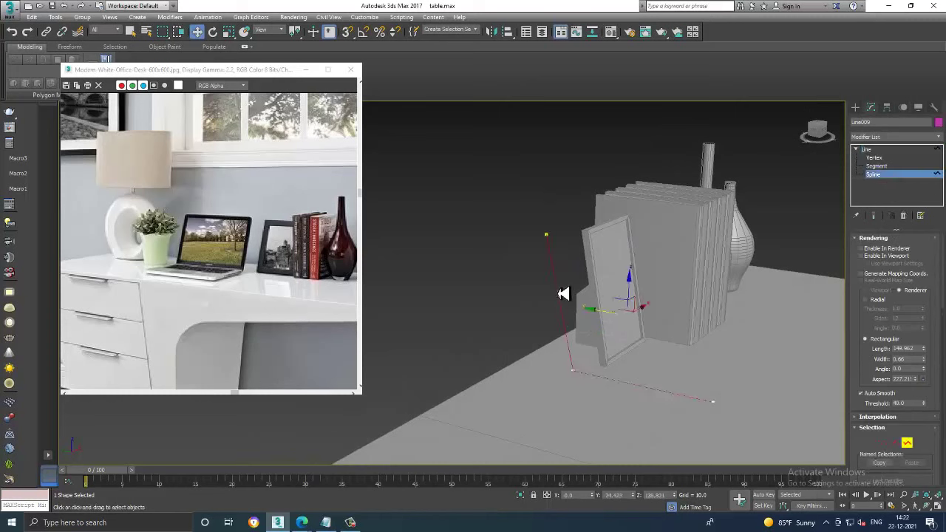
pyautogui.moveTo(873, 397); pyautogui.dragTo(913, 131)
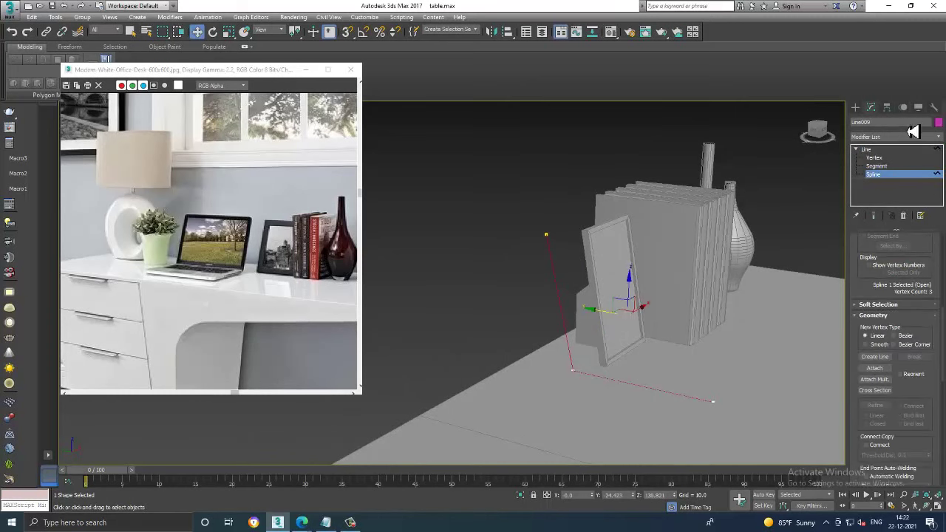
pyautogui.moveTo(925, 411); pyautogui.dragTo(920, 316)
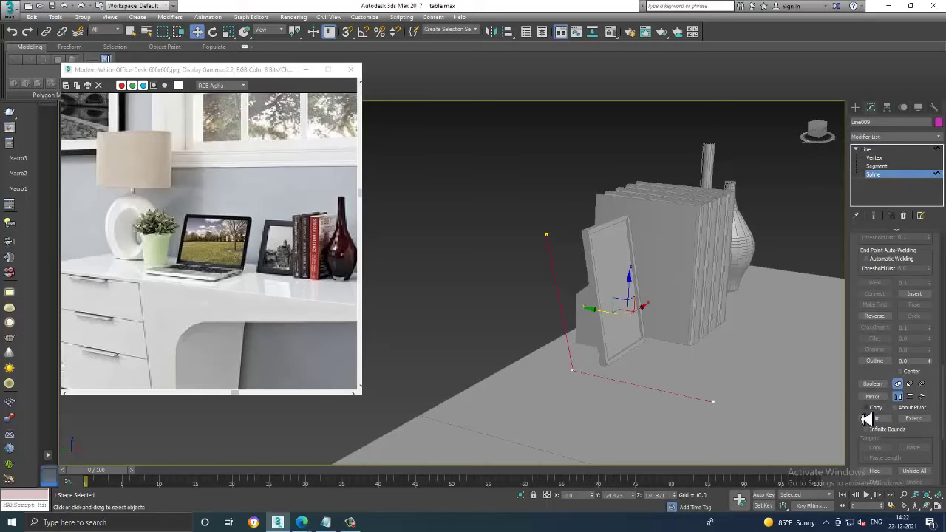
pyautogui.click(885, 370)
pyautogui.moveTo(577, 379); pyautogui.dragTo(586, 379)
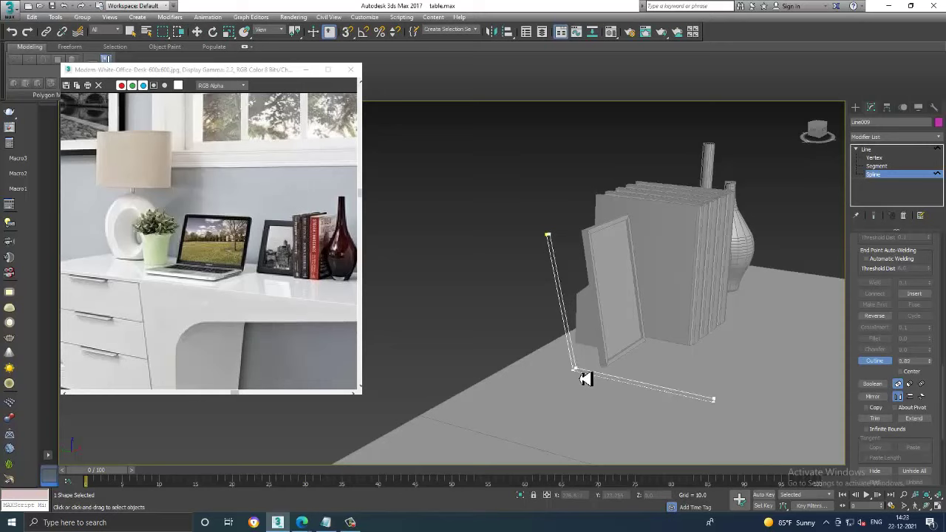
# Add an Extrude modifier to the outlined line with Amount about 43.4
pyautogui.click(868, 149)
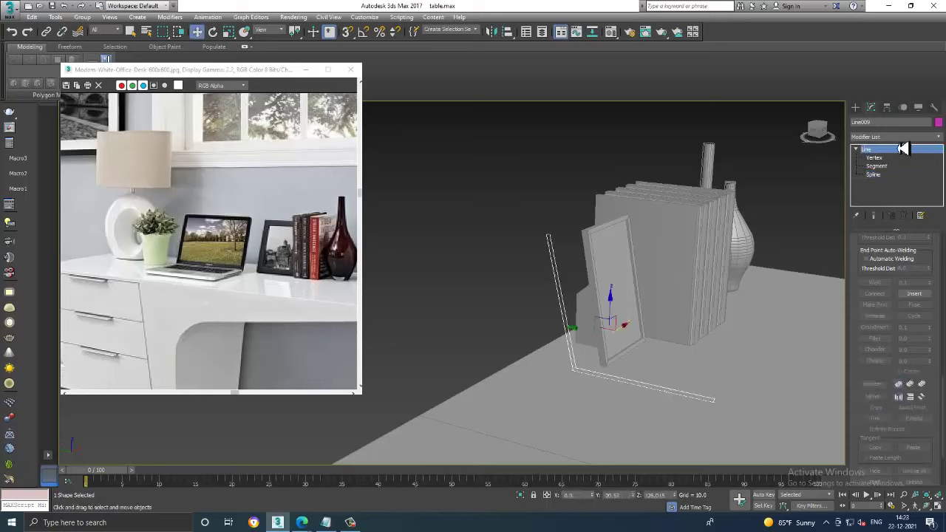
pyautogui.click(894, 137)
pyautogui.write('ex')
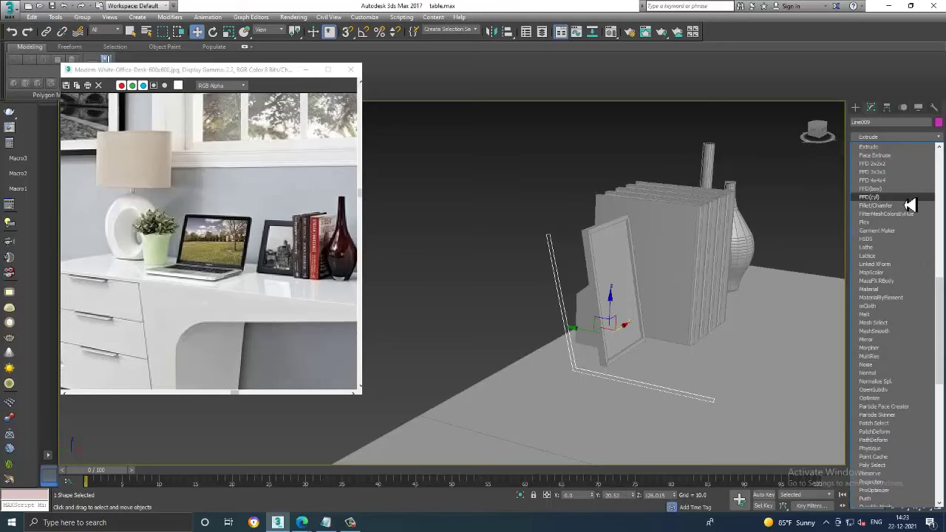
pyautogui.click(908, 148)
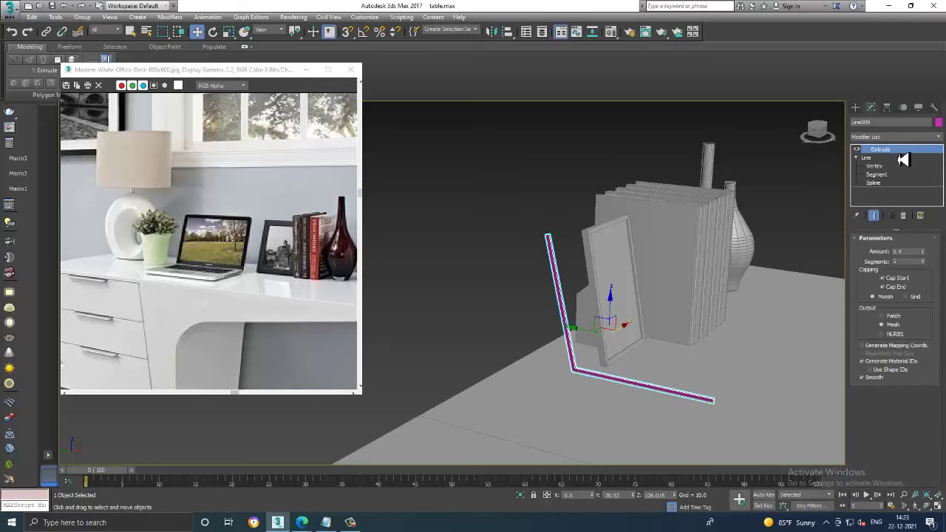
pyautogui.moveTo(923, 253); pyautogui.dragTo(917, 211)
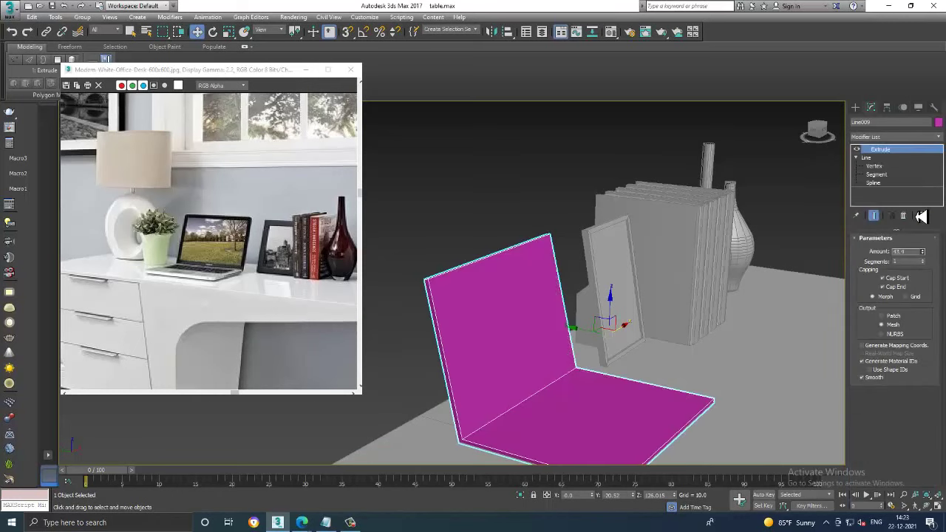
pyautogui.keyDown('alt'); pyautogui.moveTo(667, 284); pyautogui.dragTo(616, 285, button='middle'); pyautogui.keyUp('alt')
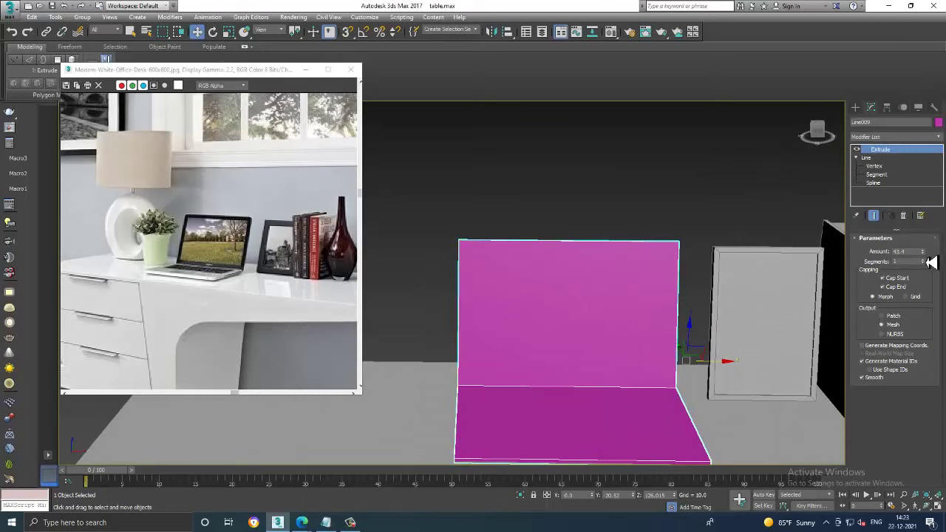
pyautogui.moveTo(924, 254); pyautogui.dragTo(928, 261)
pyautogui.moveTo(543, 334)
pyautogui.keyDown('alt'); pyautogui.mouseDown(button='middle')
pyautogui.moveTo(600, 342)
pyautogui.moveTo(623, 296)
pyautogui.moveTo(655, 289)
pyautogui.moveTo(593, 303)
pyautogui.mouseUp(button='middle'); pyautogui.keyUp('alt')
# Convert the extruded L-shaped shell to an Editable Poly
pyautogui.rightClick(587, 303)
pyautogui.moveTo(571, 336)
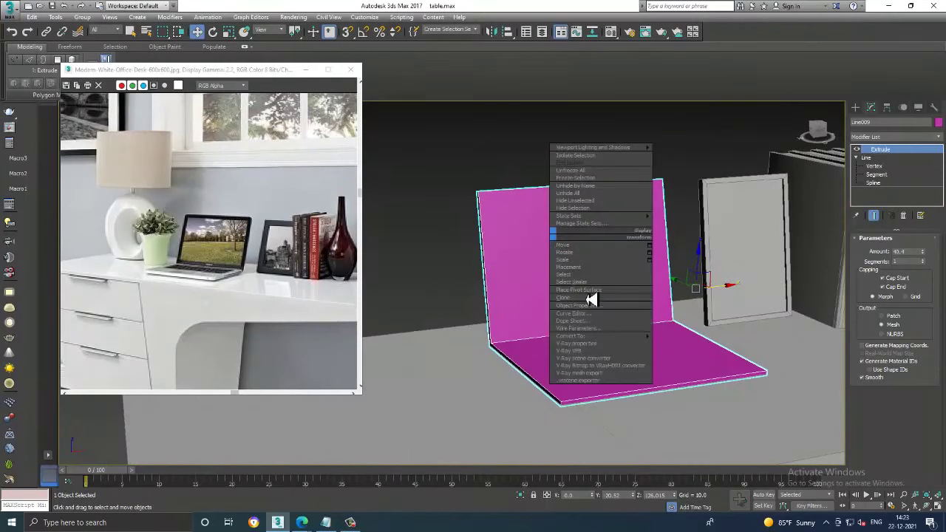
pyautogui.click(724, 346)
pyautogui.moveTo(680, 323)
pyautogui.keyDown('alt'); pyautogui.mouseDown(button='middle')
pyautogui.moveTo(602, 313)
pyautogui.moveTo(623, 318)
pyautogui.mouseUp(button='middle'); pyautogui.keyUp('alt')
pyautogui.scroll(3, 608, 300)
# Chamfer two corner edges of the L-shaped panel by 1.0 unit
pyautogui.press('4')
pyautogui.click(572, 260)
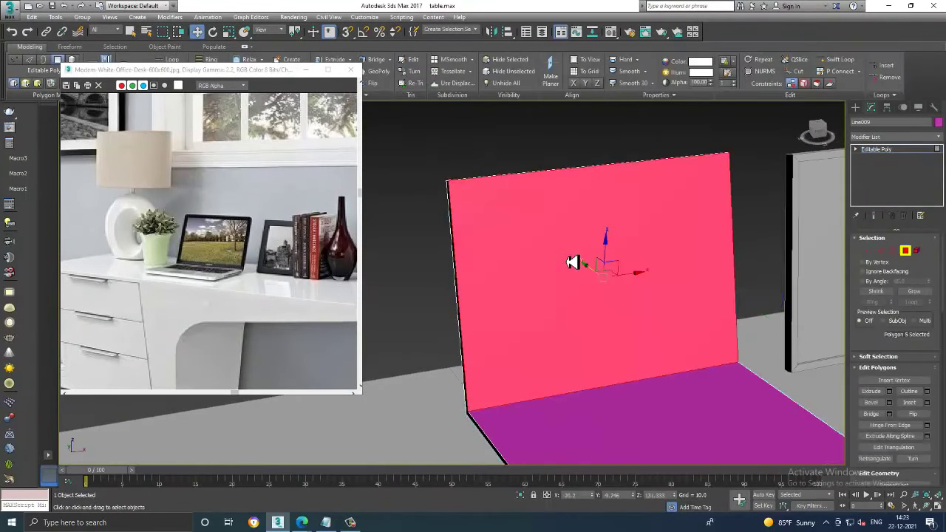
pyautogui.moveTo(572, 279)
pyautogui.keyDown('alt'); pyautogui.mouseDown(button='middle')
pyautogui.moveTo(539, 245)
pyautogui.moveTo(575, 293)
pyautogui.mouseUp(button='middle'); pyautogui.keyUp('alt')
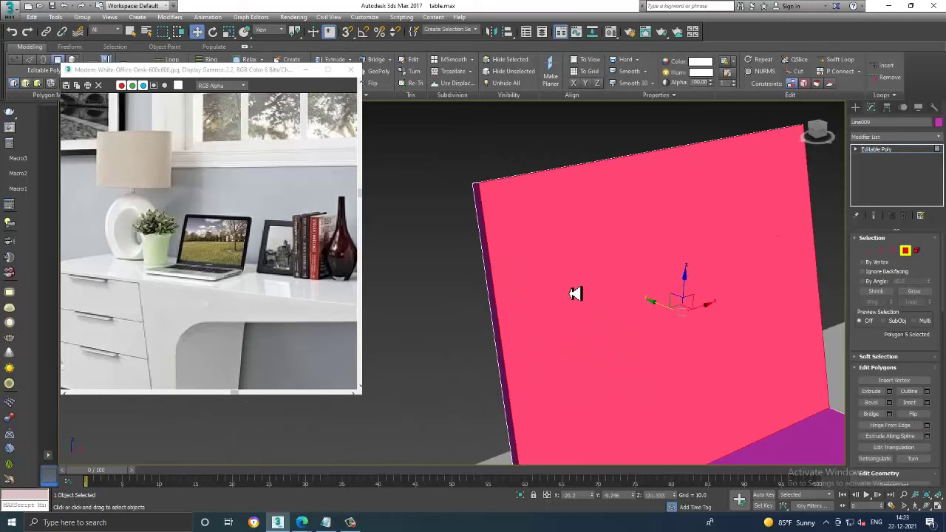
pyautogui.press('1')
pyautogui.keyDown('alt'); pyautogui.moveTo(530, 243); pyautogui.dragTo(535, 225, button='middle'); pyautogui.keyUp('alt')
pyautogui.press('2')
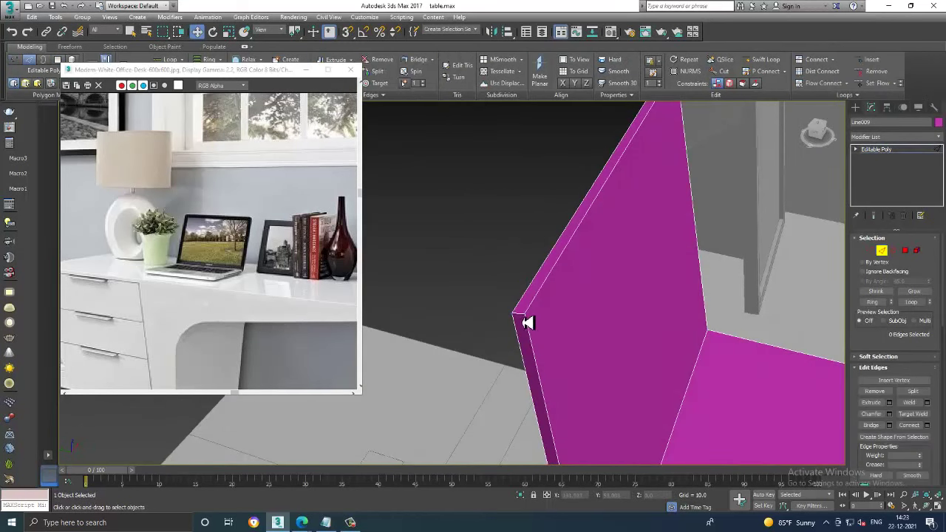
pyautogui.click(522, 321)
pyautogui.moveTo(523, 321)
pyautogui.keyDown('alt'); pyautogui.mouseDown(button='middle')
pyautogui.moveTo(732, 355)
pyautogui.moveTo(666, 264)
pyautogui.moveTo(675, 261)
pyautogui.moveTo(735, 298)
pyautogui.moveTo(653, 344)
pyautogui.moveTo(574, 262)
pyautogui.moveTo(608, 268)
pyautogui.moveTo(635, 311)
pyautogui.mouseUp(button='middle'); pyautogui.keyUp('alt')
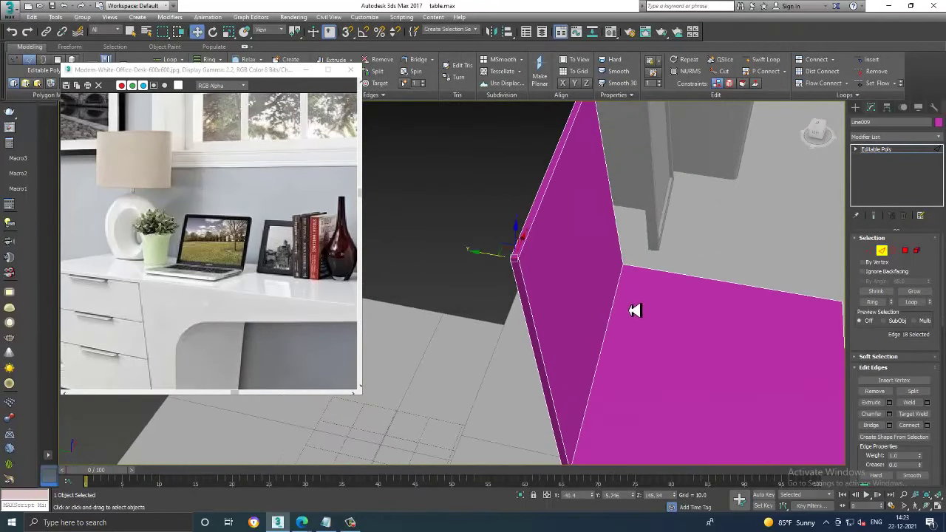
pyautogui.click(632, 286)
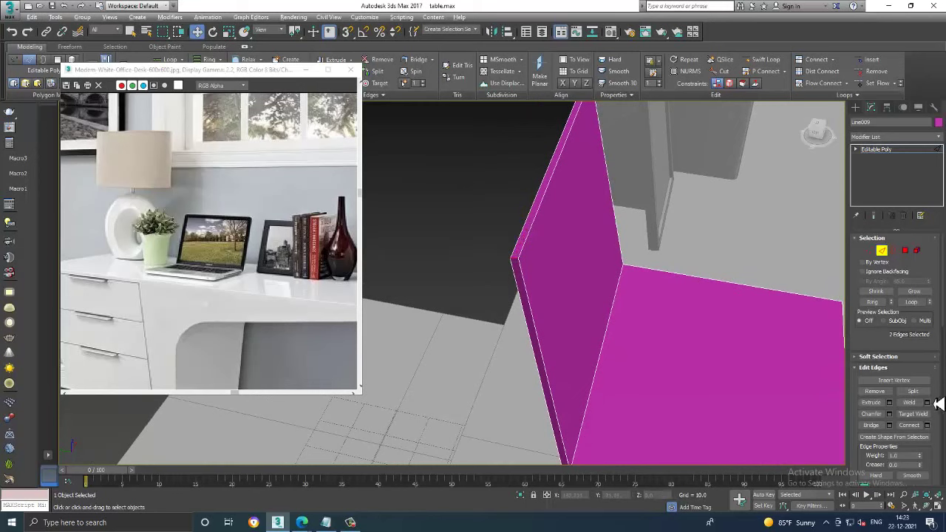
pyautogui.click(891, 416)
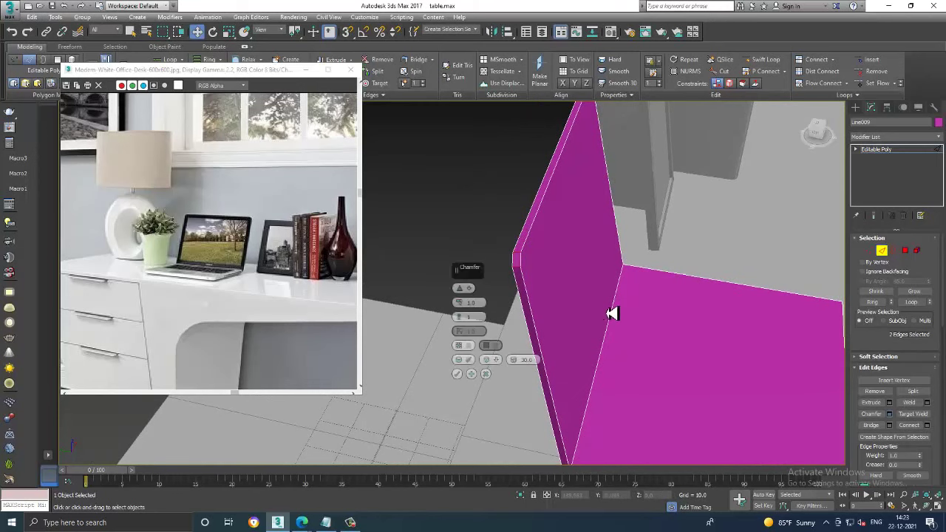
pyautogui.moveTo(610, 310)
pyautogui.keyDown('alt'); pyautogui.mouseDown(button='middle')
pyautogui.moveTo(539, 287)
pyautogui.moveTo(555, 318)
pyautogui.mouseUp(button='middle'); pyautogui.keyUp('alt')
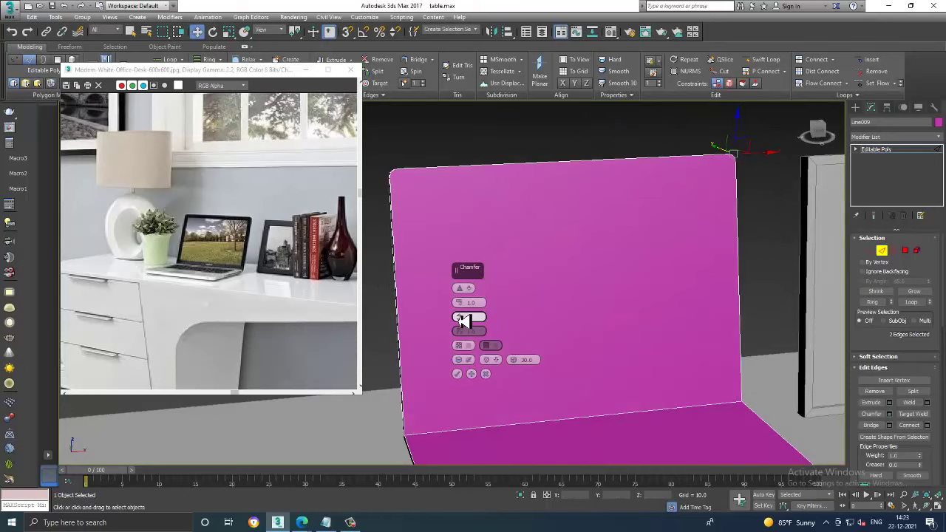
pyautogui.click(457, 374)
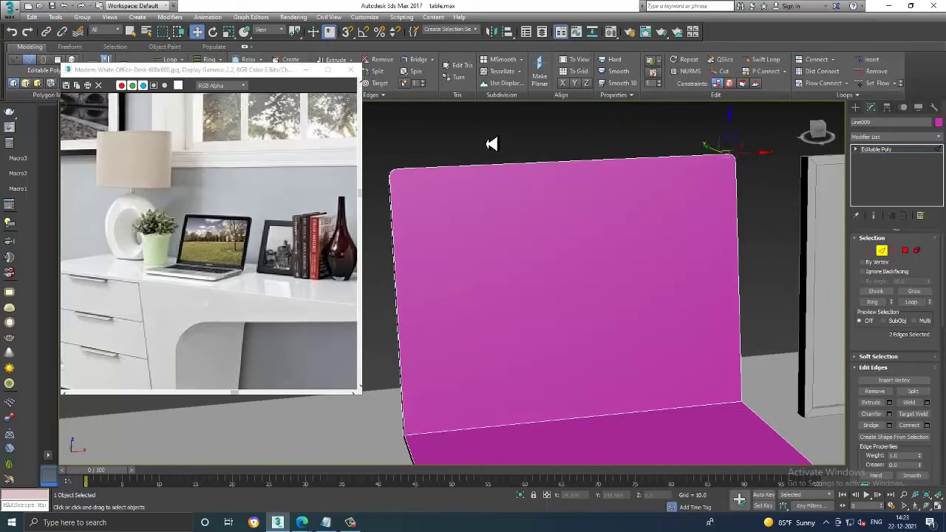
# Chamfer the two bottom-left edges of the laptop shell by 1.0 unit
pyautogui.scroll(2, 647, 237)
pyautogui.scroll(-2, 636, 266)
pyautogui.scroll(-1, 626, 285)
pyautogui.scroll(-1, 625, 292)
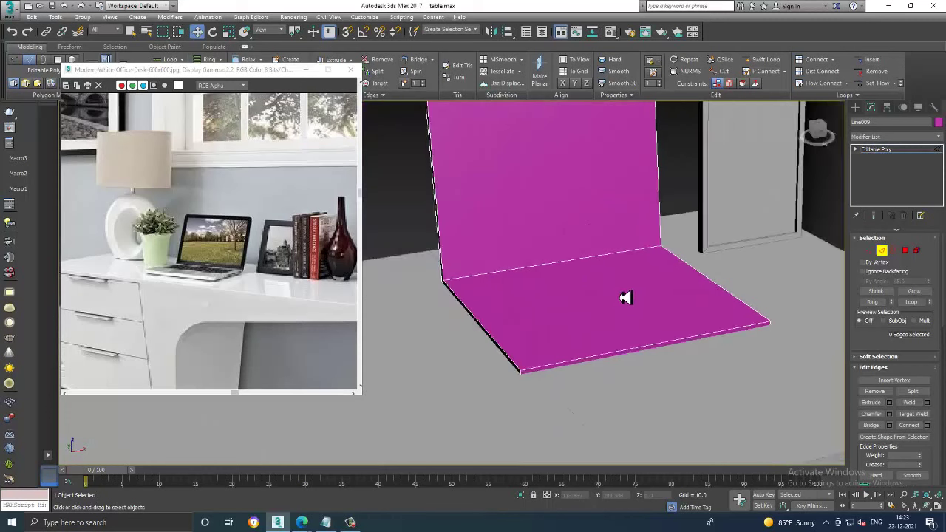
pyautogui.scroll(-1, 625, 296)
pyautogui.scroll(1, 544, 388)
pyautogui.click(519, 354)
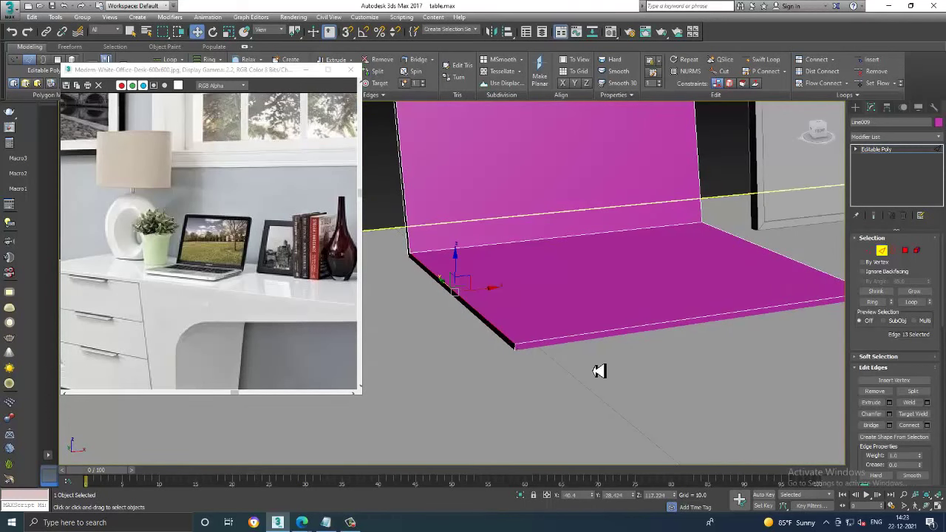
pyautogui.scroll(1, 510, 361)
pyautogui.keyDown('ctrl'); pyautogui.click(527, 349); pyautogui.keyUp('ctrl')
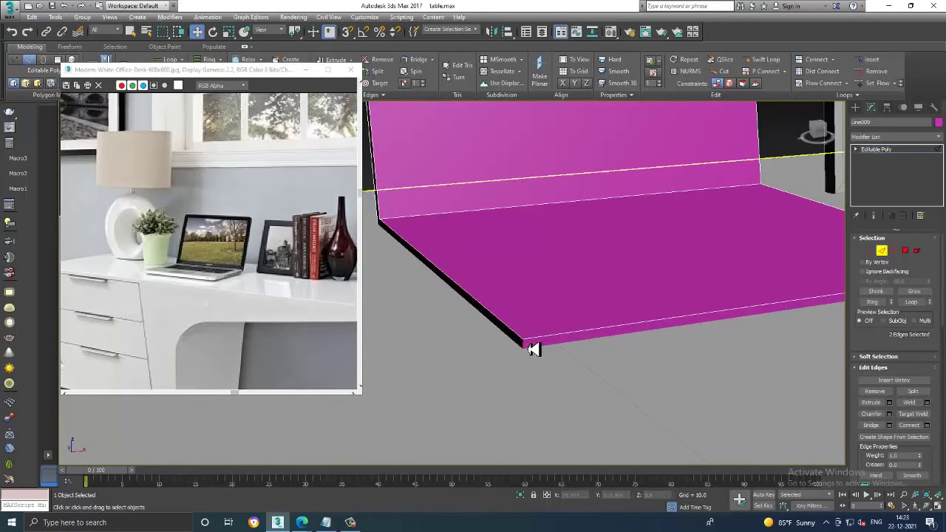
pyautogui.click(890, 414)
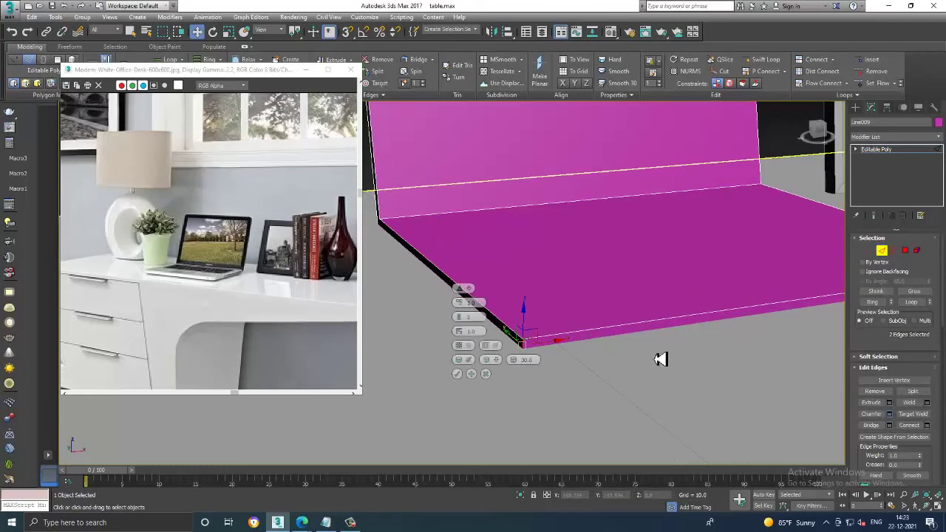
pyautogui.moveTo(657, 359)
pyautogui.keyDown('alt'); pyautogui.mouseDown(button='middle')
pyautogui.moveTo(606, 328)
pyautogui.moveTo(482, 348)
pyautogui.moveTo(532, 353)
pyautogui.mouseUp(button='middle'); pyautogui.keyUp('alt')
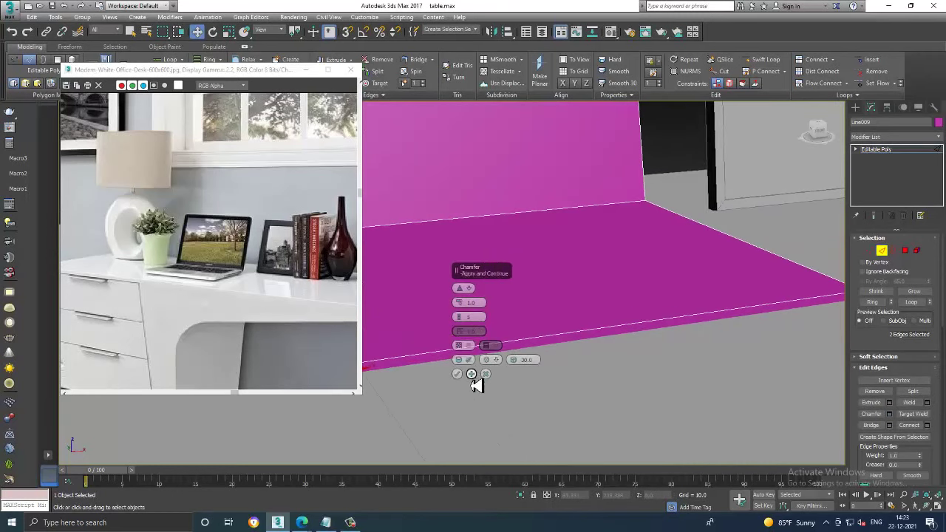
pyautogui.click(458, 373)
pyautogui.scroll(-3, 541, 313)
pyautogui.scroll(-3, 591, 338)
pyautogui.moveTo(591, 338)
pyautogui.keyDown('alt'); pyautogui.mouseDown(button='middle')
pyautogui.moveTo(623, 338)
pyautogui.moveTo(601, 342)
pyautogui.mouseUp(button='middle'); pyautogui.keyUp('alt')
pyautogui.scroll(2, 602, 343)
# Inset the laptop screen face by 1.0 unit to form a border
pyautogui.press('4')
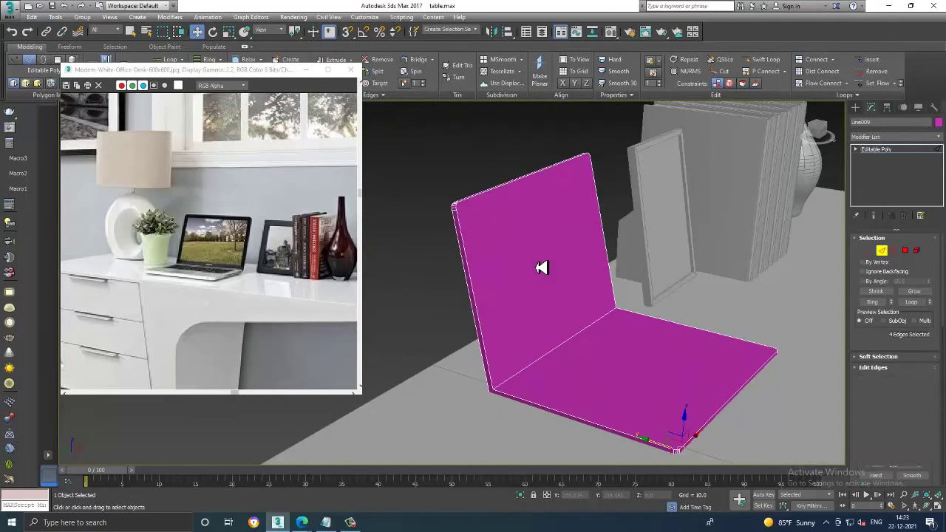
pyautogui.click(542, 266)
pyautogui.keyDown('alt'); pyautogui.moveTo(542, 266); pyautogui.dragTo(573, 288, button='middle'); pyautogui.keyUp('alt')
pyautogui.click(927, 403)
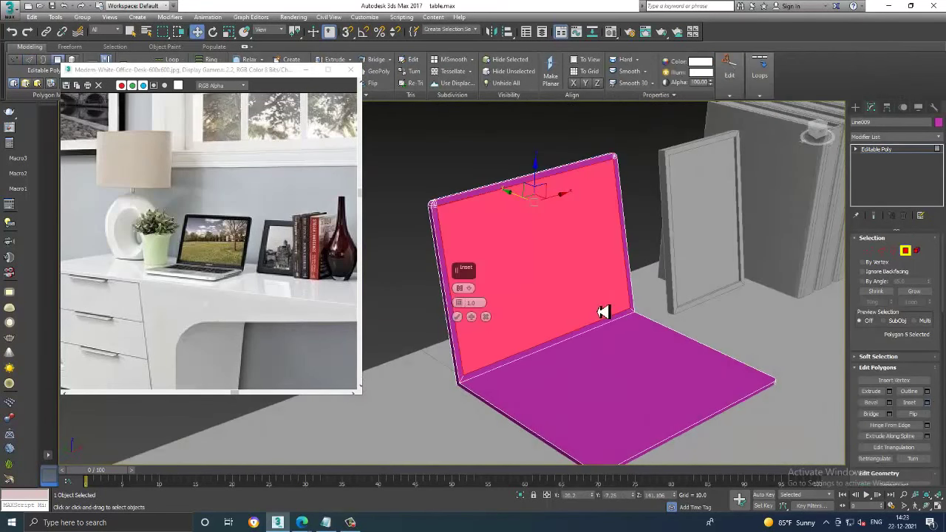
pyautogui.click(457, 316)
pyautogui.scroll(2, 559, 277)
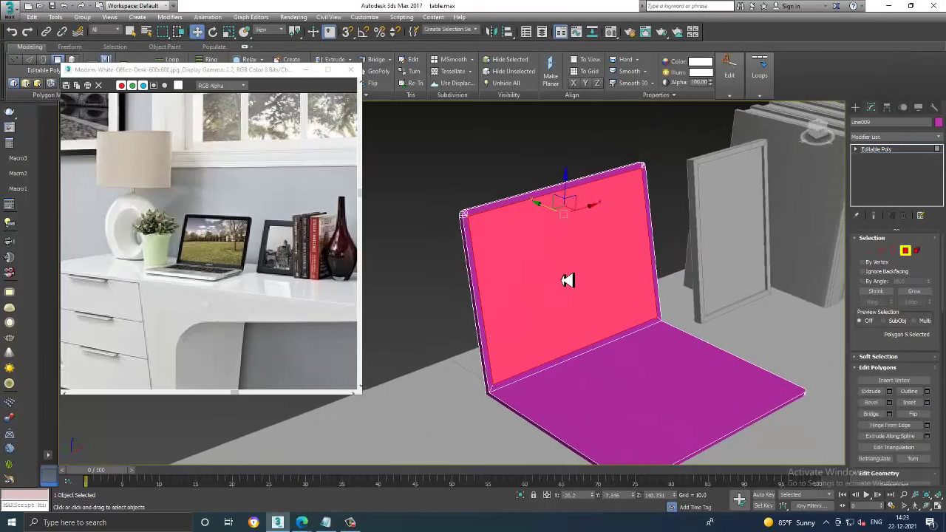
pyautogui.scroll(2, 562, 275)
pyautogui.moveTo(561, 275)
pyautogui.keyDown('alt'); pyautogui.mouseDown(button='middle')
pyautogui.moveTo(602, 287)
pyautogui.moveTo(680, 288)
pyautogui.moveTo(687, 311)
pyautogui.mouseUp(button='middle'); pyautogui.keyUp('alt')
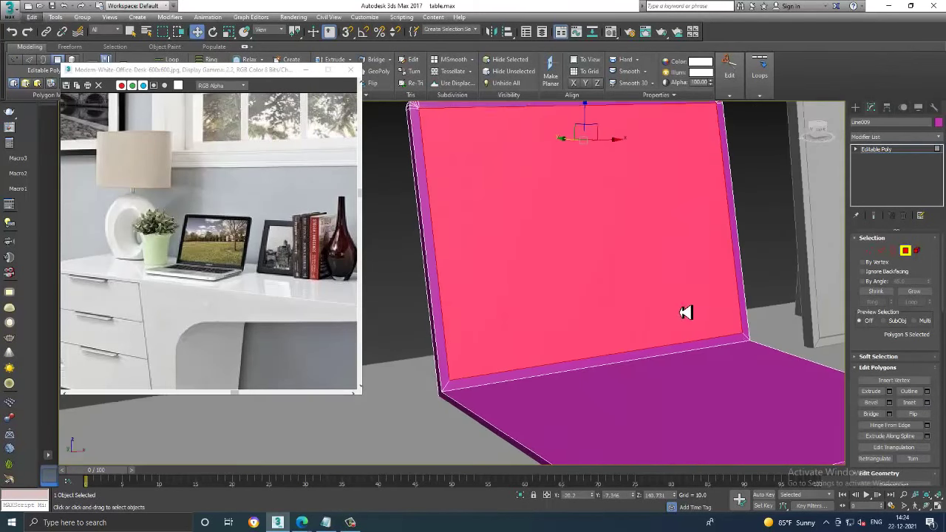
# Back in the Perspective view, select the edge at the screen's base
pyautogui.hotkey('alt', 'w')
pyautogui.hotkey('alt', 'w')
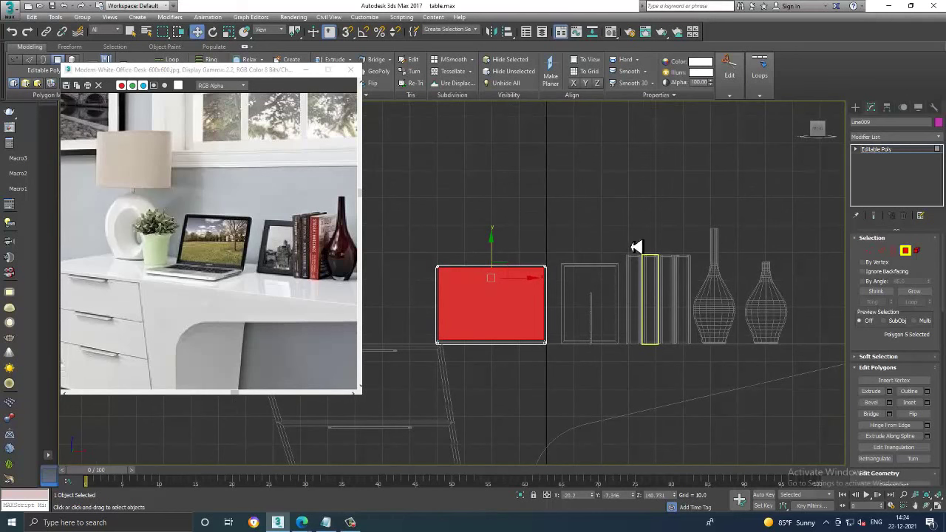
pyautogui.click(884, 252)
pyautogui.press('p')
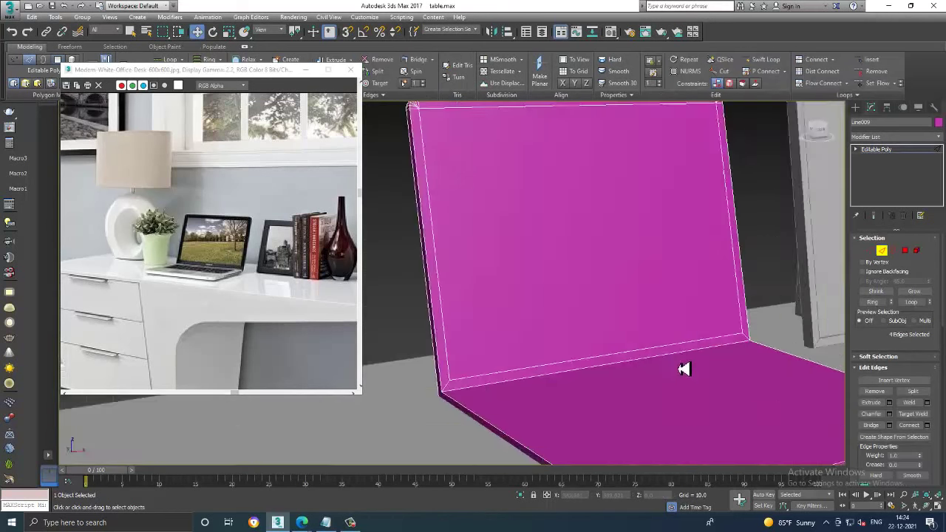
pyautogui.click(610, 314)
# Set the reference coordinate system to Local and nudge the selected edge slightly
pyautogui.moveTo(614, 318)
pyautogui.keyDown('alt'); pyautogui.mouseDown(button='middle')
pyautogui.moveTo(687, 296)
pyautogui.moveTo(675, 292)
pyautogui.mouseUp(button='middle'); pyautogui.keyUp('alt')
pyautogui.click(272, 31)
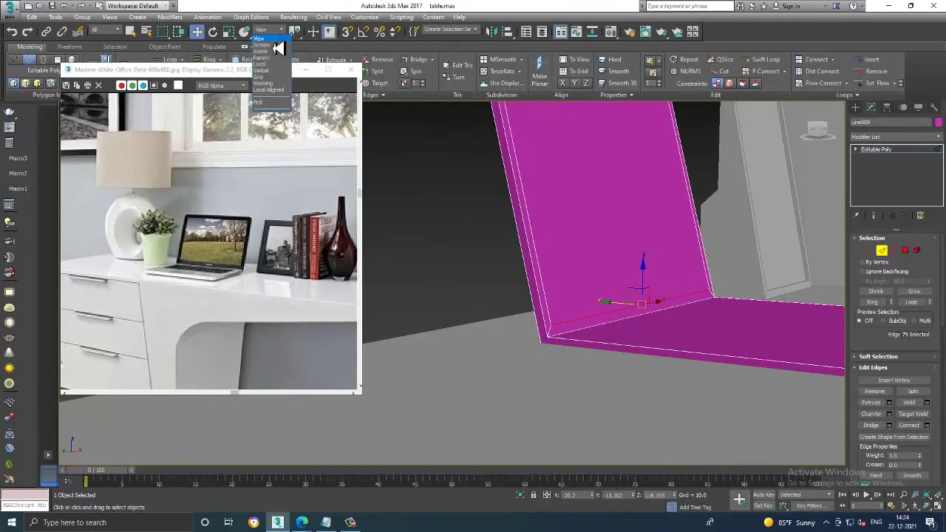
pyautogui.click(262, 65)
pyautogui.hotkey('alt', 'w')
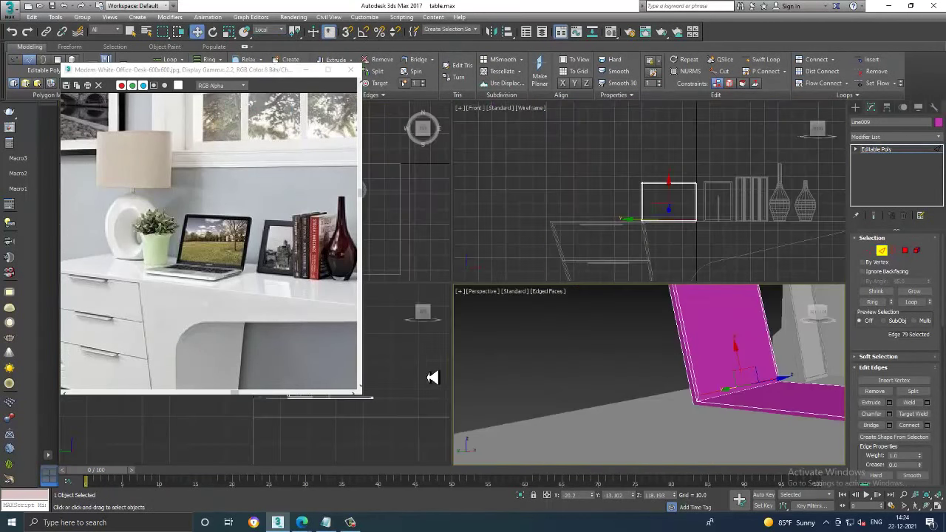
pyautogui.middleClick(433, 376)
pyautogui.hotkey('alt', 'w')
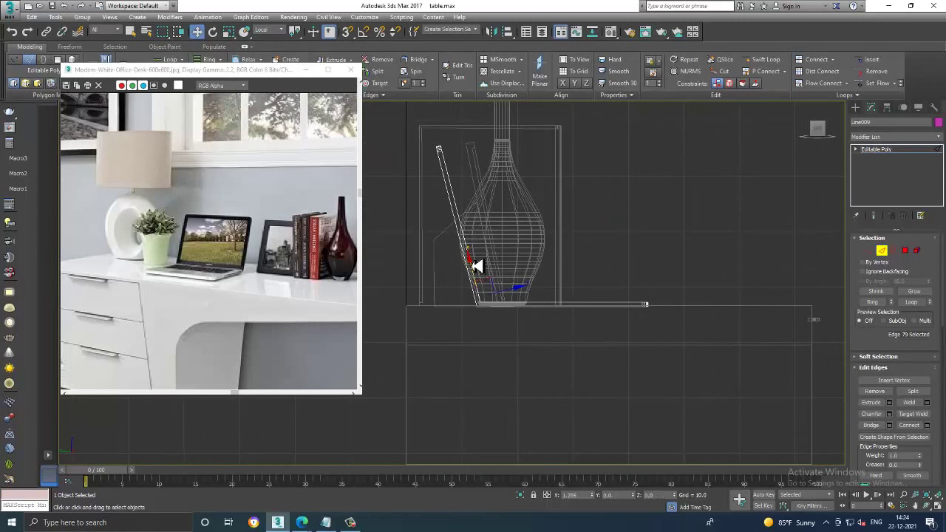
pyautogui.hotkey('alt', 'w')
pyautogui.hotkey('alt', 'w')
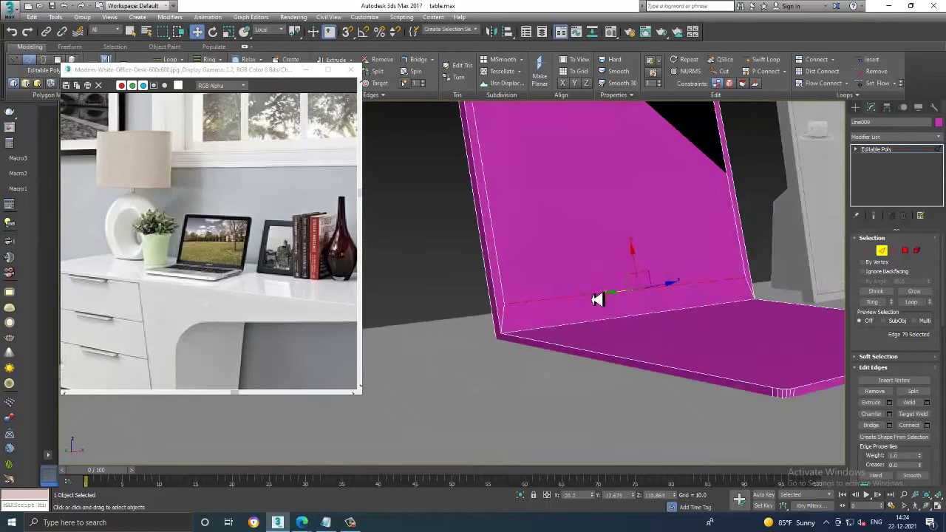
pyautogui.scroll(2, 613, 281)
pyautogui.moveTo(646, 268); pyautogui.dragTo(649, 267)
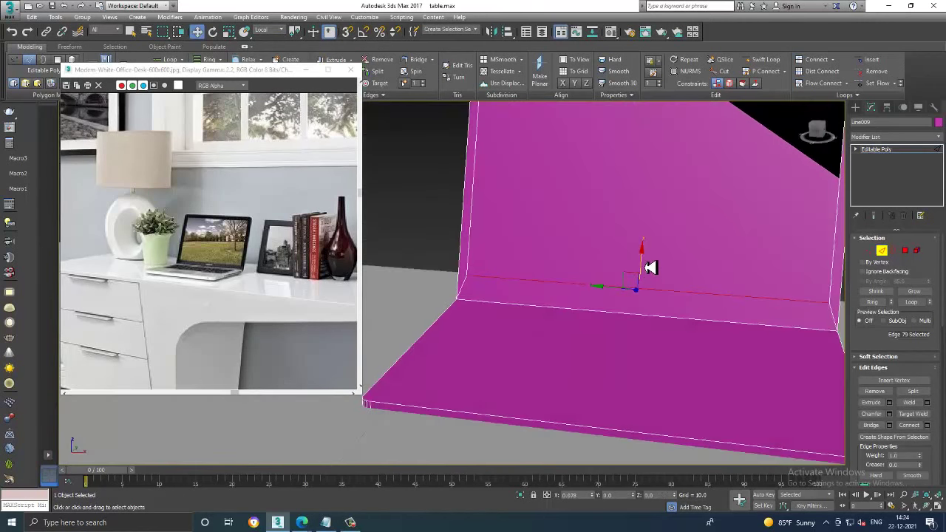
# Restore earlier views and reselect the laptop screen face in Polygon mode
pyautogui.scroll(-3, 651, 267)
pyautogui.scroll(1, 566, 152)
pyautogui.scroll(1, 675, 253)
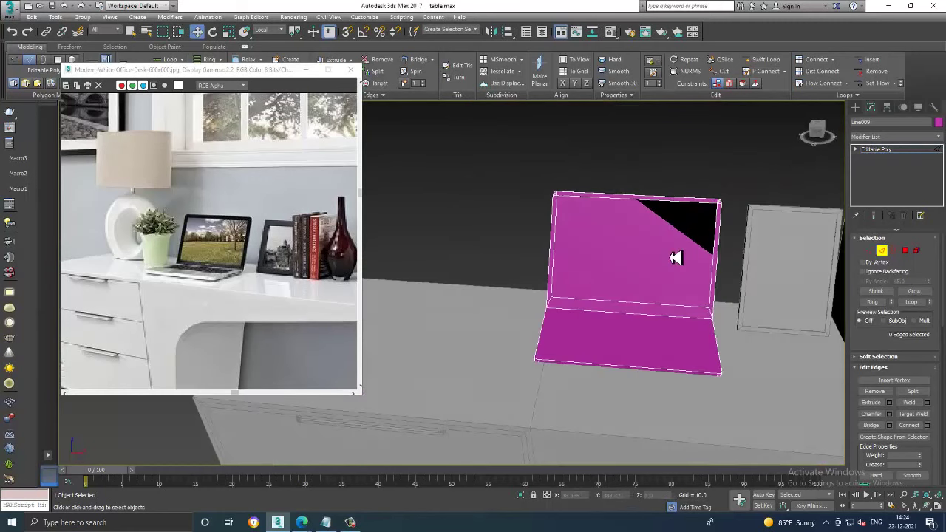
pyautogui.hotkey('shift', 'z')
pyautogui.hotkey('shift', 'z')
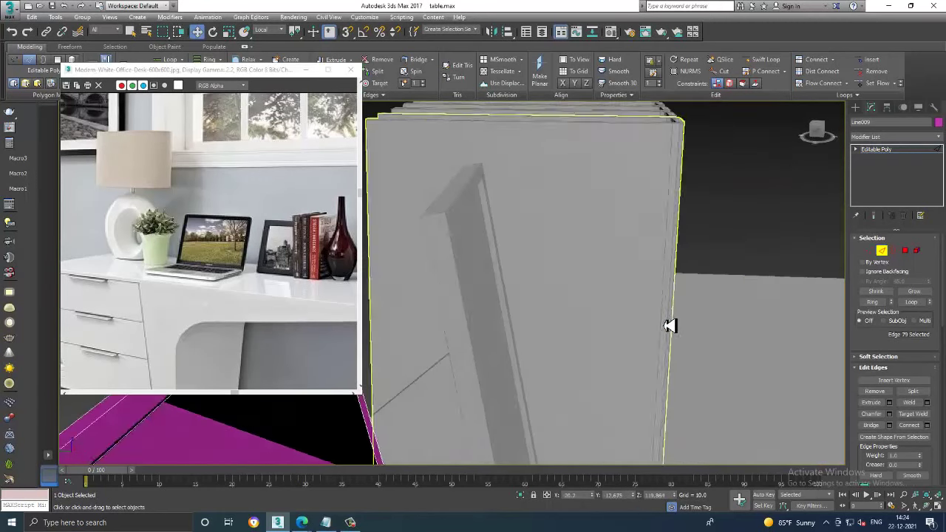
pyautogui.hotkey('shift', 'z')
pyautogui.hotkey('shift', 'z')
pyautogui.hotkey('shift', 'z')
pyautogui.hotkey('shift', 'z')
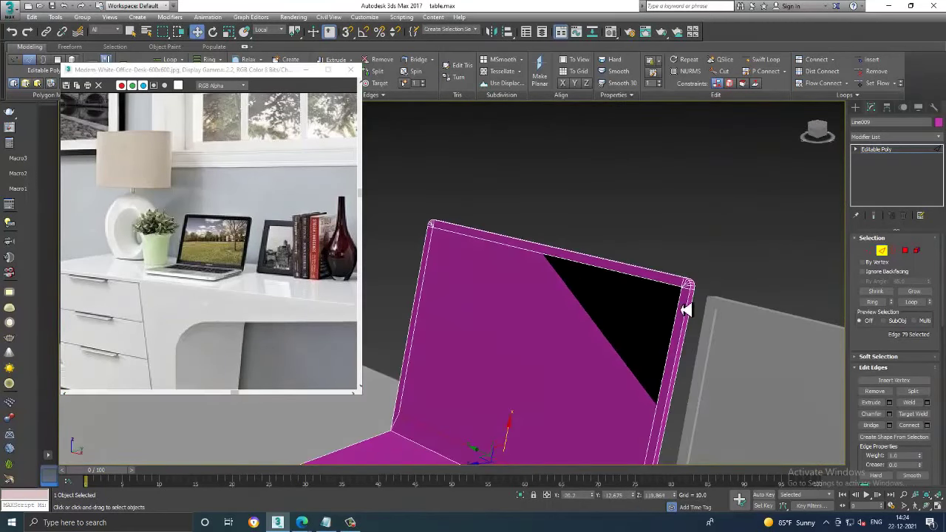
pyautogui.hotkey('shift', 'z')
pyautogui.click(905, 251)
pyautogui.click(625, 220)
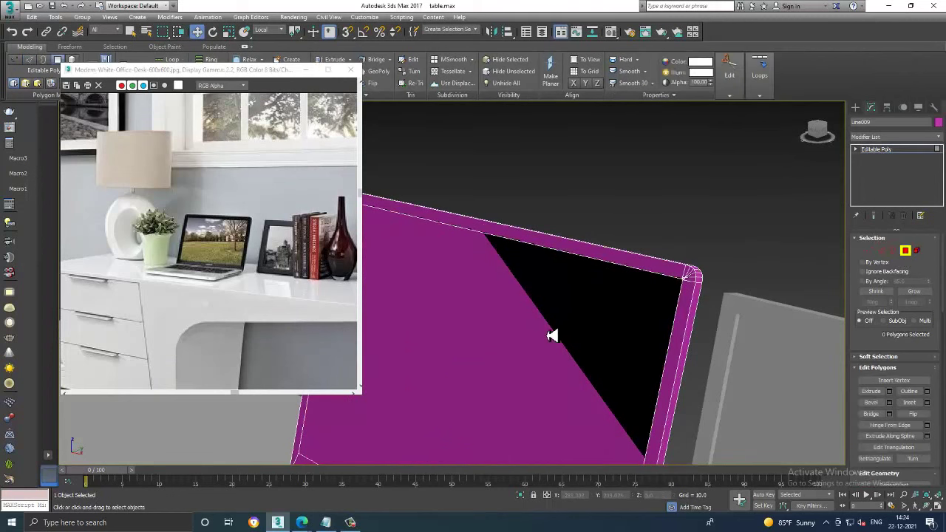
pyautogui.click(561, 333)
pyautogui.keyDown('alt'); pyautogui.moveTo(572, 333); pyautogui.dragTo(650, 336, button='middle'); pyautogui.keyUp('alt')
pyautogui.hotkey('shift', 'z')
pyautogui.hotkey('shift', 'z')
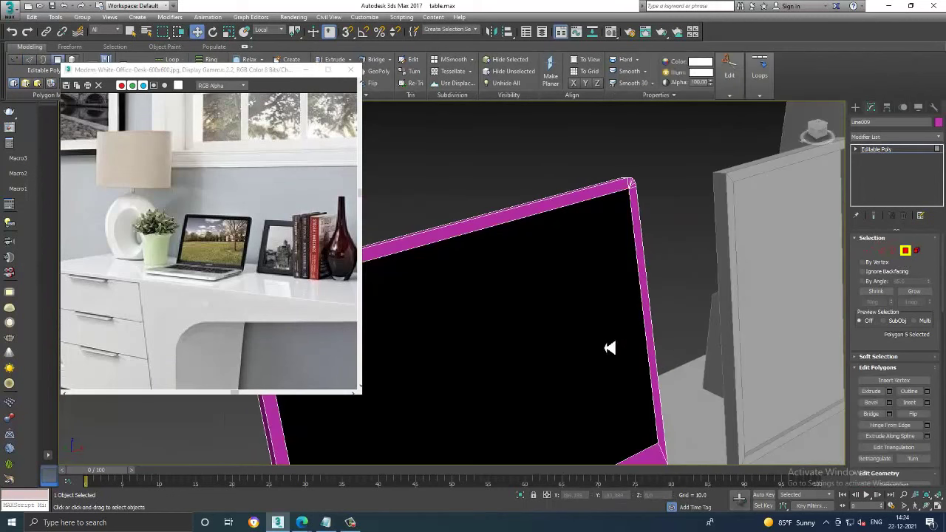
pyautogui.hotkey('shift', 'z')
pyautogui.hotkey('shift', 'z')
# Select the screen's bottom edge and move it slightly upward
pyautogui.click(618, 314)
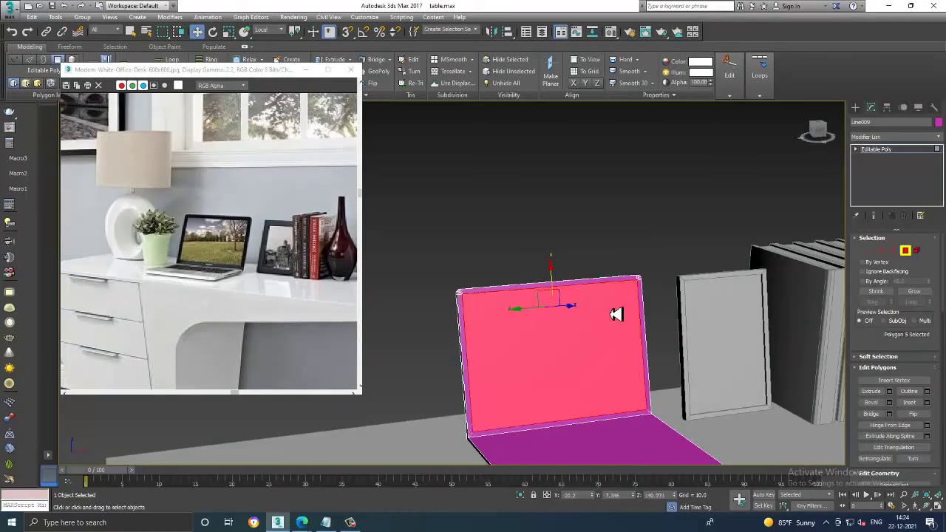
pyautogui.click(665, 193)
pyautogui.keyDown('alt'); pyautogui.moveTo(555, 348); pyautogui.dragTo(564, 348, button='middle'); pyautogui.keyUp('alt')
pyautogui.scroll(3, 579, 353)
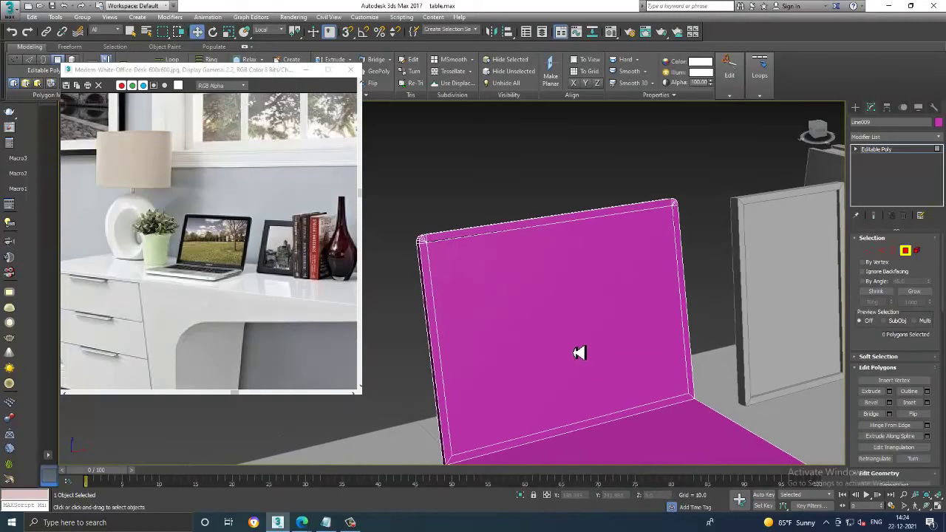
pyautogui.click(881, 251)
pyautogui.click(618, 414)
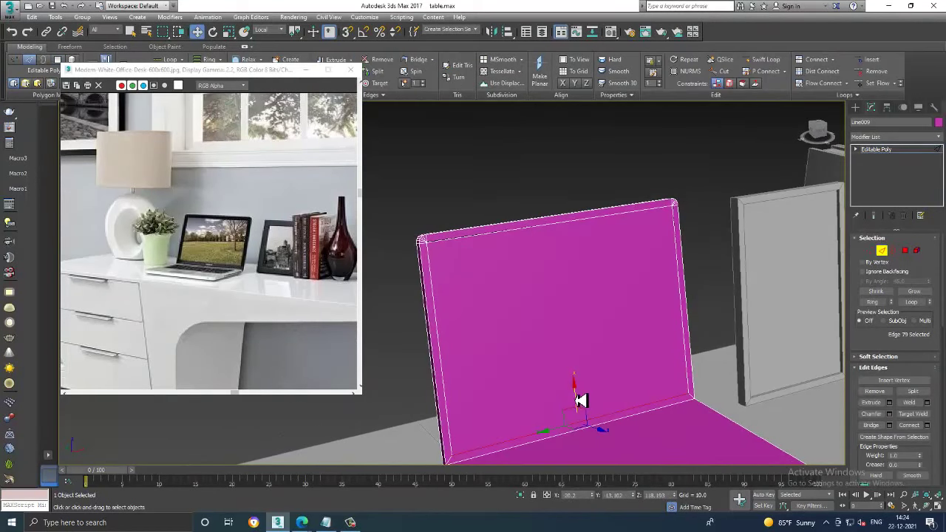
pyautogui.moveTo(582, 391); pyautogui.dragTo(649, 344)
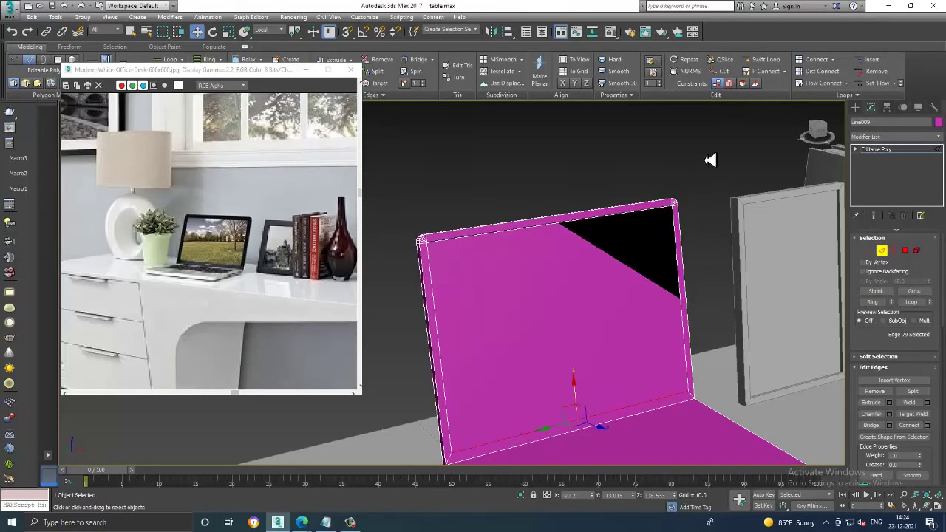
pyautogui.moveTo(711, 280)
pyautogui.keyDown('alt'); pyautogui.mouseDown(button='middle')
pyautogui.moveTo(669, 283)
pyautogui.moveTo(640, 310)
pyautogui.moveTo(429, 114)
pyautogui.mouseUp(button='middle'); pyautogui.keyUp('alt')
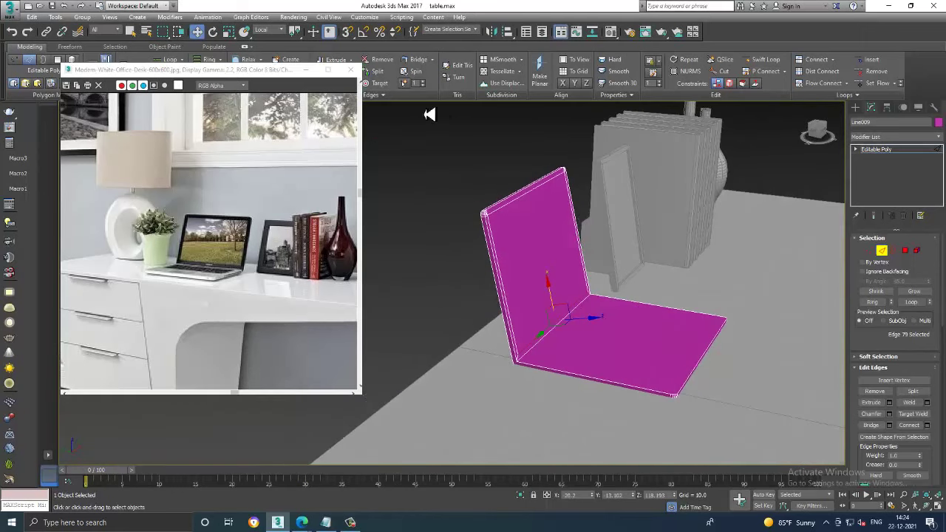
# Select the base panel's edge loop and connect a new edge across it
pyautogui.doubleClick(646, 313)
pyautogui.moveTo(646, 313)
pyautogui.keyDown('alt'); pyautogui.mouseDown(button='middle')
pyautogui.moveTo(625, 422)
pyautogui.moveTo(813, 436)
pyautogui.mouseUp(button='middle'); pyautogui.keyUp('alt')
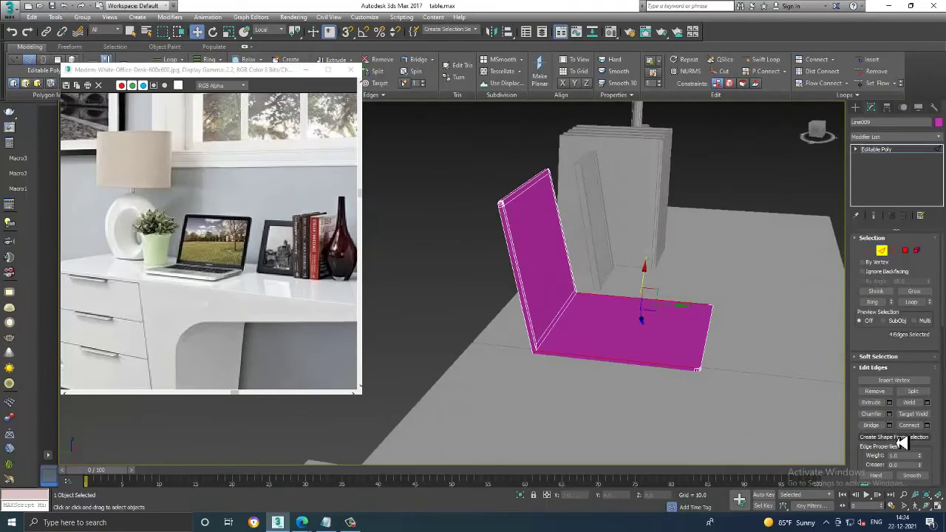
pyautogui.click(928, 426)
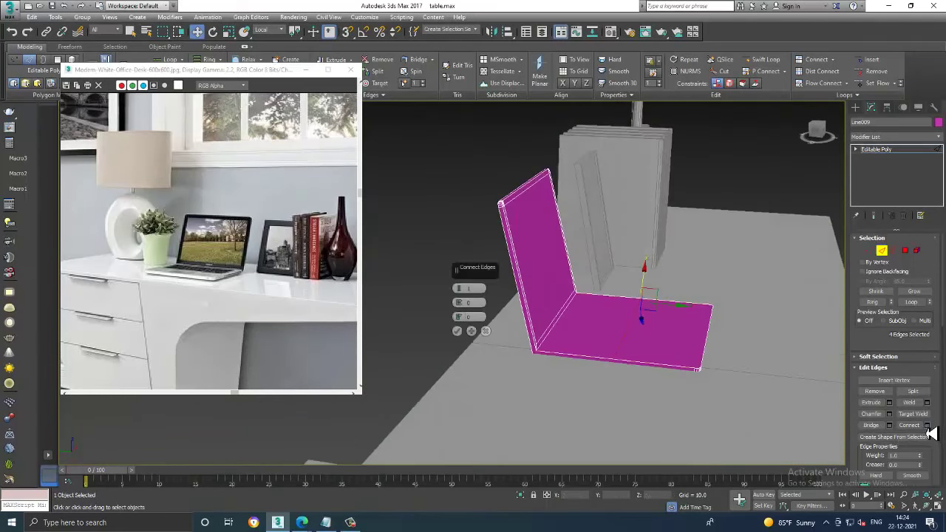
pyautogui.click(458, 332)
pyautogui.keyDown('alt'); pyautogui.moveTo(460, 336); pyautogui.dragTo(674, 354, button='middle'); pyautogui.keyUp('alt')
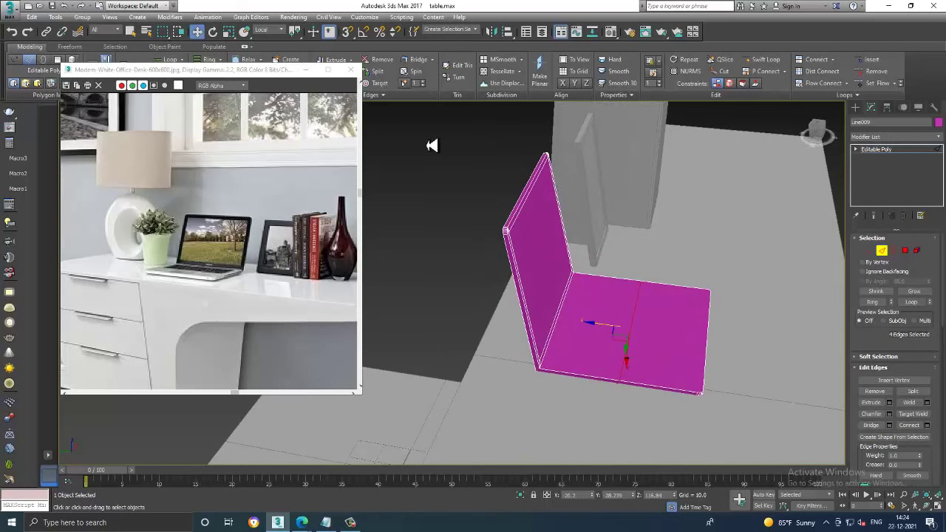
# Switch the reference coordinate system back to View
pyautogui.click(270, 30)
pyautogui.click(279, 41)
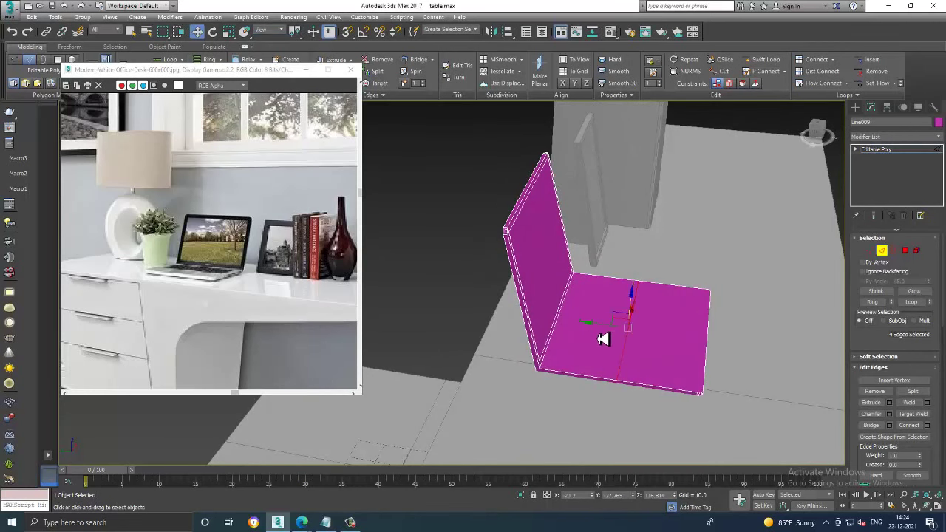
pyautogui.scroll(5, 708, 327)
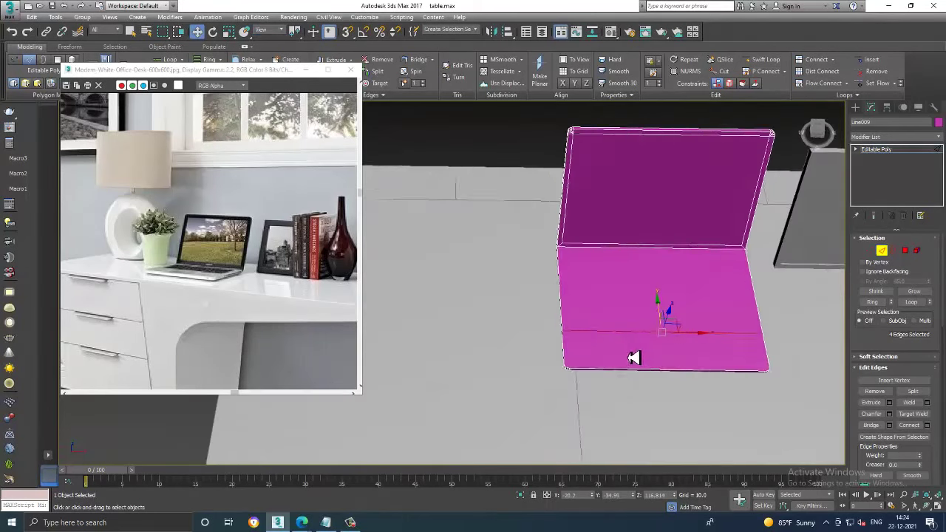
pyautogui.keyDown('alt'); pyautogui.moveTo(629, 359); pyautogui.dragTo(650, 332, button='middle'); pyautogui.keyUp('alt')
pyautogui.scroll(3, 650, 332)
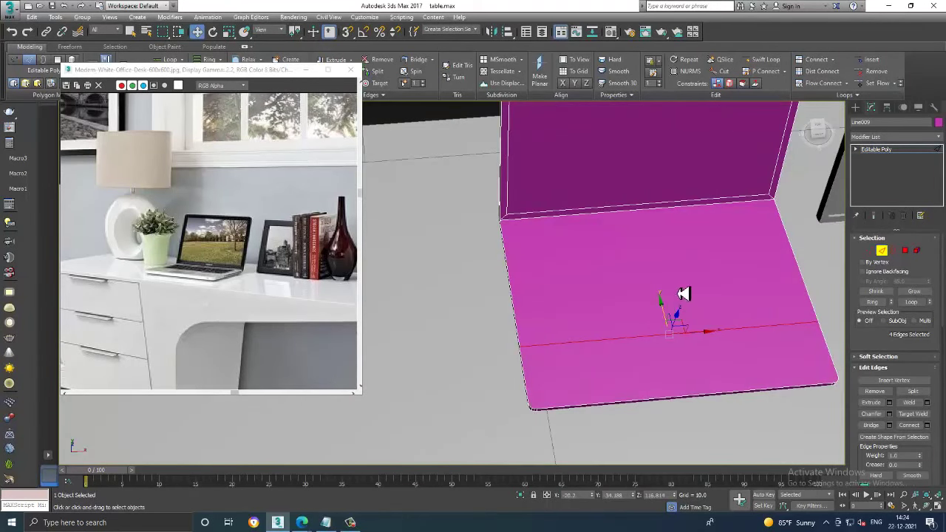
pyautogui.scroll(-3, 682, 296)
pyautogui.keyDown('alt'); pyautogui.moveTo(682, 296); pyautogui.dragTo(682, 281, button='middle'); pyautogui.keyUp('alt')
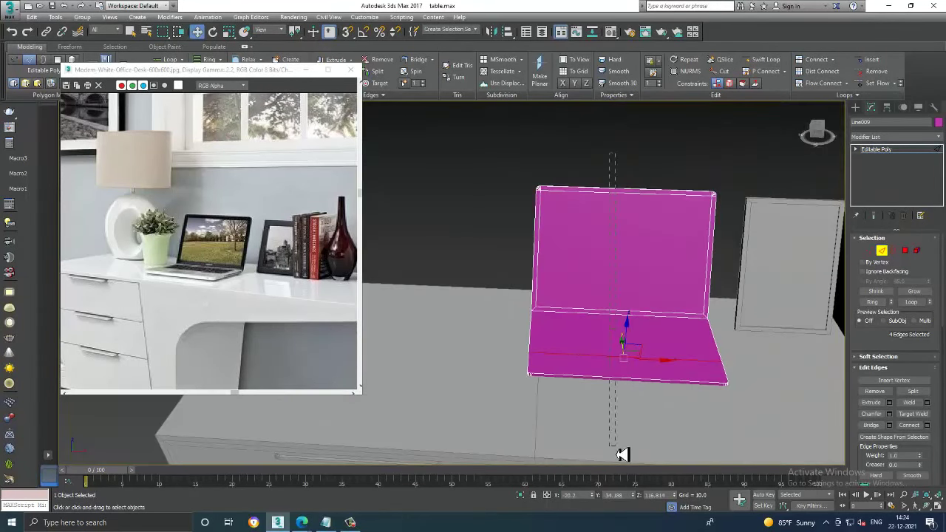
# Connect the lid and hinge edges with two segments, pinch 79, then select the lid's edge loop
pyautogui.moveTo(623, 455); pyautogui.dragTo(623, 452)
pyautogui.click(928, 426)
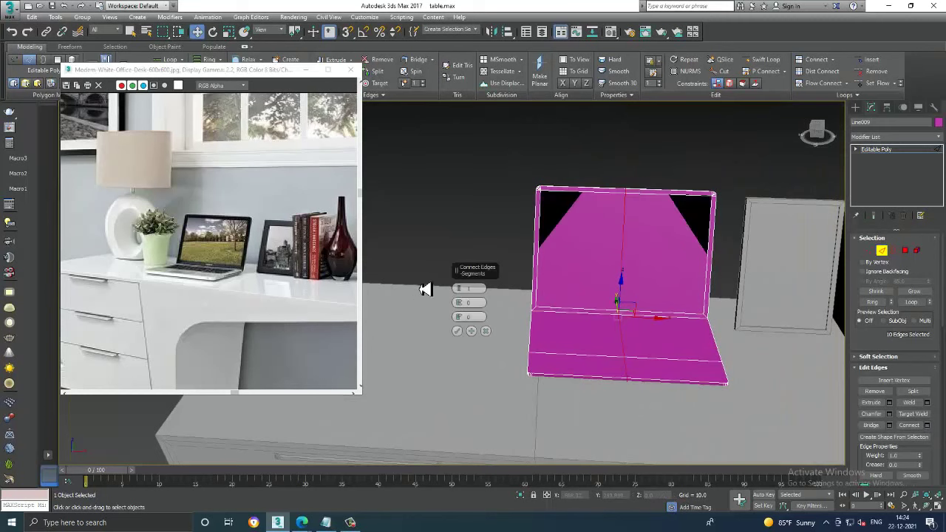
pyautogui.moveTo(464, 288)
pyautogui.mouseDown()
pyautogui.moveTo(473, 287)
pyautogui.moveTo(394, 196)
pyautogui.moveTo(374, 158)
pyautogui.moveTo(382, 273)
pyautogui.mouseUp()
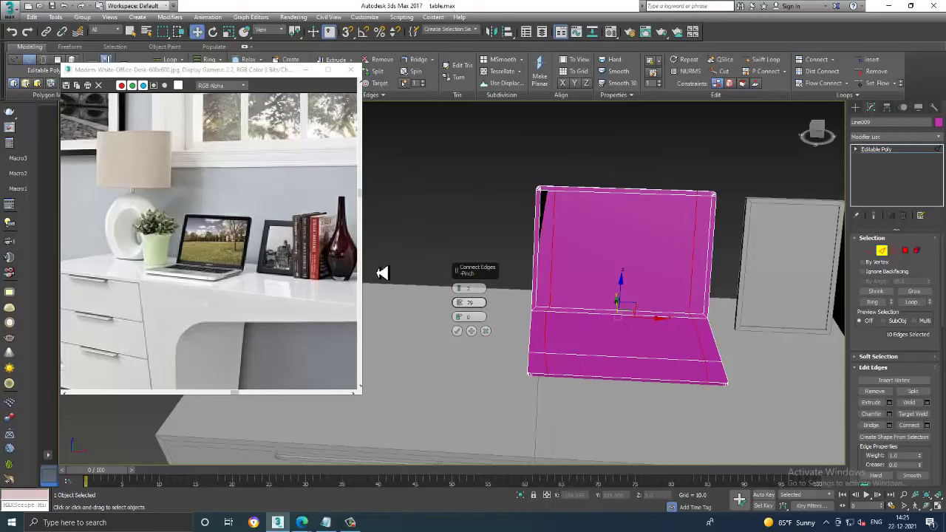
pyautogui.click(464, 331)
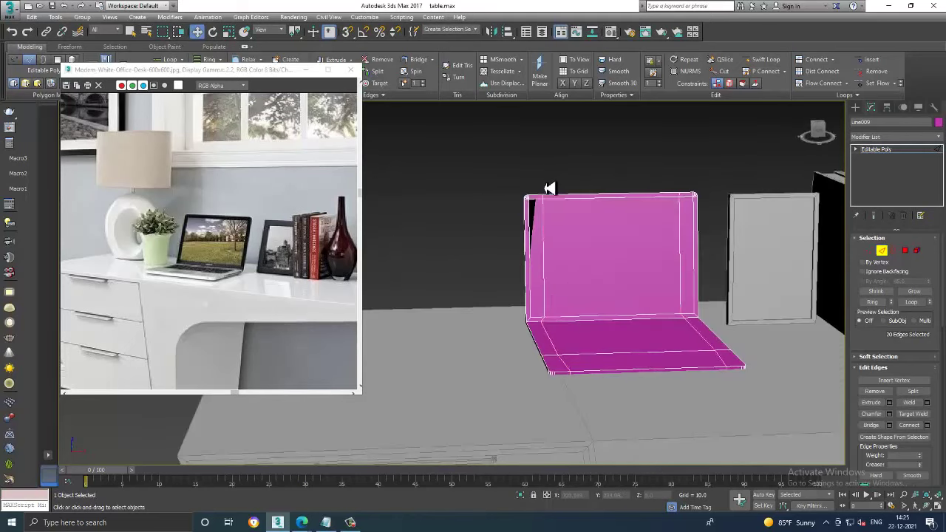
pyautogui.scroll(3, 557, 275)
pyautogui.doubleClick(551, 280)
pyautogui.scroll(-3, 562, 282)
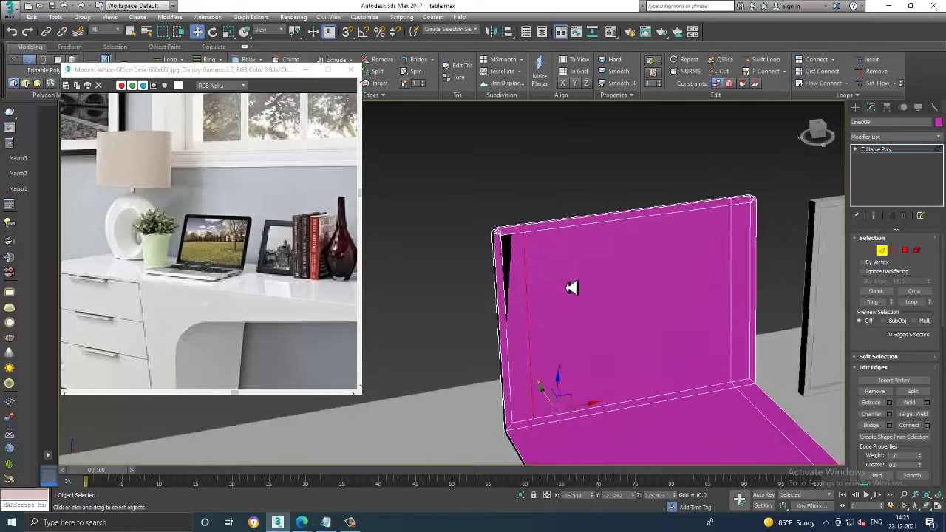
pyautogui.scroll(4, 547, 280)
pyautogui.scroll(3, 547, 242)
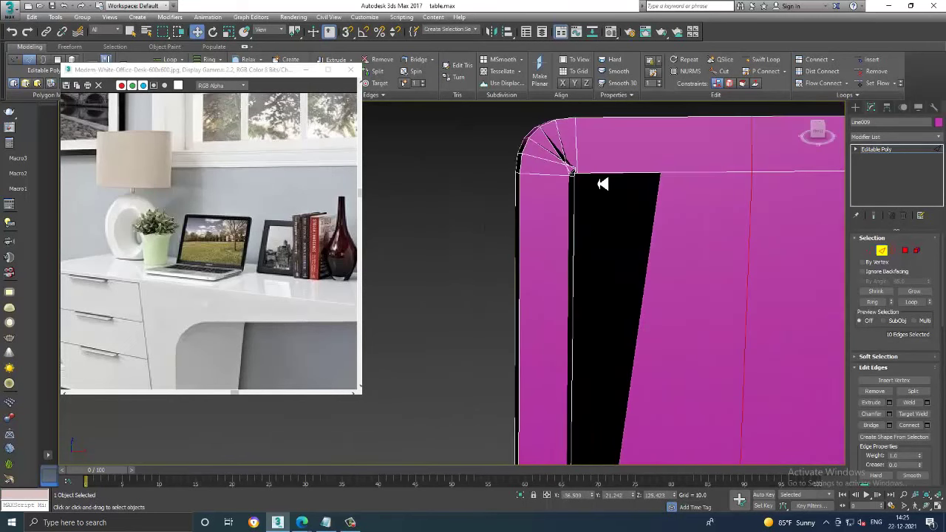
# Select a stray vertex at the lid's top-left corner and move it left into line
pyautogui.press('1')
pyautogui.moveTo(557, 199); pyautogui.dragTo(591, 151)
pyautogui.scroll(2, 611, 155)
pyautogui.moveTo(611, 155); pyautogui.dragTo(596, 229, button='middle')
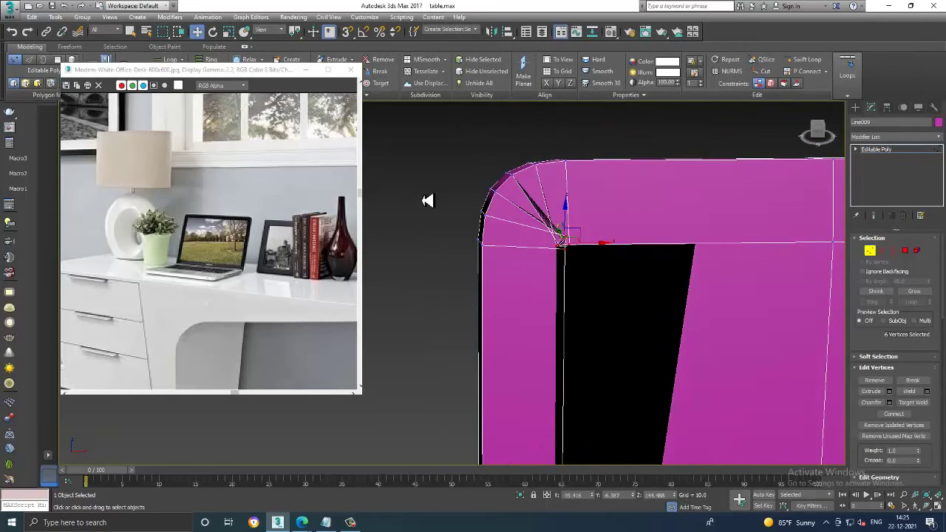
pyautogui.click(433, 179)
pyautogui.scroll(3, 562, 241)
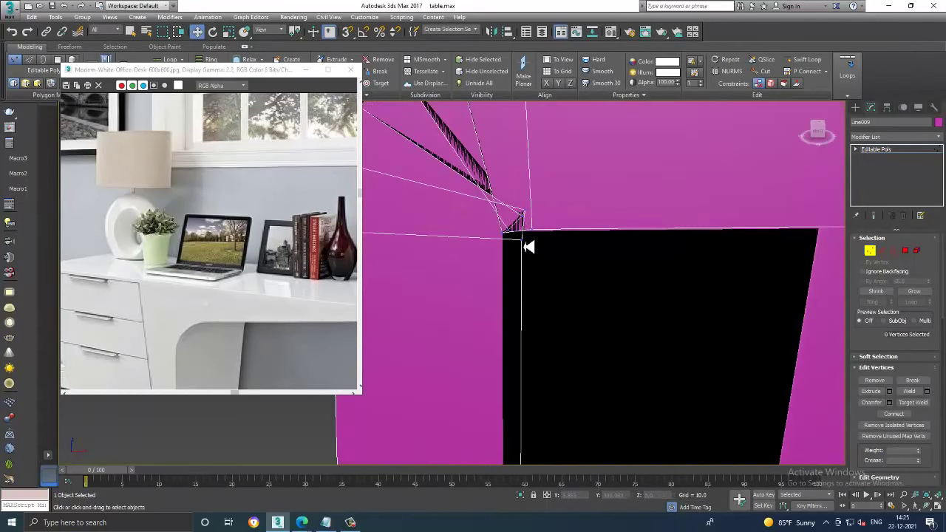
pyautogui.click(521, 232)
pyautogui.moveTo(554, 238); pyautogui.dragTo(540, 238)
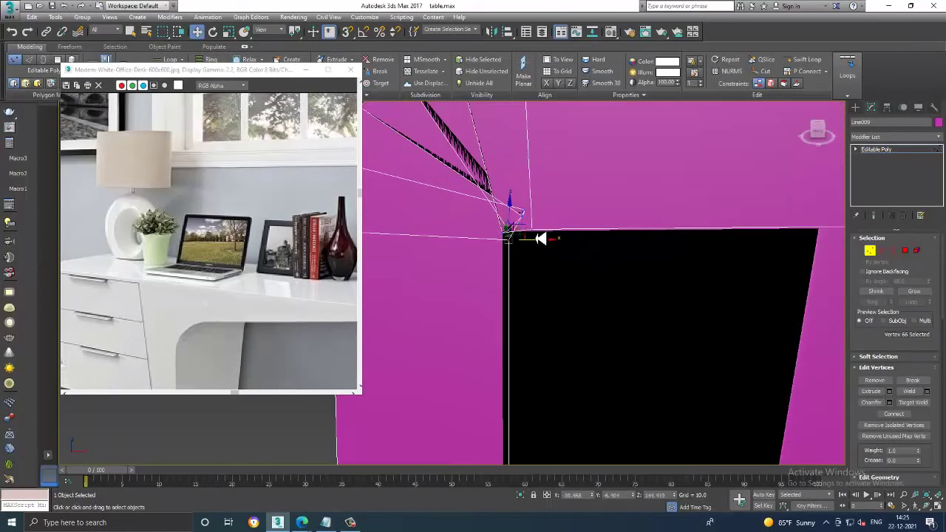
pyautogui.scroll(-2, 551, 196)
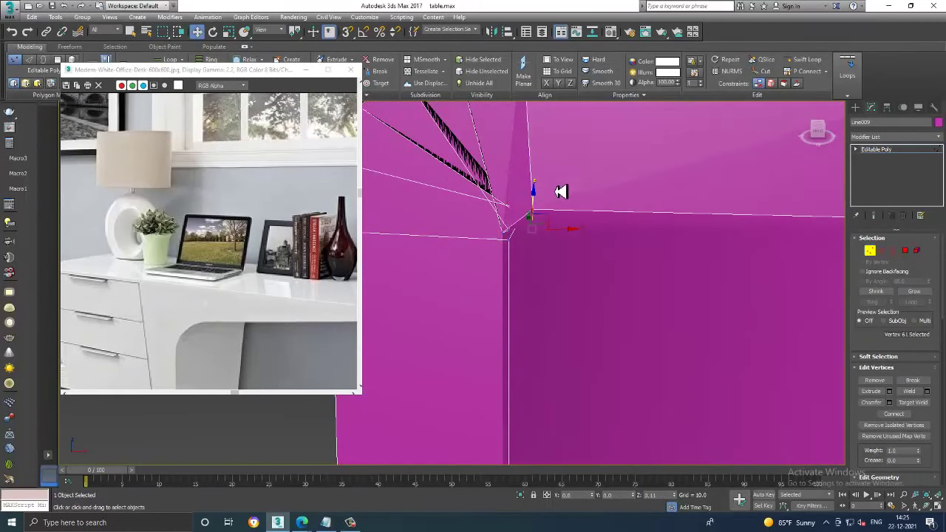
pyautogui.scroll(-2, 571, 214)
# Move another stray corner vertex to close the thin sliver in the mesh
pyautogui.moveTo(579, 229)
pyautogui.keyDown('alt'); pyautogui.mouseDown(button='middle')
pyautogui.moveTo(614, 237)
pyautogui.moveTo(550, 211)
pyautogui.moveTo(596, 212)
pyautogui.moveTo(560, 211)
pyautogui.moveTo(591, 235)
pyautogui.moveTo(539, 253)
pyautogui.mouseUp(button='middle'); pyautogui.keyUp('alt')
pyautogui.scroll(2, 596, 213)
pyautogui.click(539, 248)
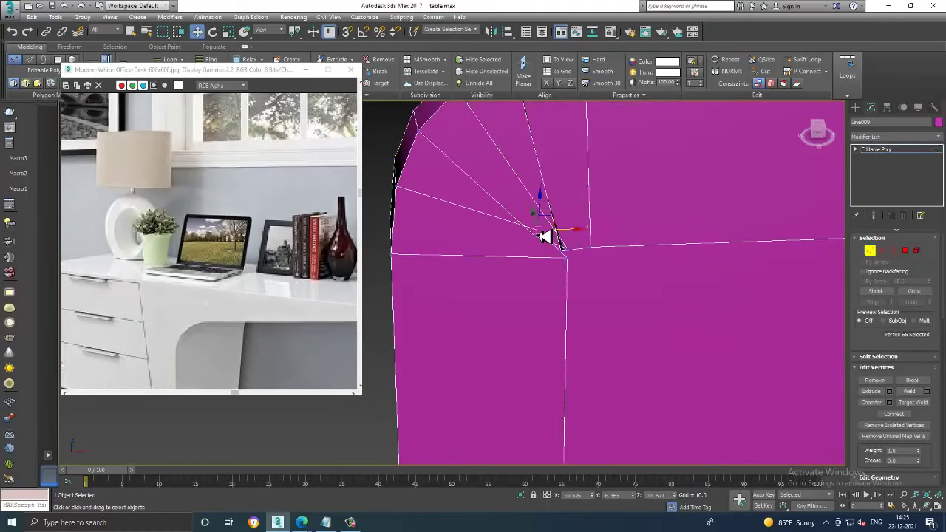
pyautogui.moveTo(551, 246)
pyautogui.mouseDown()
pyautogui.moveTo(576, 266)
pyautogui.moveTo(570, 214)
pyautogui.mouseUp()
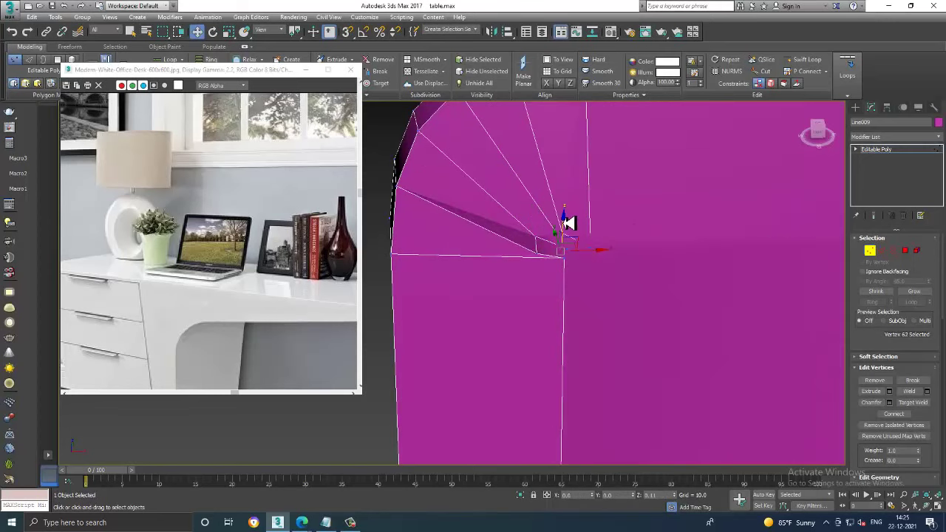
pyautogui.scroll(-3, 616, 257)
pyautogui.scroll(-3, 616, 256)
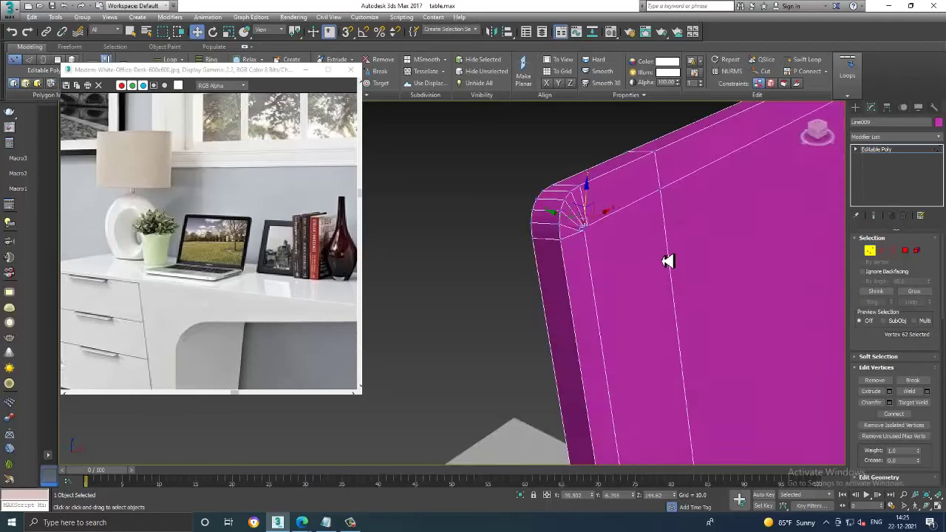
pyautogui.moveTo(667, 260)
pyautogui.keyDown('alt'); pyautogui.mouseDown(button='middle')
pyautogui.moveTo(620, 237)
pyautogui.moveTo(668, 332)
pyautogui.moveTo(595, 273)
pyautogui.moveTo(612, 285)
pyautogui.moveTo(587, 277)
pyautogui.moveTo(601, 325)
pyautogui.mouseUp(button='middle'); pyautogui.keyUp('alt')
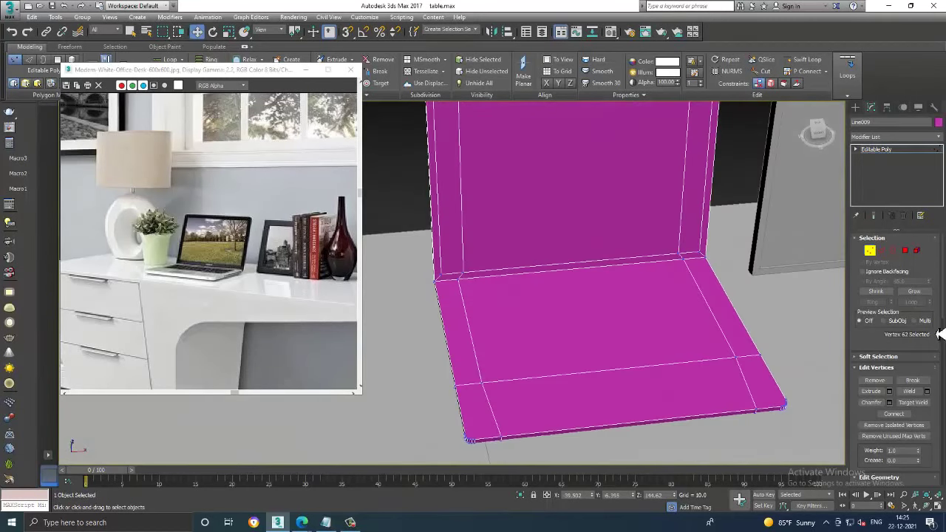
pyautogui.click(883, 252)
pyautogui.scroll(-3, 501, 412)
pyautogui.press('r')
pyautogui.moveTo(524, 382)
pyautogui.keyDown('alt'); pyautogui.mouseDown(button='middle')
pyautogui.moveTo(478, 391)
pyautogui.moveTo(481, 372)
pyautogui.mouseUp(button='middle'); pyautogui.keyUp('alt')
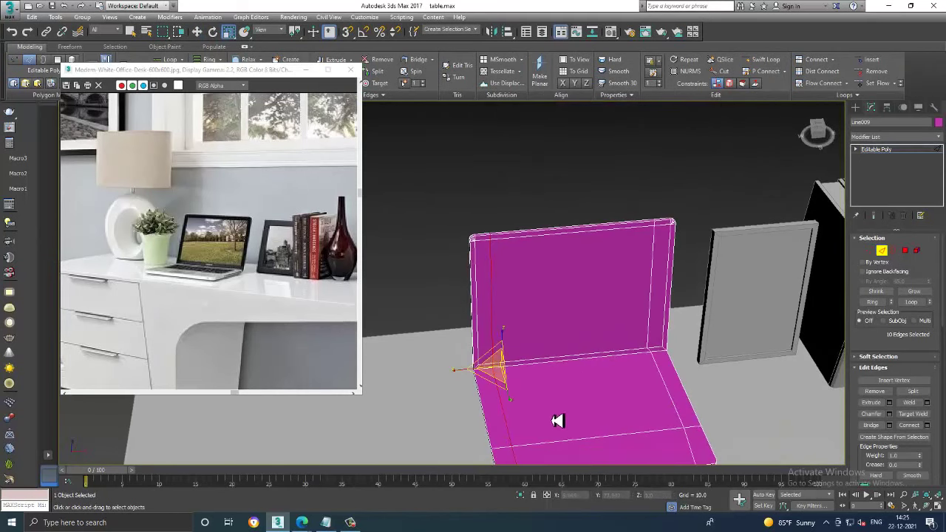
pyautogui.keyDown('alt'); pyautogui.moveTo(559, 421); pyautogui.dragTo(602, 377, button='middle'); pyautogui.keyUp('alt')
pyautogui.doubleClick(593, 363)
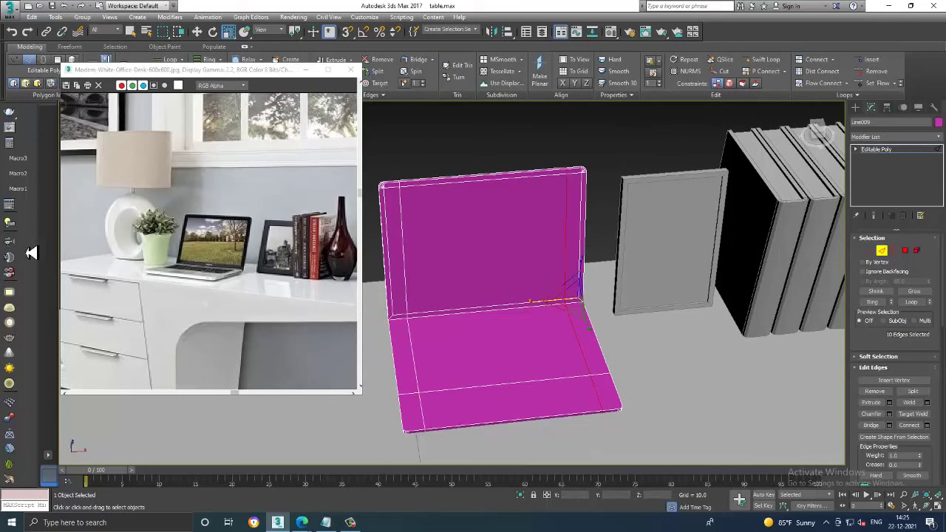
pyautogui.keyDown('alt'); pyautogui.moveTo(501, 207); pyautogui.dragTo(627, 264, button='middle'); pyautogui.keyUp('alt')
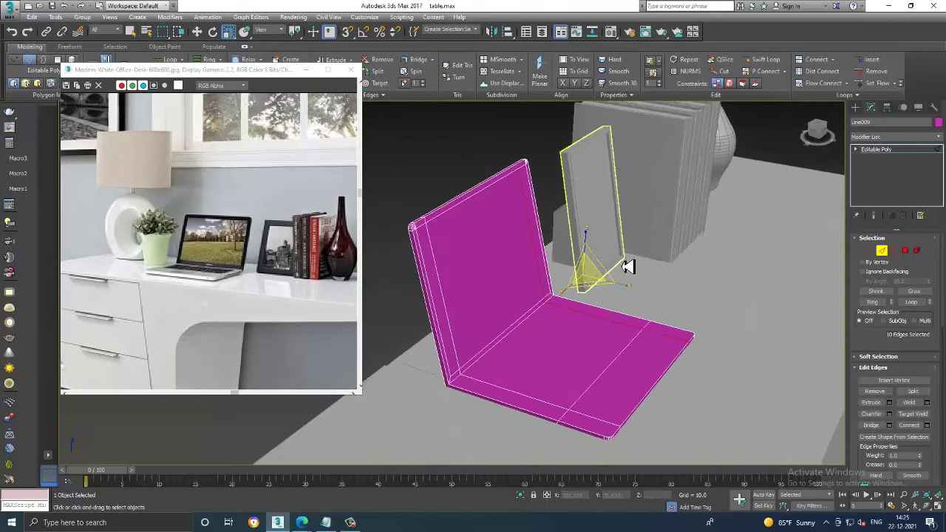
pyautogui.scroll(5, 645, 307)
pyautogui.press('w')
pyautogui.press('4')
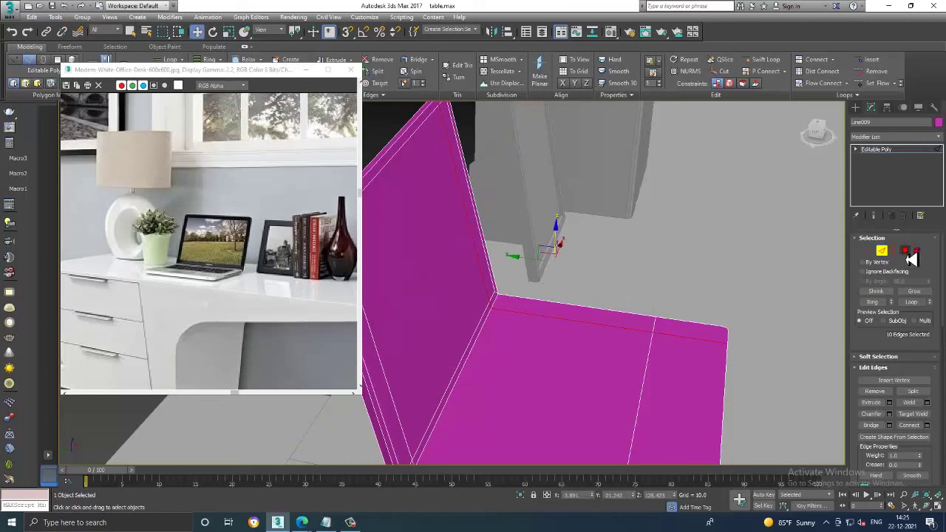
pyautogui.click(625, 405)
pyautogui.keyDown('alt'); pyautogui.moveTo(629, 406); pyautogui.dragTo(577, 299, button='middle'); pyautogui.keyUp('alt')
# Connect the selected base edges with a pinch of 79 to outline a central panel
pyautogui.click(884, 252)
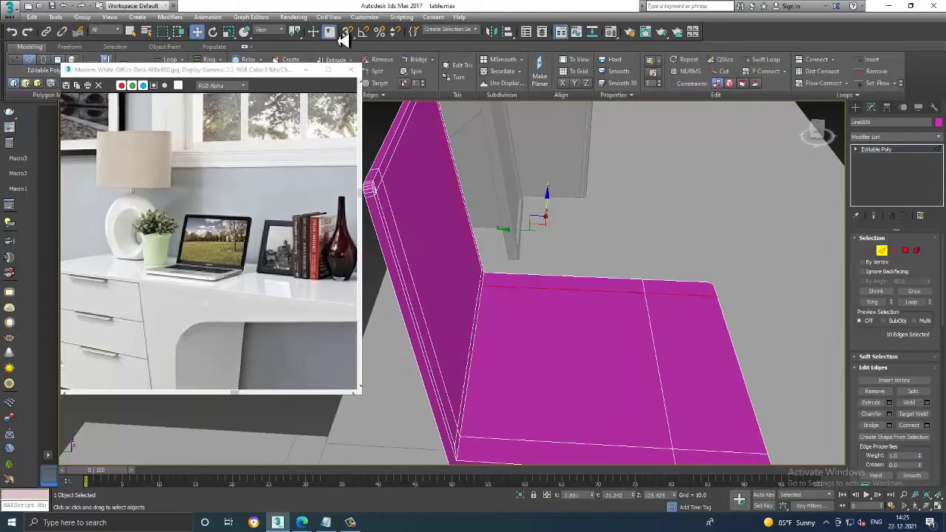
pyautogui.scroll(-5, 566, 217)
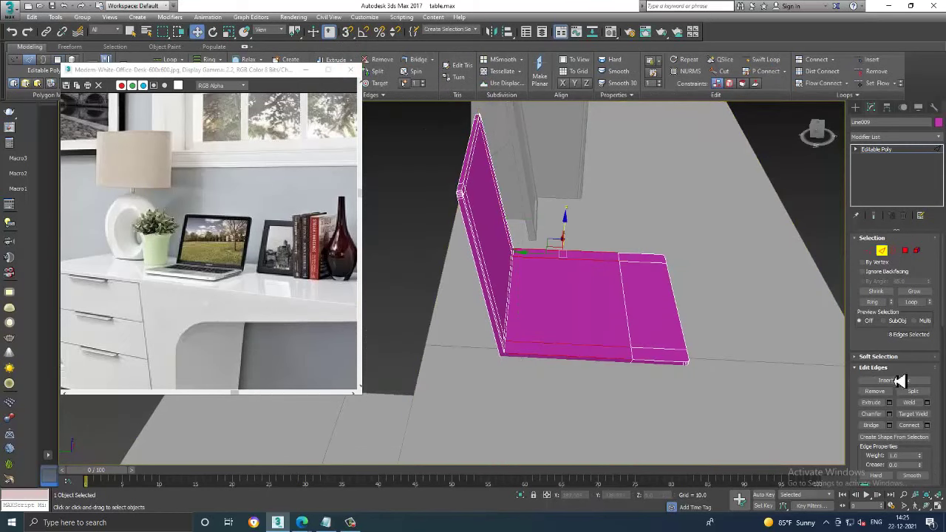
pyautogui.click(927, 425)
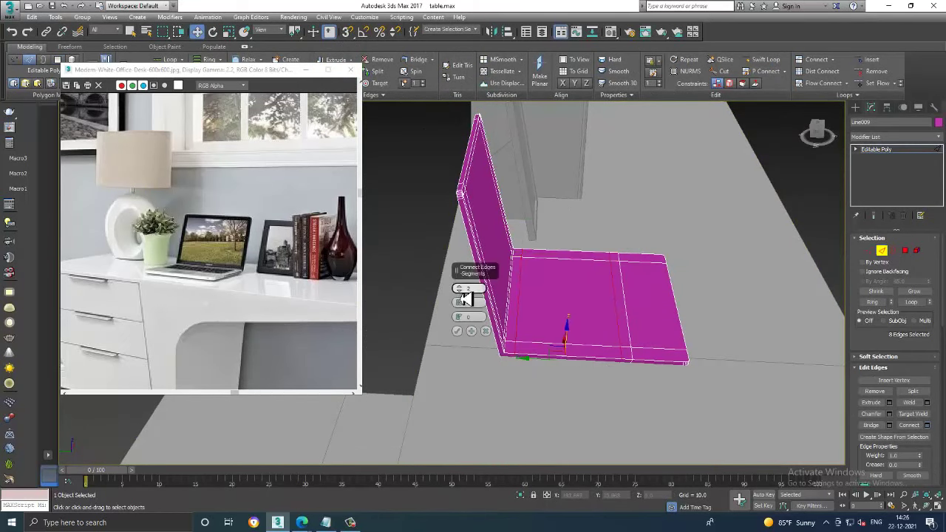
pyautogui.moveTo(464, 300)
pyautogui.mouseDown()
pyautogui.moveTo(465, 342)
pyautogui.moveTo(542, 343)
pyautogui.mouseUp()
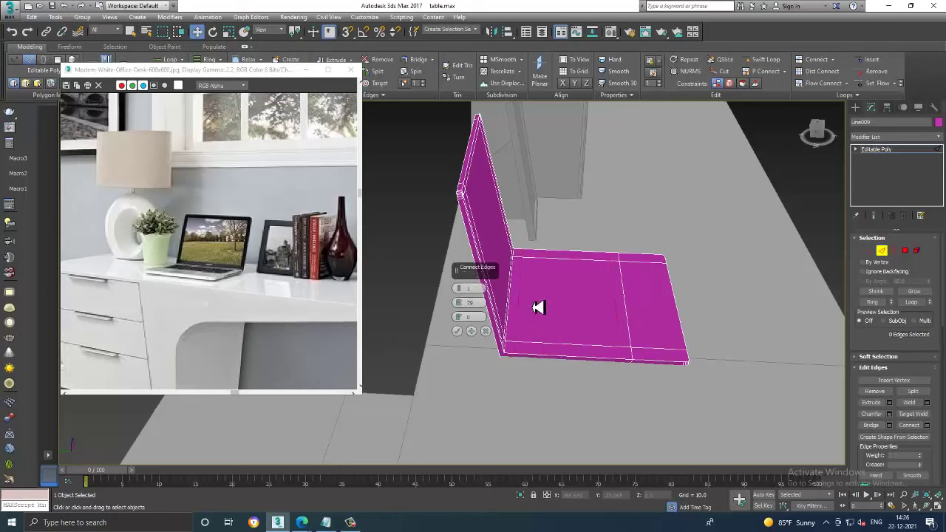
pyautogui.click(471, 330)
pyautogui.click(457, 330)
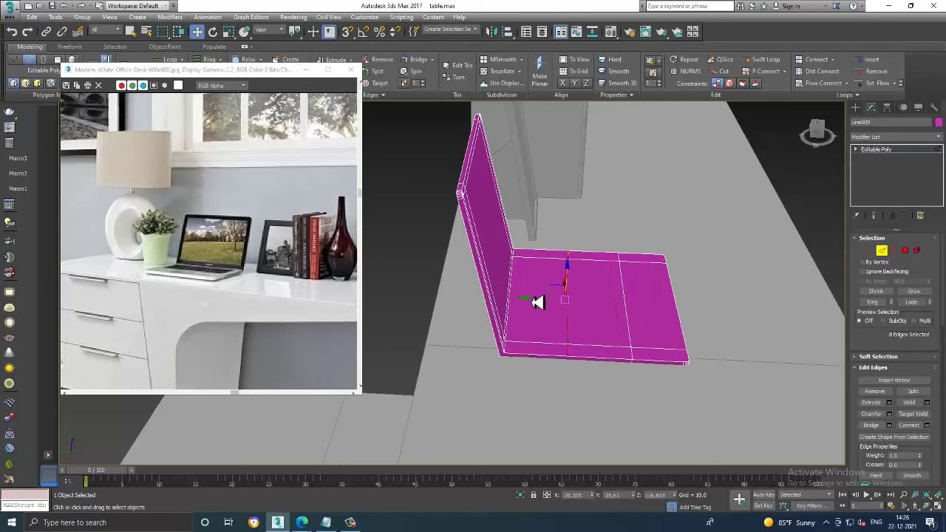
pyautogui.click(887, 305)
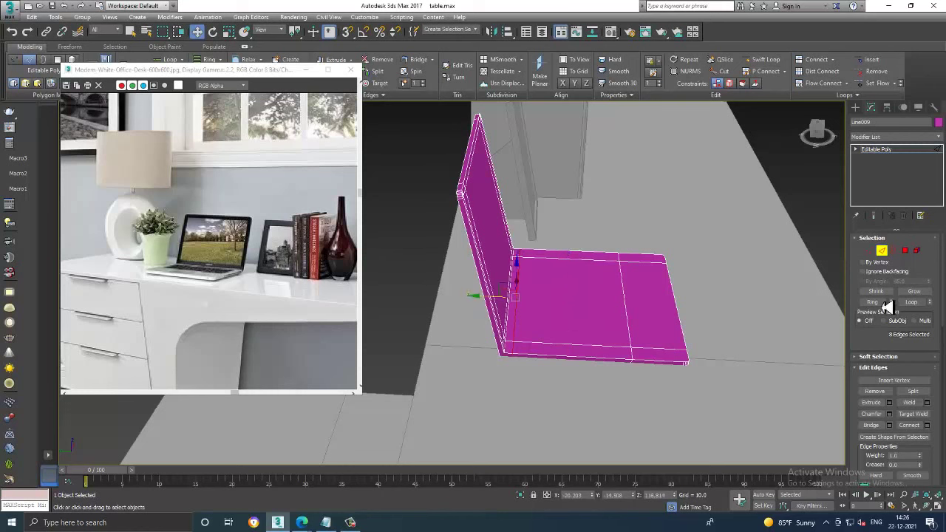
# Extrude the centre polygon of the base by -0.498 to sink it into a recess
pyautogui.click(905, 250)
pyautogui.click(593, 313)
pyautogui.press('z')
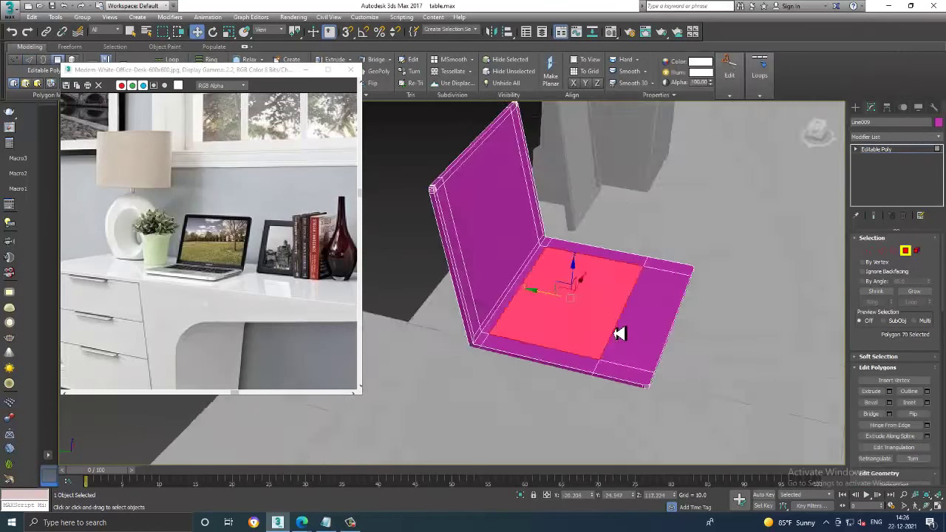
pyautogui.click(890, 392)
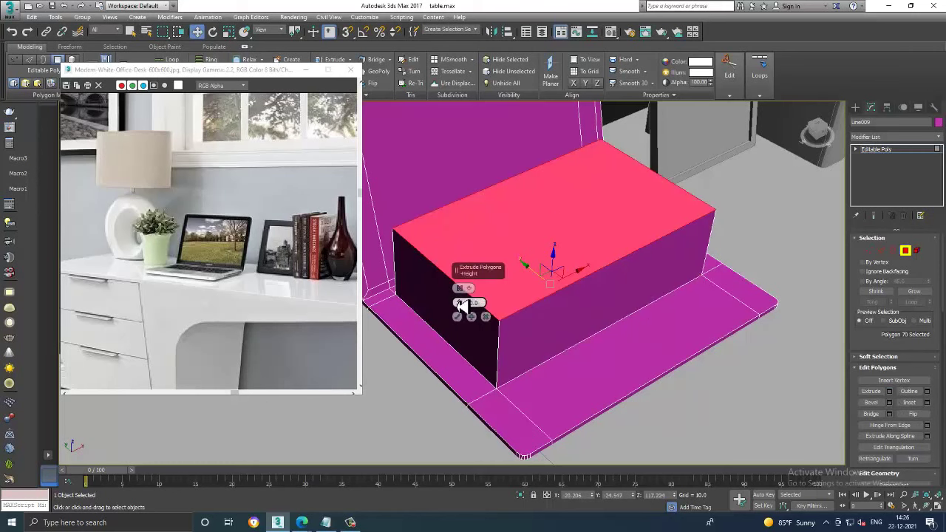
pyautogui.moveTo(458, 303); pyautogui.dragTo(483, 355)
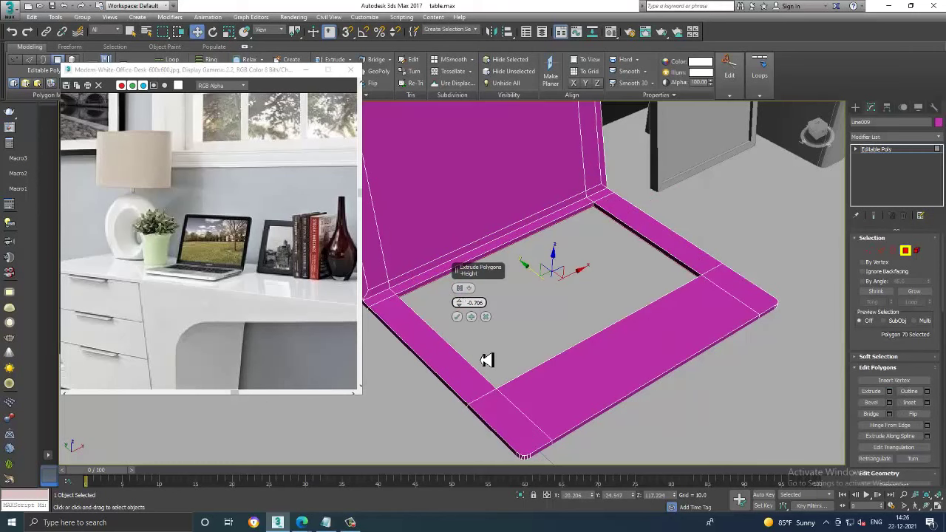
pyautogui.moveTo(487, 360); pyautogui.dragTo(487, 360)
pyautogui.click(458, 317)
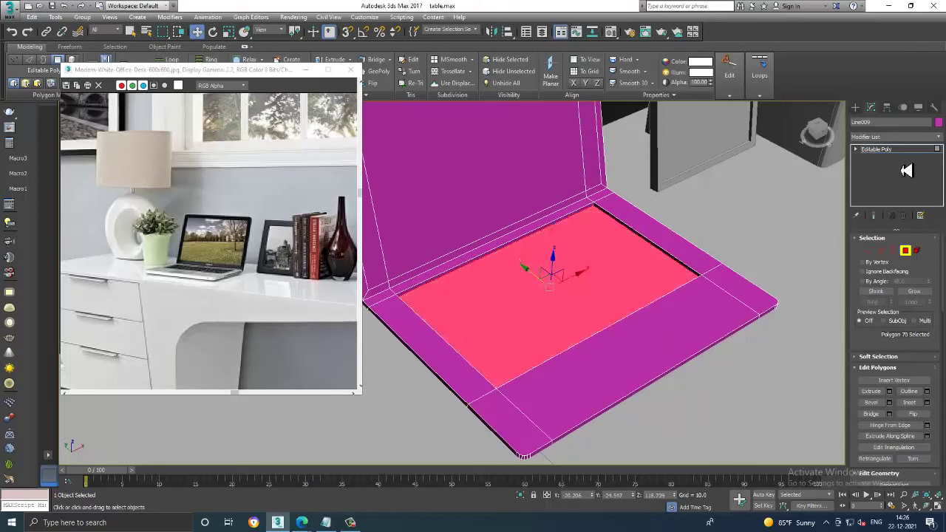
pyautogui.click(883, 149)
pyautogui.click(856, 108)
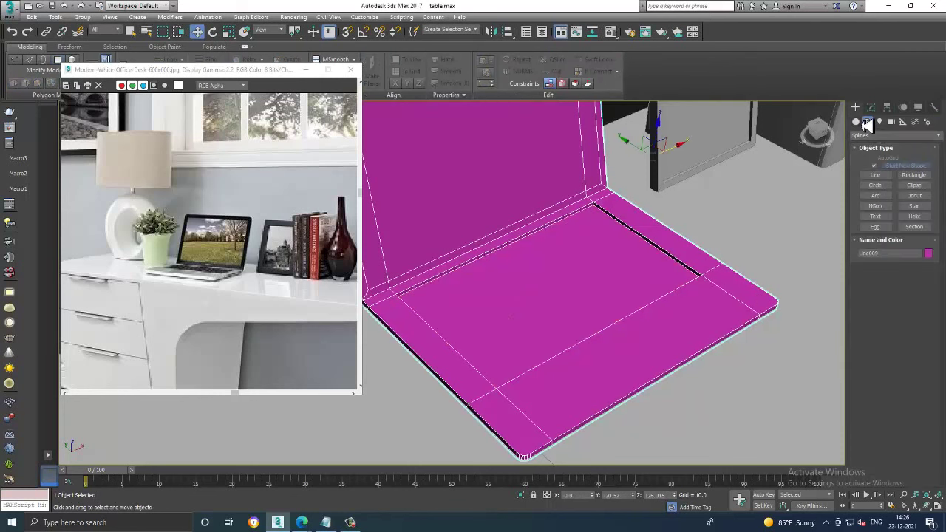
# Draw a small flat key box on the laptop base from the top view and enlarge it slightly
pyautogui.click(856, 122)
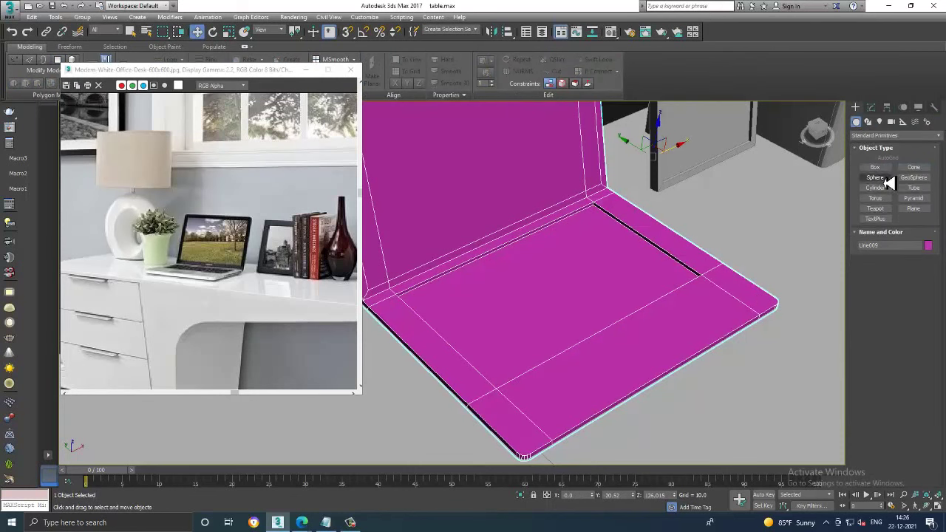
pyautogui.click(877, 168)
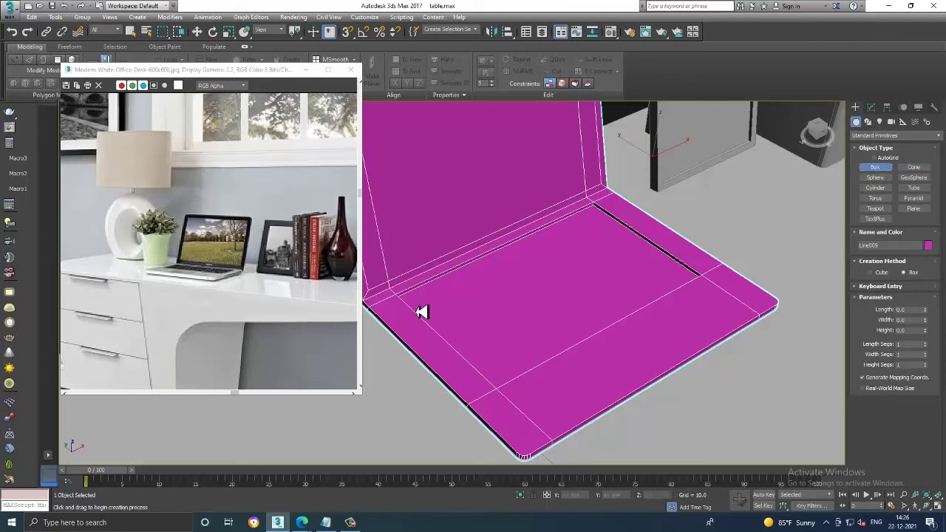
pyautogui.hotkey('alt', 'w')
pyautogui.hotkey('alt', 'w')
pyautogui.scroll(3, 633, 210)
pyautogui.moveTo(634, 209)
pyautogui.mouseDown(button='middle')
pyautogui.moveTo(558, 274)
pyautogui.moveTo(568, 263)
pyautogui.mouseUp(button='middle')
pyautogui.moveTo(520, 241); pyautogui.dragTo(547, 265)
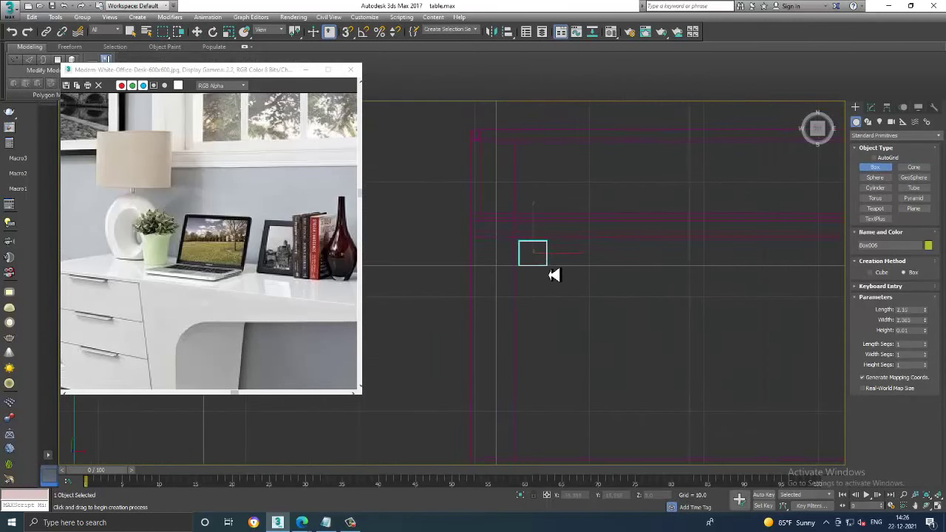
pyautogui.click(558, 273)
pyautogui.hotkey('alt', 'w')
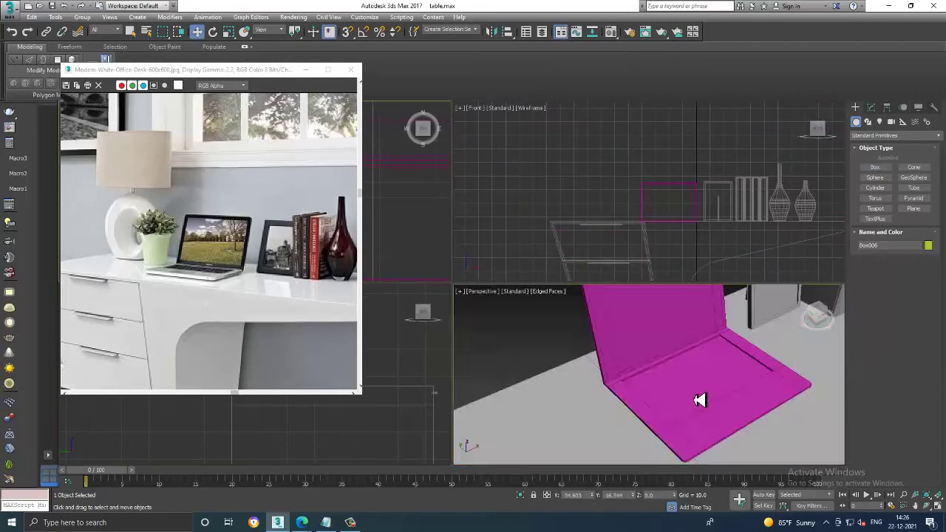
pyautogui.hotkey('alt', 'w')
pyautogui.scroll(-5, 597, 332)
pyautogui.press('w')
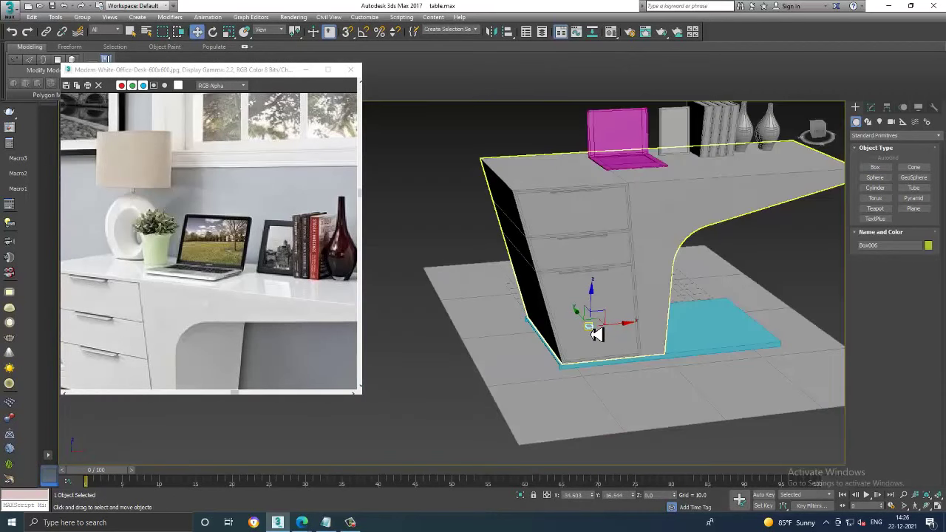
pyautogui.scroll(-5, 597, 329)
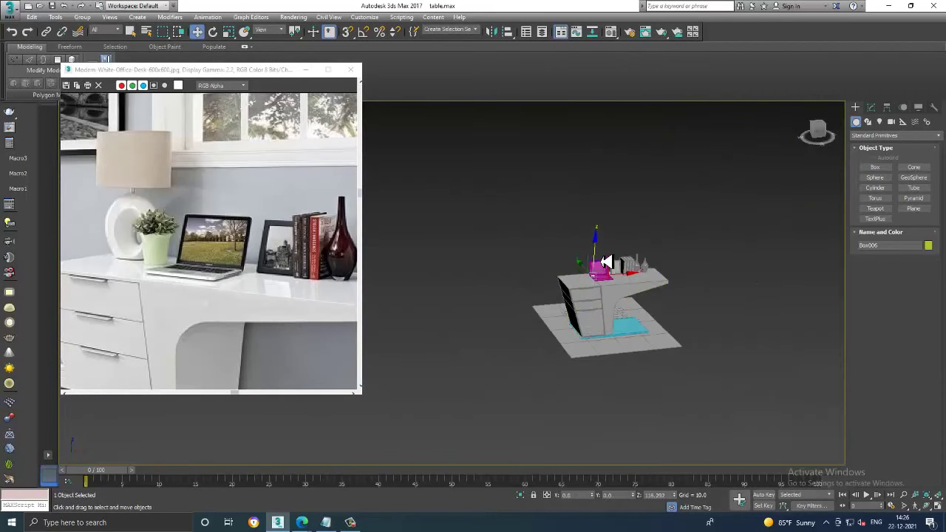
pyautogui.scroll(10, 591, 296)
pyautogui.scroll(-3, 591, 299)
pyautogui.scroll(1, 562, 300)
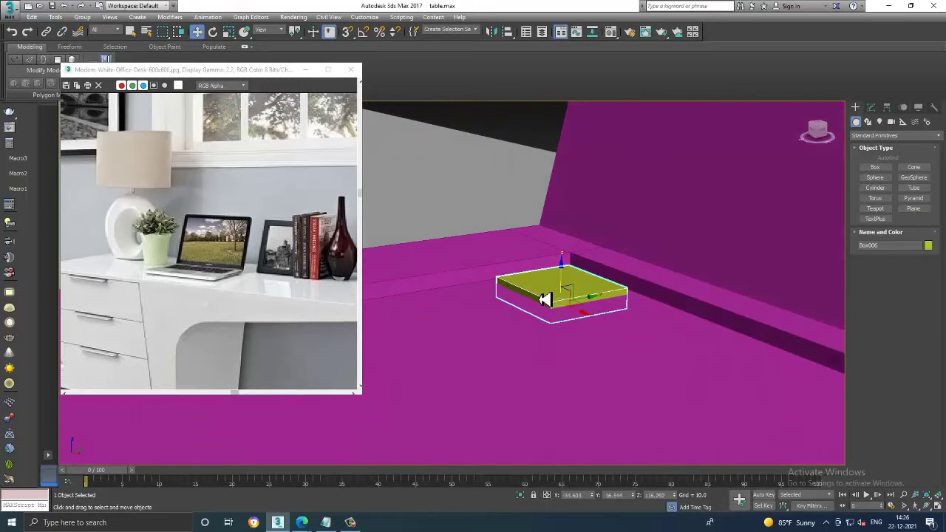
pyautogui.moveTo(545, 299); pyautogui.dragTo(567, 285)
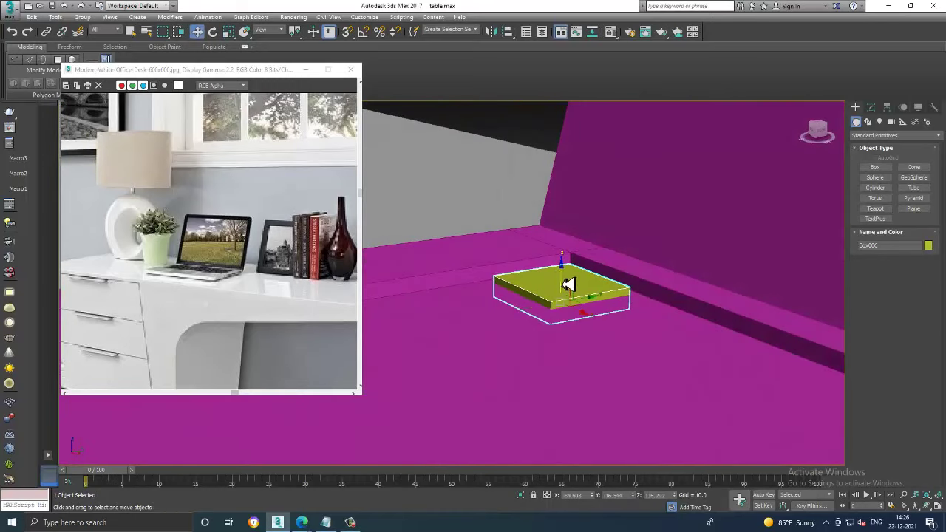
# Convert the key box to Editable Poly and scale its top face down to taper it
pyautogui.scroll(4, 570, 294)
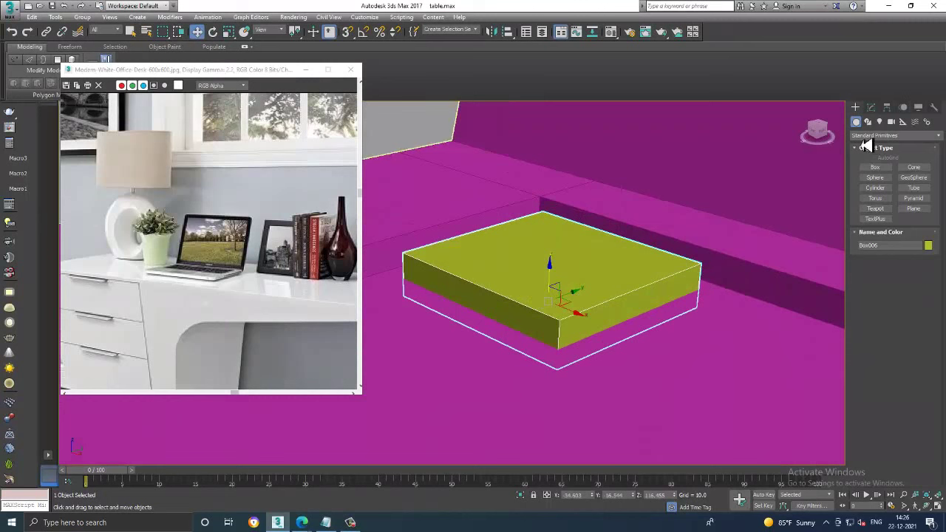
pyautogui.click(871, 107)
pyautogui.rightClick(699, 248)
pyautogui.moveTo(618, 348)
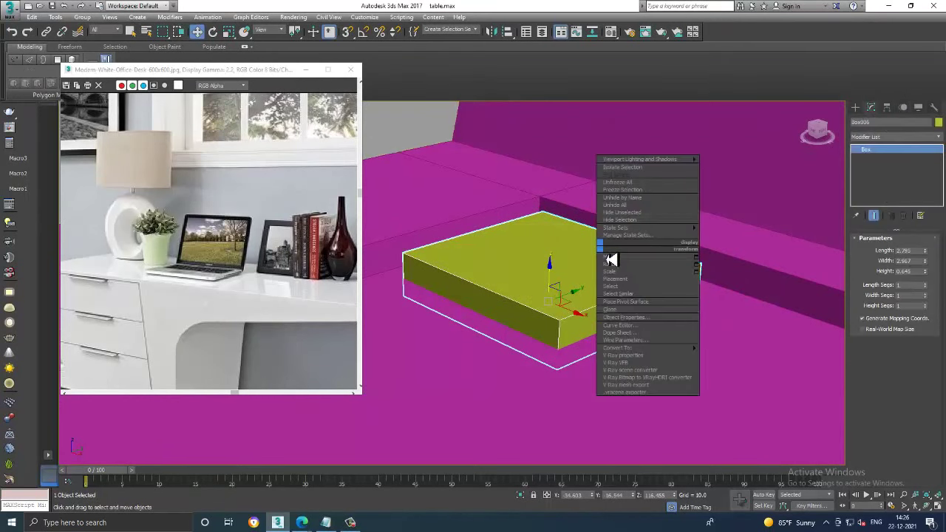
pyautogui.click(734, 356)
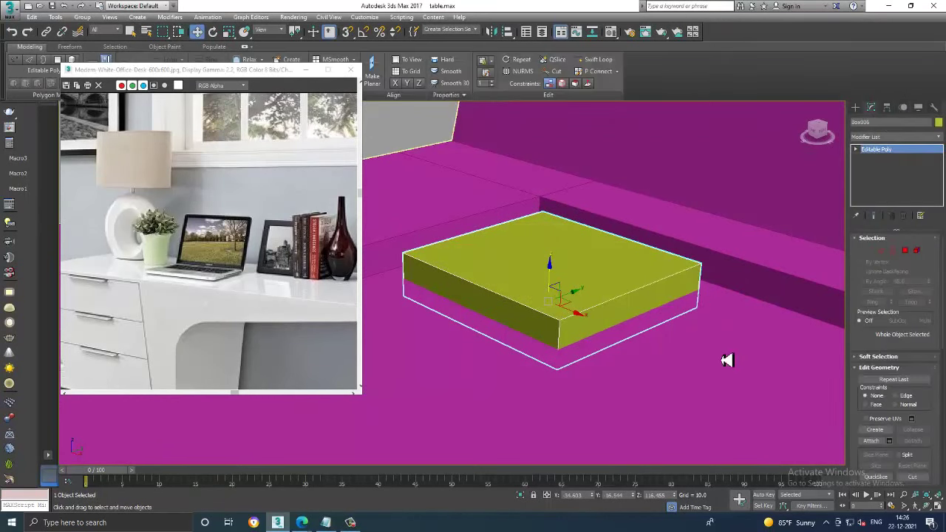
pyautogui.press('4')
pyautogui.click(542, 270)
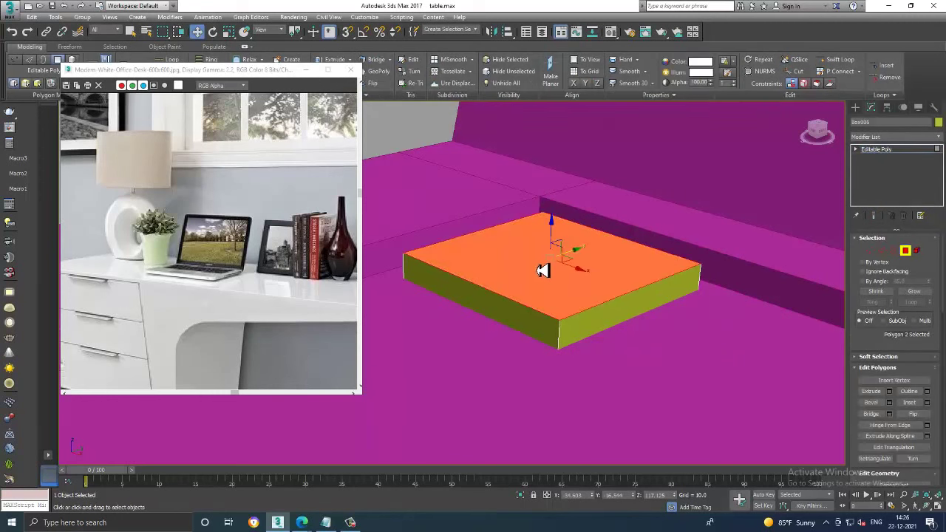
pyautogui.press('r')
pyautogui.moveTo(566, 253); pyautogui.dragTo(578, 280)
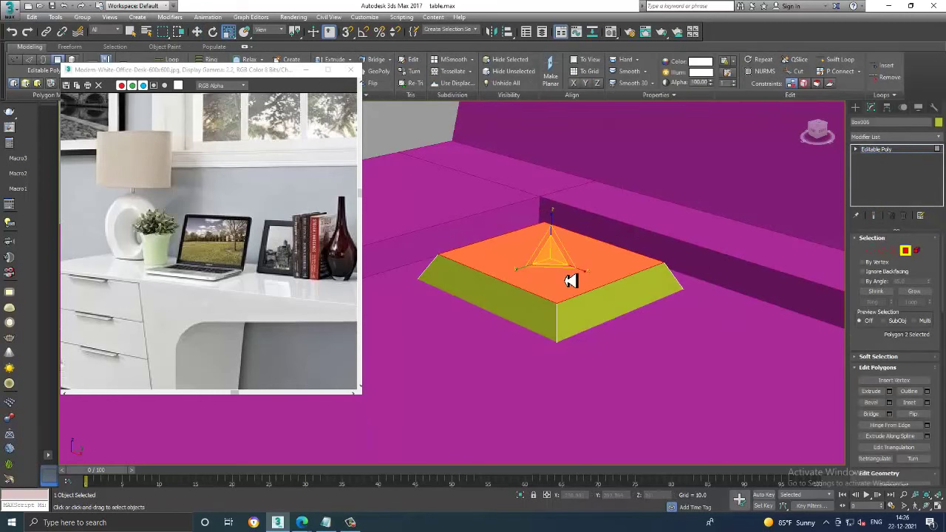
pyautogui.press('w')
pyautogui.keyDown('alt'); pyautogui.moveTo(570, 281); pyautogui.dragTo(850, 194, button='middle'); pyautogui.keyUp('alt')
pyautogui.click(881, 154)
pyautogui.moveTo(561, 273)
pyautogui.keyDown('alt'); pyautogui.mouseDown(button='middle')
pyautogui.moveTo(554, 270)
pyautogui.moveTo(574, 320)
pyautogui.moveTo(542, 281)
pyautogui.mouseUp(button='middle'); pyautogui.keyUp('alt')
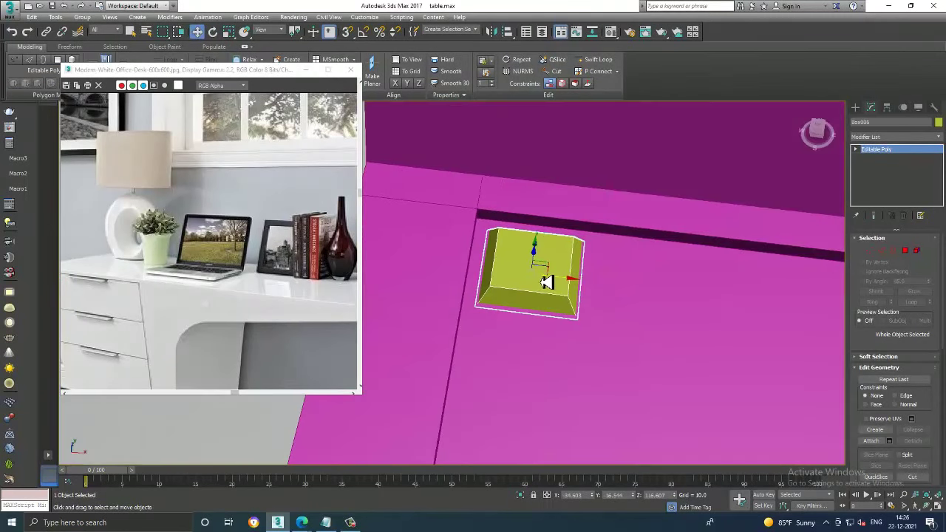
pyautogui.press('t')
pyautogui.scroll(3, 503, 244)
# Shift-drag the key along X to clone it into a row of copies
pyautogui.scroll(-3, 545, 289)
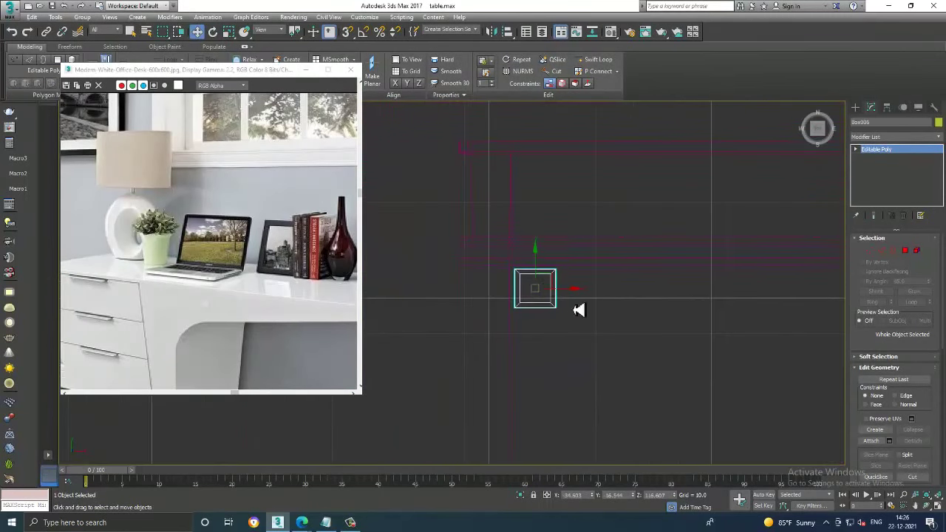
pyautogui.keyDown('shift'); pyautogui.moveTo(576, 296); pyautogui.dragTo(627, 294); pyautogui.keyUp('shift')
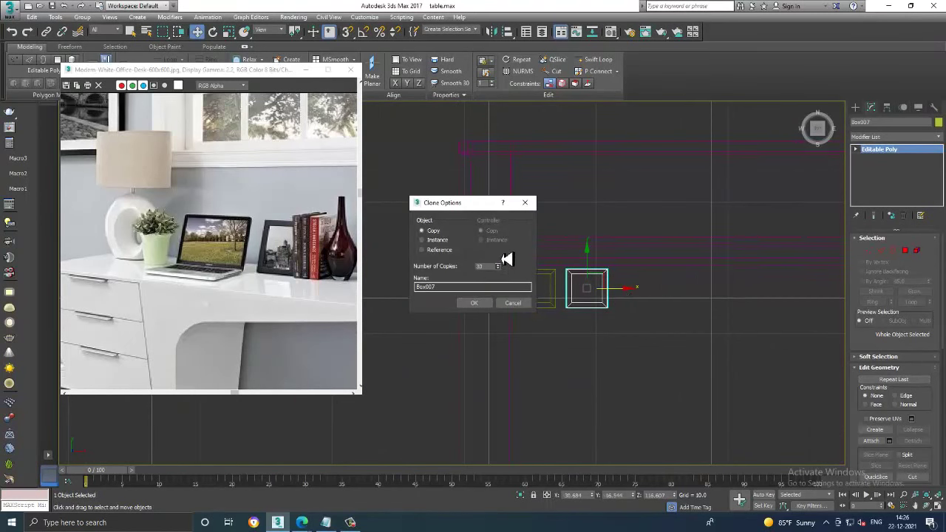
pyautogui.click(474, 303)
pyautogui.scroll(-3, 597, 300)
pyautogui.scroll(-3, 562, 275)
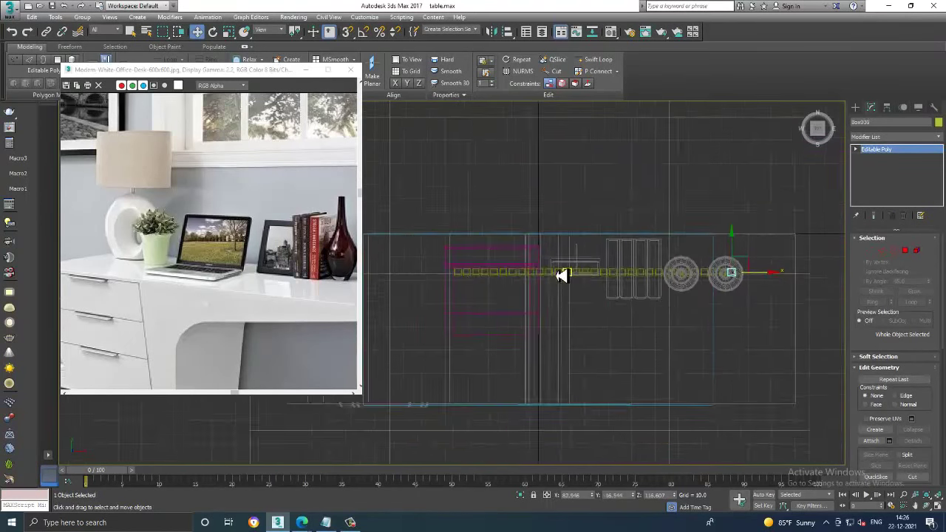
pyautogui.moveTo(562, 275); pyautogui.dragTo(547, 272, button='middle')
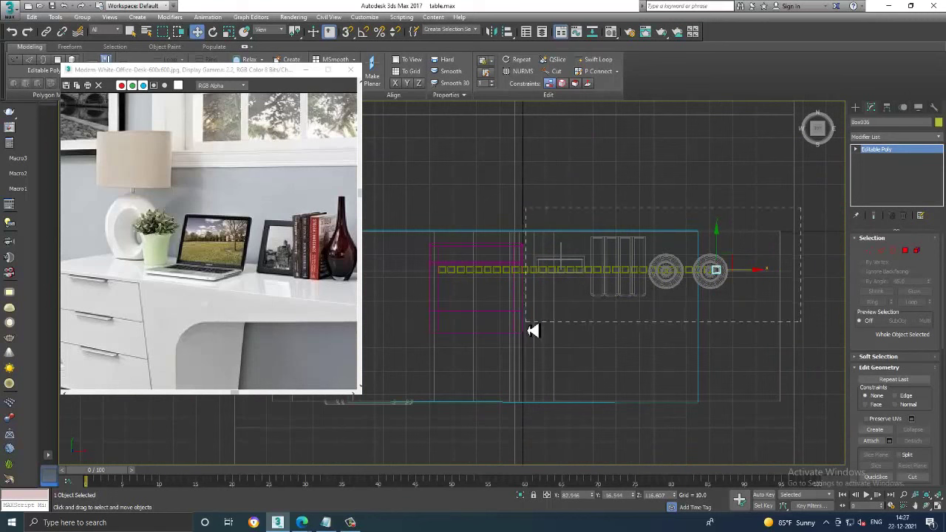
# Select only the row of keys, leaving the tall cyan object out
pyautogui.moveTo(533, 330); pyautogui.dragTo(529, 326)
pyautogui.keyDown('alt'); pyautogui.click(621, 156); pyautogui.keyUp('alt')
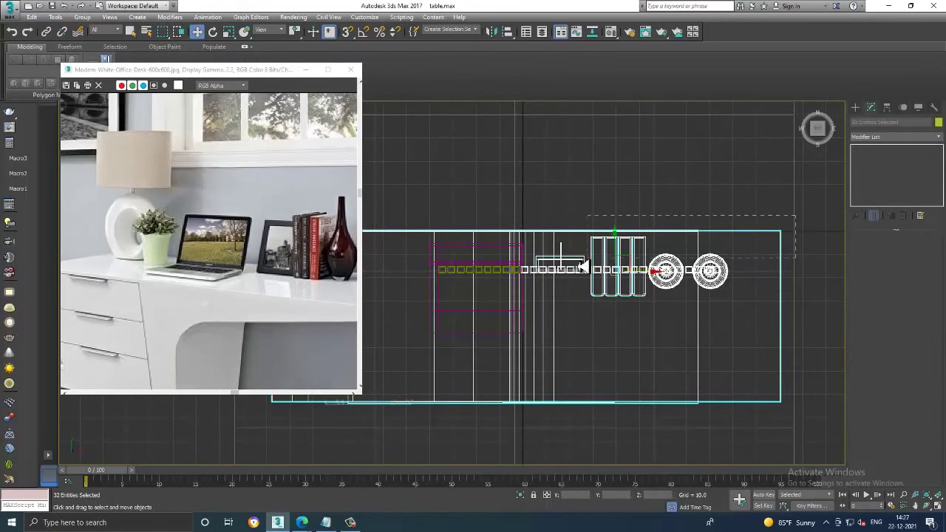
pyautogui.click(560, 266)
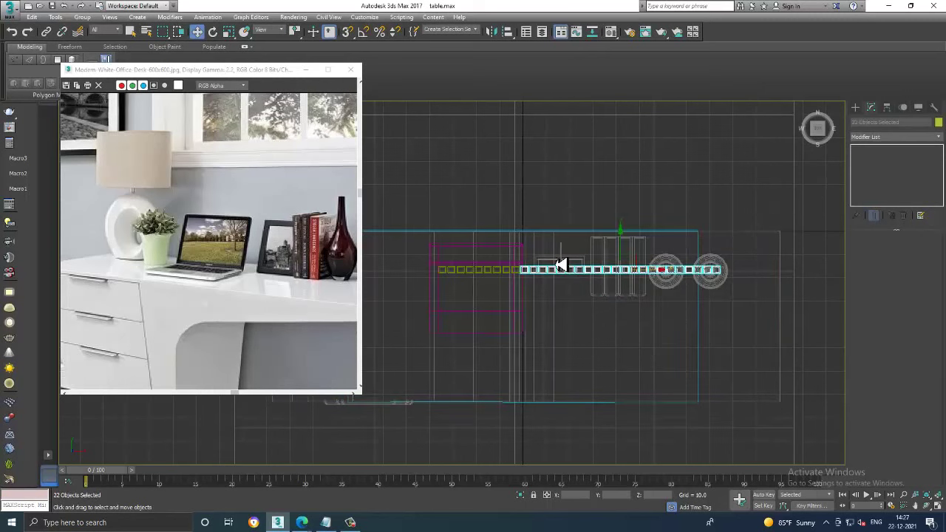
pyautogui.scroll(2, 665, 269)
pyautogui.click(697, 274)
pyautogui.scroll(2, 629, 277)
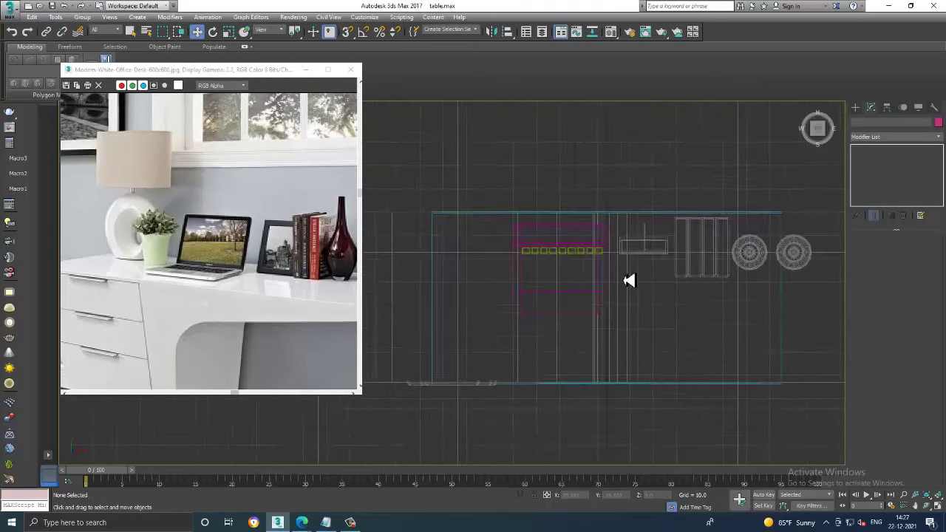
pyautogui.scroll(2, 577, 275)
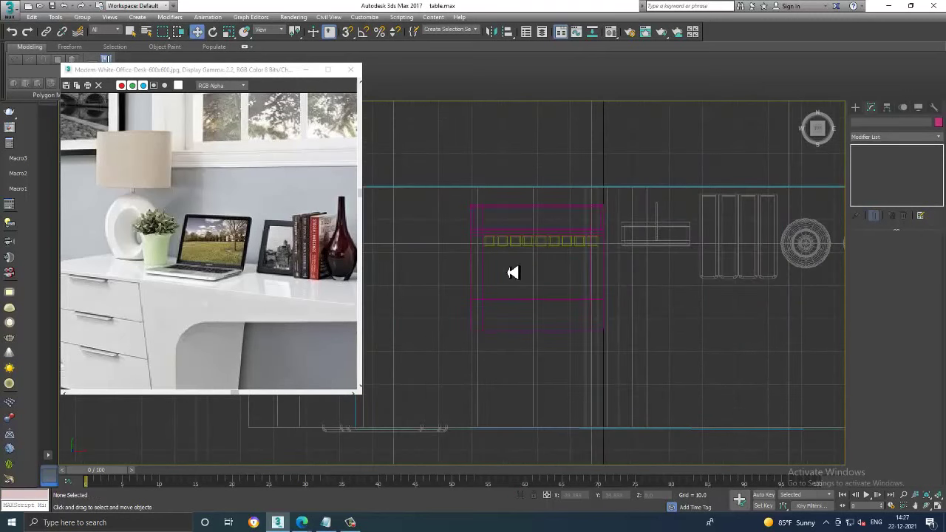
pyautogui.click(597, 250)
pyautogui.keyDown('alt'); pyautogui.click(621, 319); pyautogui.keyUp('alt')
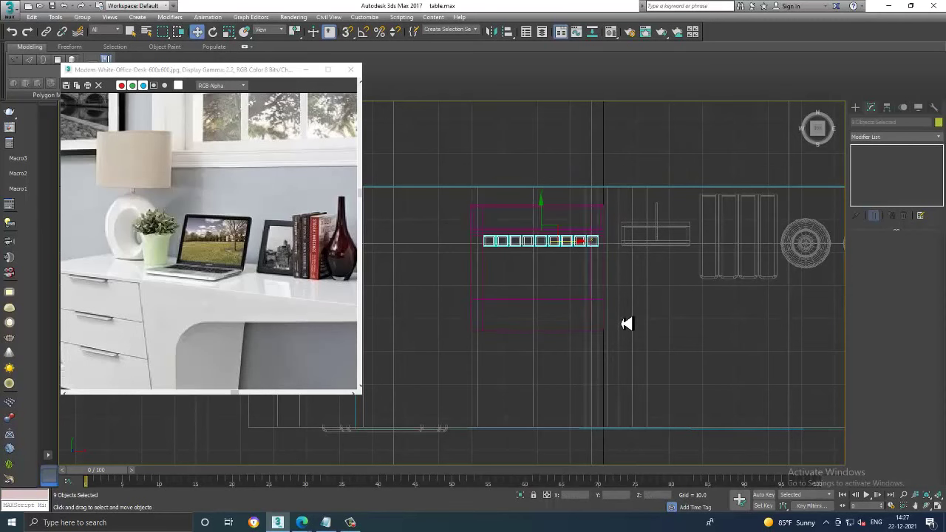
# Delete the last key in the row and select the remaining keys
pyautogui.press('p')
pyautogui.scroll(-5, 701, 355)
pyautogui.scroll(2, 701, 355)
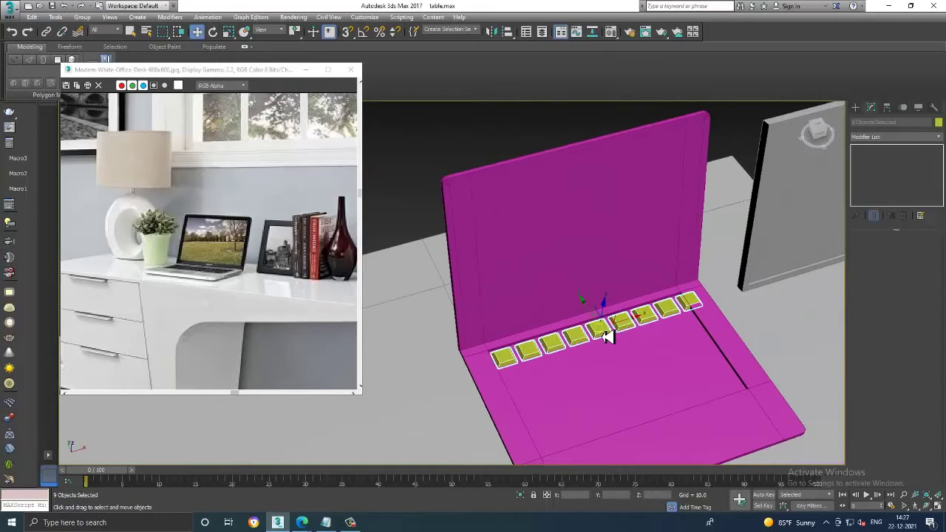
pyautogui.scroll(2, 686, 338)
pyautogui.click(732, 334)
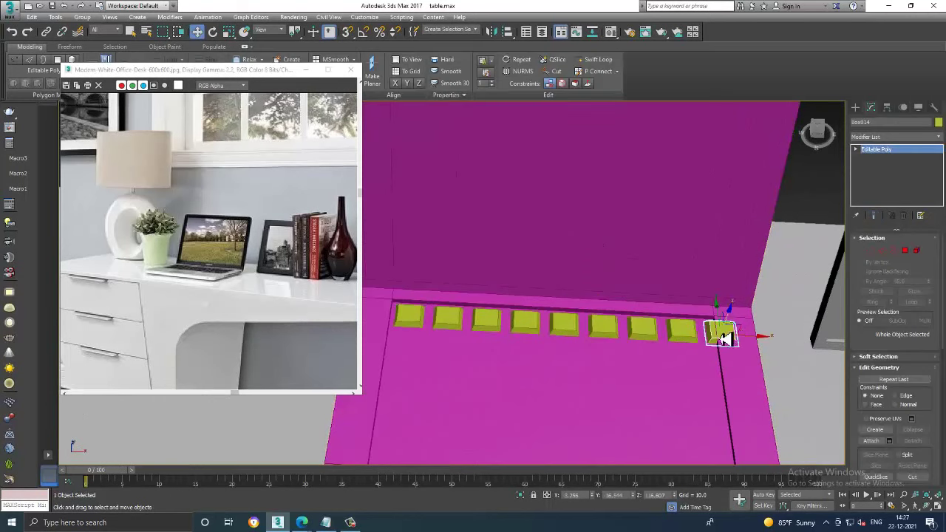
pyautogui.press('Delete')
pyautogui.click(683, 332)
pyautogui.keyDown('ctrl'); pyautogui.click(630, 335); pyautogui.keyUp('ctrl')
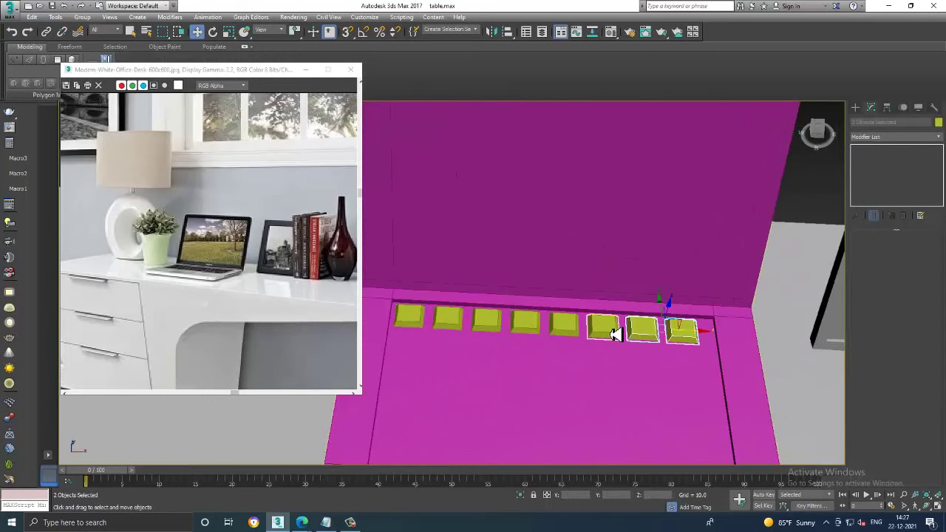
pyautogui.keyDown('ctrl'); pyautogui.click(600, 328); pyautogui.keyUp('ctrl')
pyautogui.keyDown('ctrl'); pyautogui.click(563, 325); pyautogui.keyUp('ctrl')
pyautogui.keyDown('ctrl'); pyautogui.click(526, 325); pyautogui.keyUp('ctrl')
pyautogui.keyDown('ctrl'); pyautogui.click(494, 329); pyautogui.keyUp('ctrl')
pyautogui.keyDown('ctrl'); pyautogui.click(456, 330); pyautogui.keyUp('ctrl')
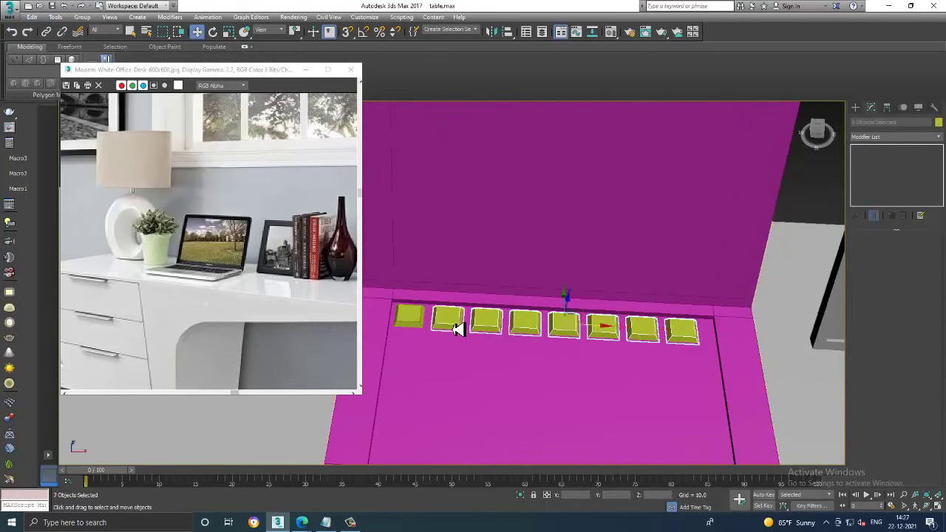
# Delete five more keys from the right end of the row
pyautogui.scroll(-3, 444, 327)
pyautogui.moveTo(523, 328)
pyautogui.keyDown('alt'); pyautogui.mouseDown(button='middle')
pyautogui.moveTo(553, 338)
pyautogui.moveTo(553, 318)
pyautogui.mouseUp(button='middle'); pyautogui.keyUp('alt')
pyautogui.scroll(-2, 554, 317)
pyautogui.scroll(-5, 676, 332)
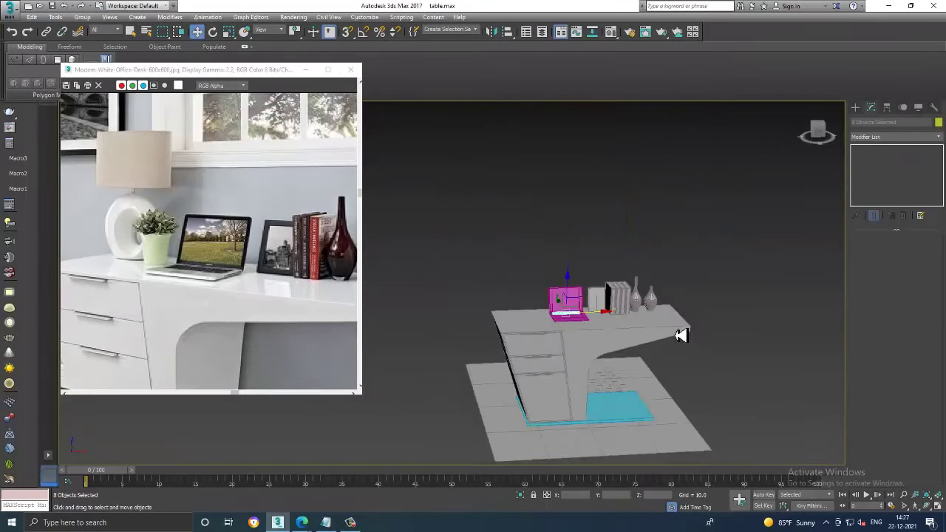
pyautogui.click(661, 264)
pyautogui.scroll(5, 591, 323)
pyautogui.scroll(3, 590, 322)
pyautogui.moveTo(585, 342)
pyautogui.keyDown('alt'); pyautogui.mouseDown(button='middle')
pyautogui.moveTo(596, 362)
pyautogui.moveTo(616, 306)
pyautogui.mouseUp(button='middle'); pyautogui.keyUp('alt')
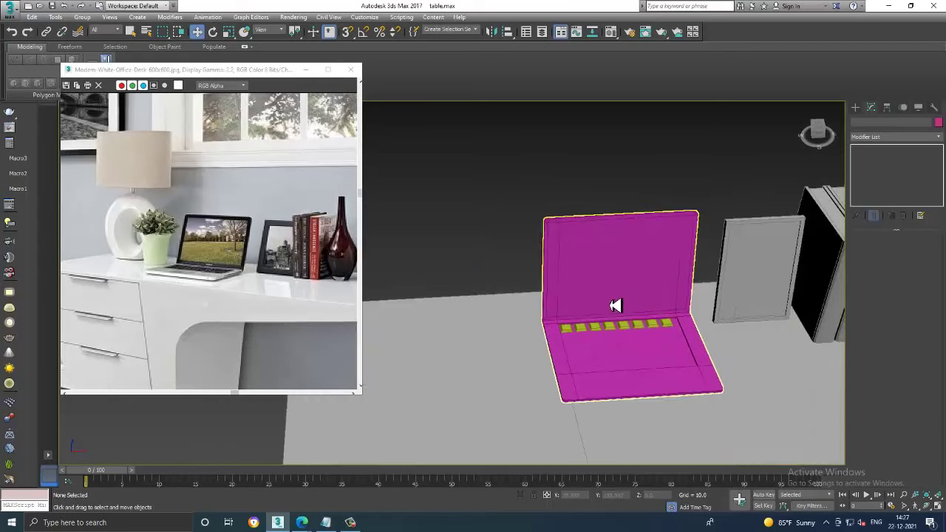
pyautogui.scroll(1, 689, 368)
pyautogui.scroll(4, 688, 367)
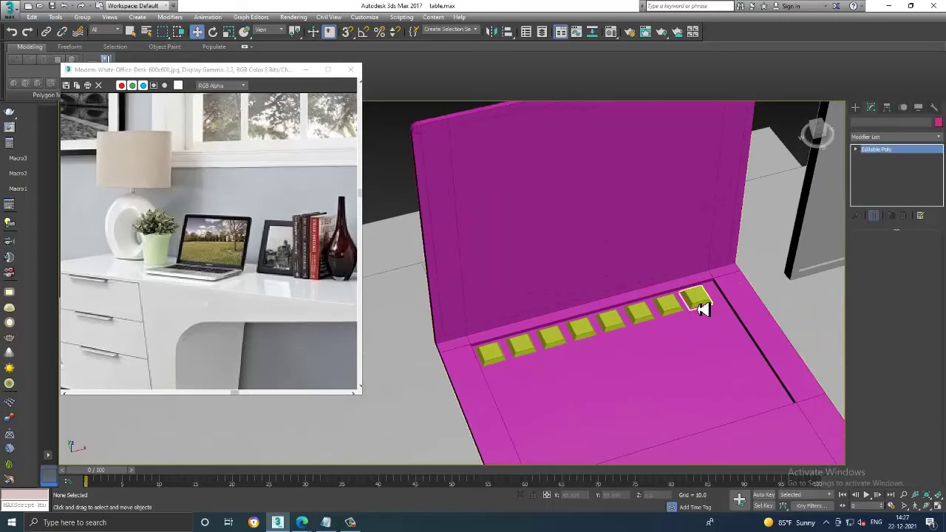
pyautogui.click(668, 316)
pyautogui.press('Delete')
pyautogui.click(639, 316)
pyautogui.press('Delete')
pyautogui.click(610, 320)
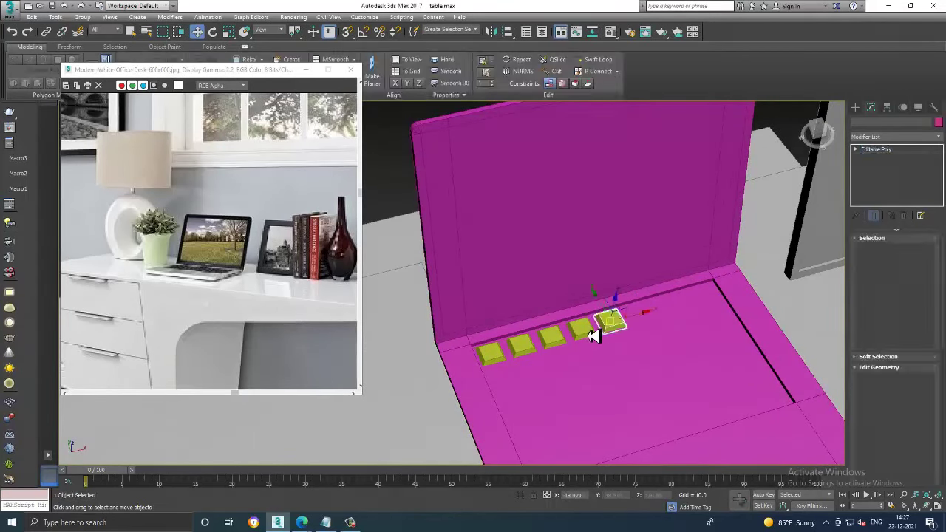
pyautogui.press('Delete')
pyautogui.click(556, 340)
pyautogui.press('Delete')
pyautogui.click(524, 346)
pyautogui.press('Delete')
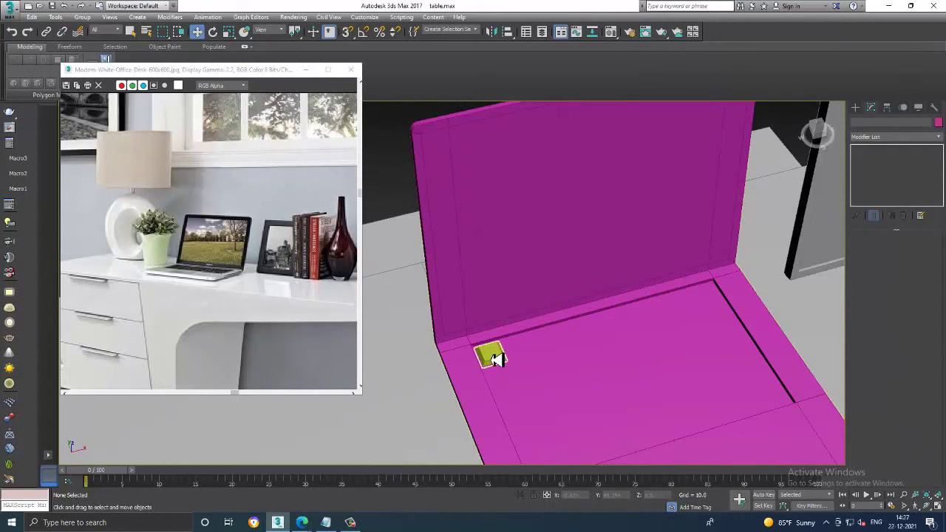
# Scale down the one remaining key
pyautogui.click(493, 355)
pyautogui.press('r')
pyautogui.moveTo(502, 379); pyautogui.dragTo(533, 403)
pyautogui.press('w')
pyautogui.keyDown('alt'); pyautogui.moveTo(488, 344); pyautogui.dragTo(565, 382, button='middle'); pyautogui.keyUp('alt')
pyautogui.scroll(3, 510, 363)
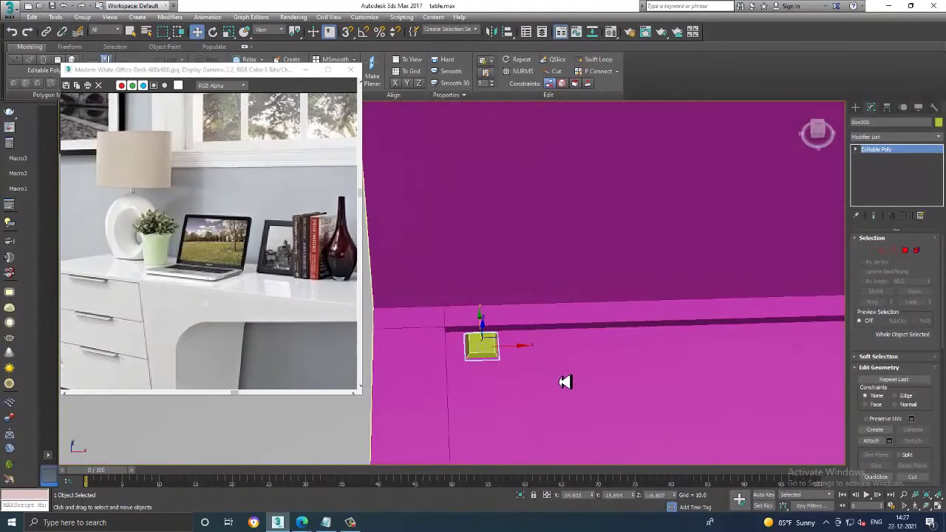
pyautogui.keyDown('alt'); pyautogui.moveTo(503, 363); pyautogui.dragTo(507, 348, button='middle'); pyautogui.keyUp('alt')
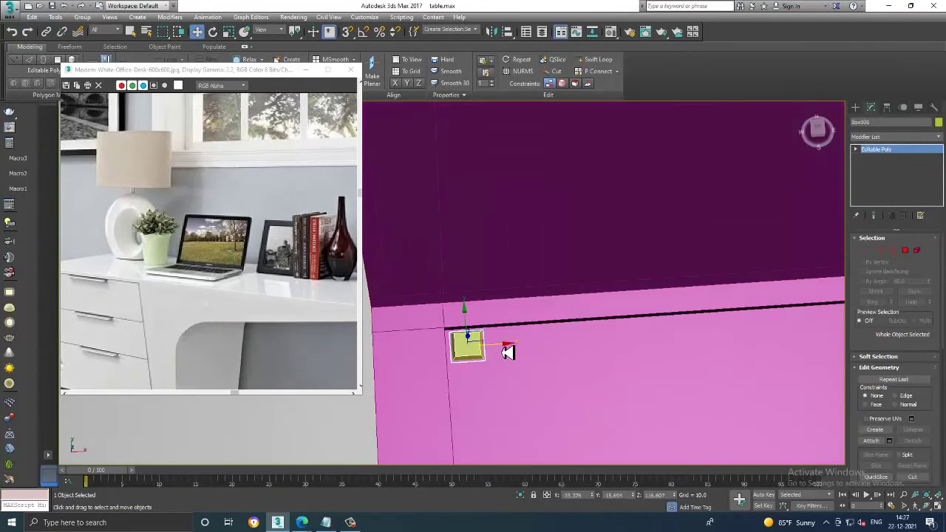
# Clone the smaller key in two batches to rebuild a full row across the recess
pyautogui.keyDown('shift'); pyautogui.moveTo(508, 348); pyautogui.dragTo(538, 349); pyautogui.keyUp('shift')
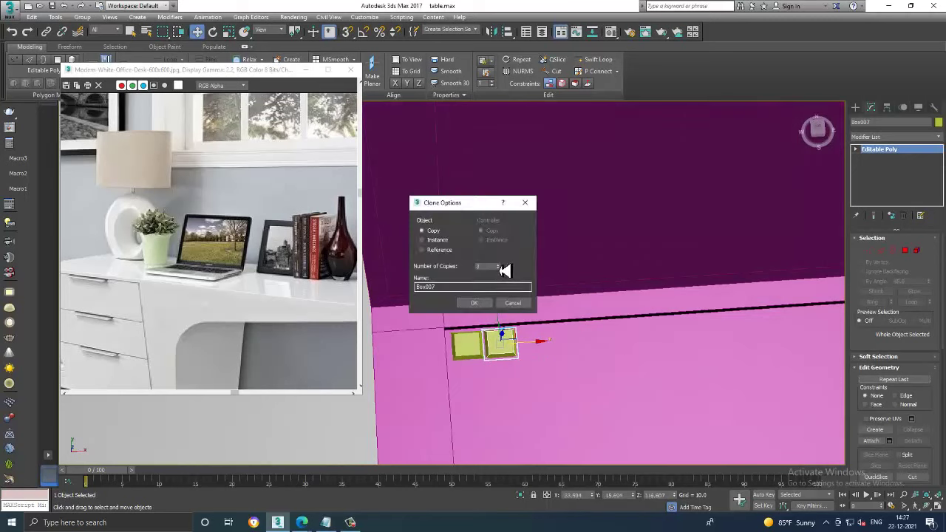
pyautogui.click(476, 303)
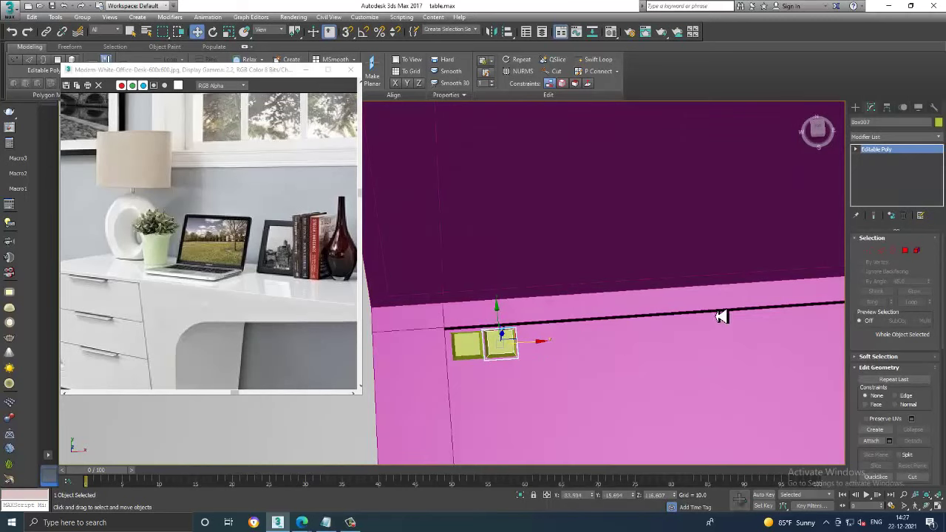
pyautogui.scroll(-2, 644, 313)
pyautogui.keyDown('shift'); pyautogui.moveTo(637, 319); pyautogui.dragTo(647, 321); pyautogui.keyUp('shift')
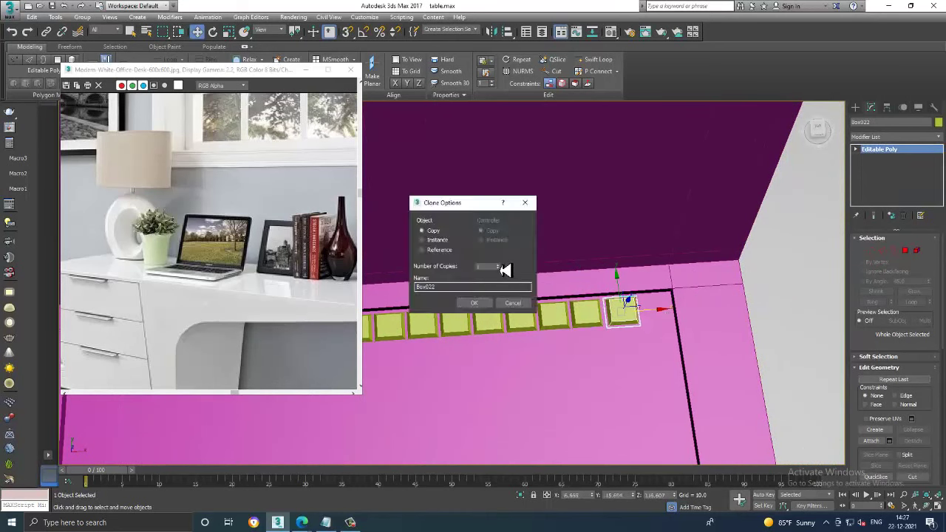
pyautogui.click(479, 304)
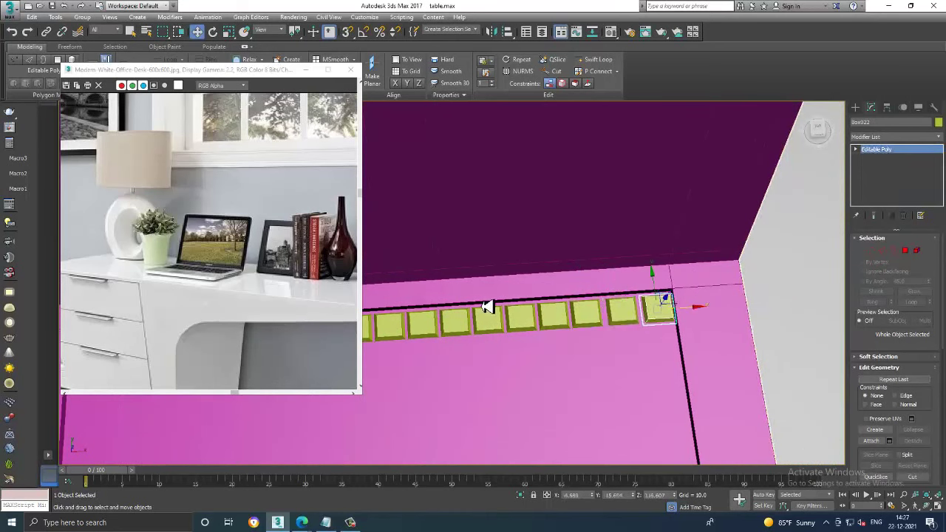
pyautogui.scroll(-3, 545, 291)
pyautogui.keyDown('alt'); pyautogui.moveTo(564, 312); pyautogui.dragTo(555, 281, button='middle'); pyautogui.keyUp('alt')
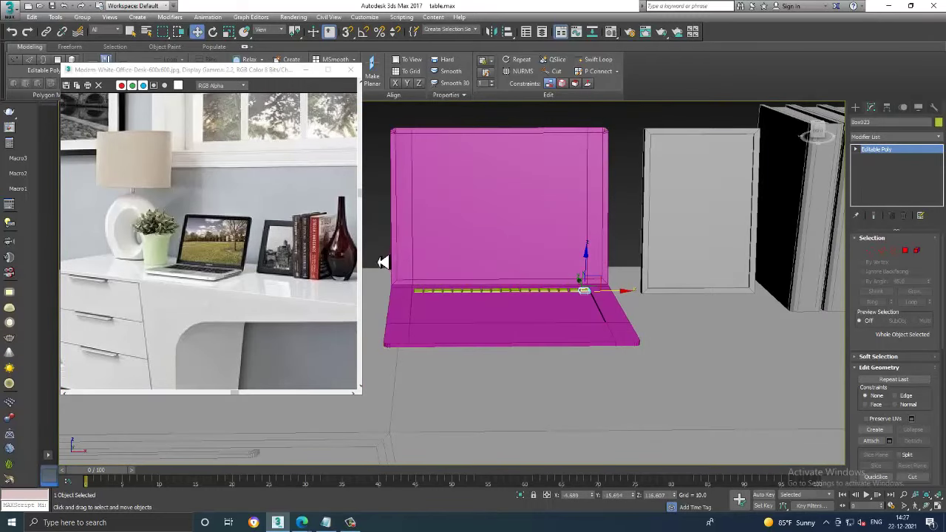
# Clone the key row across the base in two batches, including five copies, then deselect
pyautogui.moveTo(612, 303); pyautogui.dragTo(613, 160)
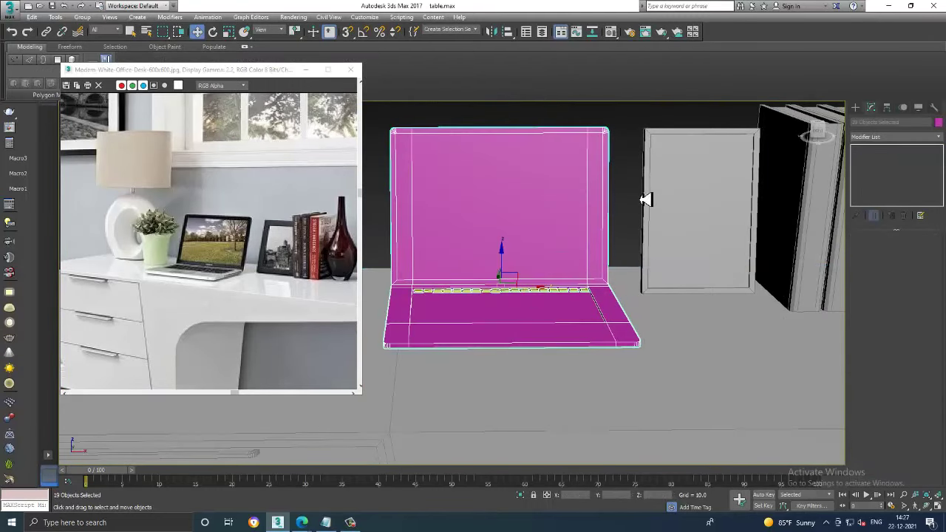
pyautogui.keyDown('alt'); pyautogui.moveTo(567, 196); pyautogui.dragTo(629, 229, button='middle'); pyautogui.keyUp('alt')
pyautogui.scroll(3, 490, 308)
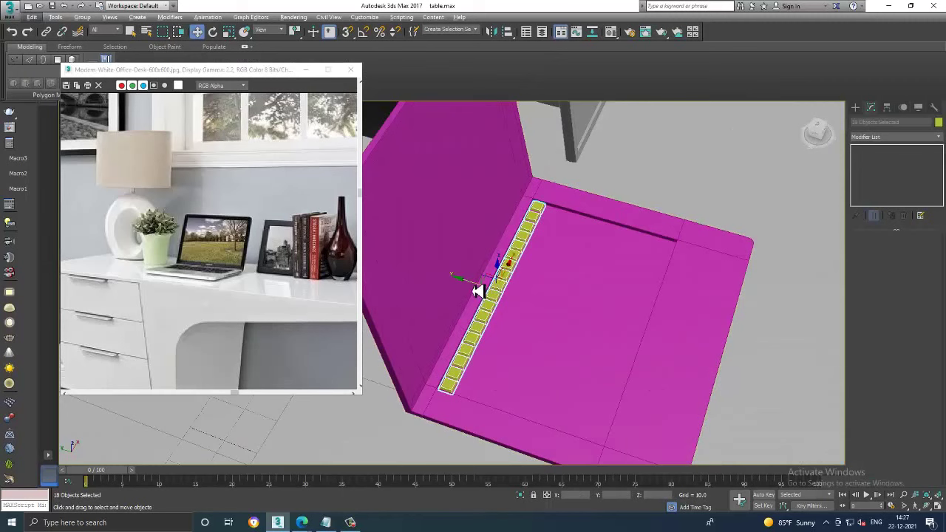
pyautogui.moveTo(503, 295); pyautogui.dragTo(539, 310)
pyautogui.click(482, 302)
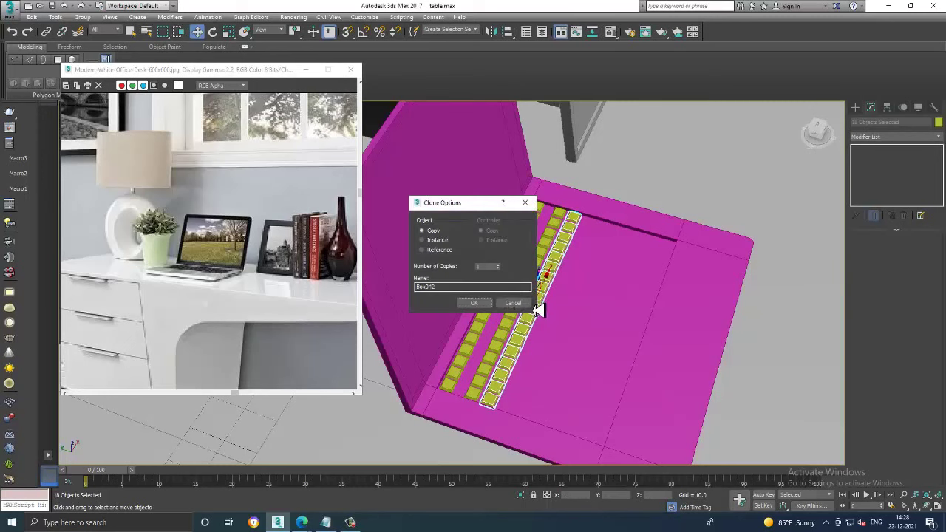
pyautogui.click(485, 305)
pyautogui.moveTo(574, 323)
pyautogui.mouseDown()
pyautogui.moveTo(589, 322)
pyautogui.moveTo(557, 331)
pyautogui.mouseUp()
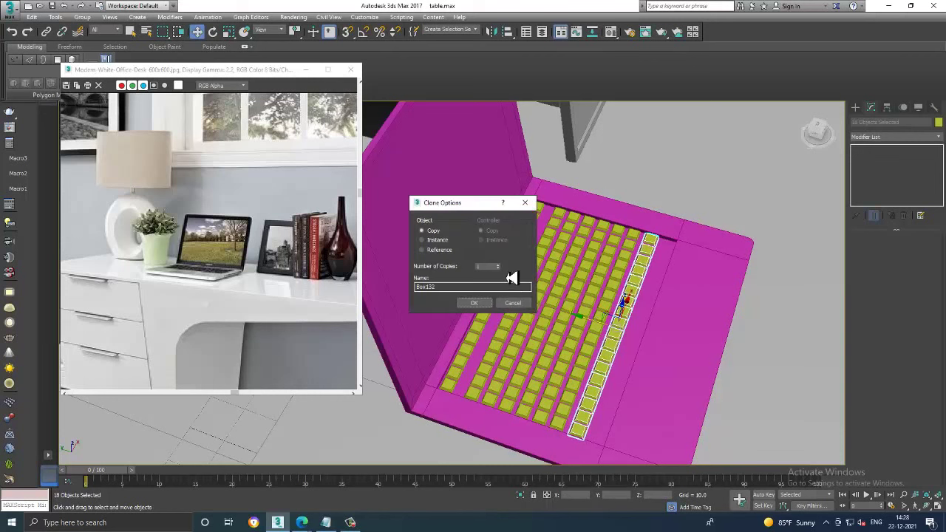
pyautogui.click(478, 304)
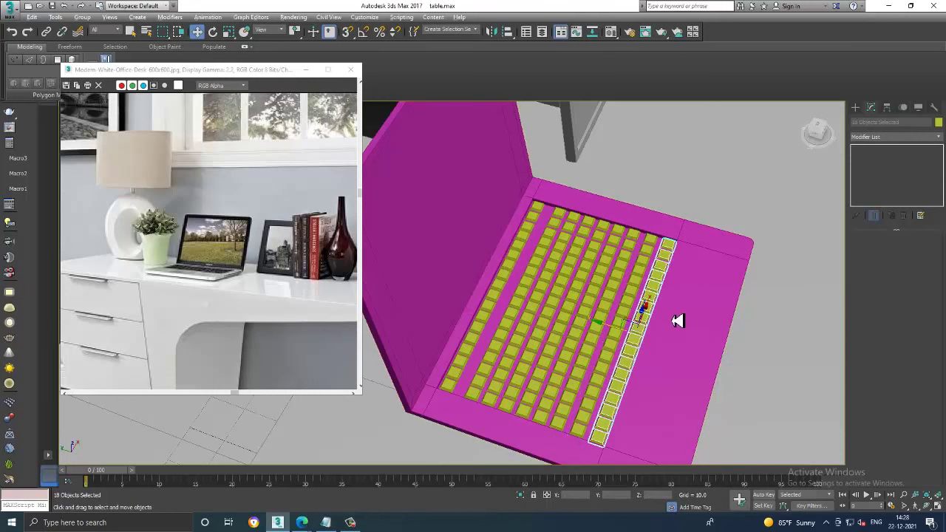
pyautogui.keyDown('alt'); pyautogui.moveTo(672, 321); pyautogui.dragTo(634, 309, button='middle'); pyautogui.keyUp('alt')
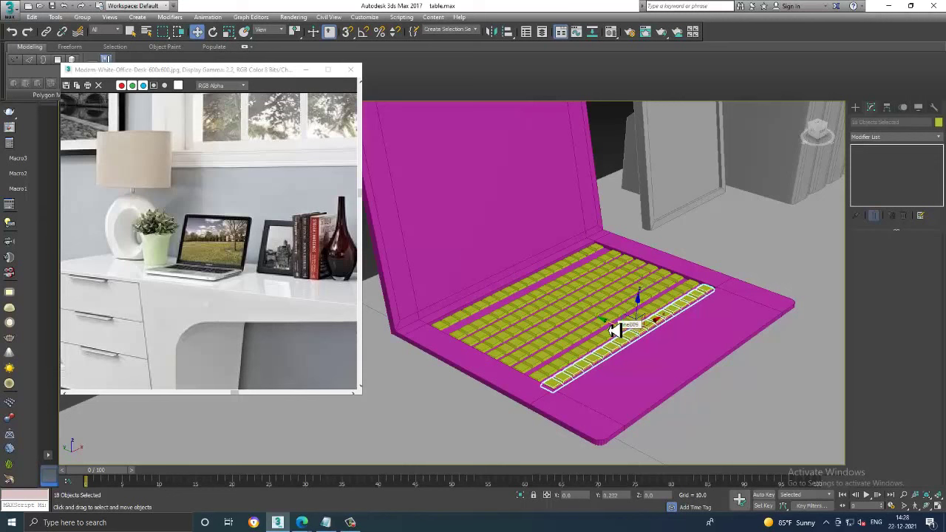
pyautogui.scroll(-5, 629, 332)
pyautogui.click(591, 276)
# Connect new edges across the laptop base with adjusted pinch and spacing
pyautogui.scroll(5, 621, 318)
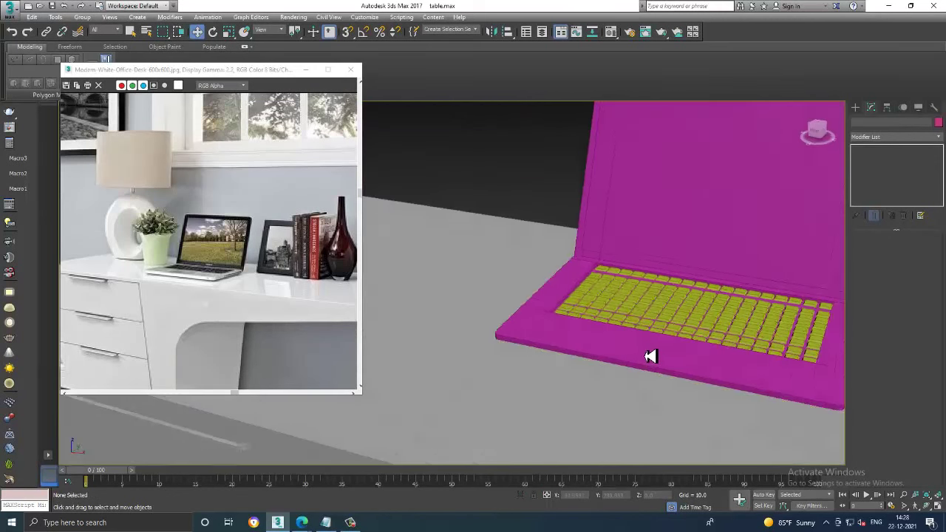
pyautogui.click(650, 355)
pyautogui.scroll(-1, 666, 333)
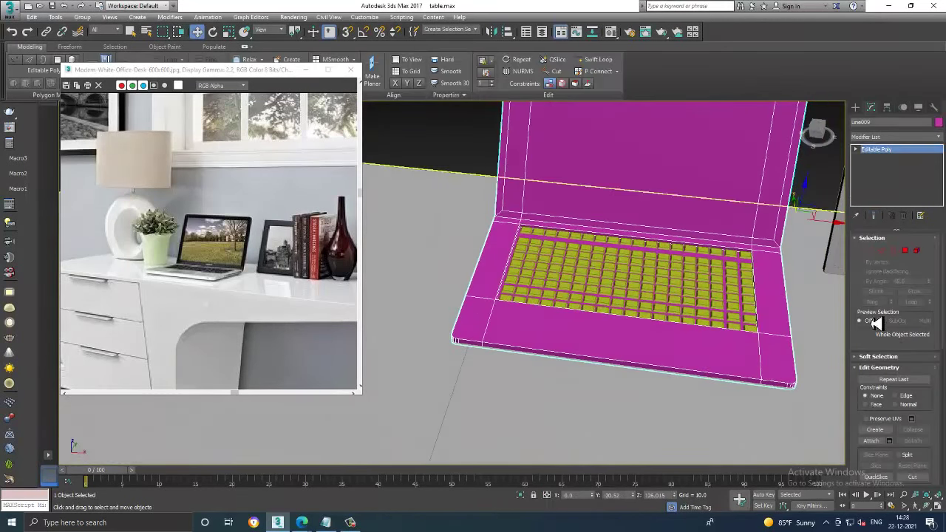
pyautogui.click(882, 255)
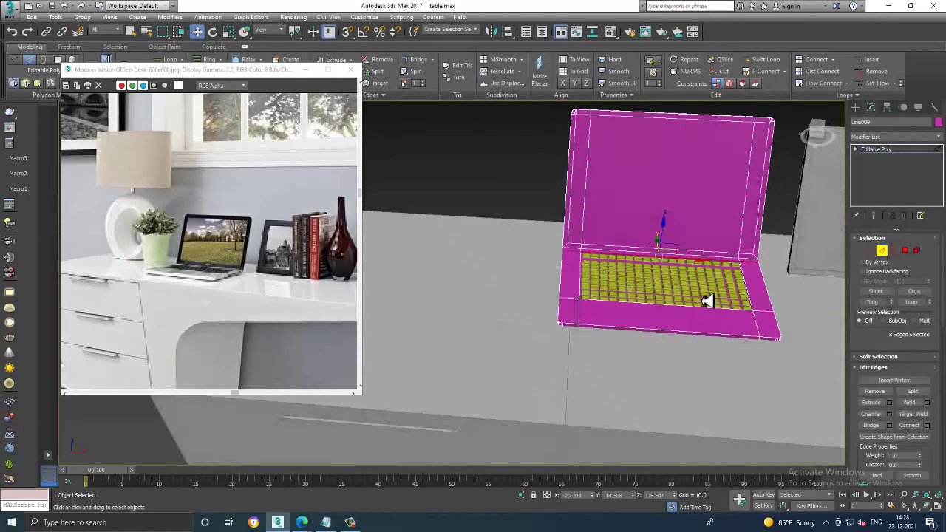
pyautogui.keyDown('alt'); pyautogui.moveTo(707, 301); pyautogui.dragTo(591, 317, button='middle'); pyautogui.keyUp('alt')
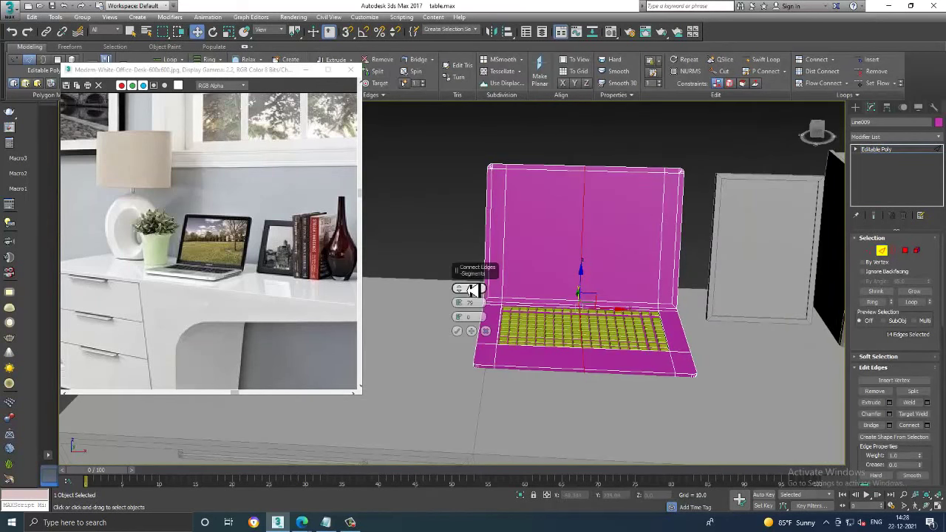
pyautogui.moveTo(458, 303); pyautogui.dragTo(473, 358)
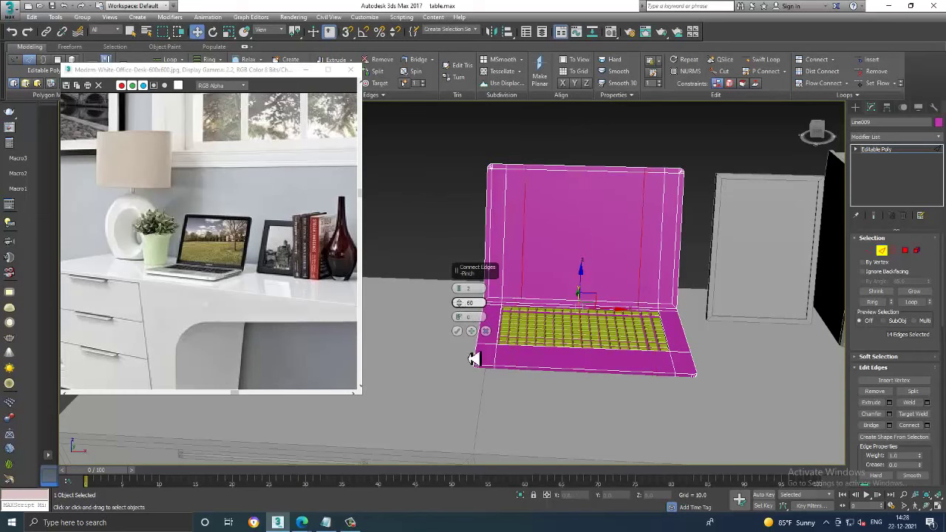
pyautogui.moveTo(520, 483)
pyautogui.mouseDown()
pyautogui.moveTo(522, 458)
pyautogui.moveTo(470, 363)
pyautogui.mouseUp()
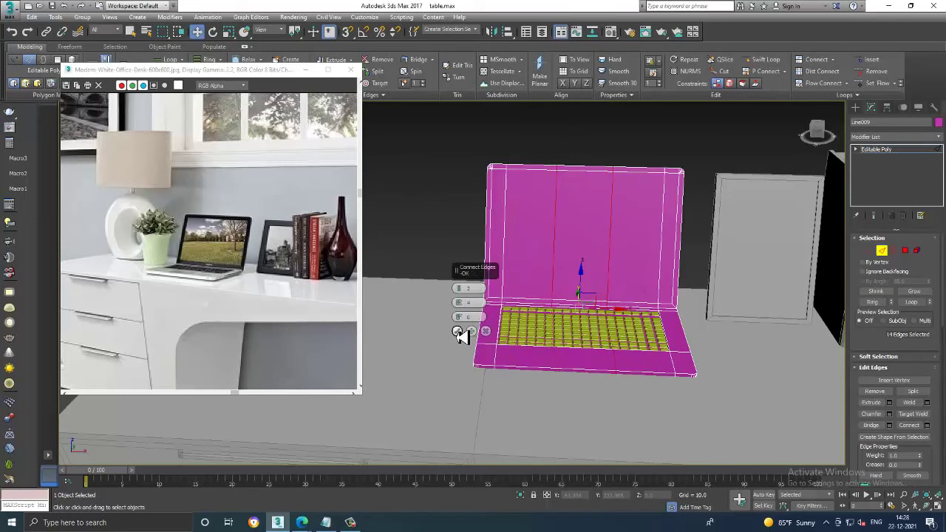
pyautogui.click(458, 331)
pyautogui.scroll(5, 549, 345)
pyautogui.keyDown('alt'); pyautogui.moveTo(549, 344); pyautogui.dragTo(528, 332, button='middle'); pyautogui.keyUp('alt')
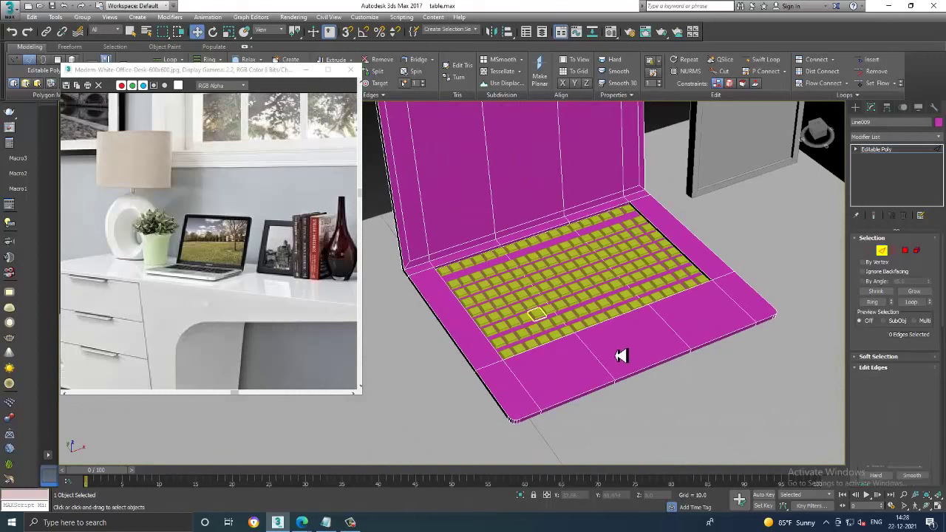
# Inset the front polygon of the laptop base to form the touchpad
pyautogui.press('4')
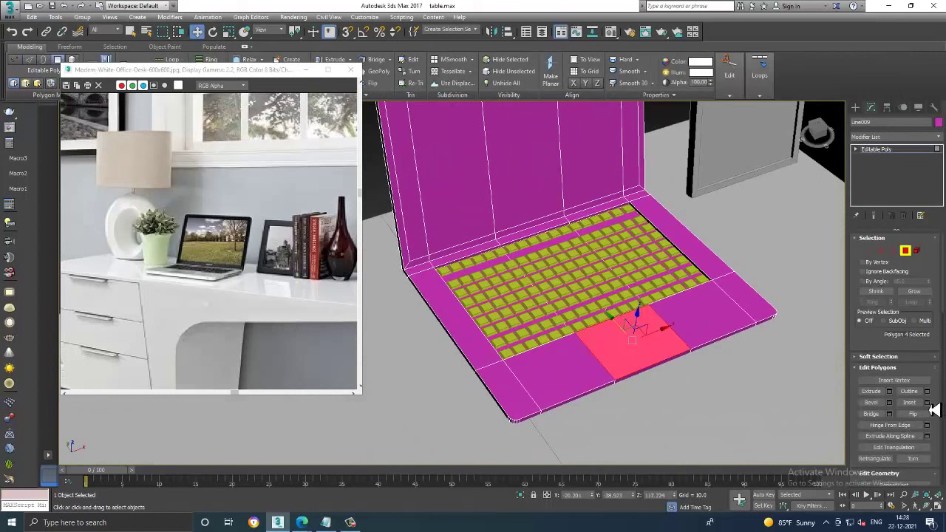
pyautogui.click(928, 404)
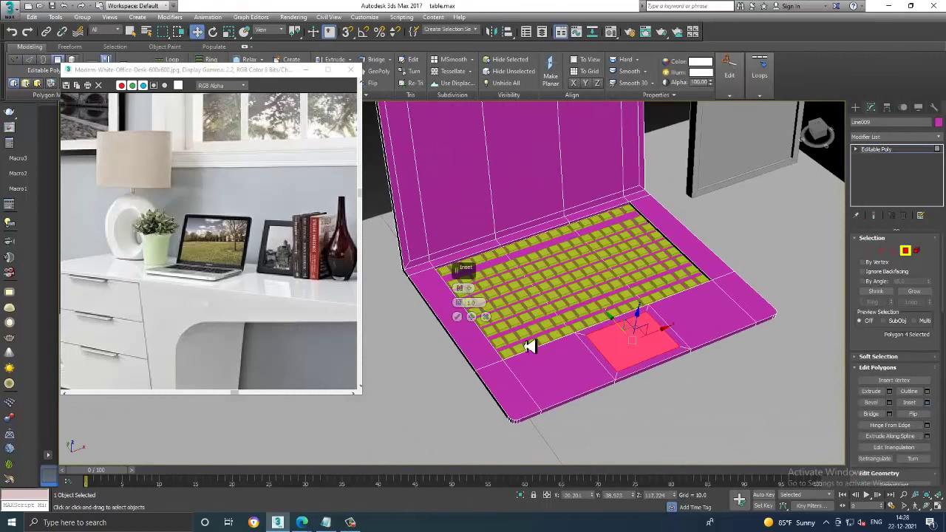
pyautogui.click(463, 324)
pyautogui.click(664, 132)
pyautogui.keyDown('alt'); pyautogui.moveTo(665, 337); pyautogui.dragTo(628, 323, button='middle'); pyautogui.keyUp('alt')
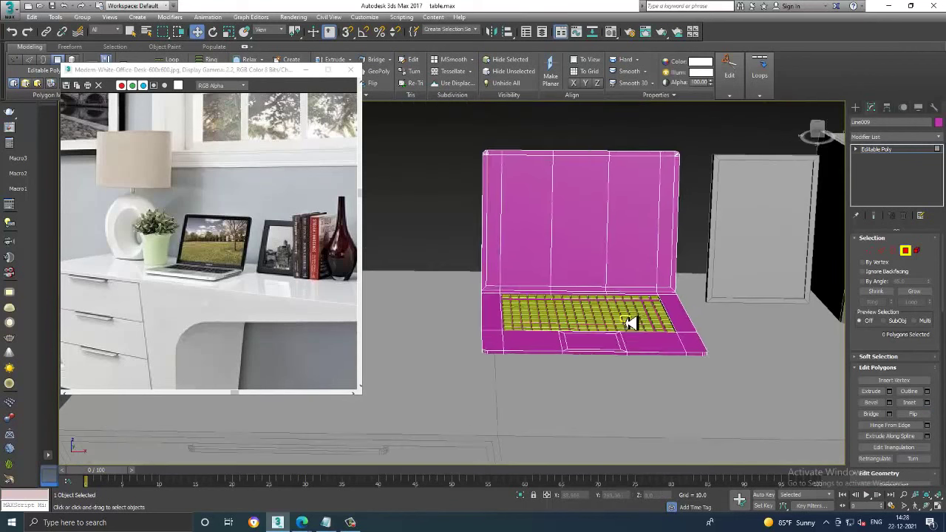
pyautogui.hotkey('ctrl', 'a')
pyautogui.click(877, 149)
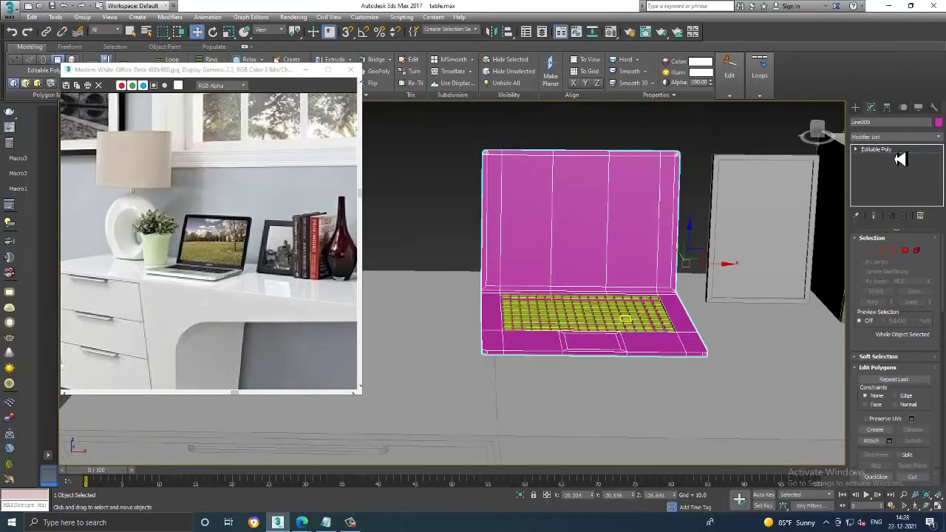
pyautogui.hotkey('ctrl', 'a')
# Set the object color of every selected object, laptop and desk included, to gray
pyautogui.click(939, 122)
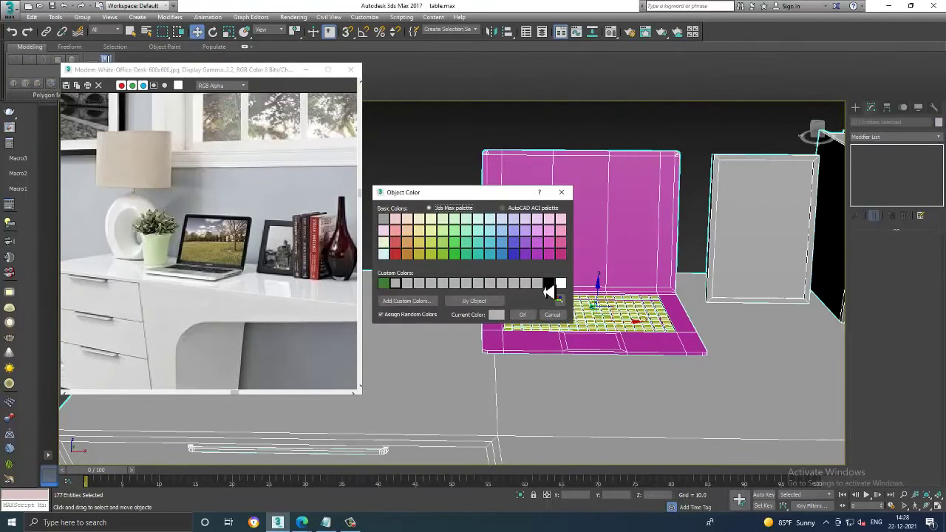
pyautogui.click(526, 315)
pyautogui.click(423, 164)
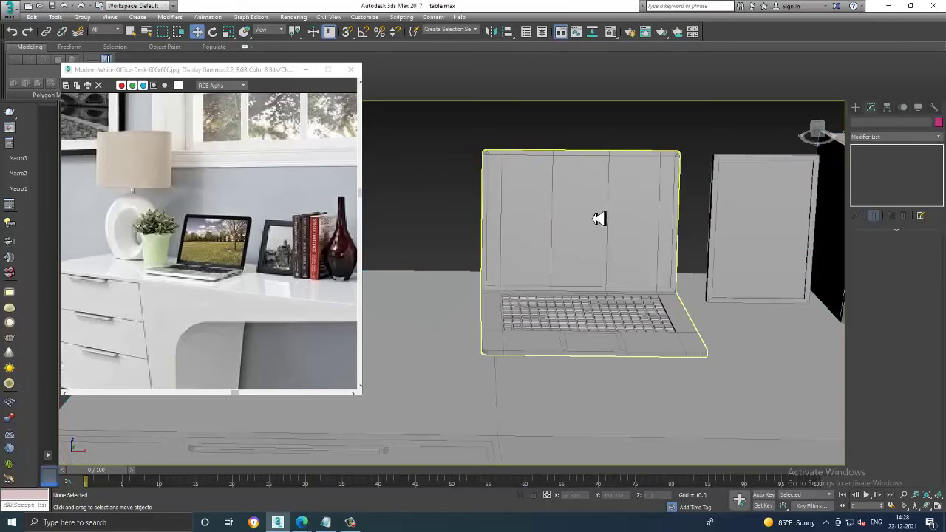
pyautogui.scroll(-5, 598, 218)
pyautogui.moveTo(654, 233)
pyautogui.keyDown('alt'); pyautogui.mouseDown(button='middle')
pyautogui.moveTo(634, 249)
pyautogui.moveTo(660, 249)
pyautogui.moveTo(645, 266)
pyautogui.moveTo(638, 241)
pyautogui.moveTo(609, 230)
pyautogui.mouseUp(button='middle'); pyautogui.keyUp('alt')
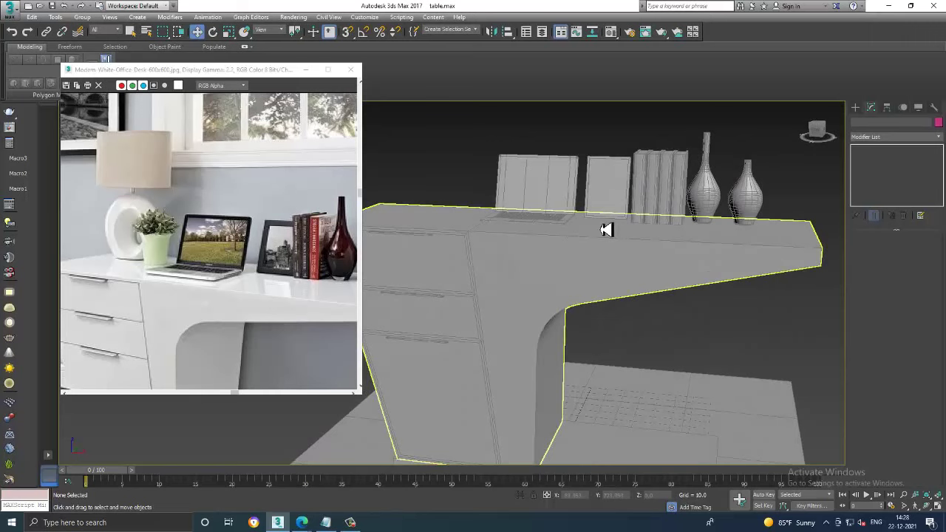
# Minimize the reference photo window and bring up the tutorial notes in Notepad
pyautogui.scroll(-2, 635, 256)
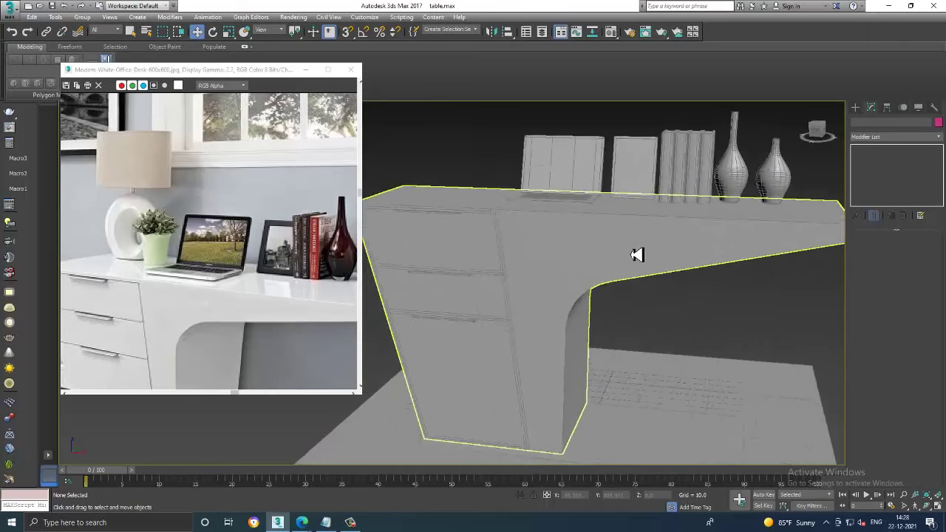
pyautogui.scroll(-4, 636, 250)
pyautogui.scroll(3, 636, 229)
pyautogui.scroll(3, 643, 229)
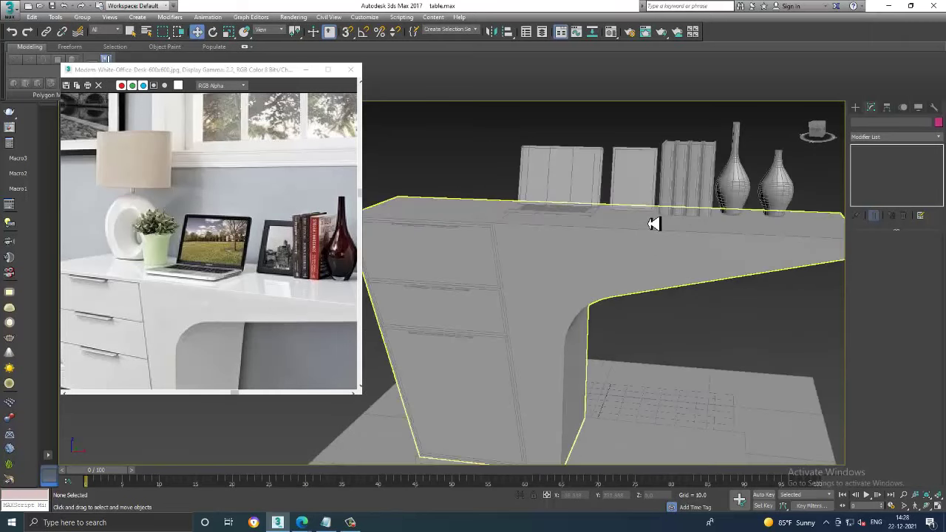
pyautogui.scroll(-3, 655, 222)
pyautogui.scroll(3, 606, 201)
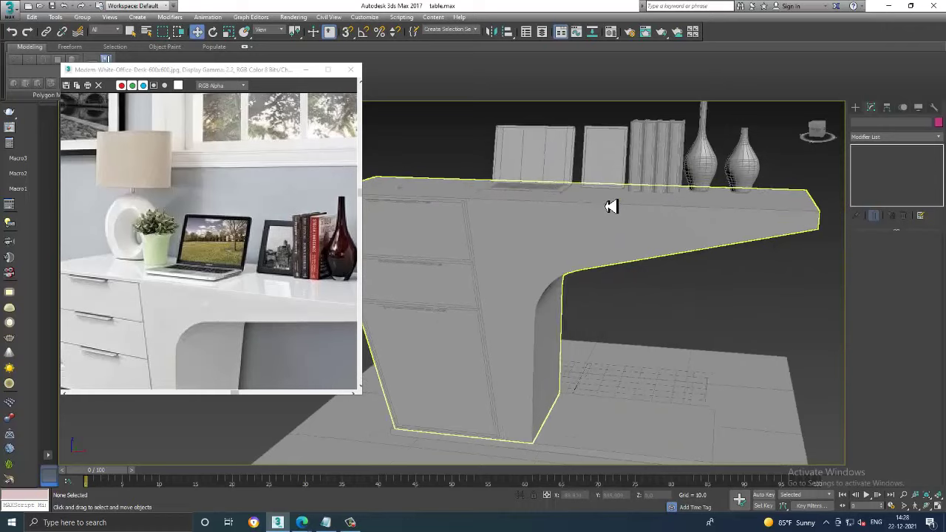
pyautogui.click(306, 71)
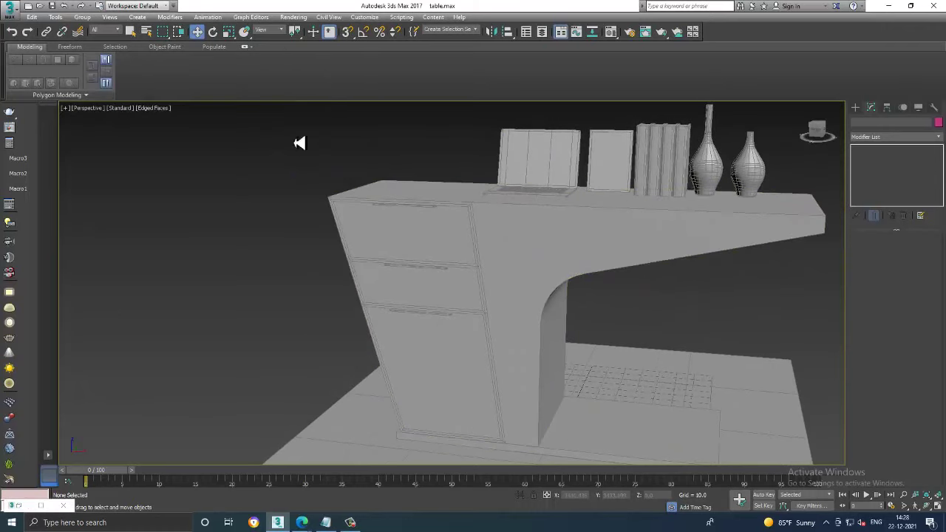
pyautogui.click(329, 523)
# Clear the title highlight in Notepad and minimize the notes to return to the gray desk scene
pyautogui.click(605, 145)
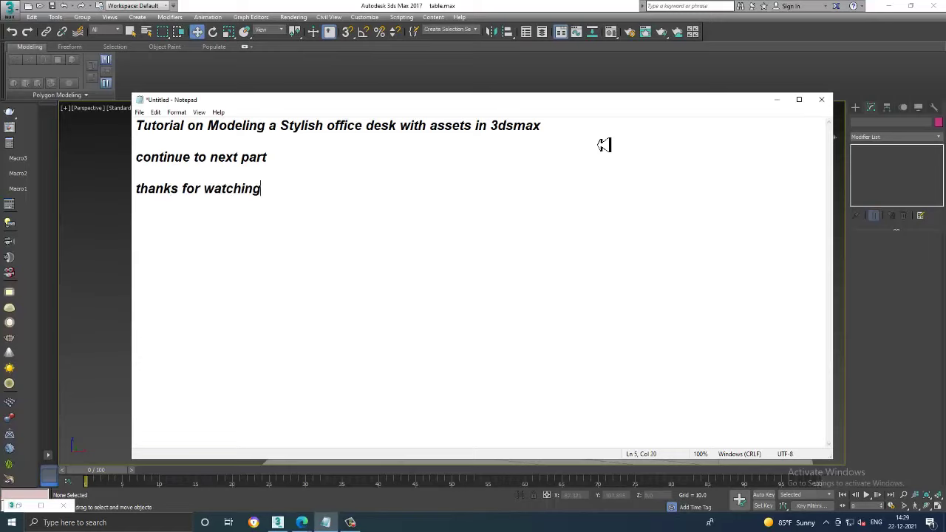
pyautogui.click(776, 103)
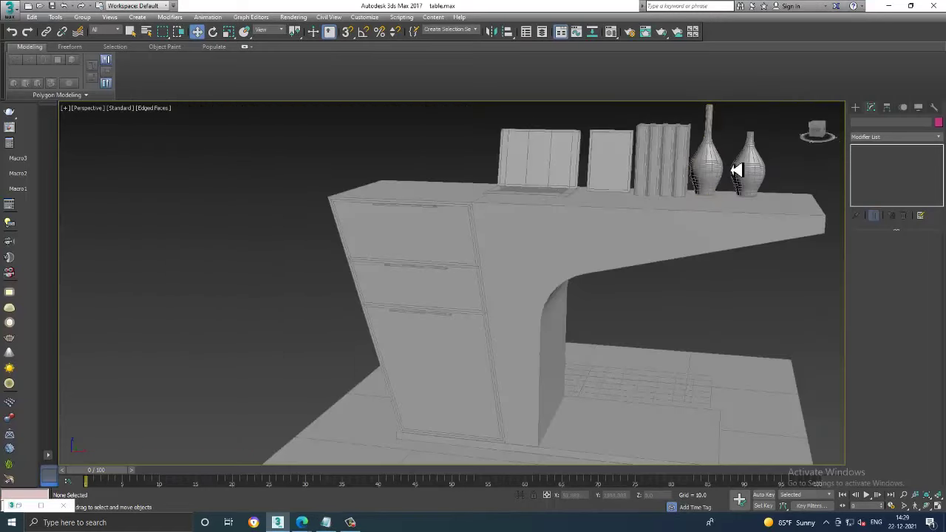